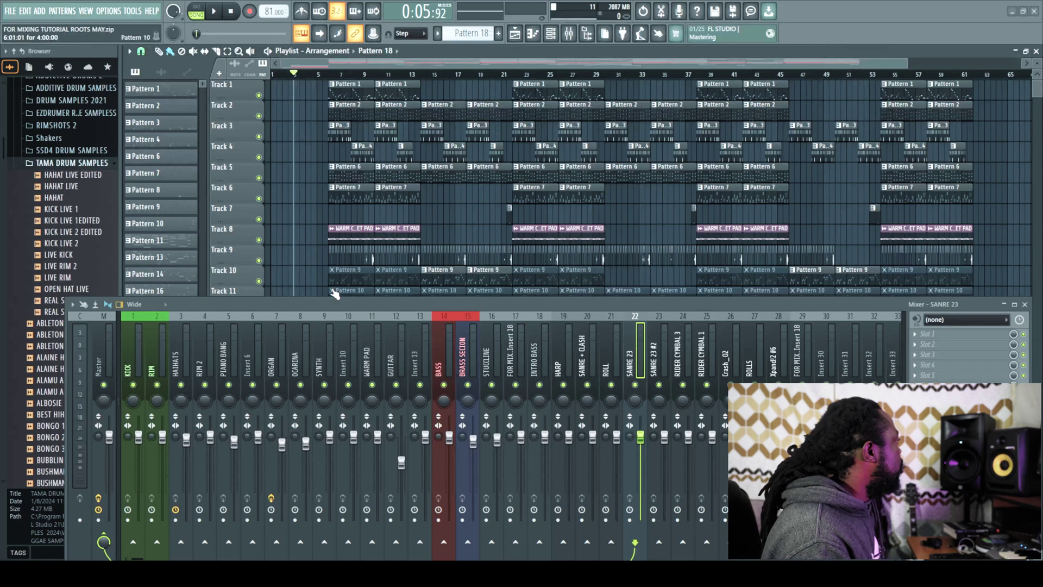
Step: Play the song from the start and from bar 6 while watching the mixer levels, closing the mixer and stopping playback at the end
left_click_drag(368, 308, 331, 312)
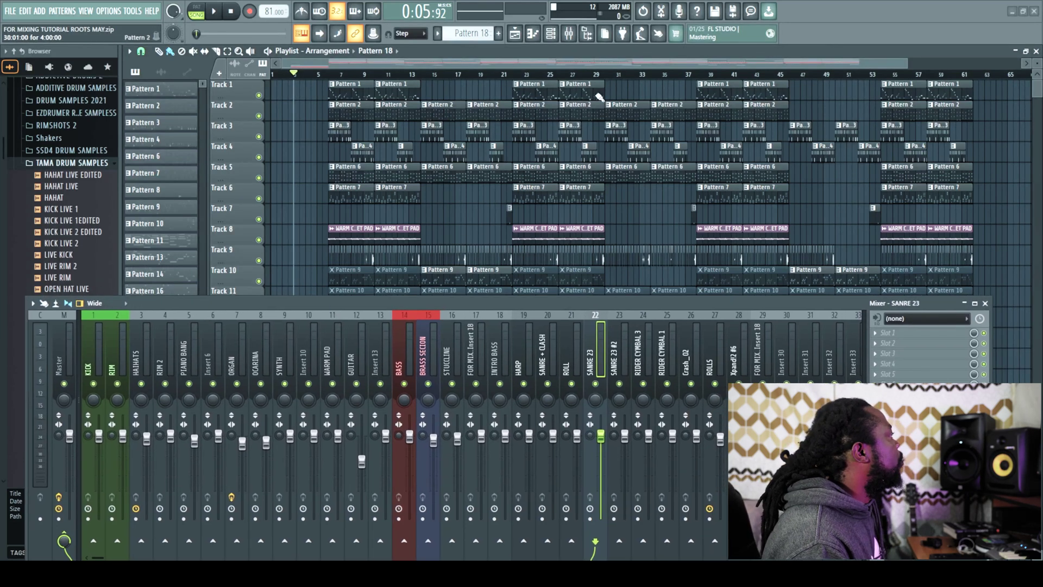
left_click(230, 11)
key("space")
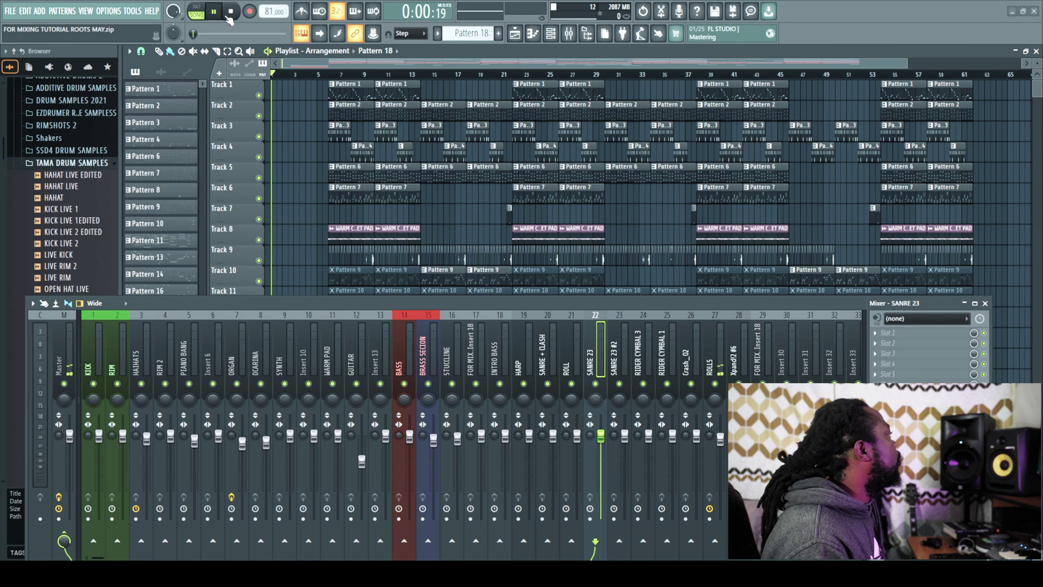
left_click(327, 75)
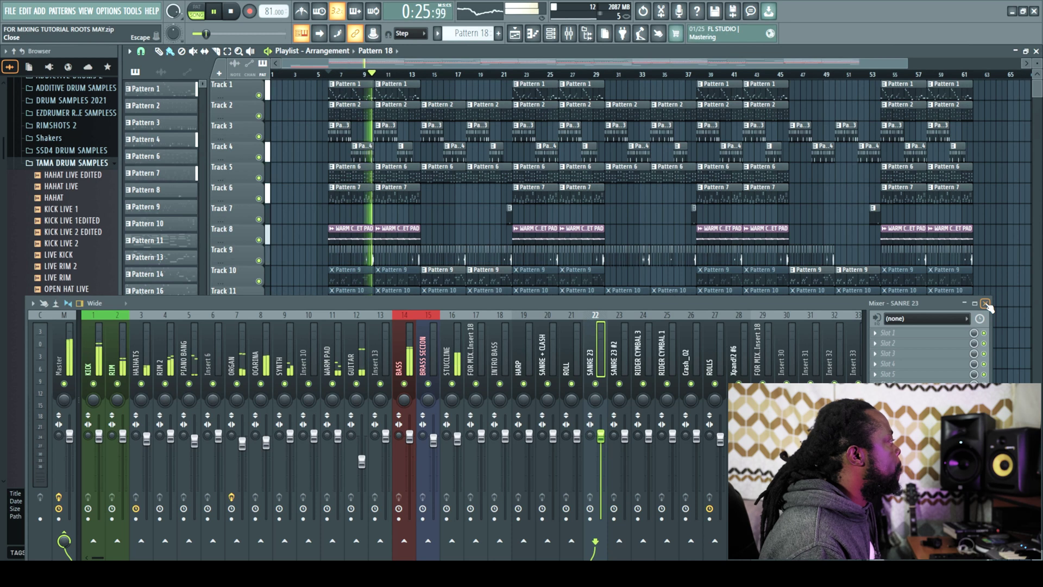
left_click(985, 304)
key("space")
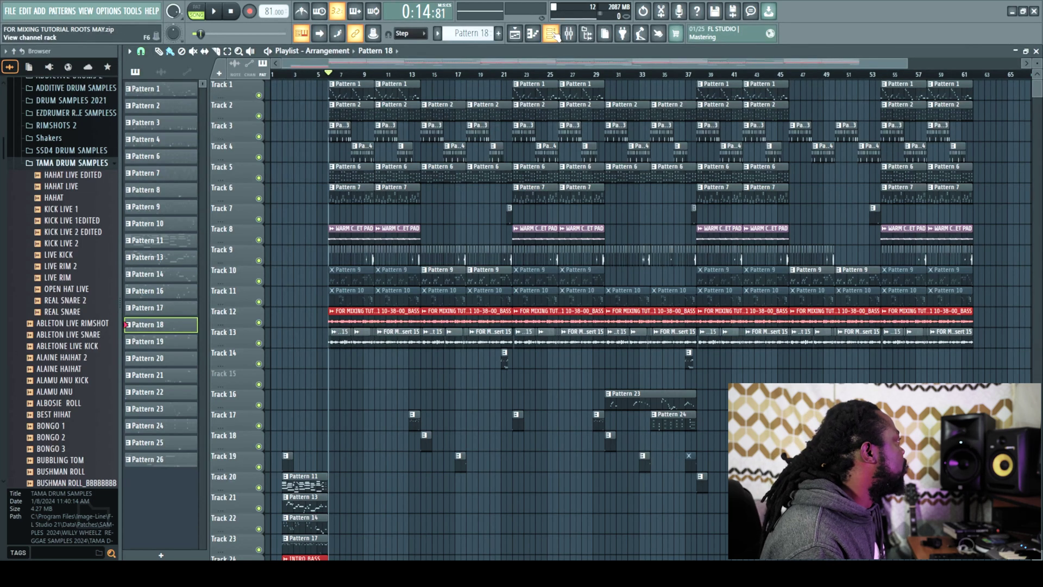
Step: Inspect the Xpand!2 #2 and Mini Grand instruments from the channel rack, close both, and return to the playlist
key("F6")
left_click(217, 185)
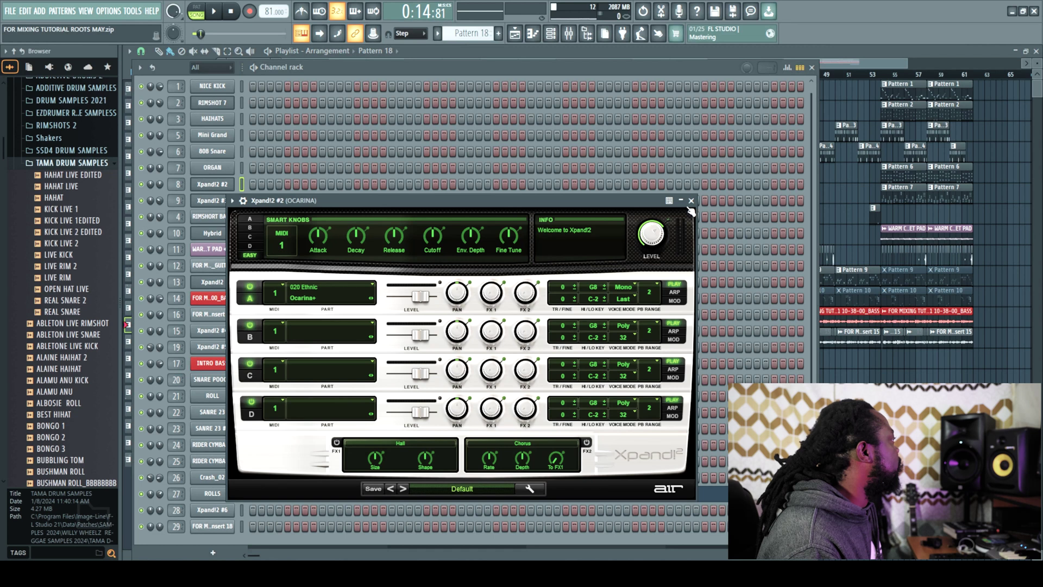
left_click(691, 201)
left_click(229, 140)
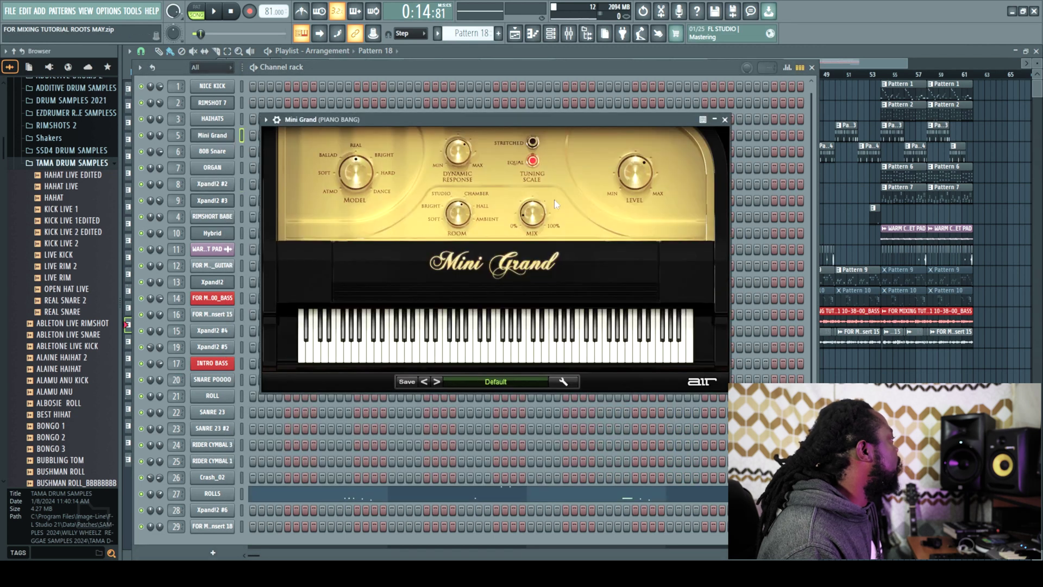
left_click(726, 120)
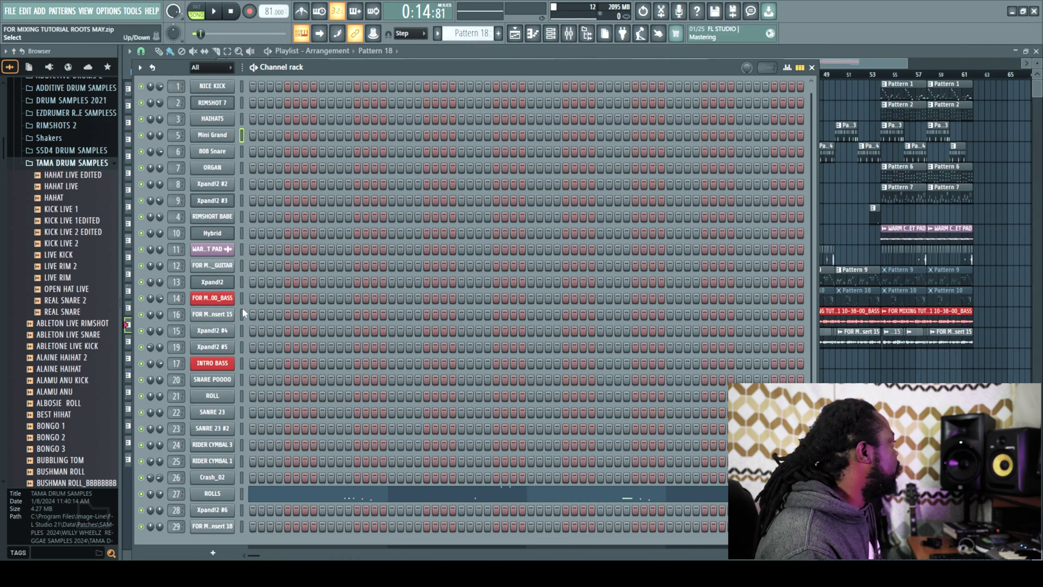
left_click(514, 33)
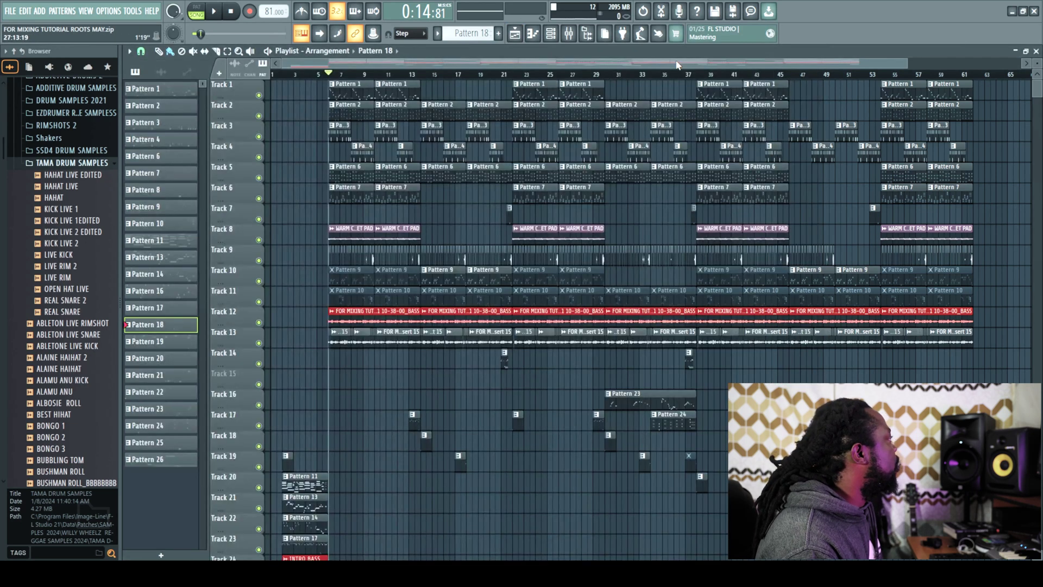
Step: Select the playlist section from bar 6 to about bar 14, and replace it with a selection of bars 14 to 22
left_click_drag(918, 69, 675, 76)
left_click(587, 87)
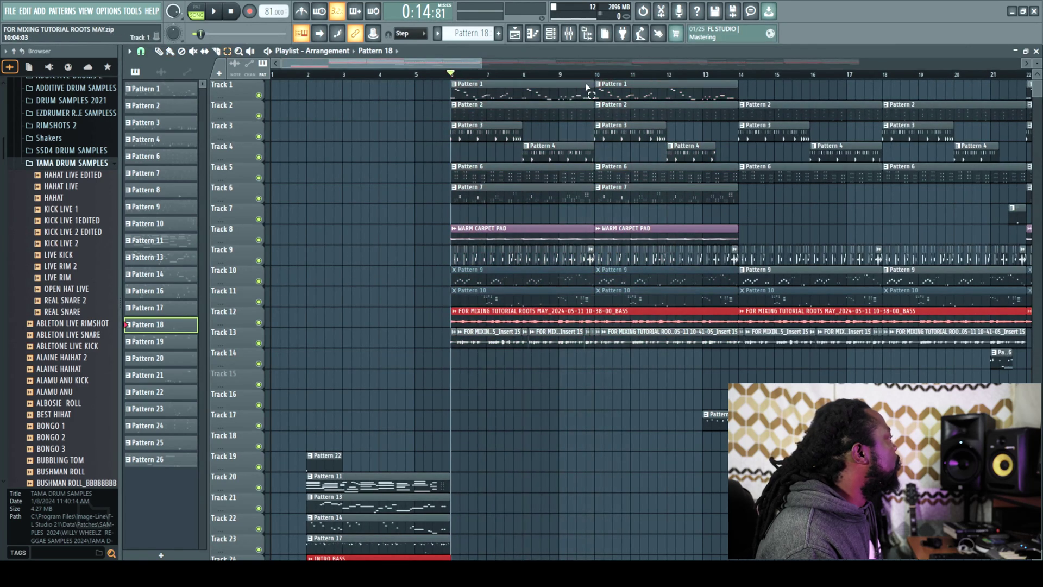
left_click_drag(454, 77, 739, 77)
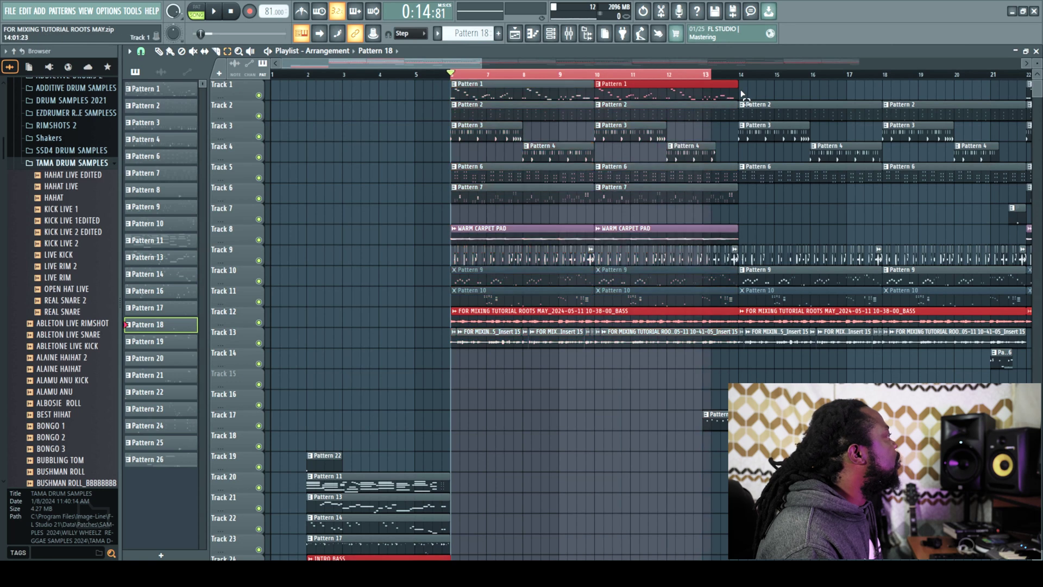
left_click(473, 82)
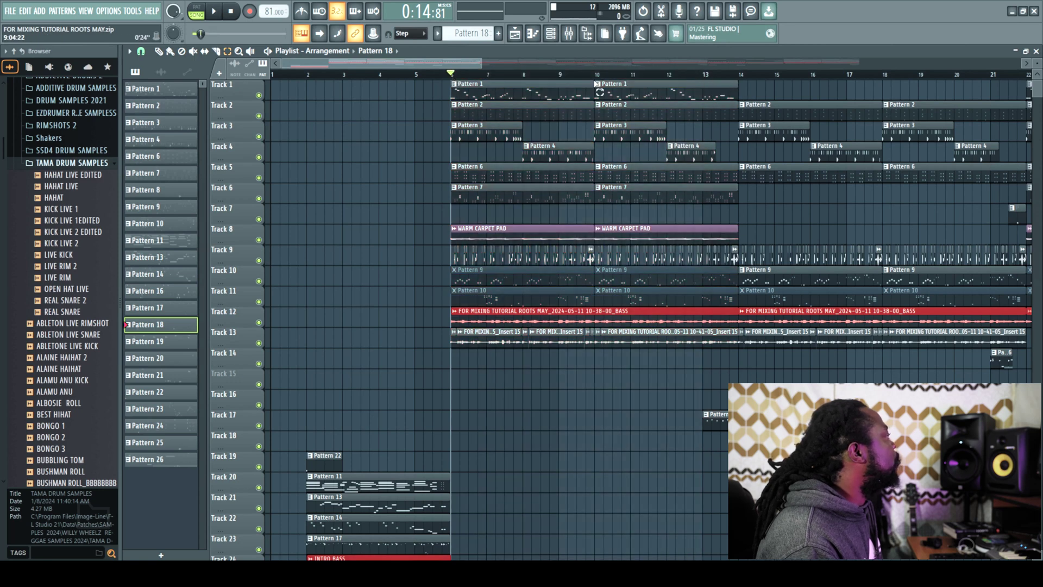
left_click_drag(741, 78, 1027, 101)
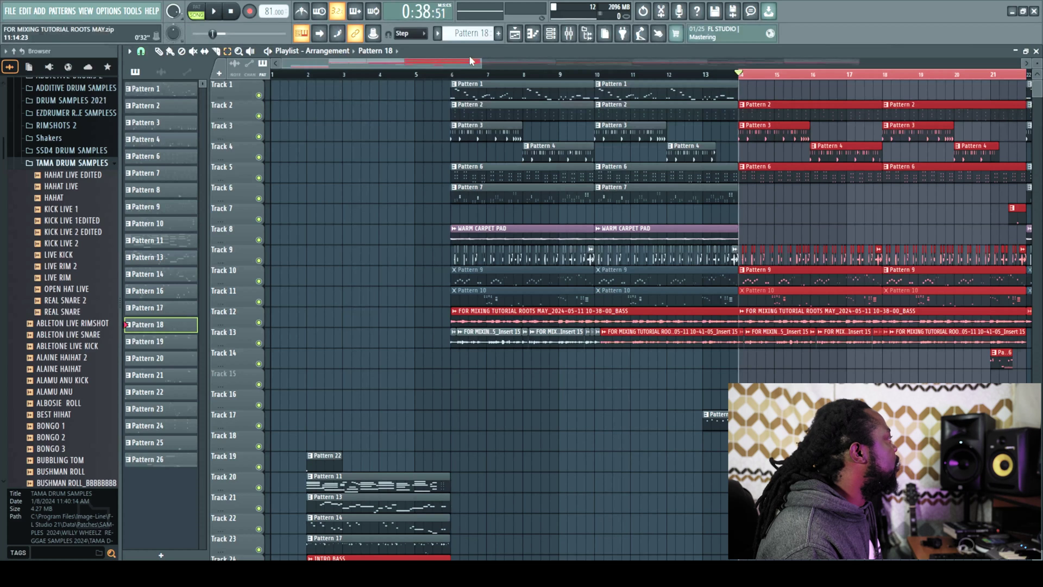
left_click_drag(466, 63, 521, 71)
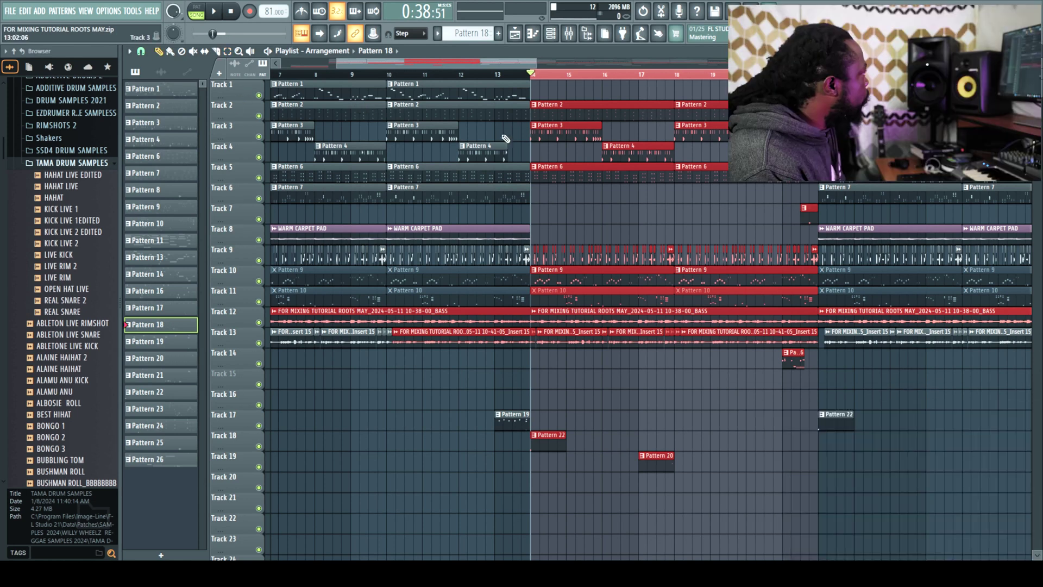
Step: Choose Pattern 3, switch playback to pattern mode, and audition the pattern briefly
left_click(143, 123)
left_click(196, 10)
key("space")
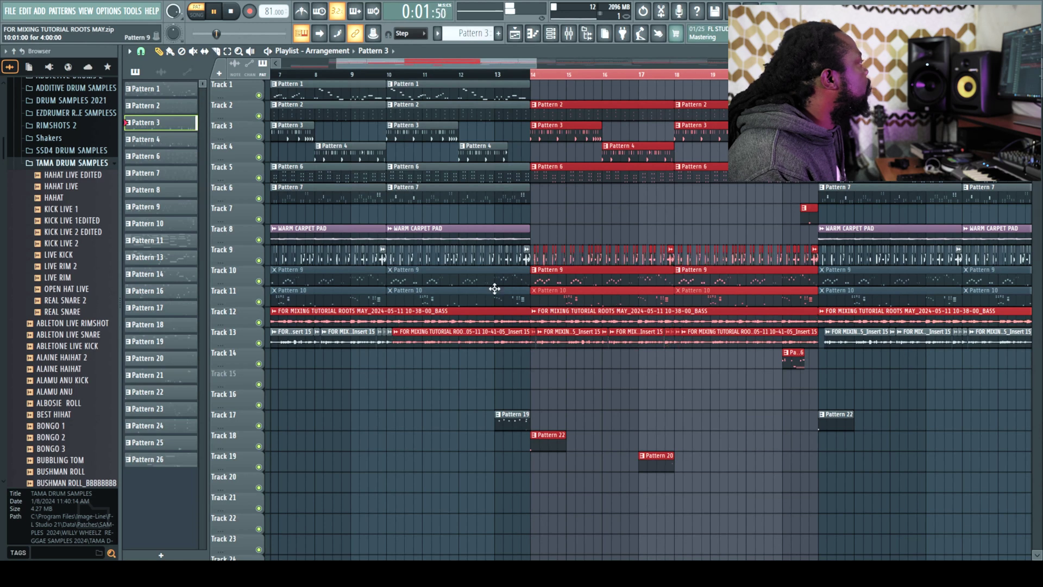
key("space")
Step: Rename mixer track Insert 30 as DRUM BUSS and colour it green
left_click(568, 33)
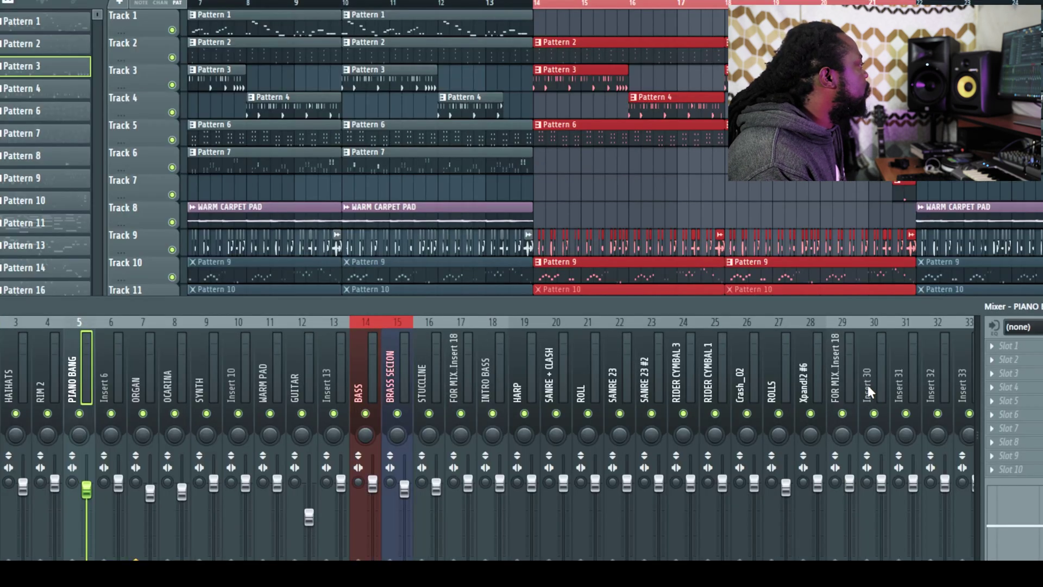
right_click(782, 365)
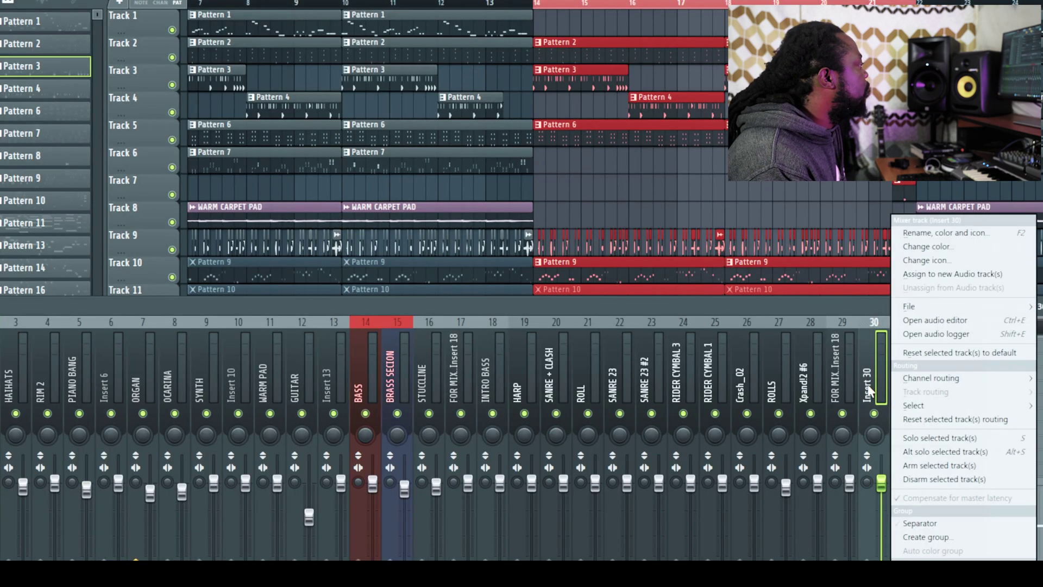
left_click(940, 232)
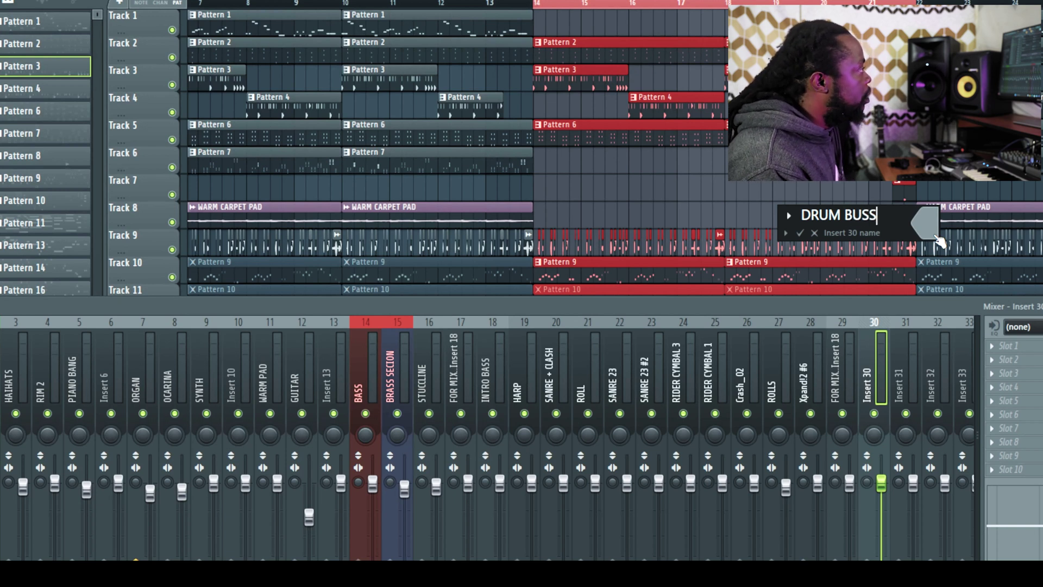
left_click(936, 239)
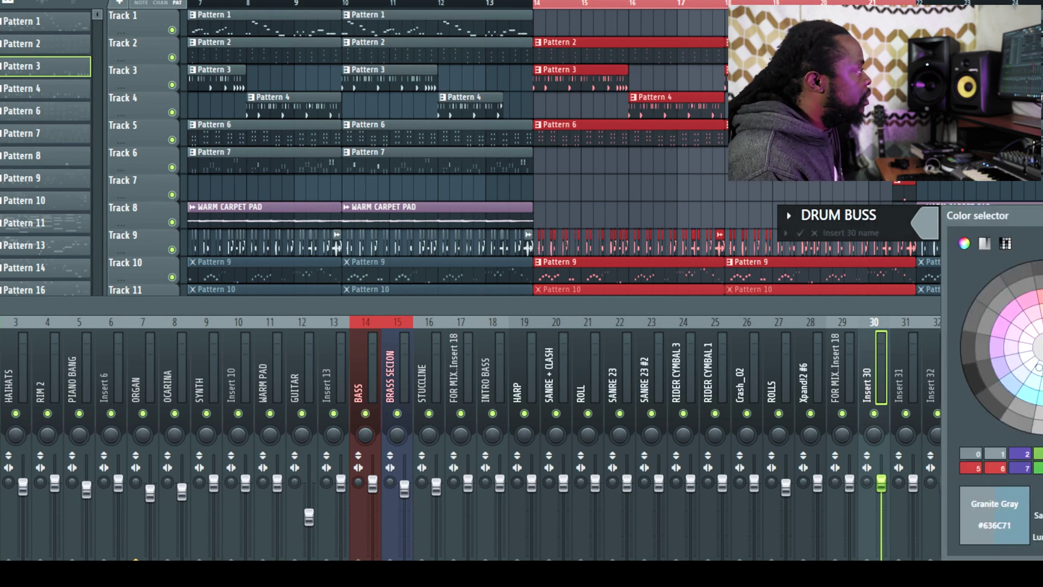
left_click(953, 348)
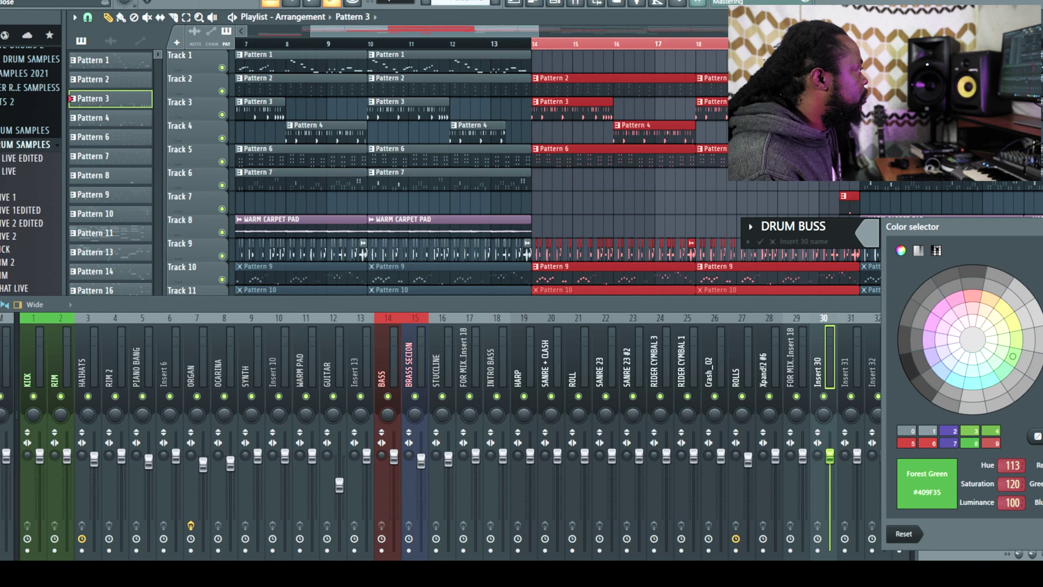
key("Return")
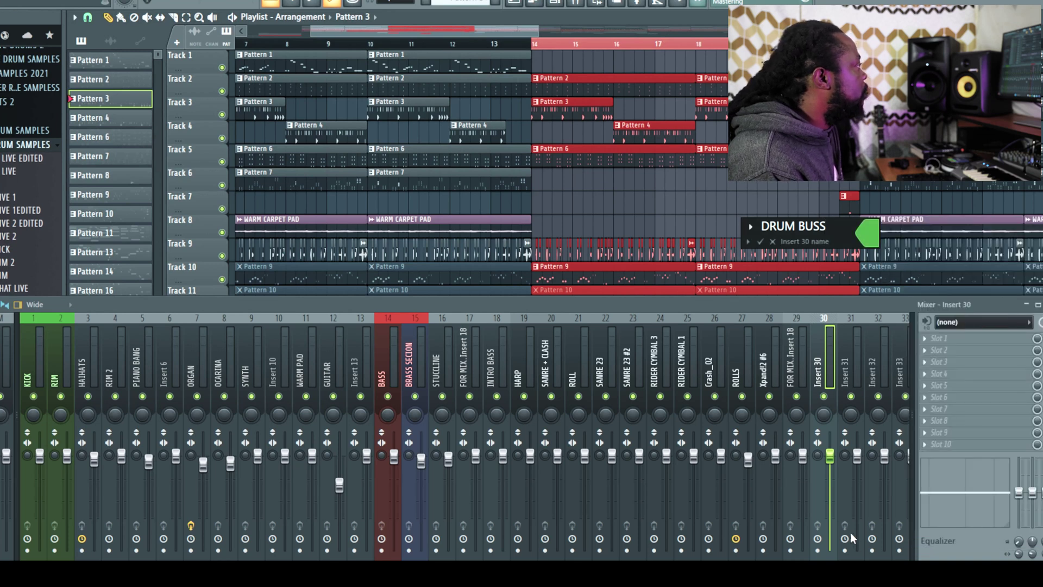
key("Return")
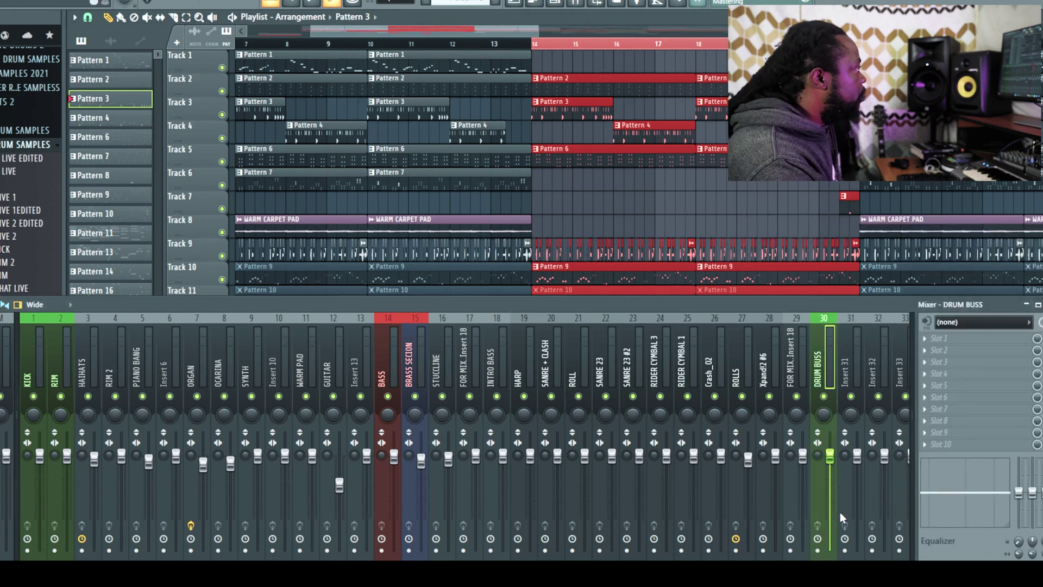
Step: Route the KICK and RIM mixer tracks to DRUM BUSS and remove their direct routing to the Master
left_click_drag(231, 305, 242, 204)
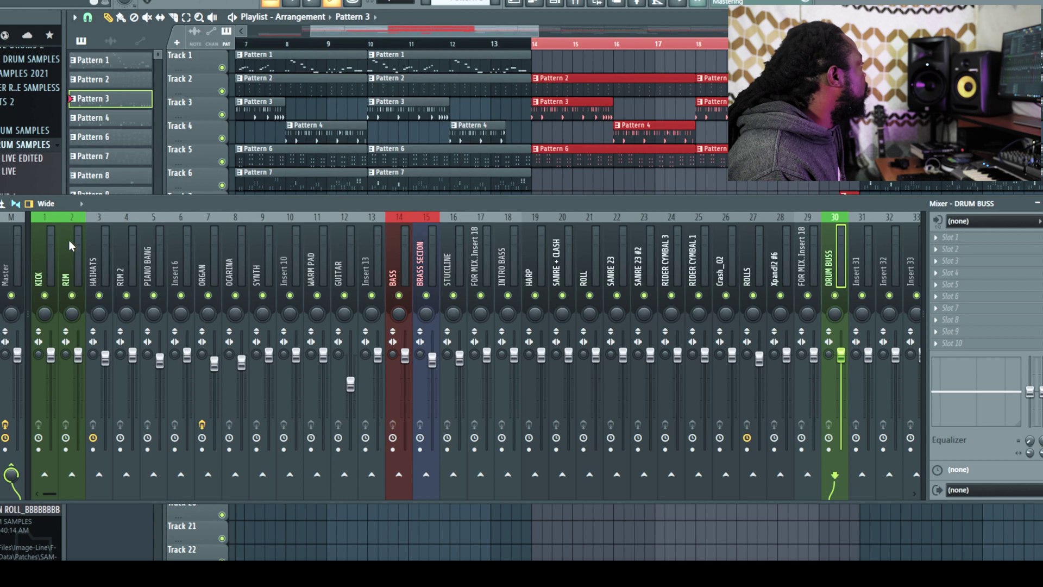
left_click(39, 251)
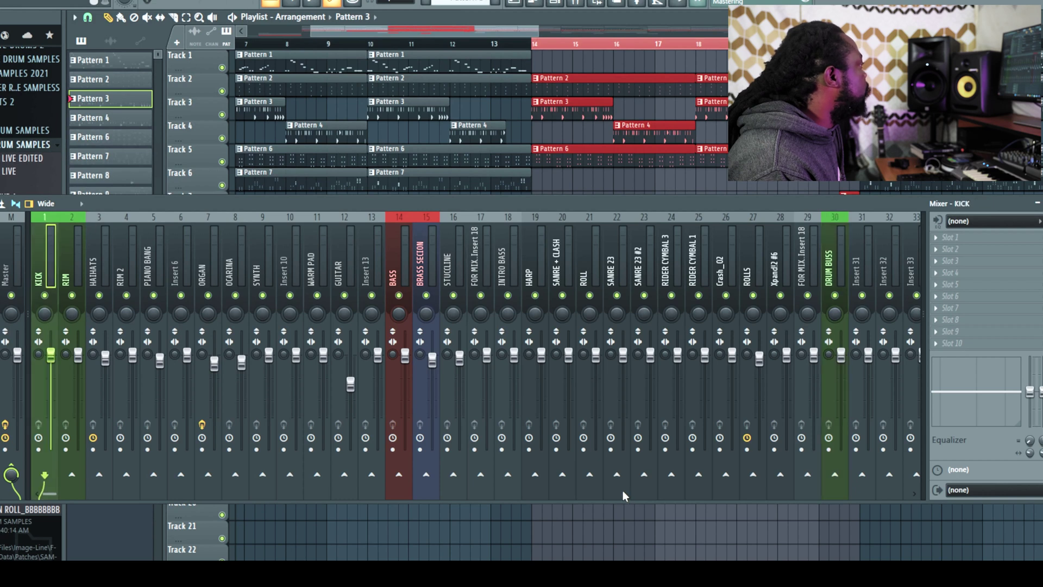
left_click(841, 481)
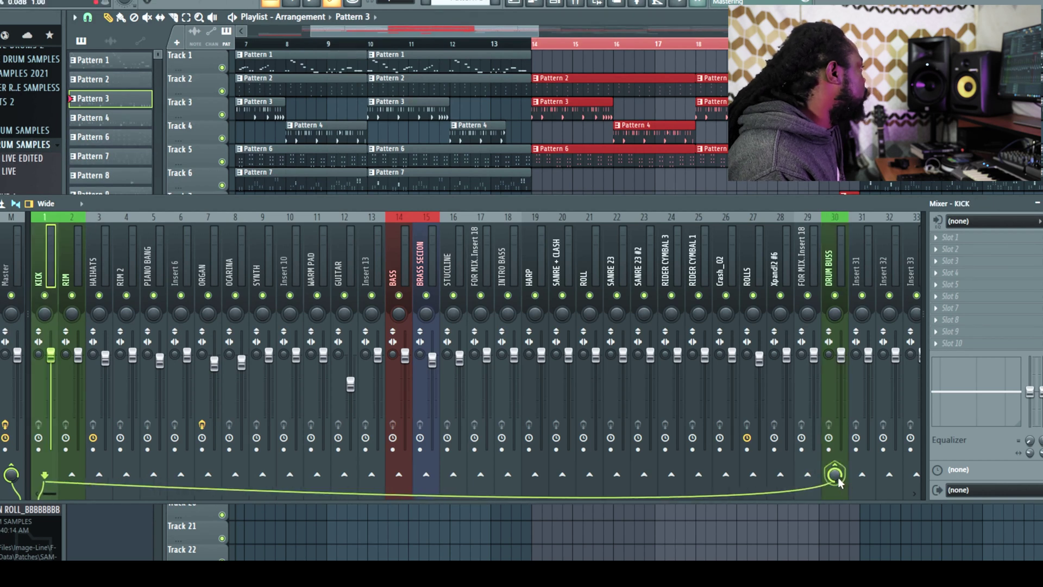
left_click(12, 471)
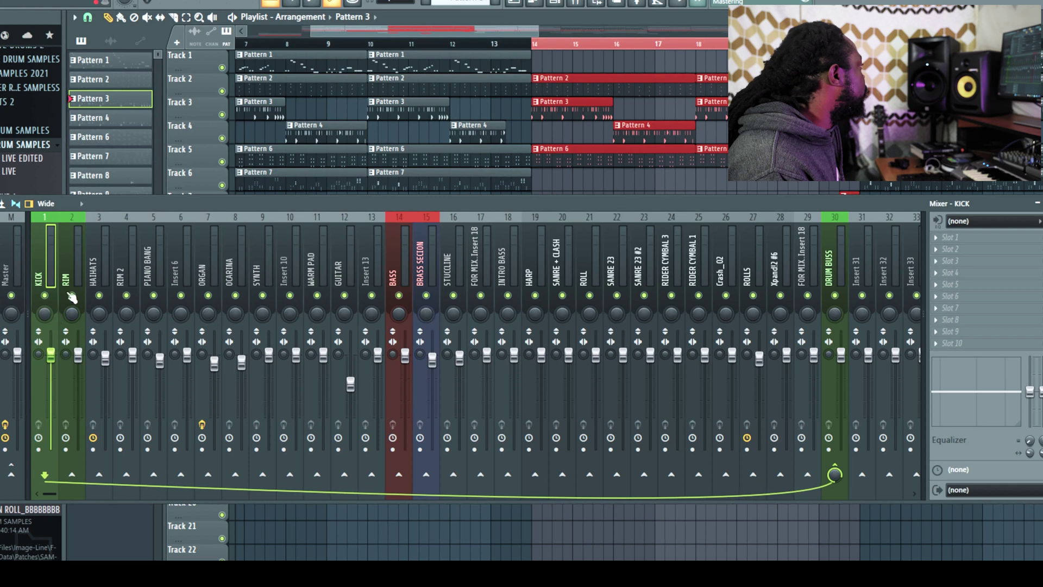
left_click(66, 273)
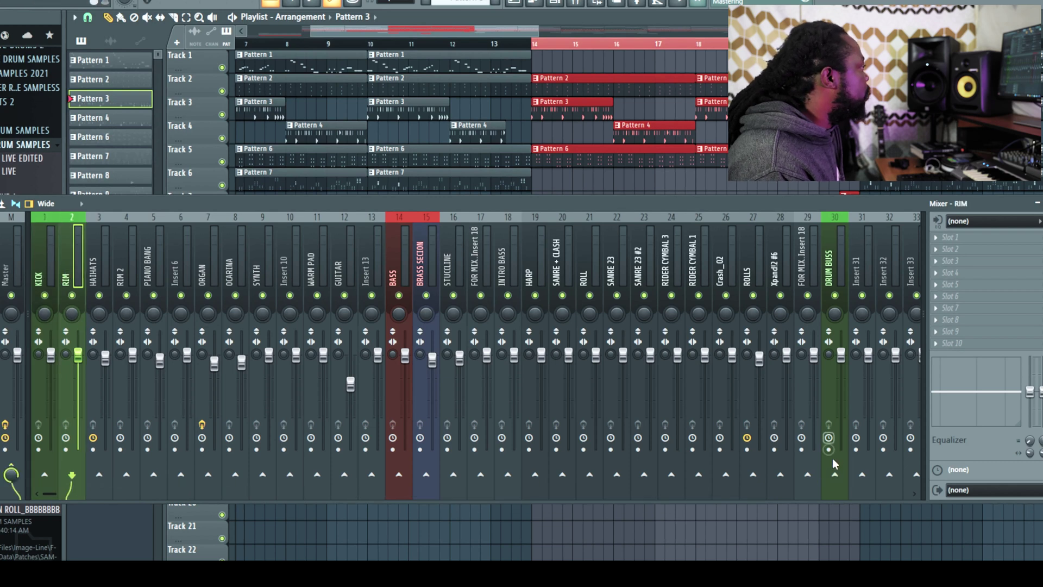
left_click(835, 475)
left_click(11, 474)
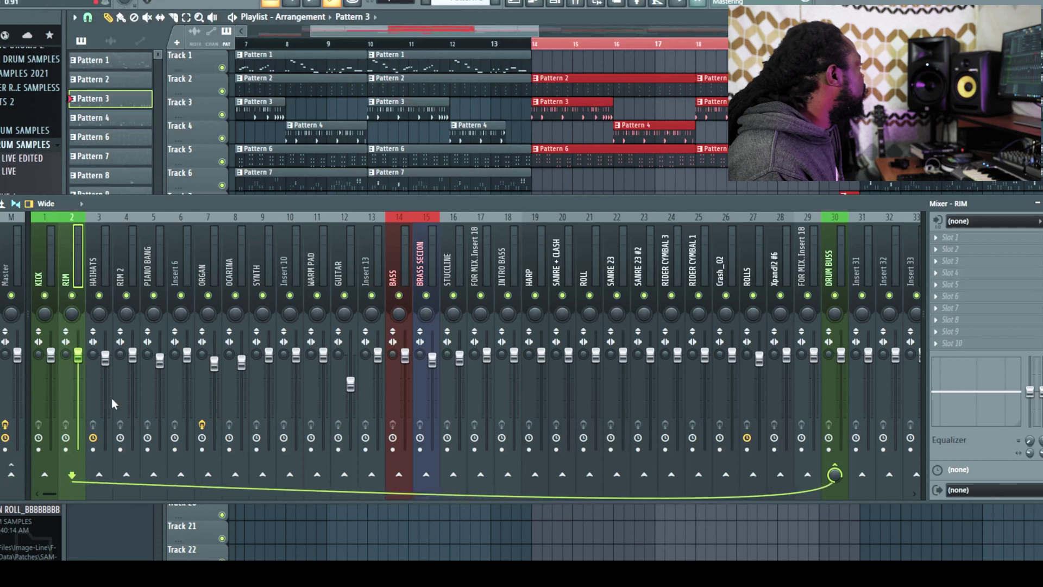
Step: Route the HAIHATS and RIM 2 mixer tracks to DRUM BUSS and disconnect them from the Master
left_click(108, 403)
left_click(840, 477)
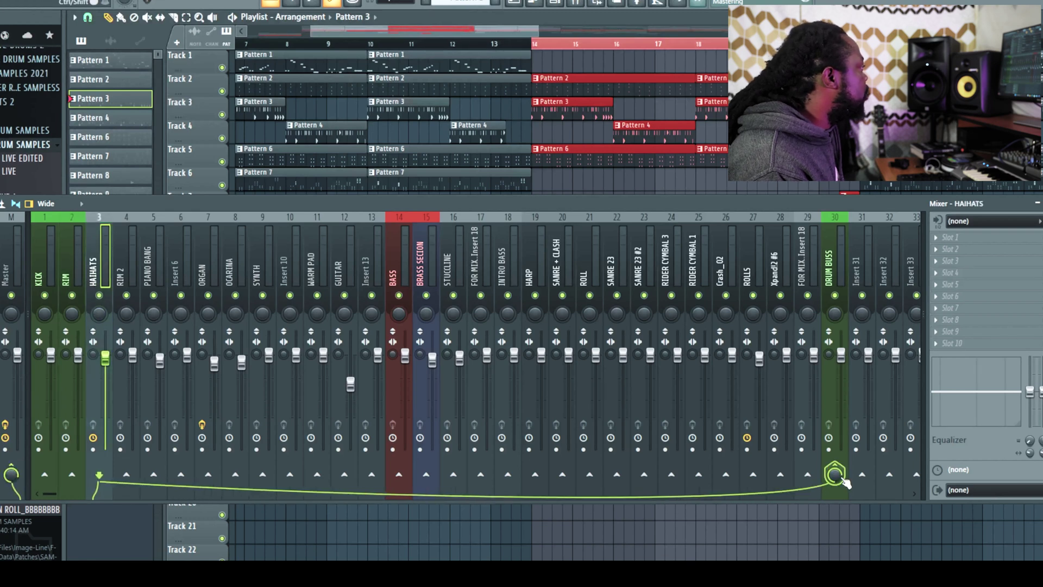
left_click(10, 474)
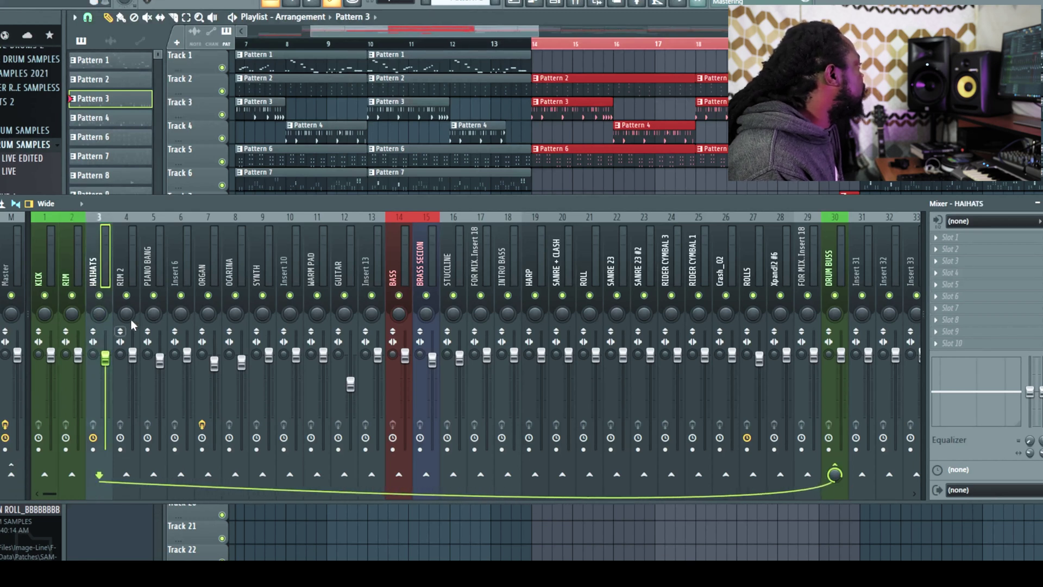
left_click(119, 278)
left_click(835, 475)
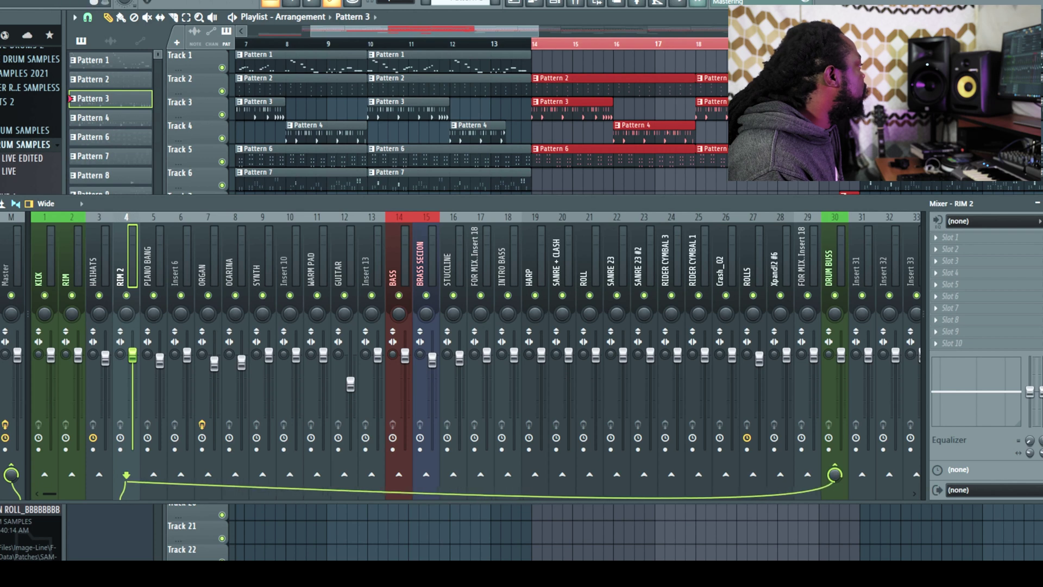
left_click(11, 475)
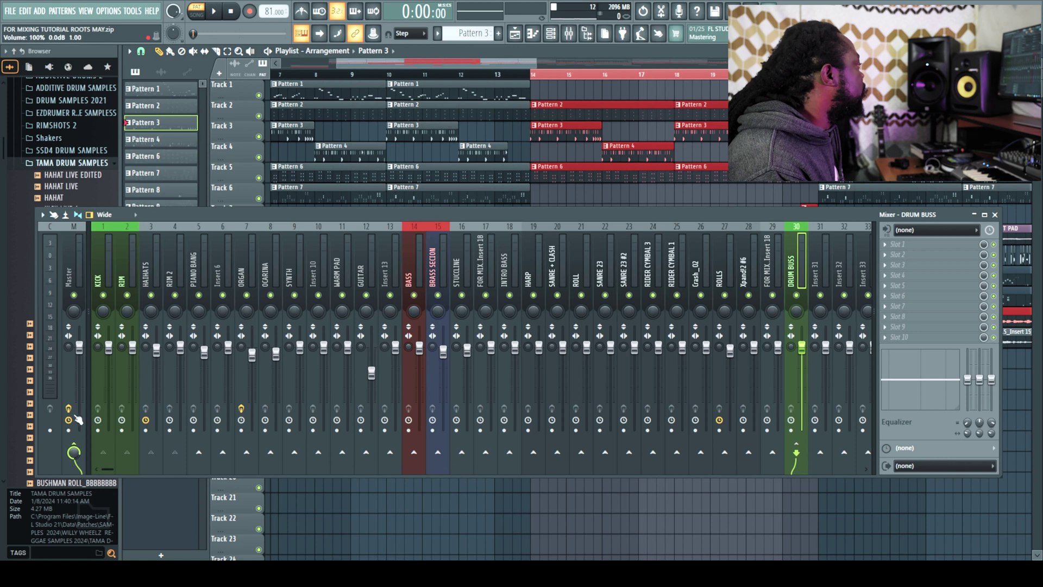
Step: Play Pattern 3 and lower the DRUM BUSS volume slightly while listening to the grouped drums
key("space")
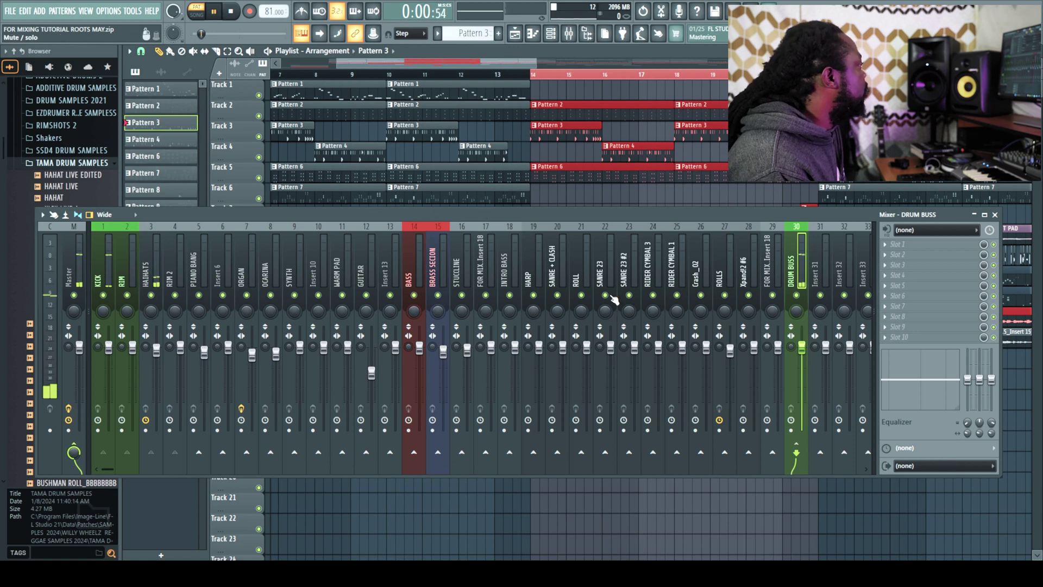
mouse_move(802, 348)
left_mouse_down()
mouse_move(801, 381)
mouse_move(802, 354)
left_mouse_up()
key("space")
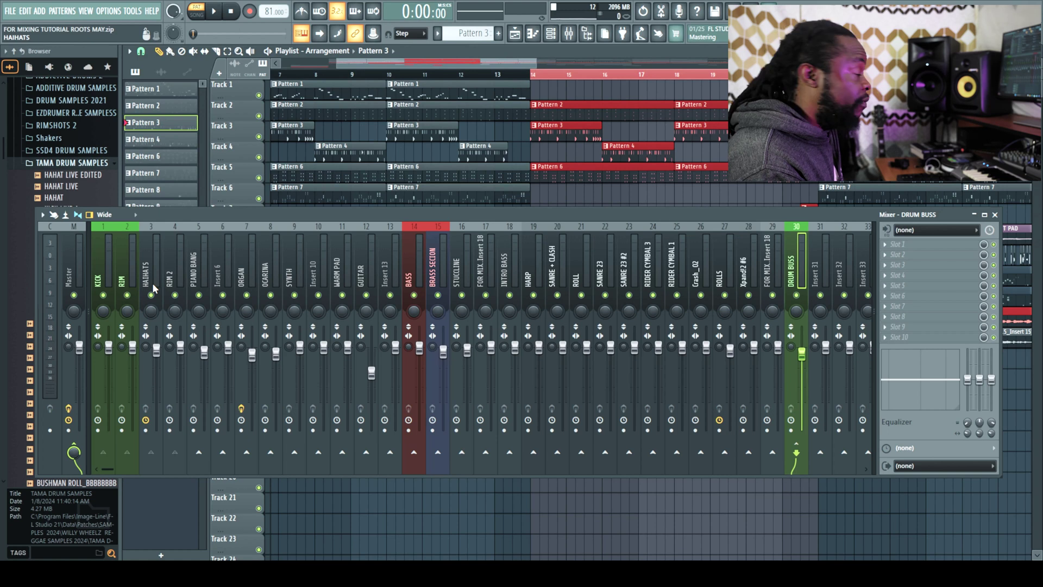
Step: Load Fruity parametric EQ 2 into the KICK track's first effect slot and arrange its window above the mixer
left_click(98, 263)
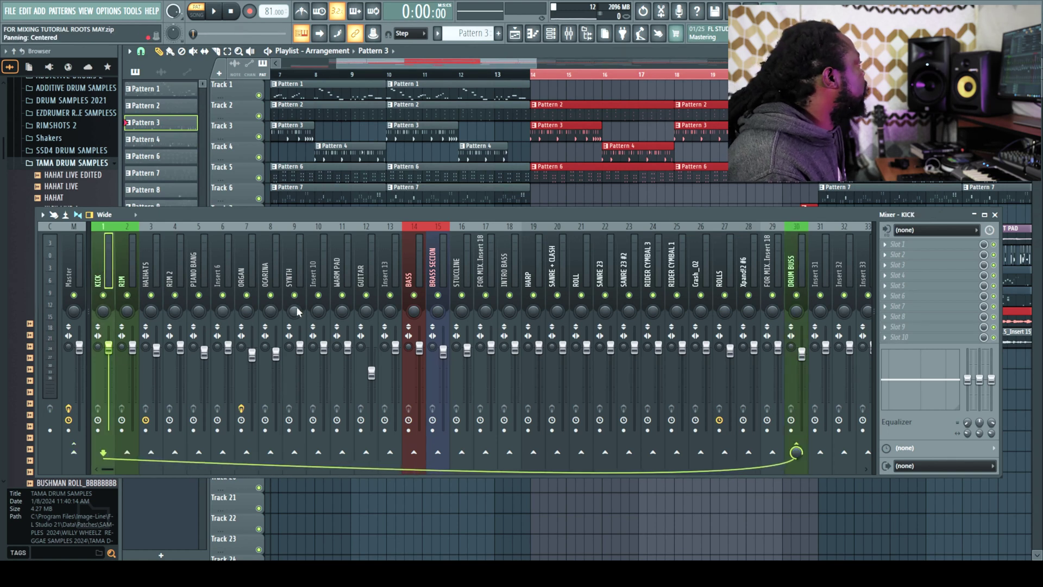
key("space")
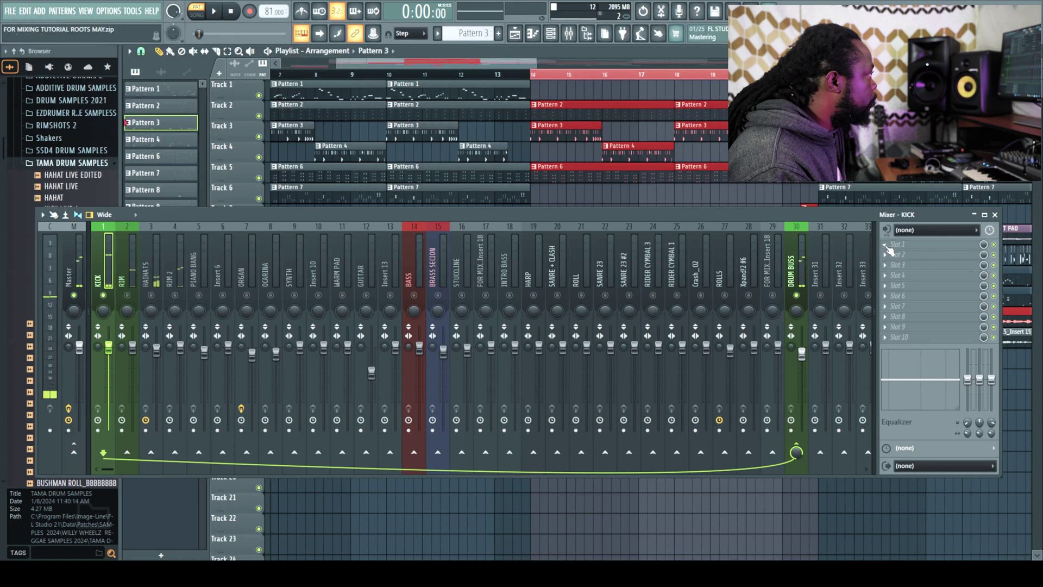
left_click(889, 248)
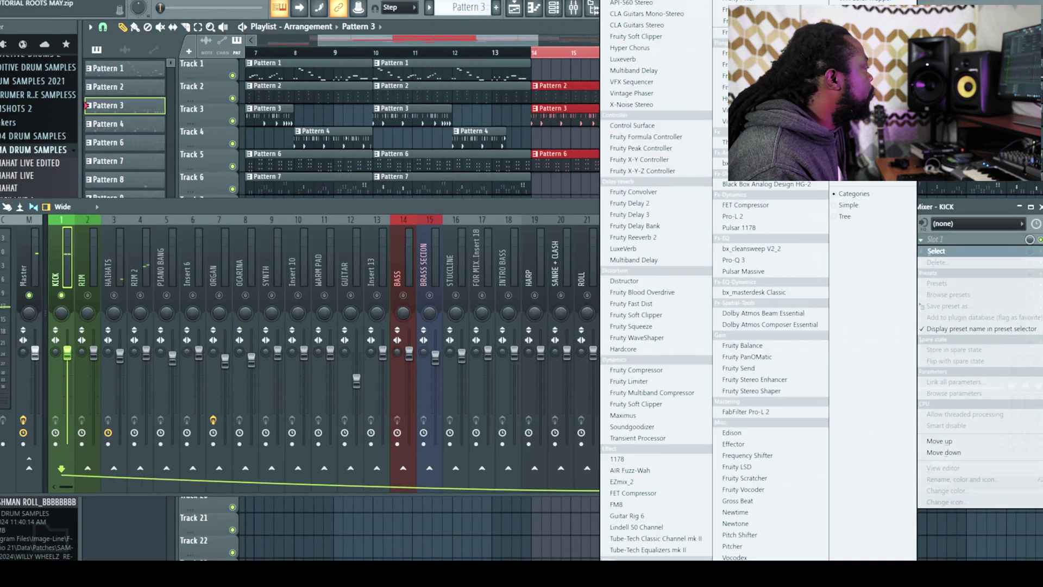
left_click(723, 33)
left_click_drag(434, 211, 418, 298)
left_click_drag(356, 142, 553, 123)
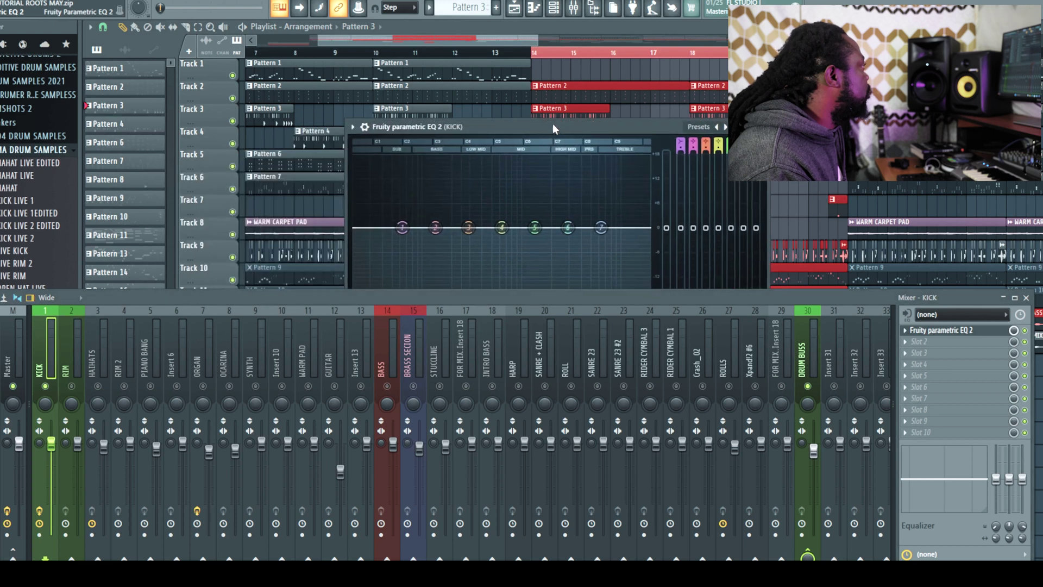
Step: Try the Kick preset on the KICK equalizer and restore the Default preset
left_click(352, 126)
mouse_move(380, 173)
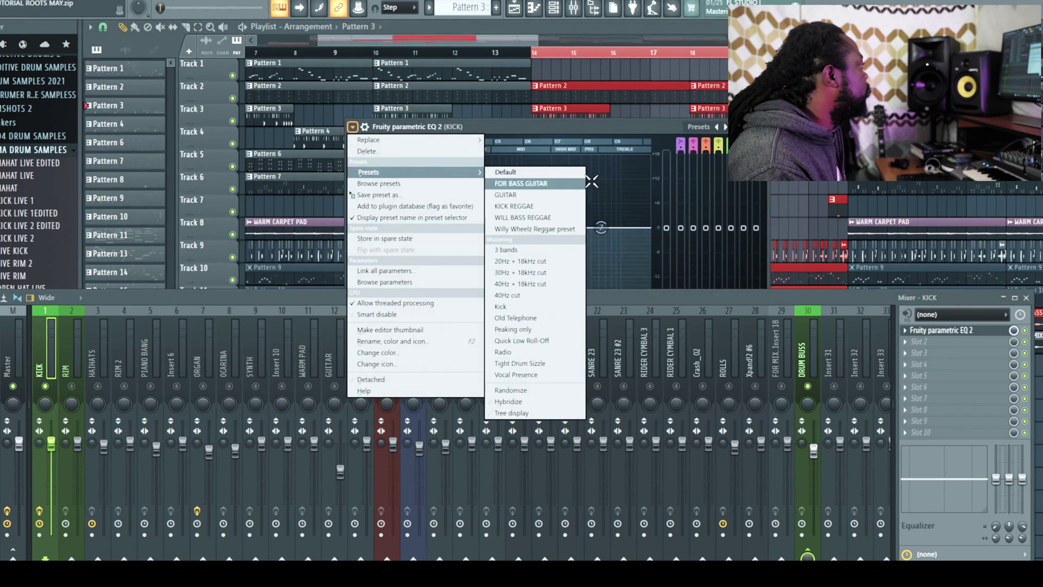
left_click(514, 307)
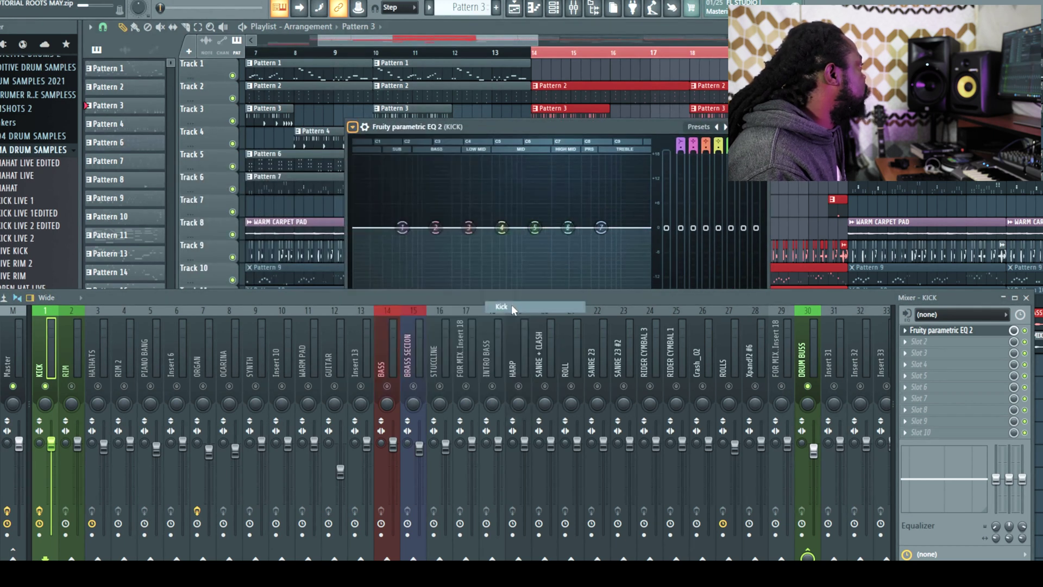
left_click(352, 127)
mouse_move(380, 173)
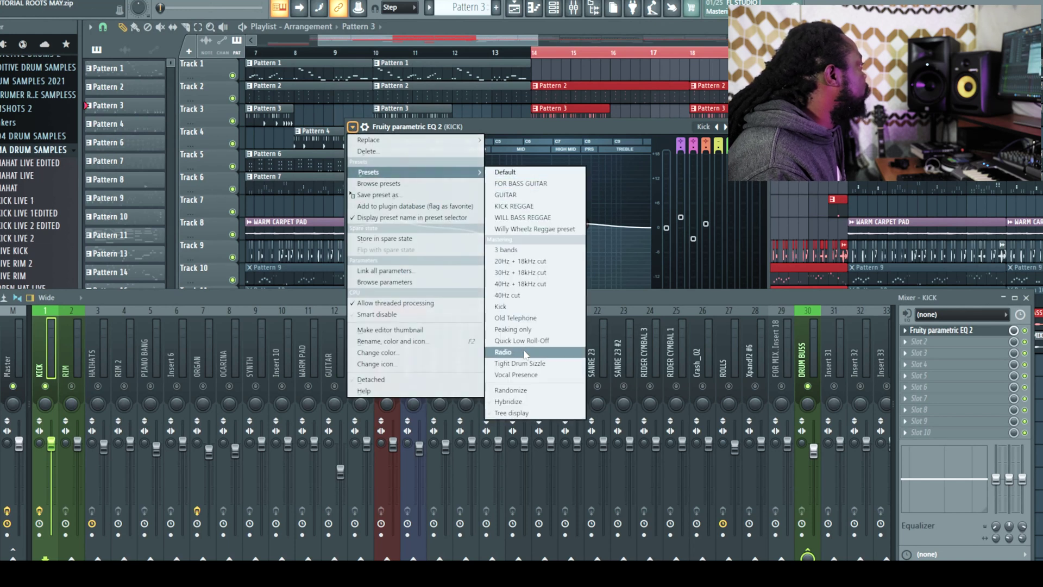
left_click(513, 173)
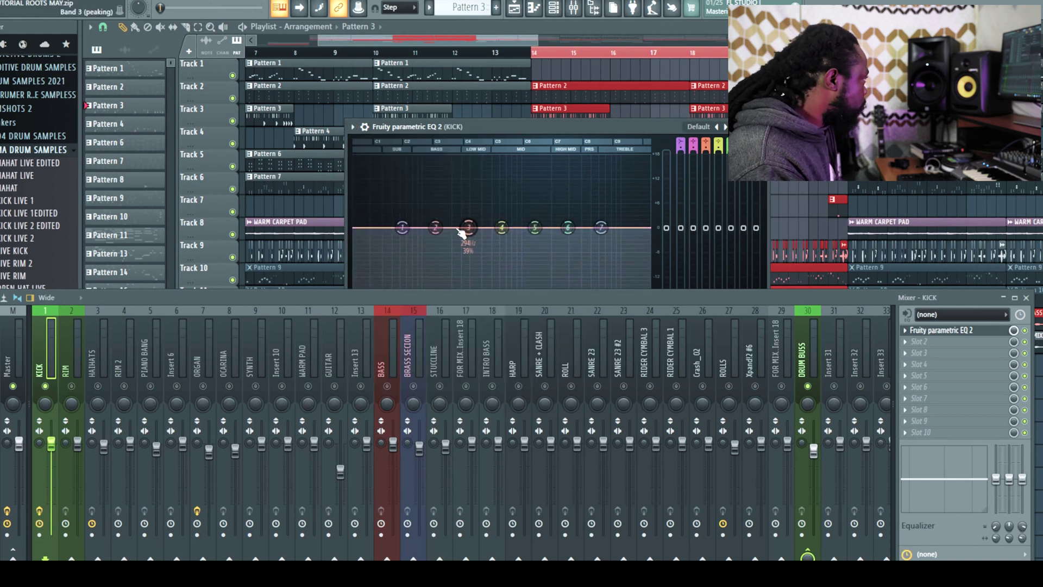
Step: Boost band 2 in the bass, cut band 5 in the mids and lower band 7 on the KICK equalizer, checking it during playback
left_click_drag(434, 227, 428, 210)
key("space")
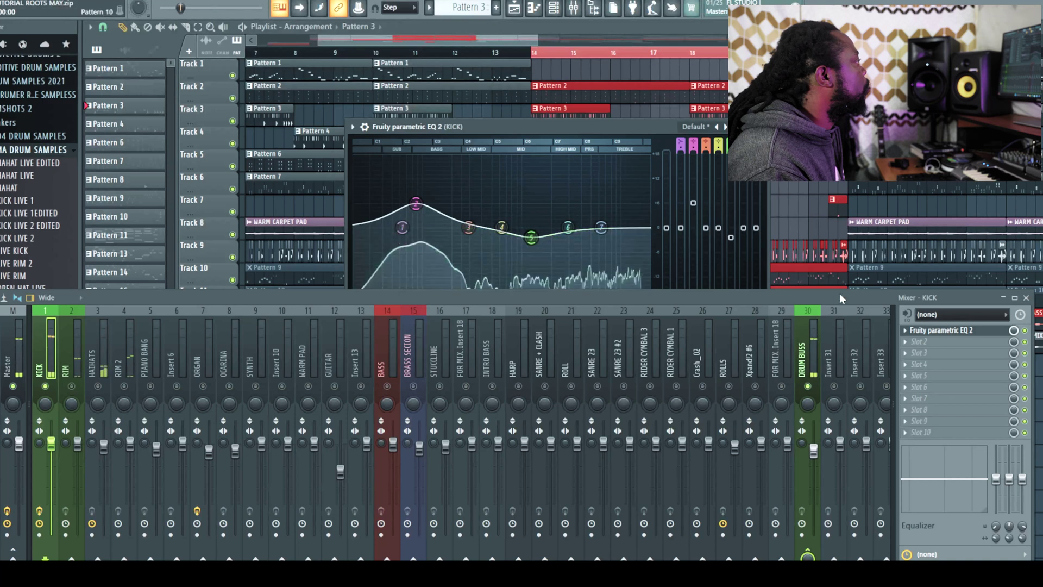
left_click_drag(803, 299, 810, 359)
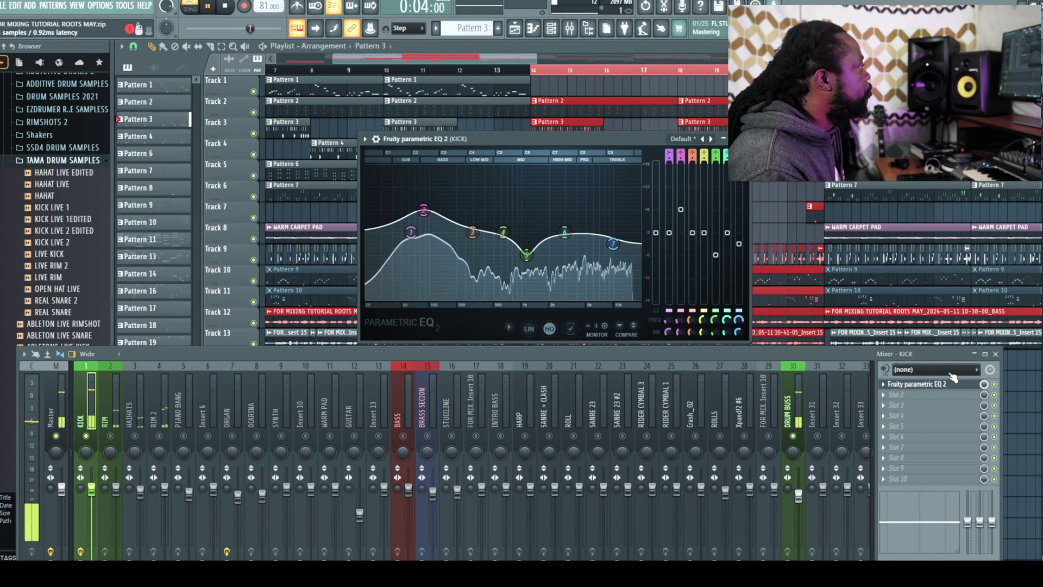
key("space")
key("space")
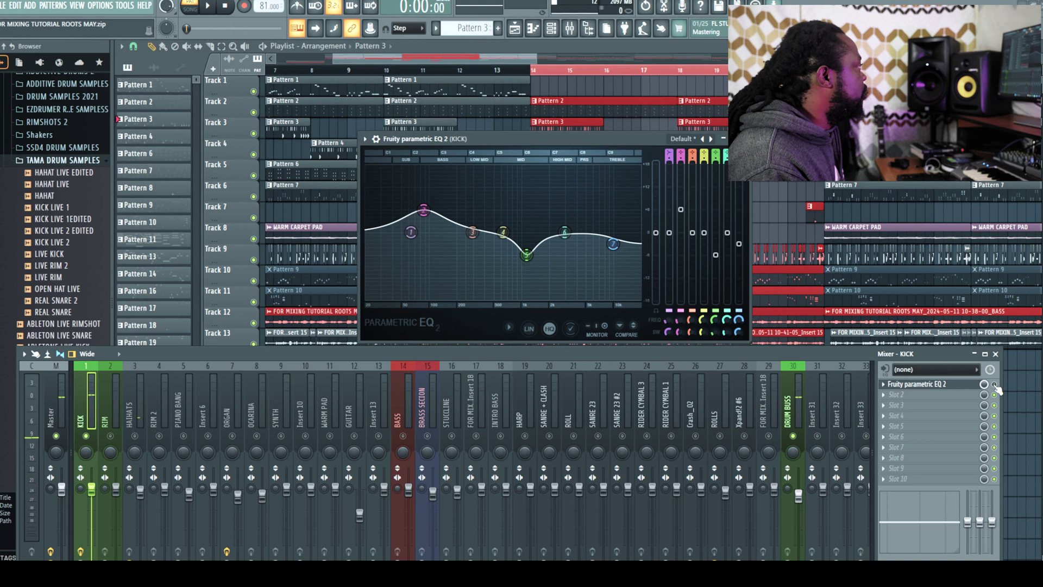
key("space")
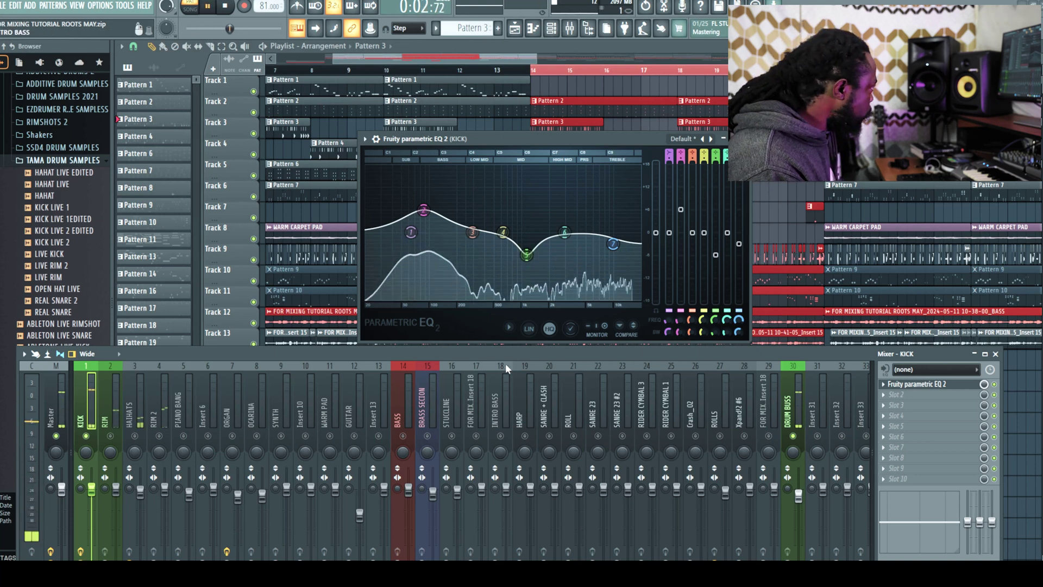
Step: Lower the Master volume slightly, set the KICK track volume to about 92% (-1.9 dB) and play the pattern
left_click_drag(501, 353, 508, 294)
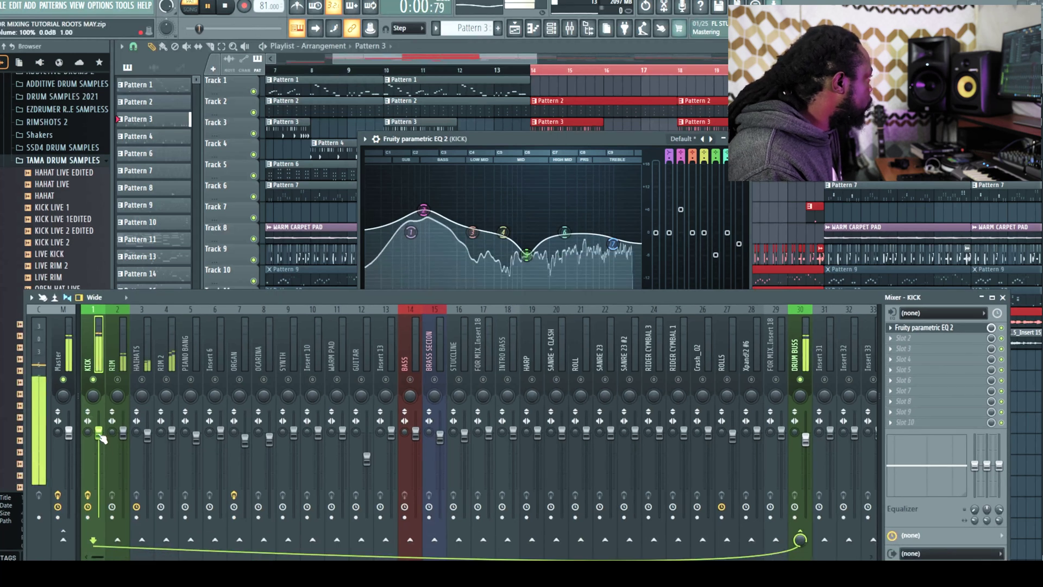
left_click_drag(70, 433, 70, 439)
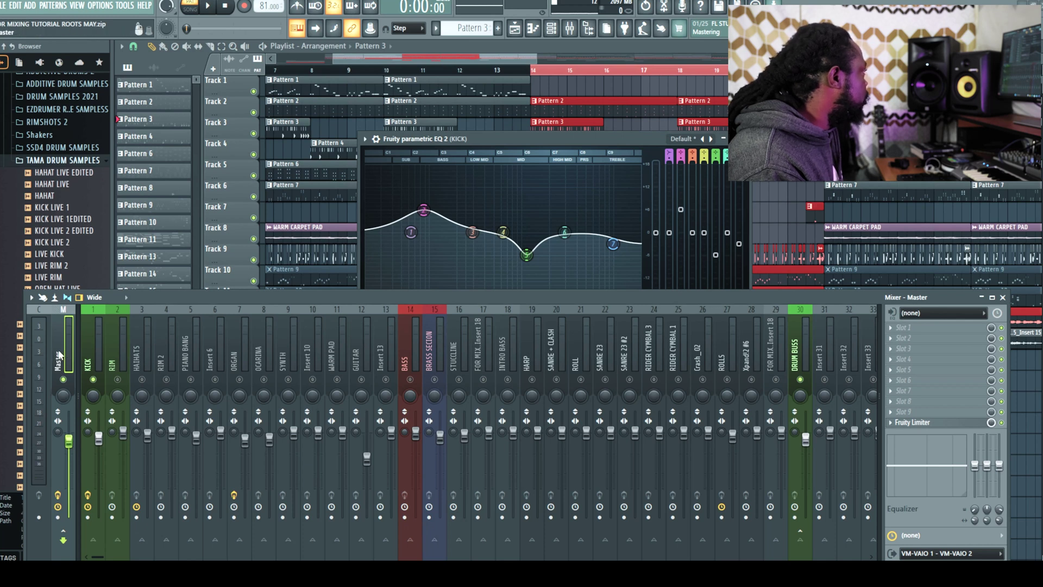
left_click_drag(99, 437, 100, 440)
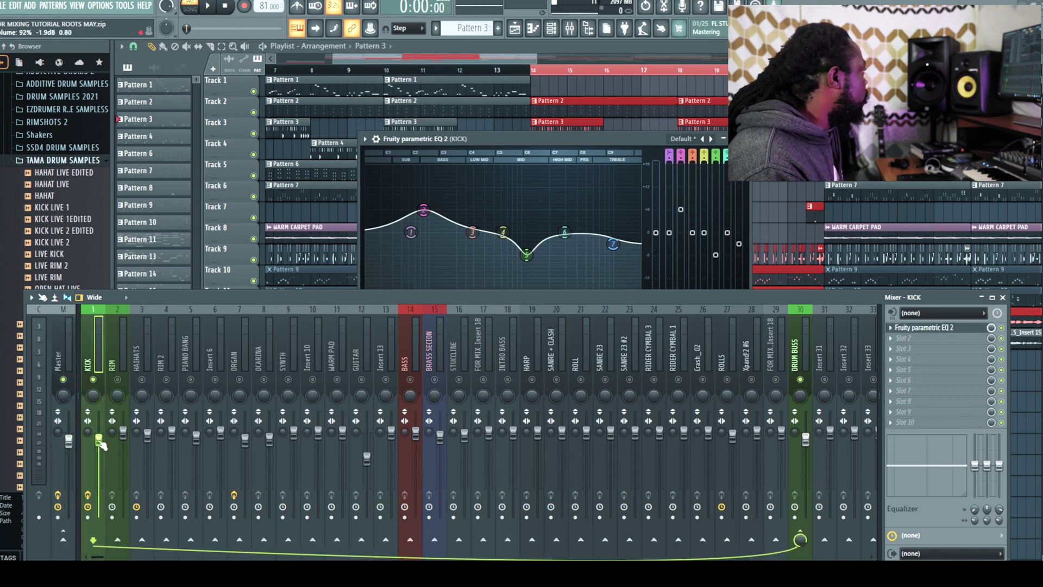
key("space")
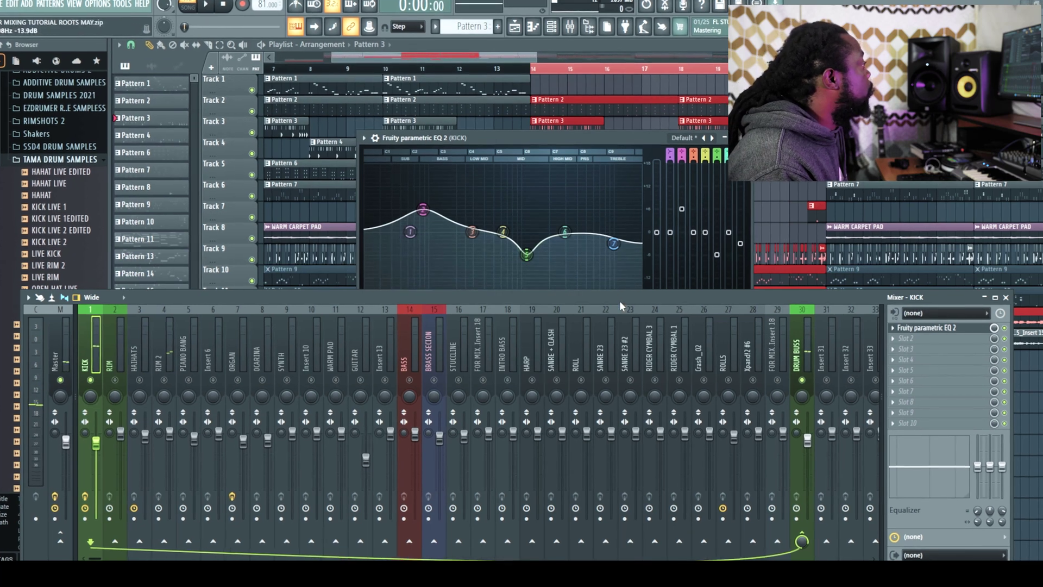
Step: Add Fruity Compressor to the KICK track's second effect slot and set its threshold to -53.1 dB and ratio to 0.4:1 during playback
left_click(904, 344)
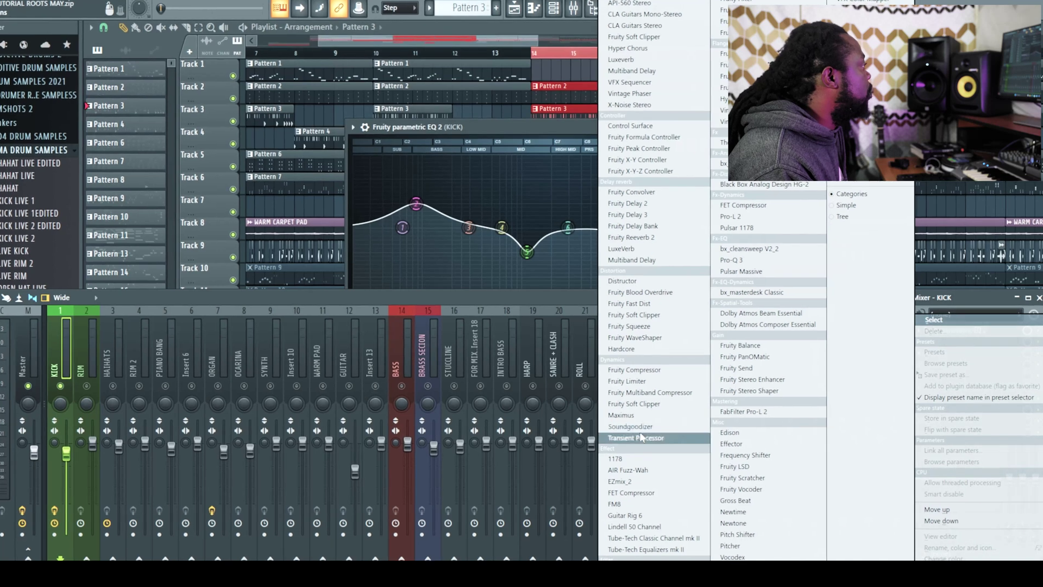
left_click(655, 370)
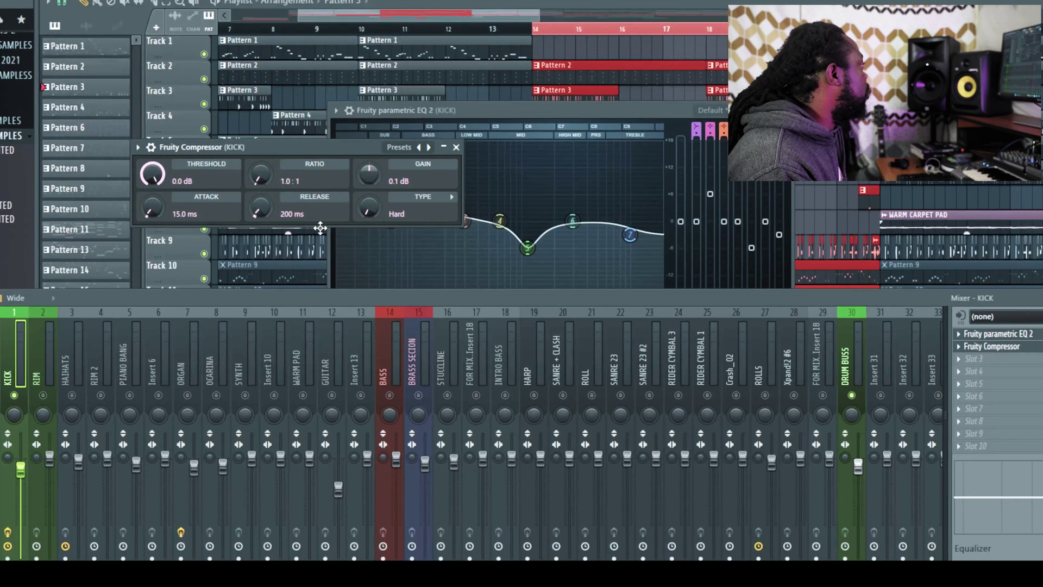
key("space")
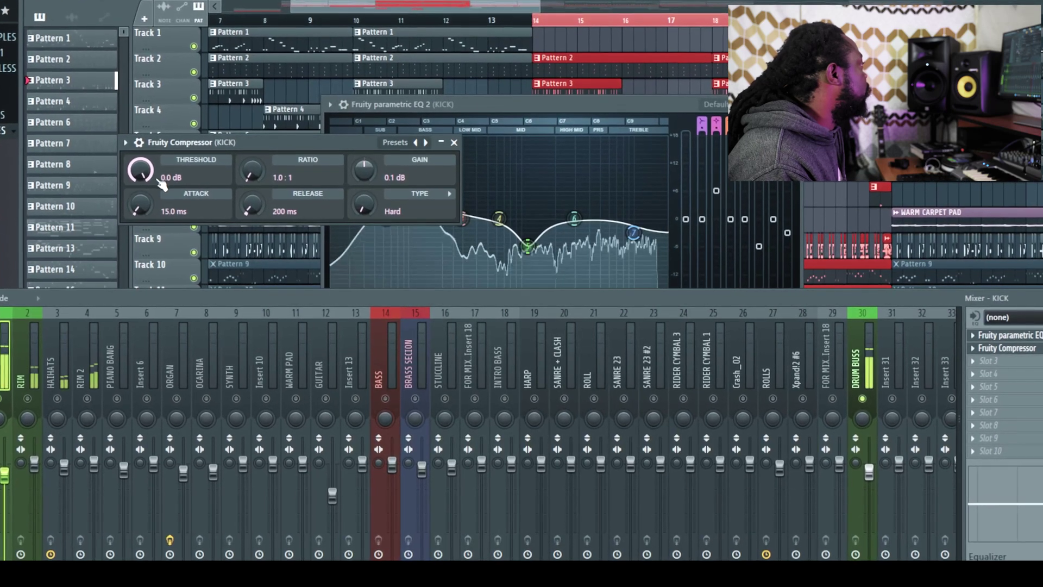
left_click_drag(143, 171, 143, 228)
left_click_drag(153, 179, 154, 163)
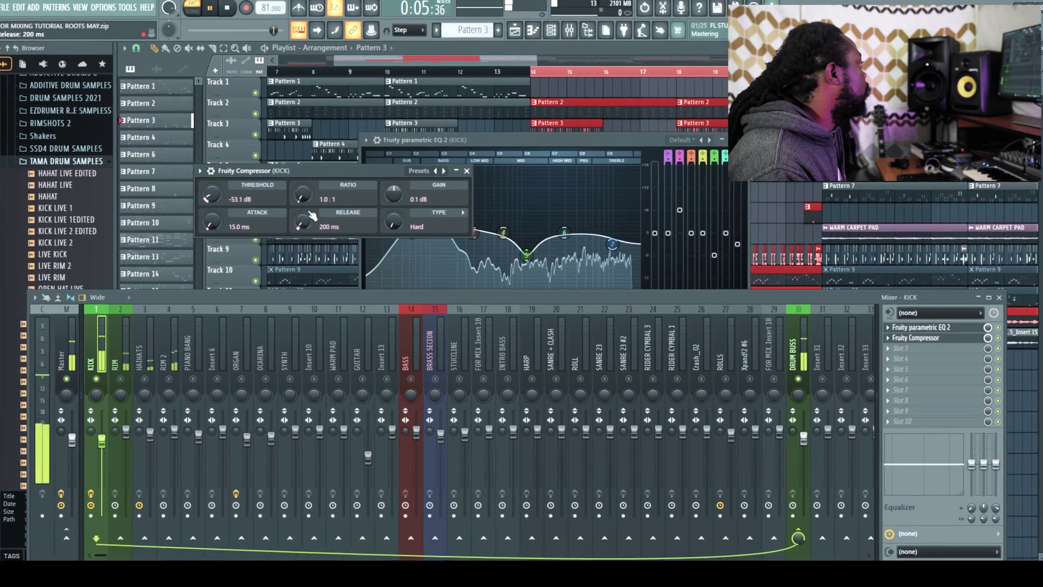
mouse_move(289, 187)
left_mouse_down()
mouse_move(289, 171)
mouse_move(294, 207)
left_mouse_up()
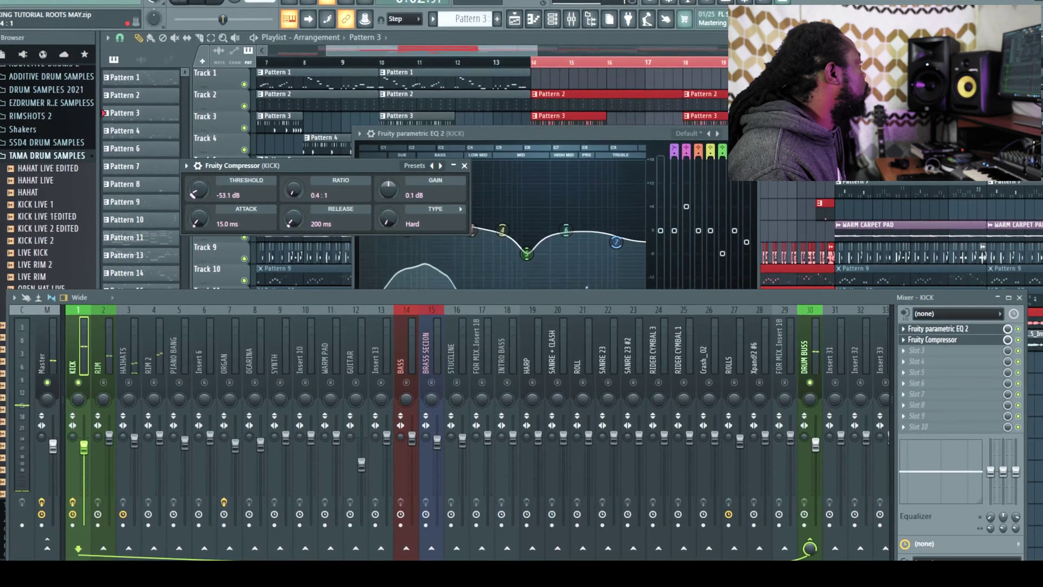
Step: Fine-tune the KICK compressor's threshold to -21.9 dB while listening to the pattern
left_click_drag(235, 194, 148, 171)
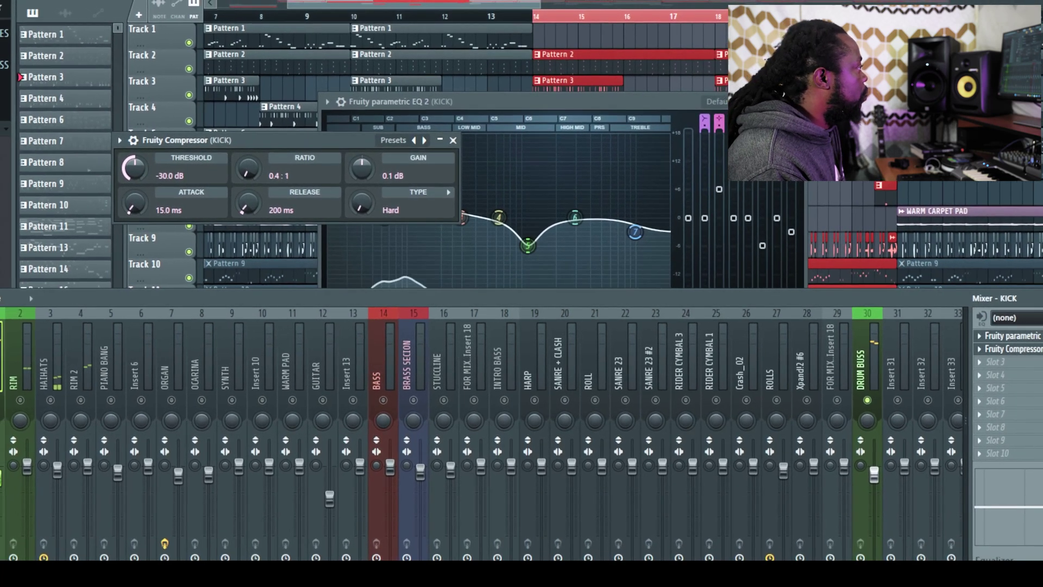
left_click_drag(144, 171, 159, 192)
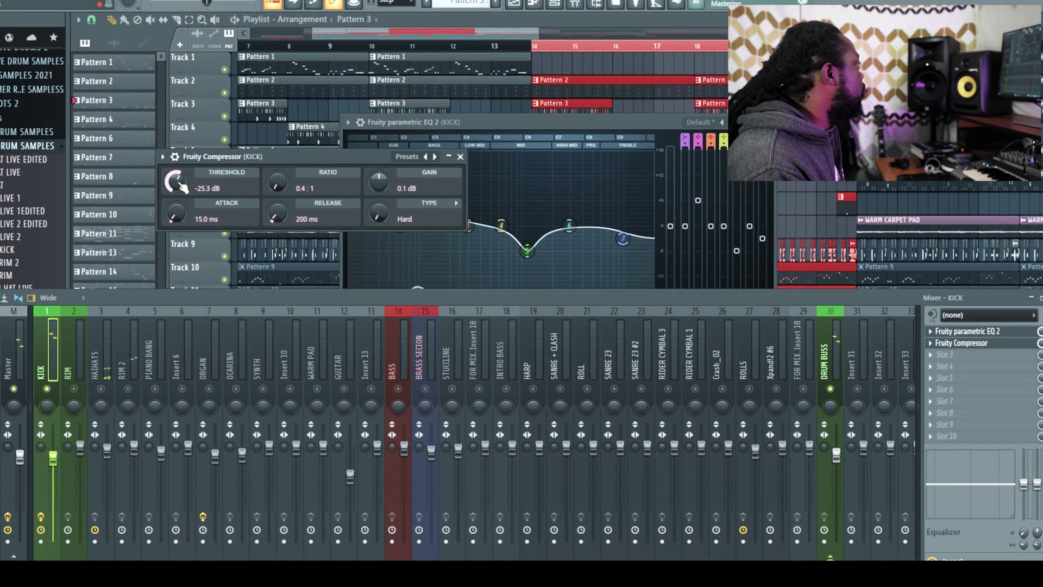
left_click_drag(185, 186, 198, 191)
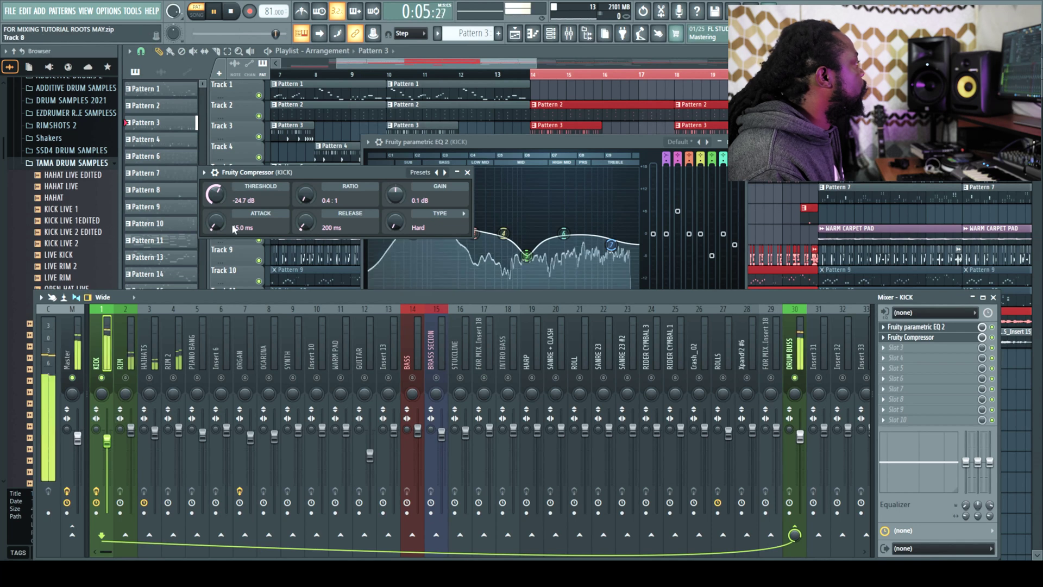
key("space")
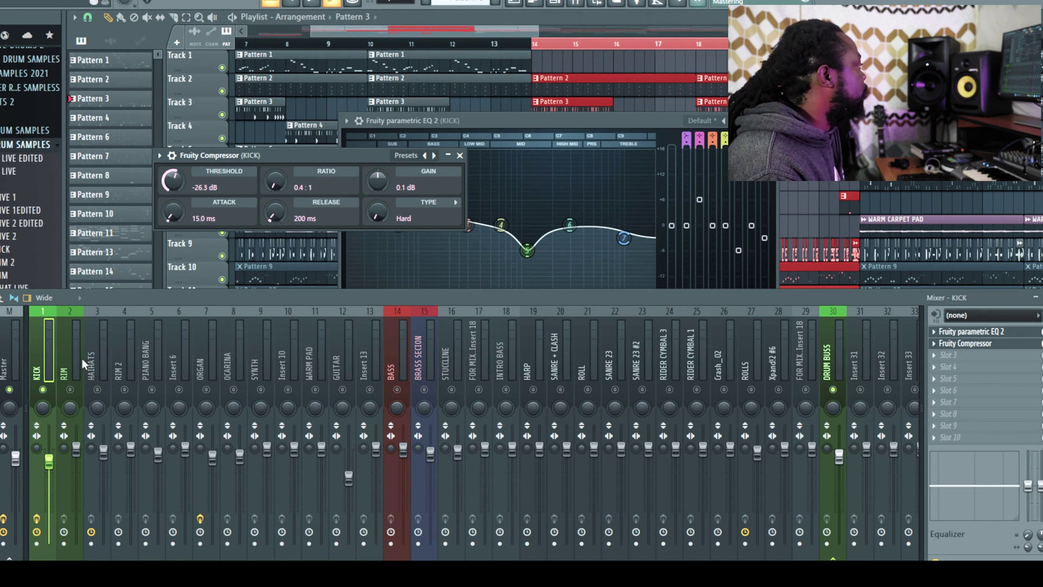
left_click(460, 155)
key("space")
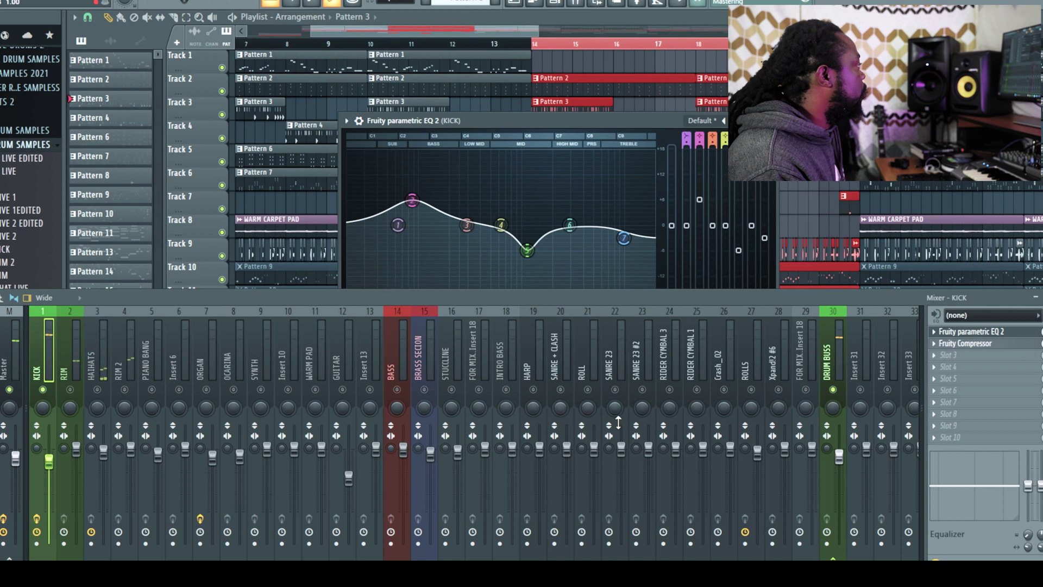
left_click(979, 347)
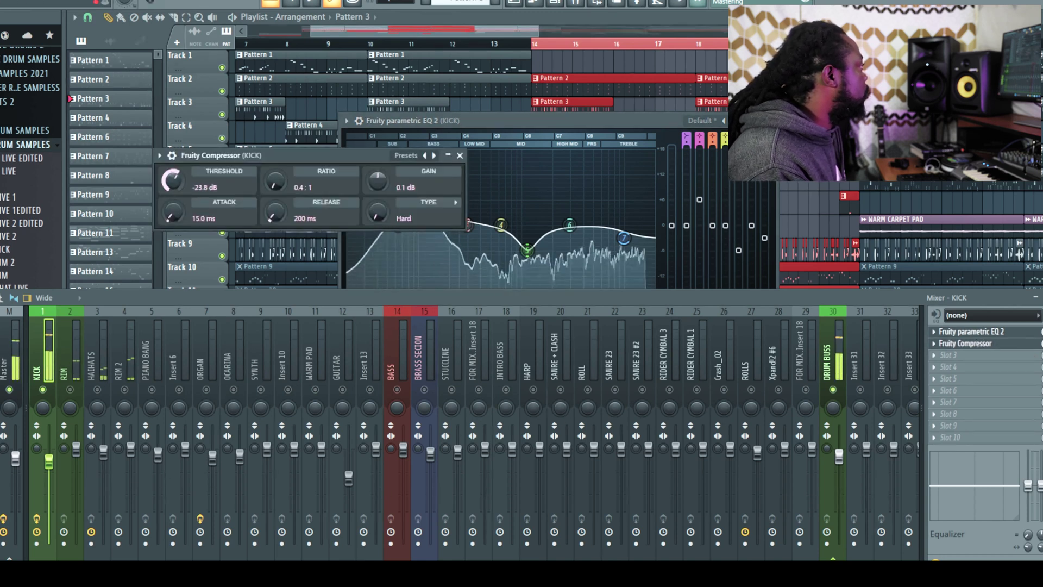
scroll(194, 193, "up", 3)
left_click_drag(172, 181, 172, 179)
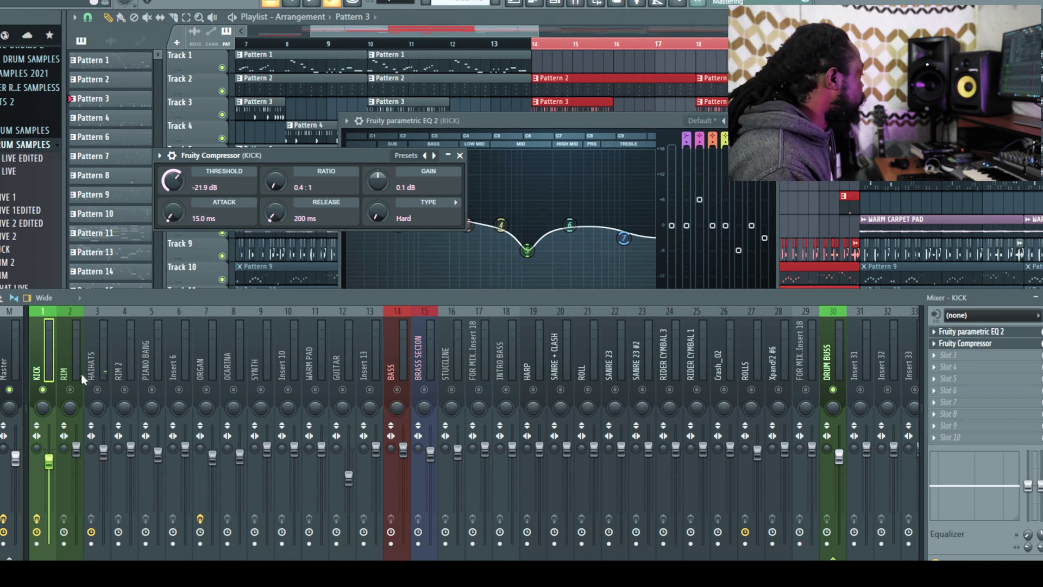
Step: Add Fruity parametric EQ 2 to the RIM track's first effect slot, boost band 5 around 1 kHz and lower band 7 slightly
left_click(67, 359)
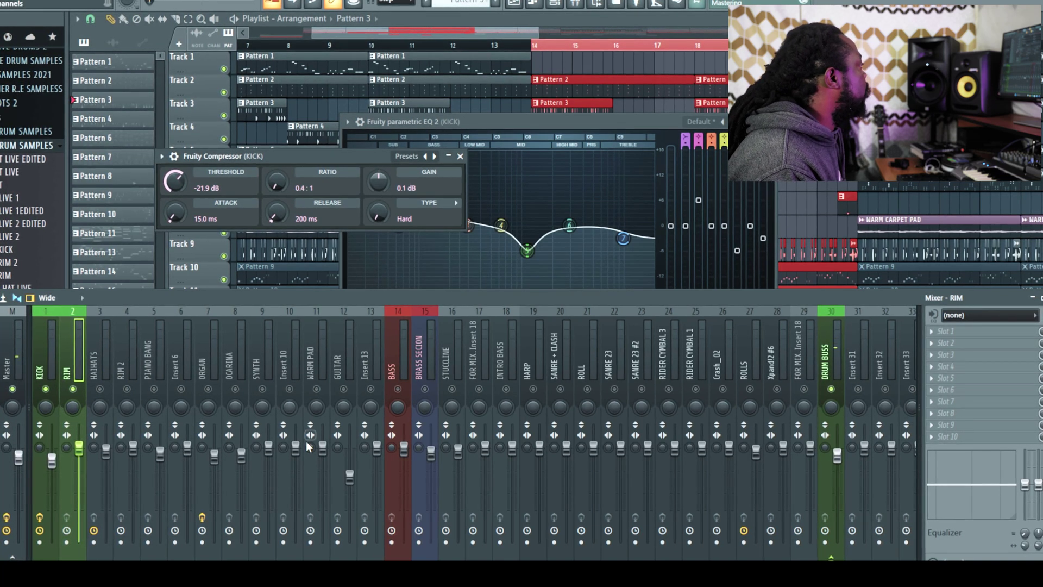
left_click(934, 337)
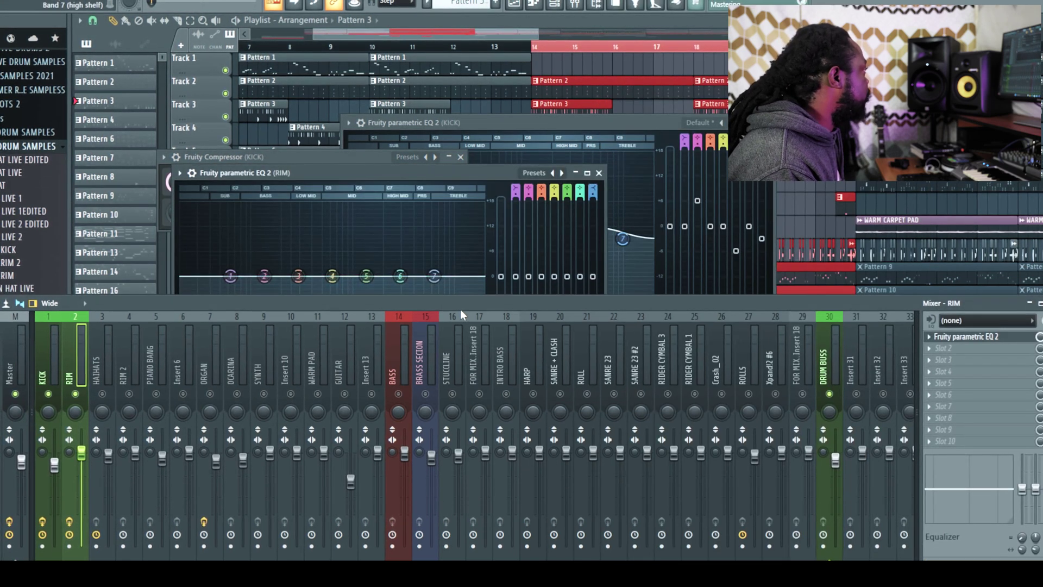
left_click_drag(461, 301, 464, 319)
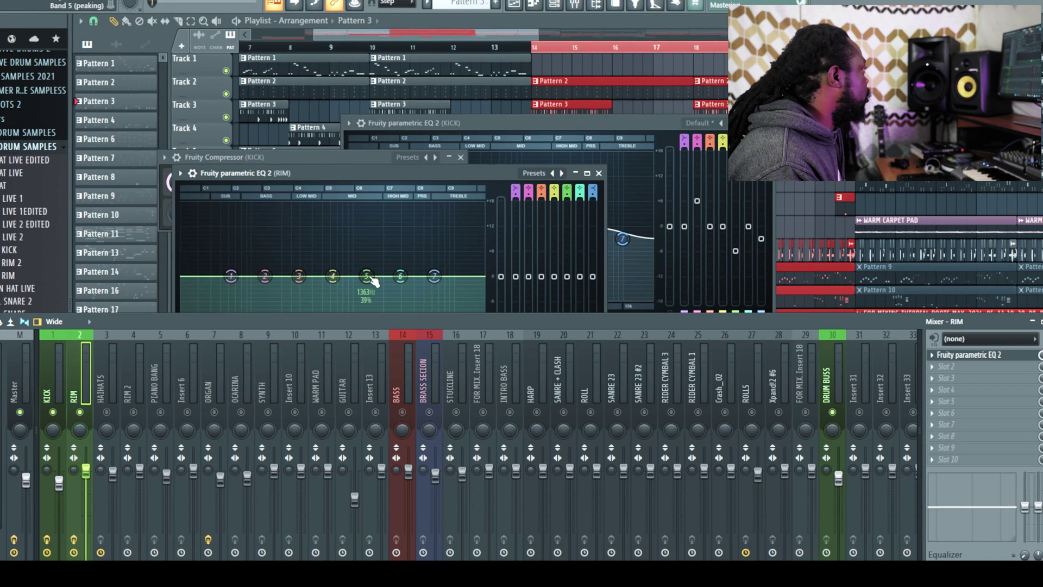
key("space")
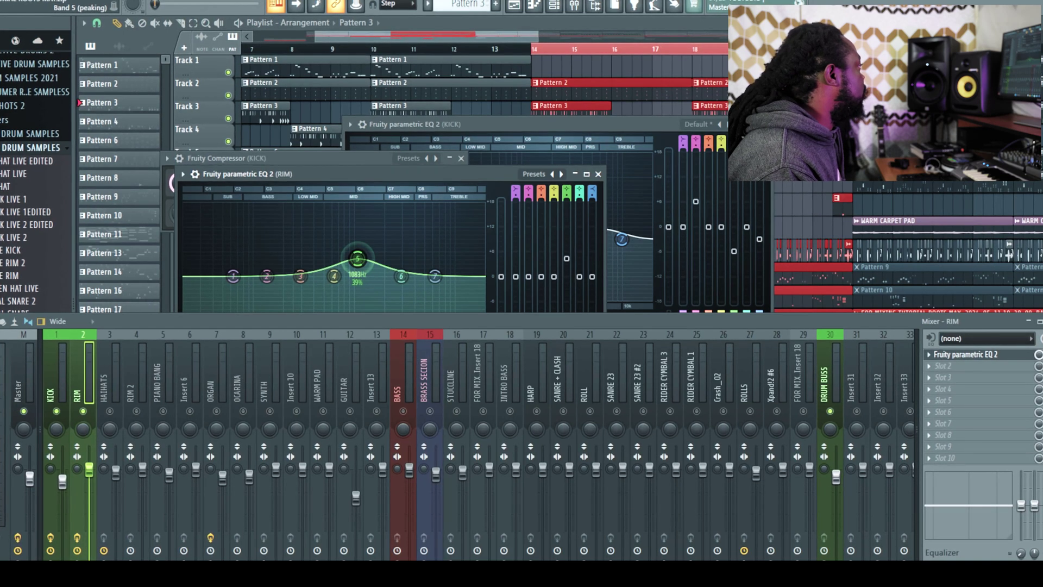
left_click_drag(434, 276, 435, 279)
left_click_drag(358, 261, 364, 262)
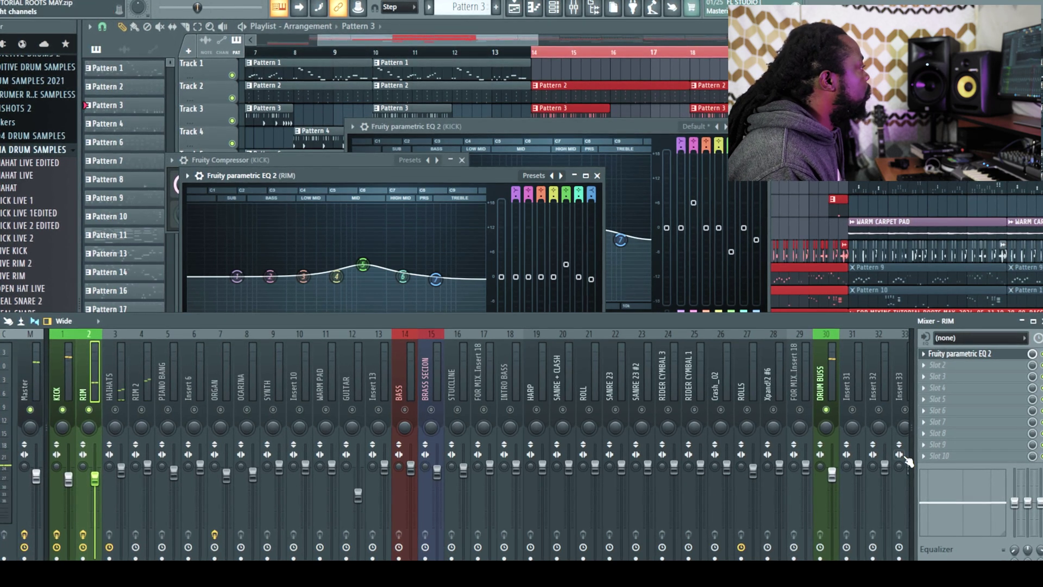
Step: Rename mixer track Insert 31 as REVERB and give it a purple colour
right_click(847, 380)
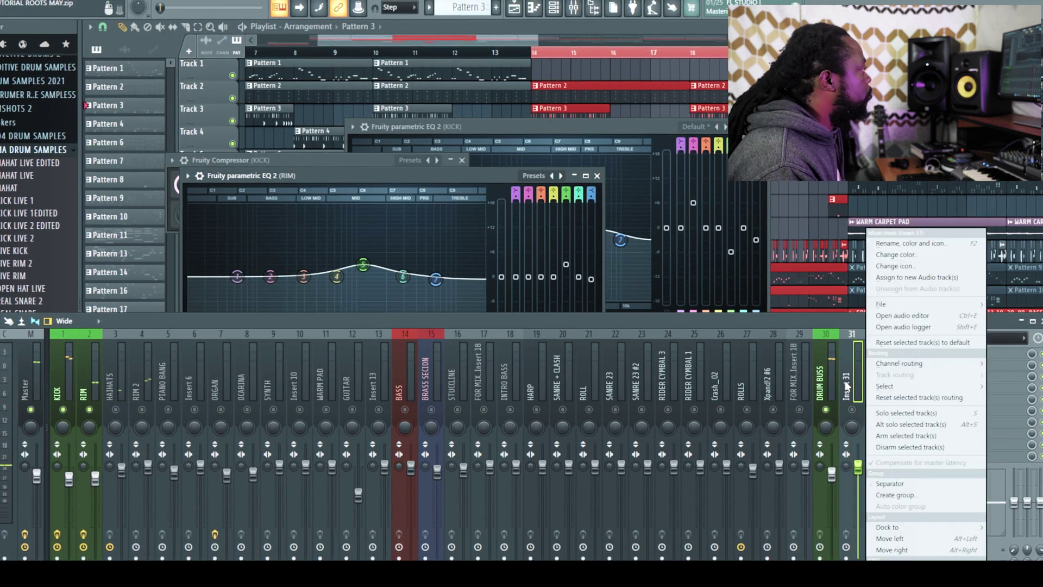
left_click(898, 248)
type("DR")
key("BackSpace")
key("BackSpace")
type("REVERB")
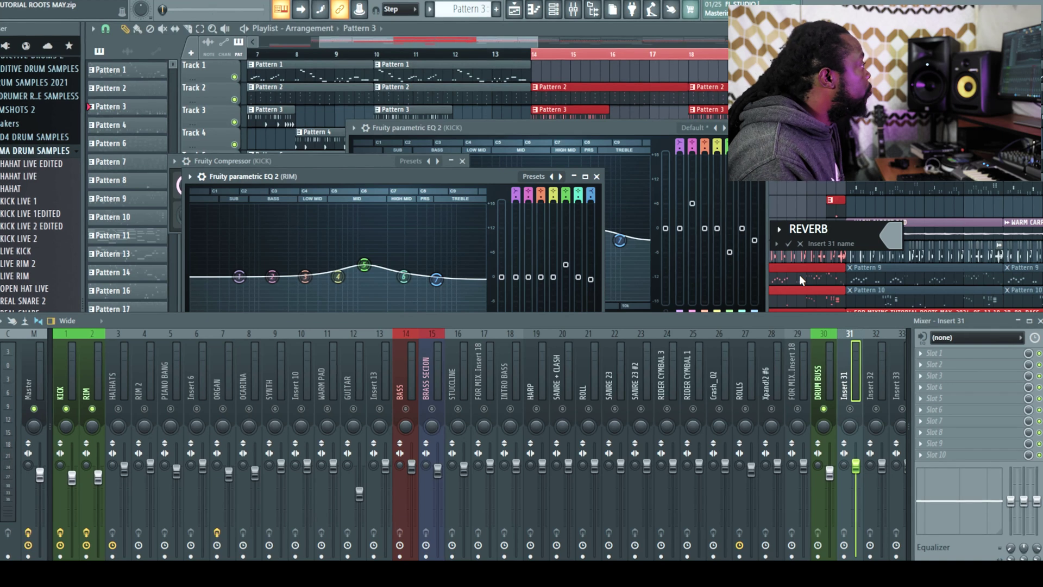
left_click(895, 239)
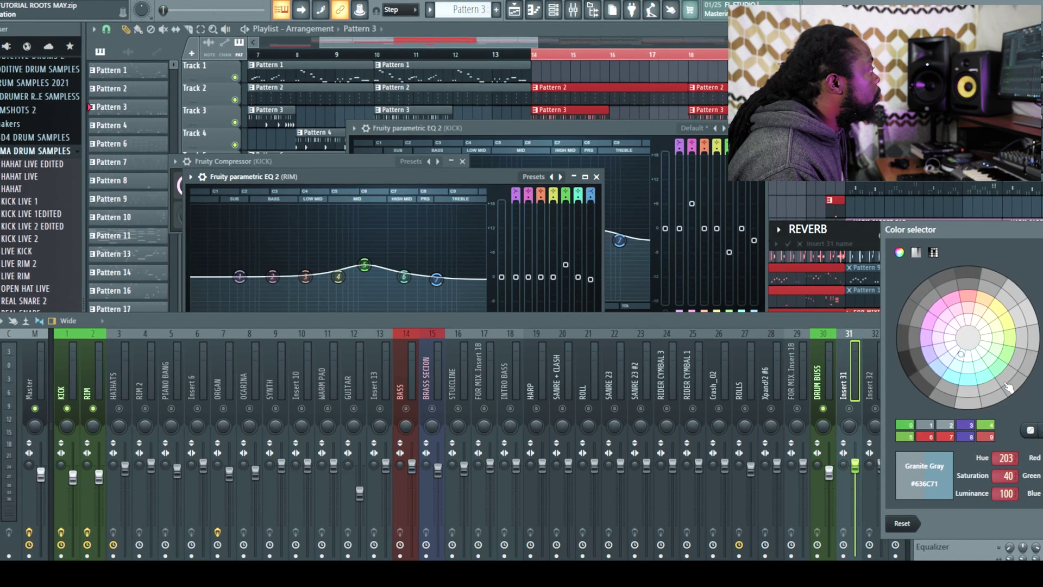
left_click(970, 425)
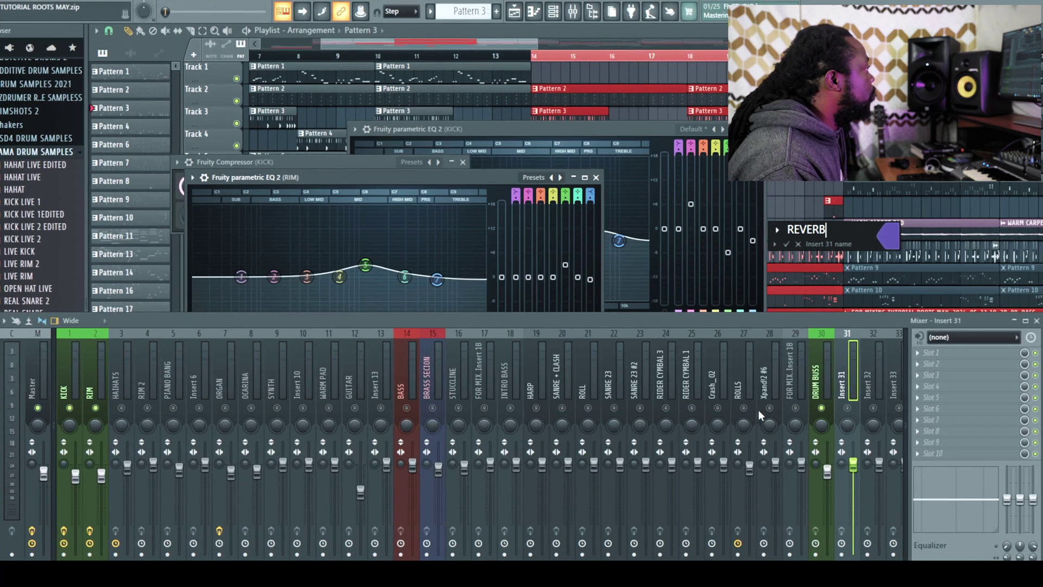
key("Return")
Step: Add Fruity Reeverb 2 to the REVERB track's first effect slot, turning its dry level down and wet level up
key("space")
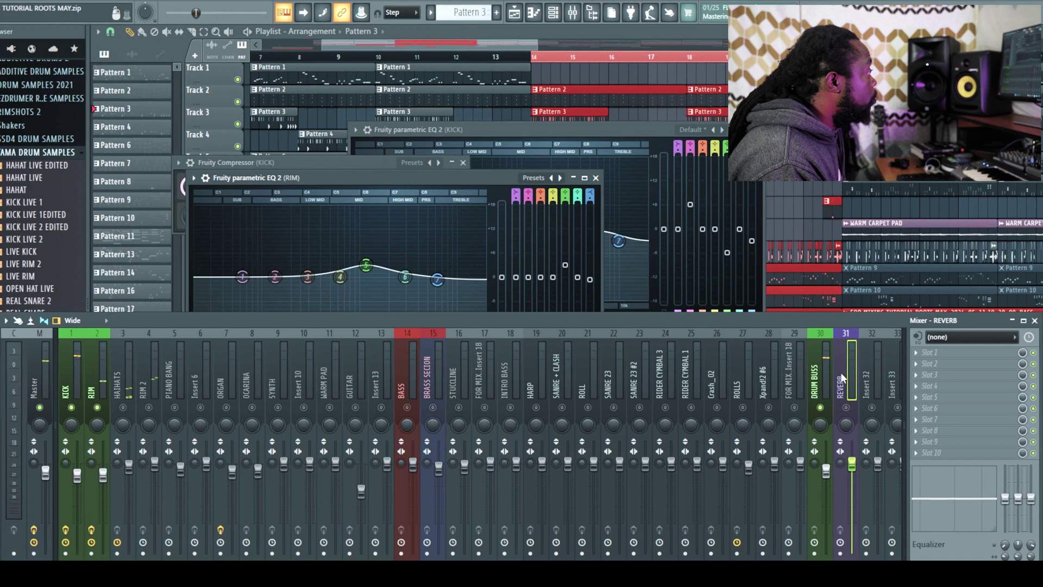
left_click(918, 376)
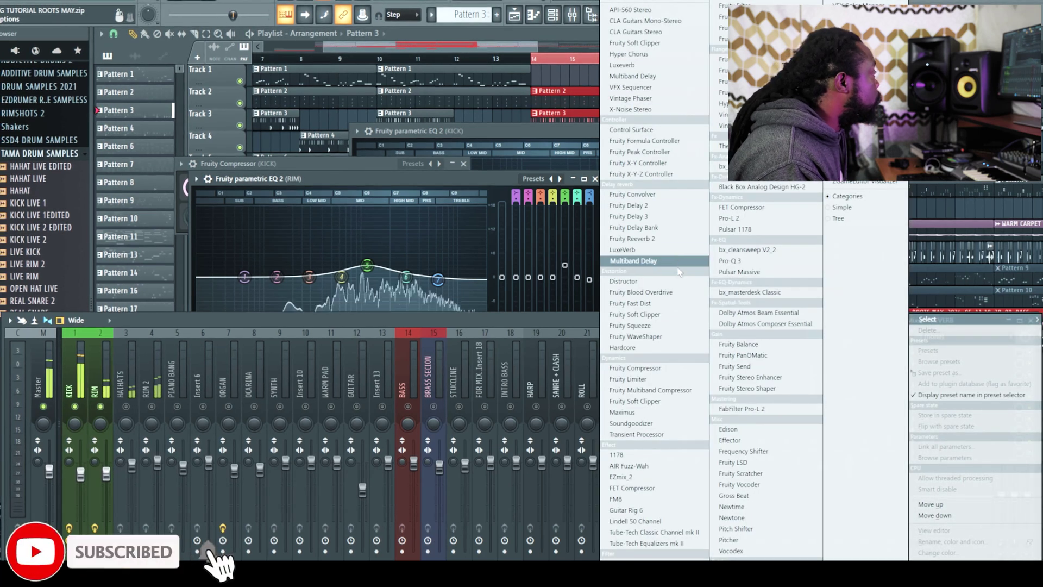
left_click(674, 239)
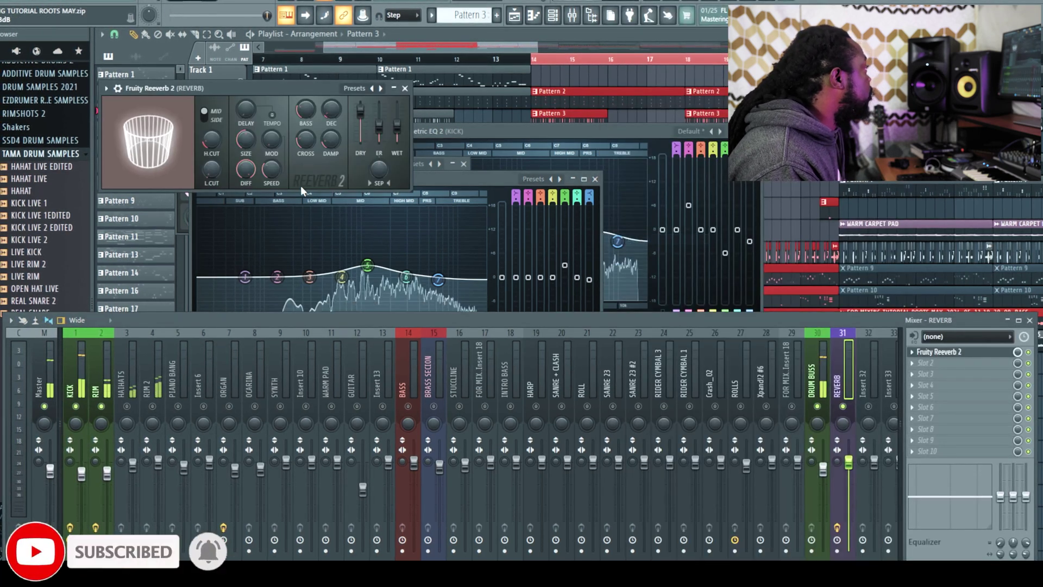
left_click_drag(360, 111, 408, 112)
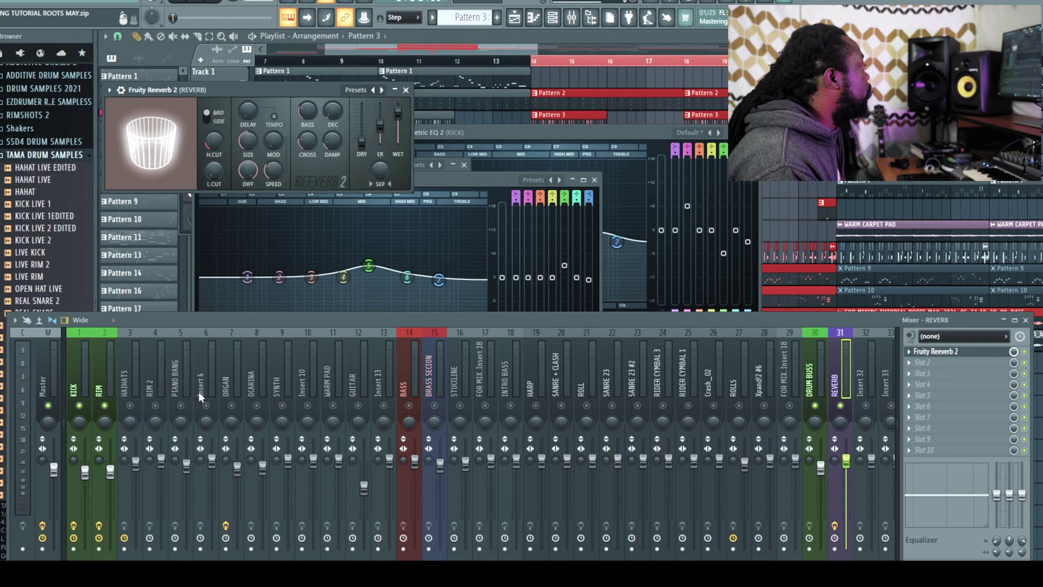
Step: Add Fruity parametric EQ 2 to the REVERB track's second slot and make band 2 a high pass with Gentle 8 order
left_click_drag(728, 320, 731, 284)
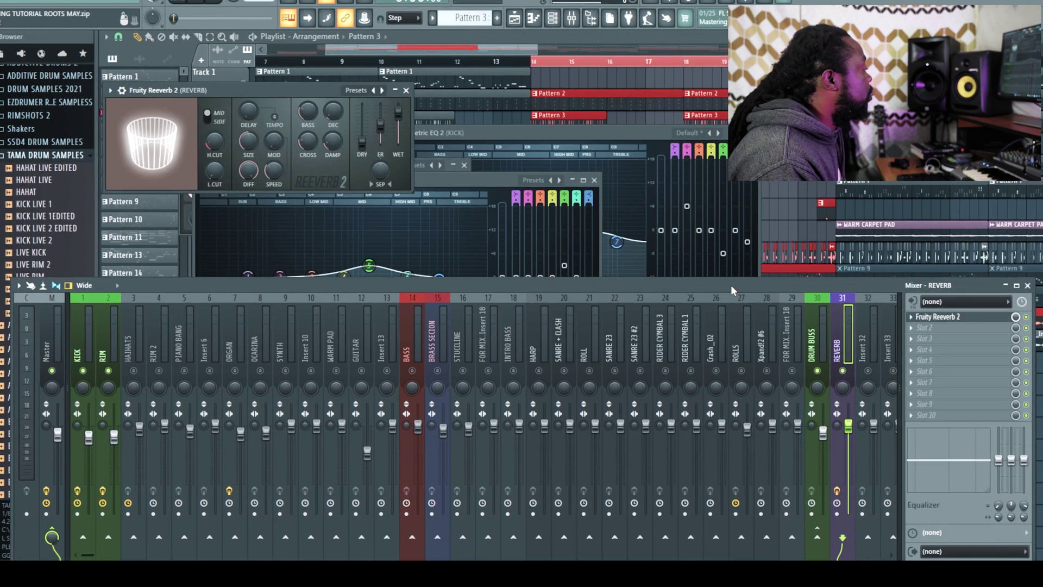
left_click(913, 331)
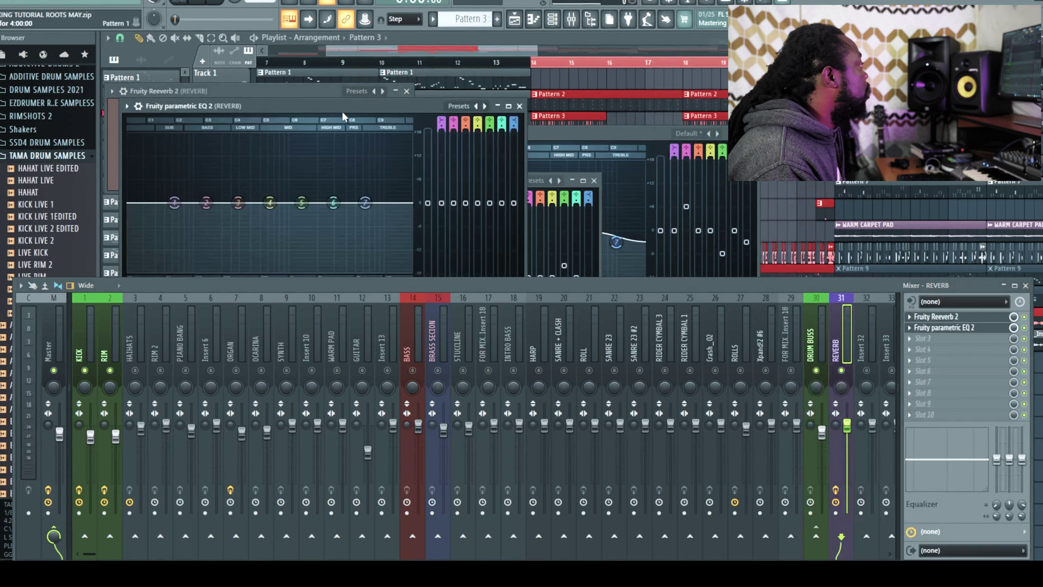
right_click(206, 203)
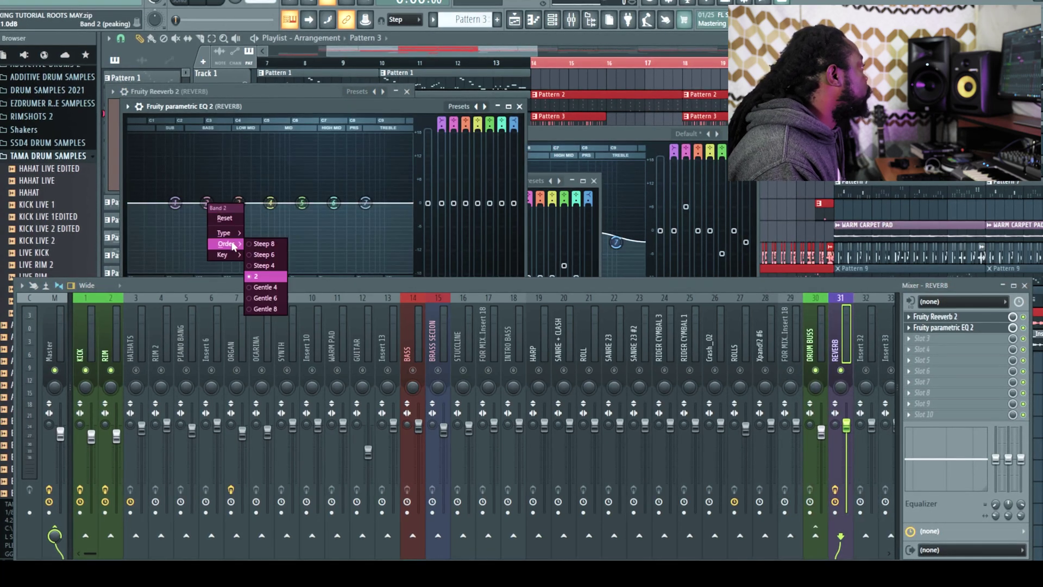
mouse_move(236, 237)
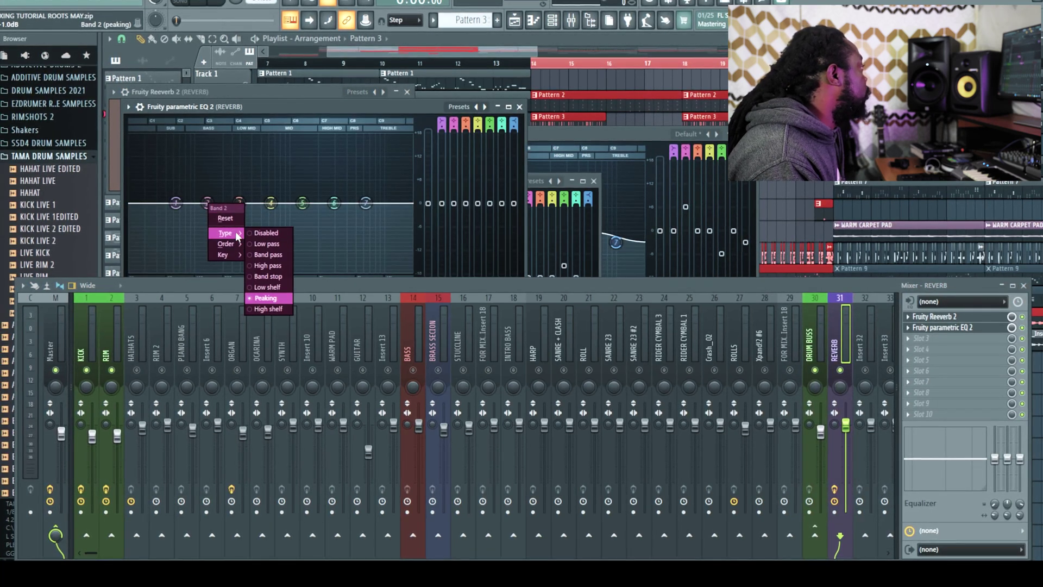
left_click(266, 265)
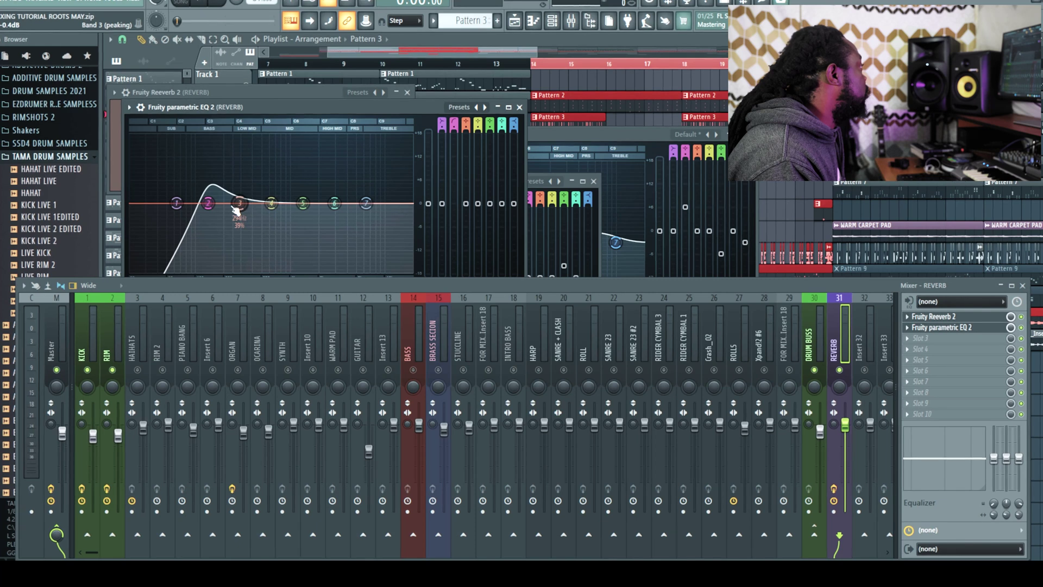
right_click(208, 204)
mouse_move(228, 244)
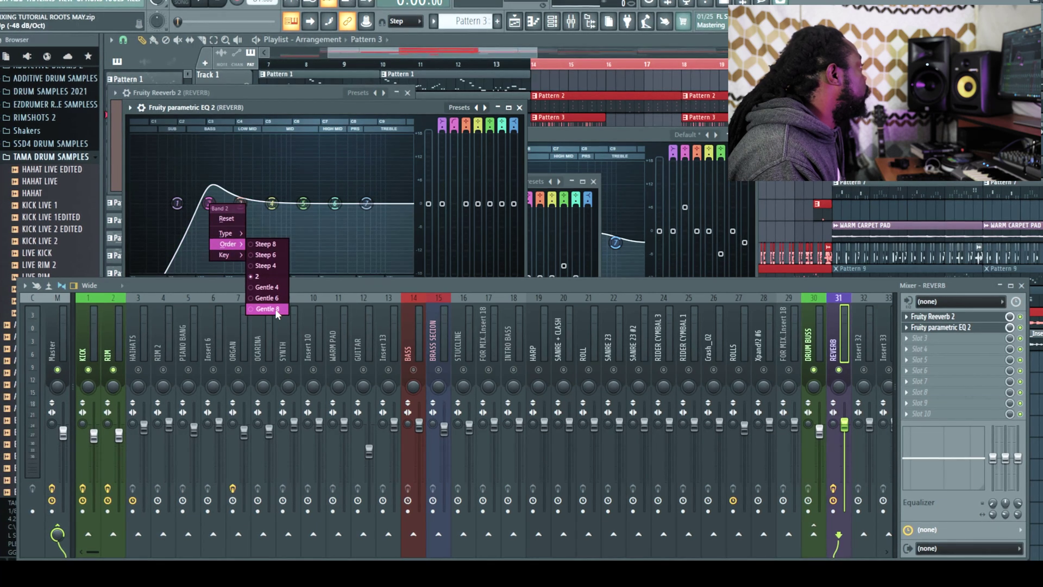
left_click(277, 309)
Step: Shift the REVERB EQ's band 3 to a lower frequency, cut bands 3 and 5 slightly and boost band 7 slightly
left_click_drag(240, 203, 221, 209)
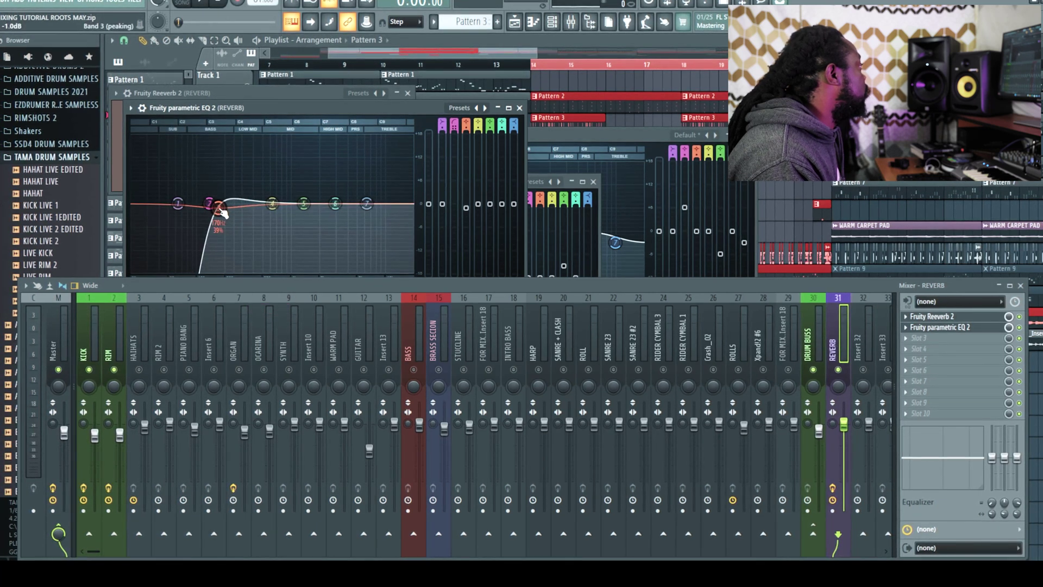
left_click_drag(304, 204, 305, 209)
left_click_drag(367, 204, 376, 196)
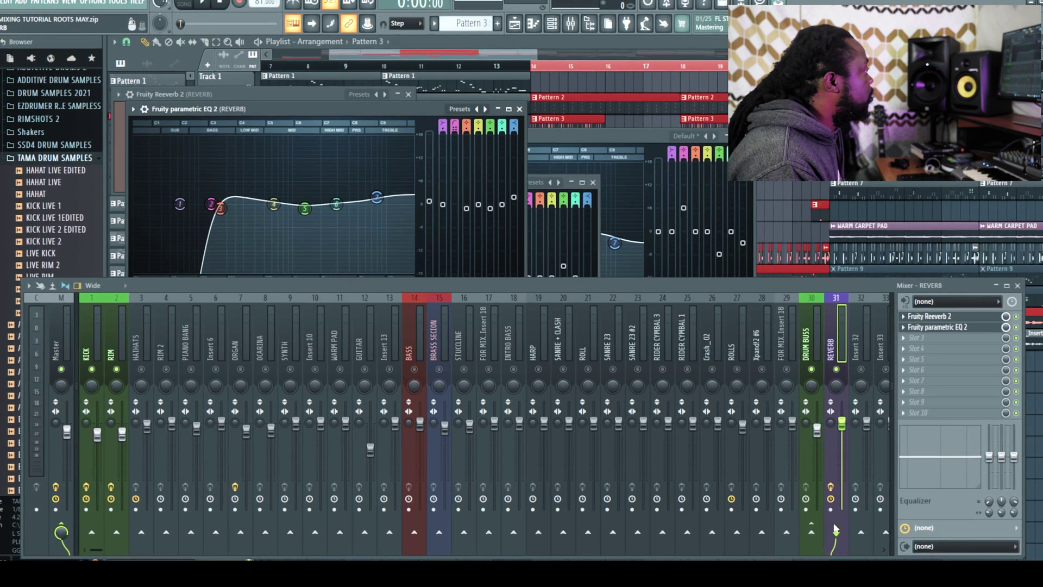
Step: Send the RIM track to REVERB and reduce the send level to about 34% (-18.2 dB) during playback
left_click(114, 348)
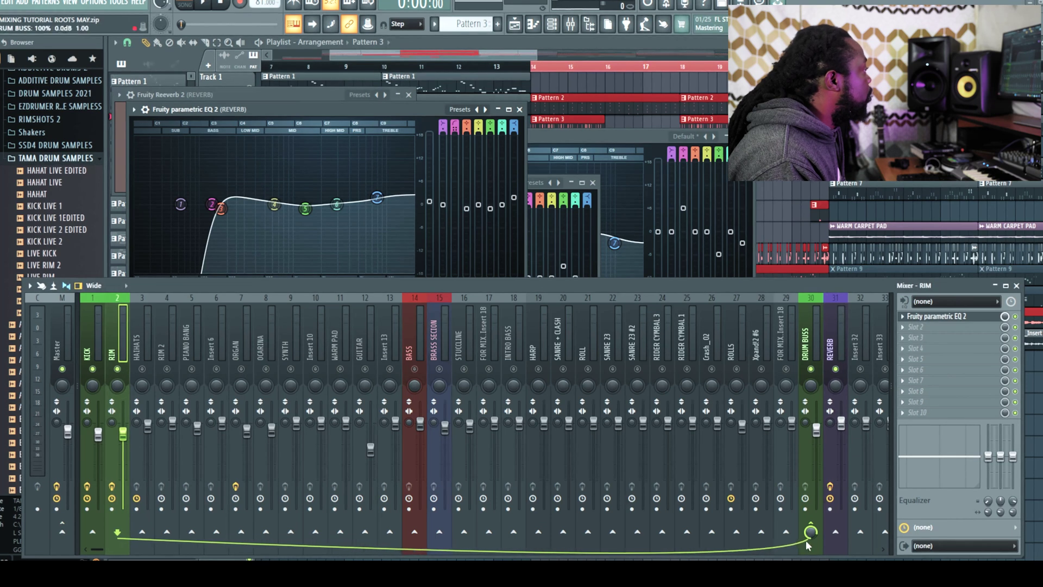
left_click(836, 533)
key("space")
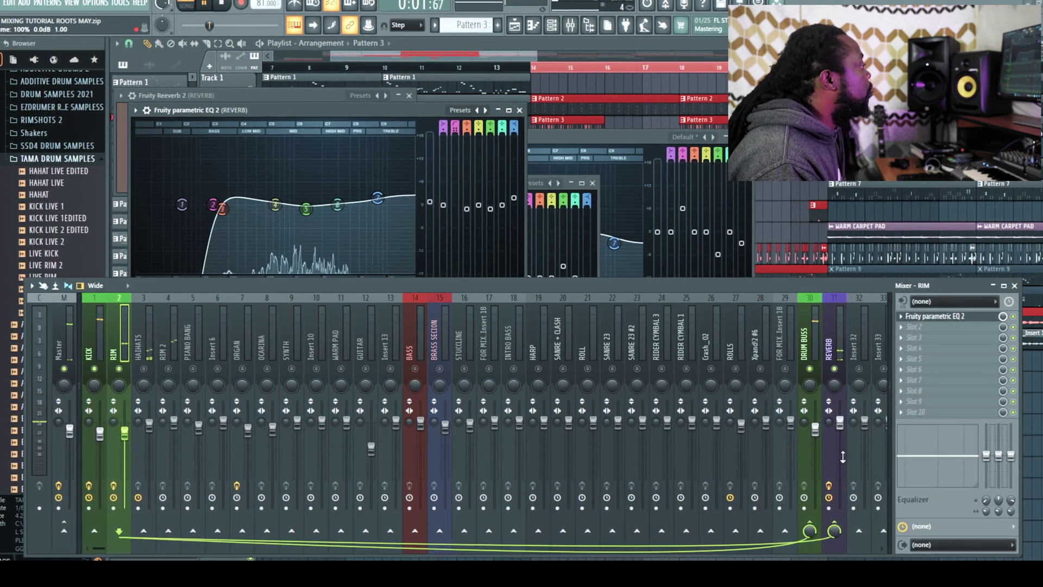
left_click_drag(834, 530, 837, 549)
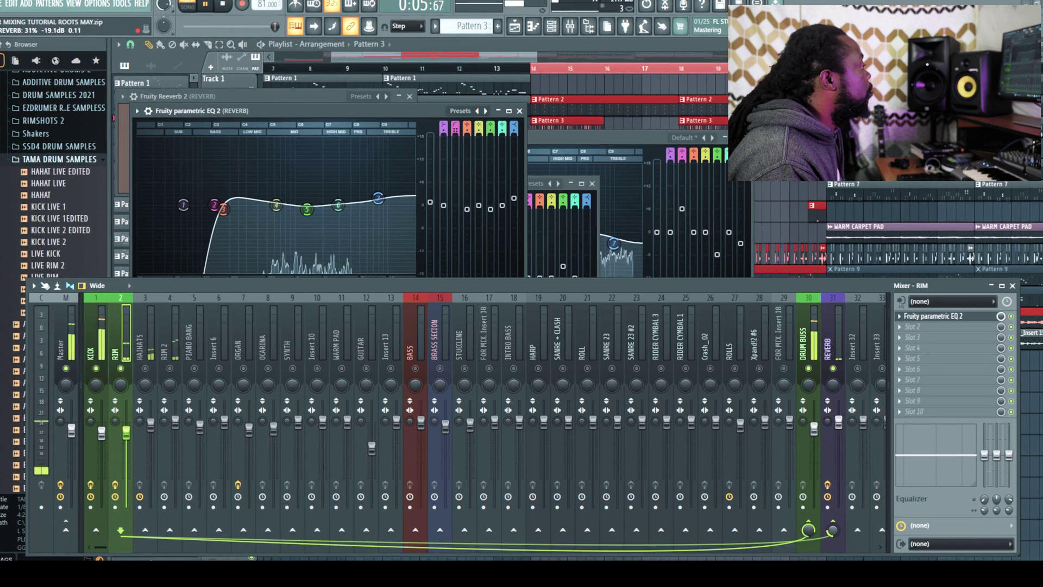
key("space")
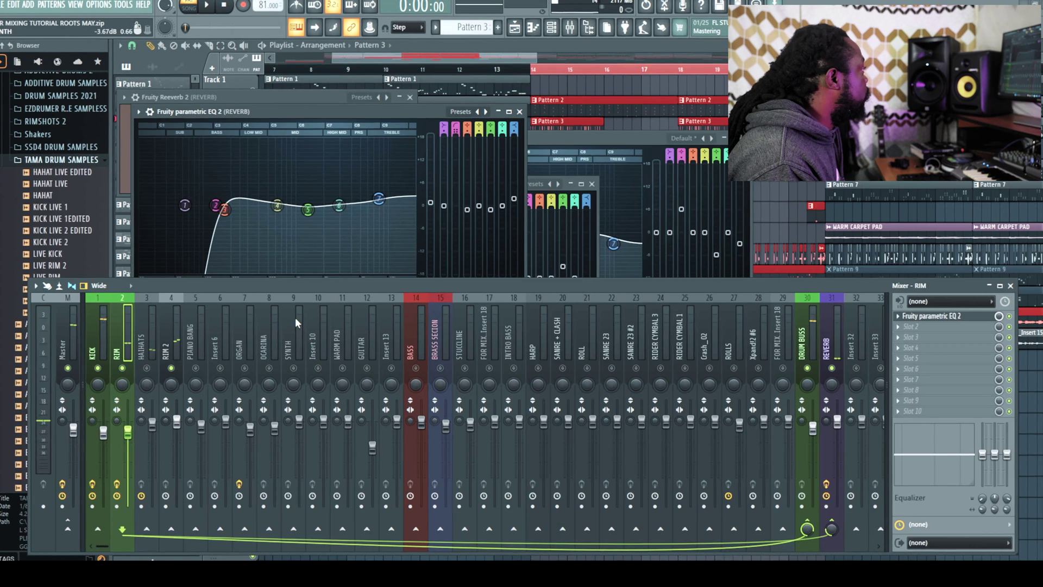
Step: Send the RIM 2 track to REVERB and play the pattern to hear the reverb
left_click(176, 343)
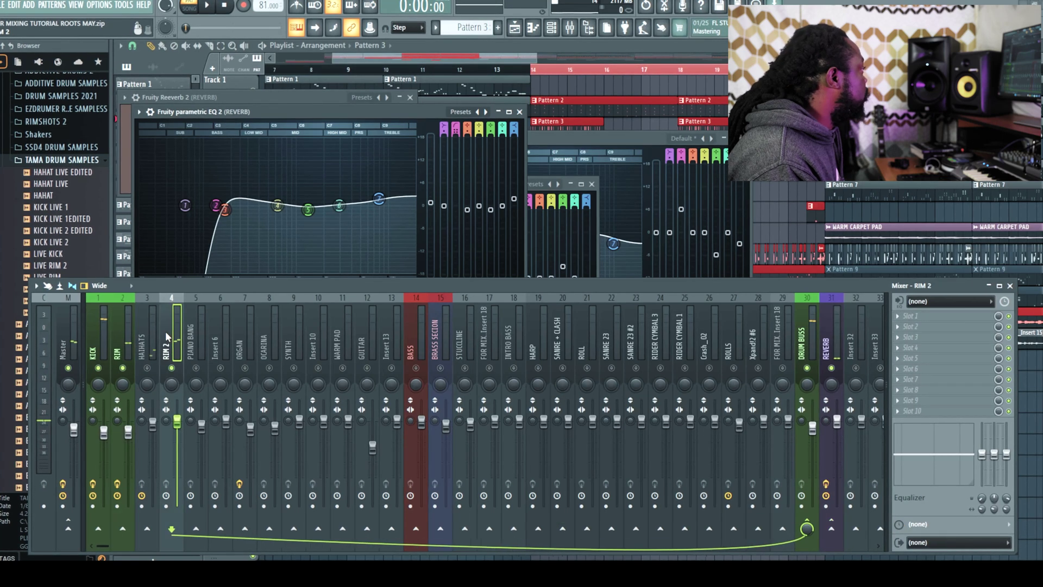
left_click(831, 530)
key("space")
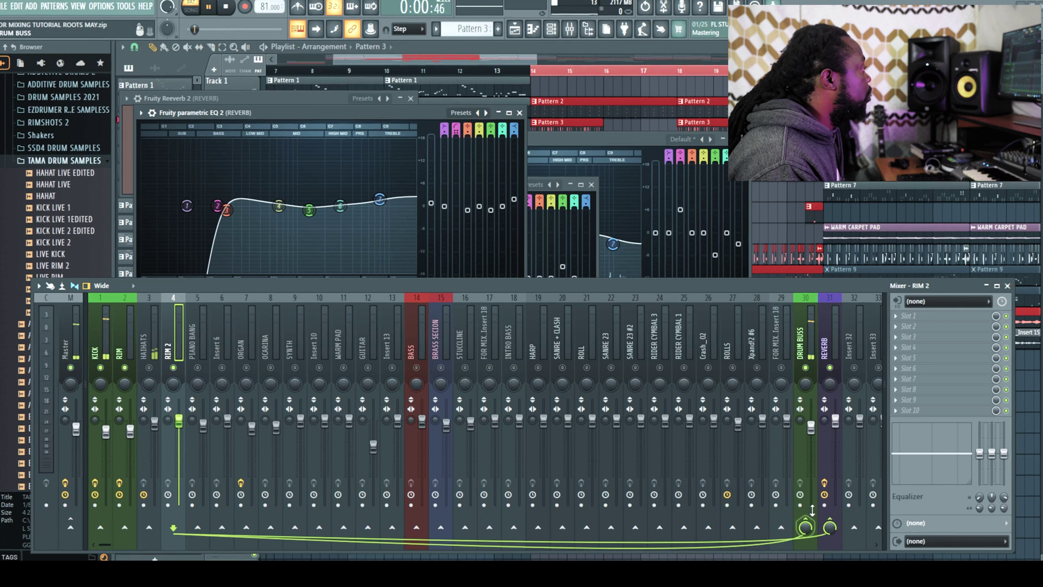
left_click(824, 350)
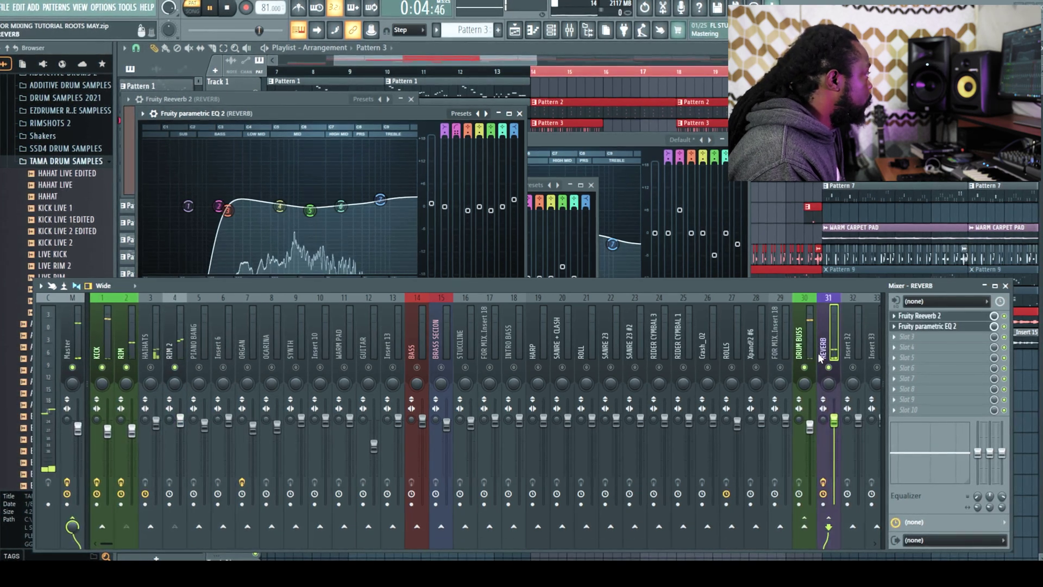
Step: Check the RIM track's reverb send level and lower RIM 2's send to the REVERB track
left_click(118, 342)
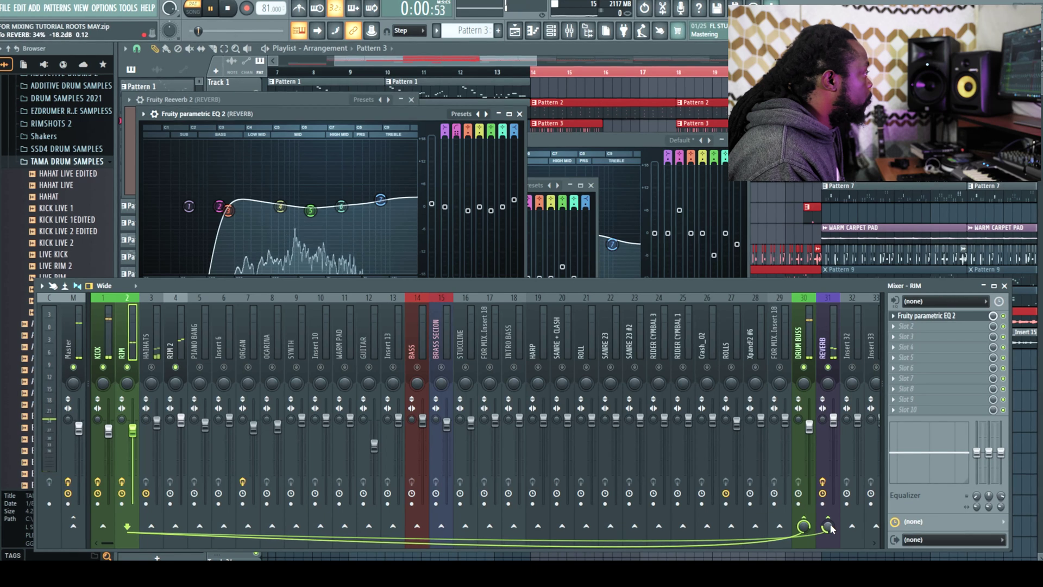
left_click(833, 379)
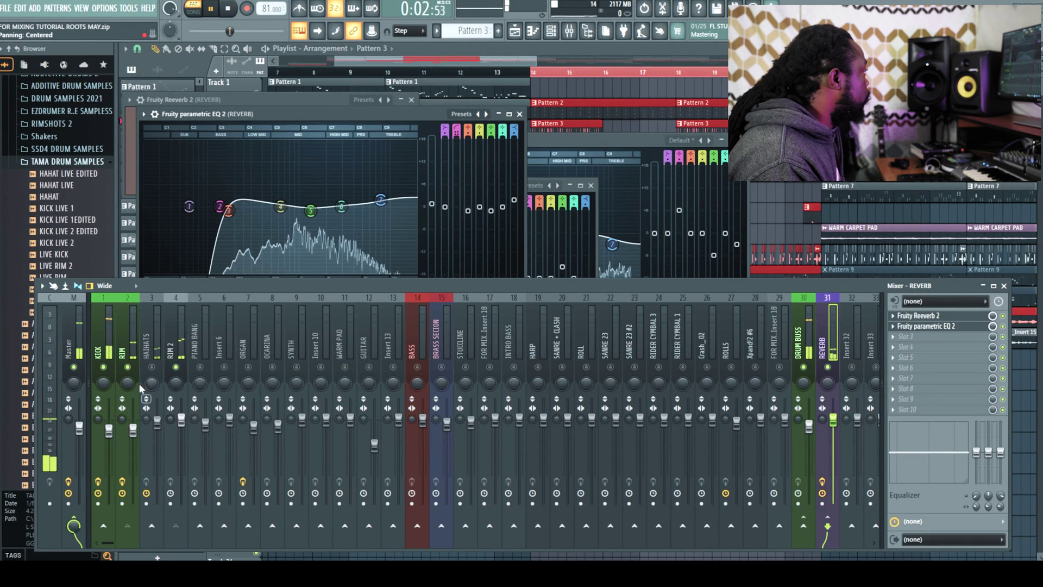
left_click(171, 348)
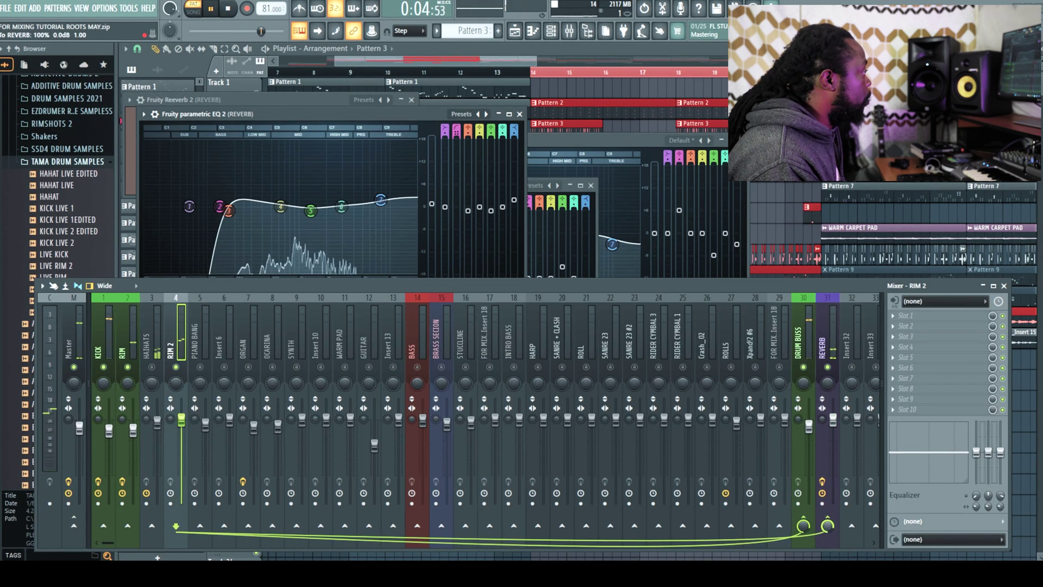
left_click_drag(827, 526, 833, 526)
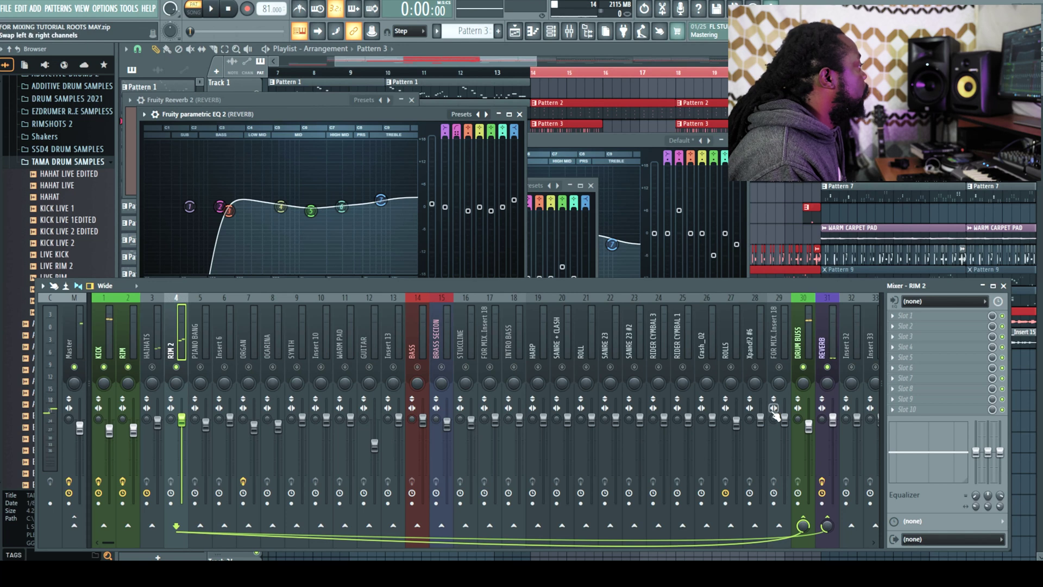
Step: Boost the REVERB track's built-in mixer EQ mid band by 4.8 dB around 1.7 kHz while listening to the pattern
left_click(823, 345)
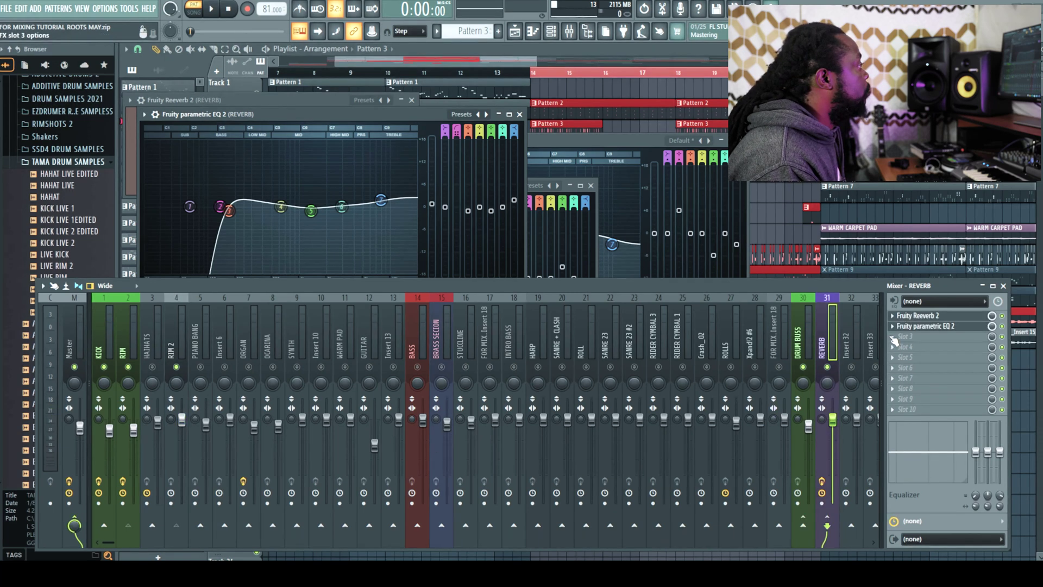
left_click_drag(928, 451, 922, 457)
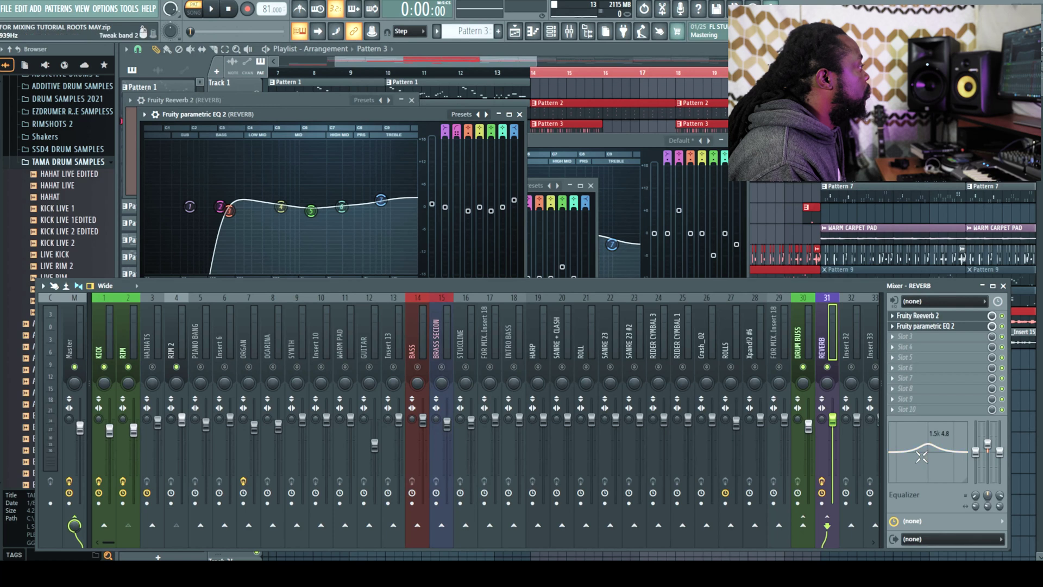
key("space")
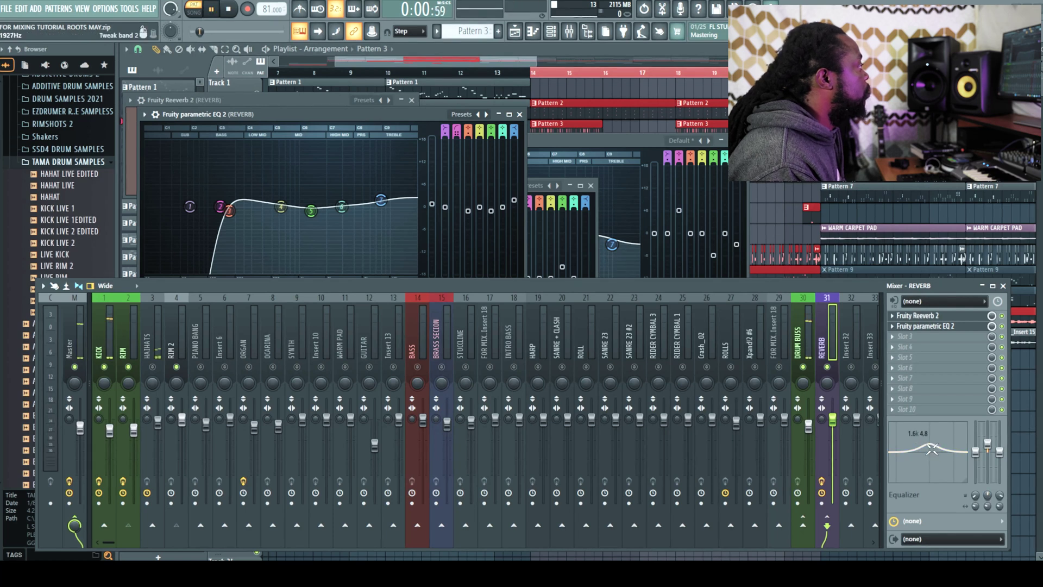
left_click_drag(930, 449, 932, 448)
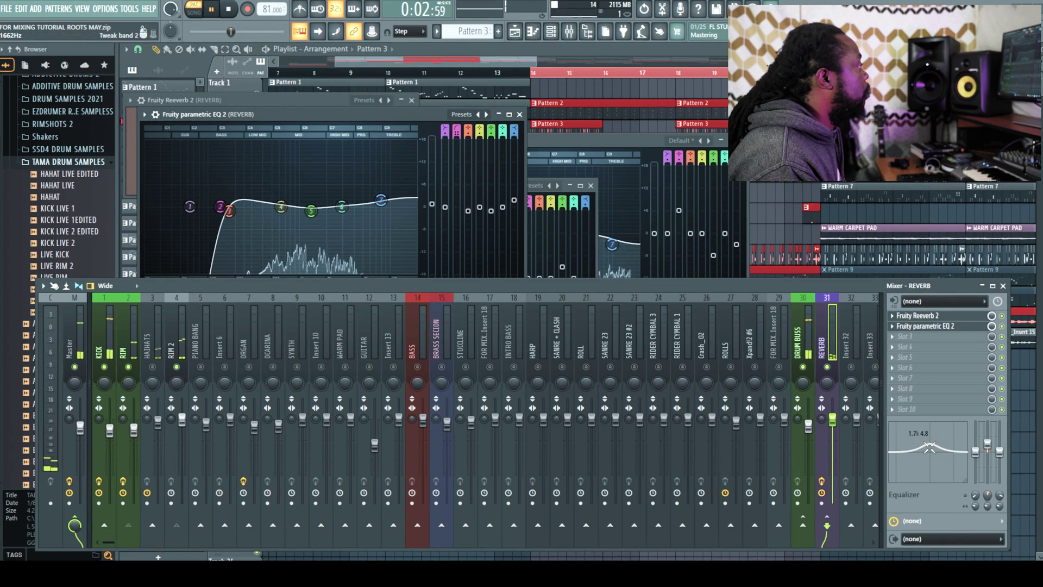
Step: Lower the REVERB track's volume slightly during playback and stop the pattern
left_click_drag(838, 423, 838, 433)
key("ctrl+z")
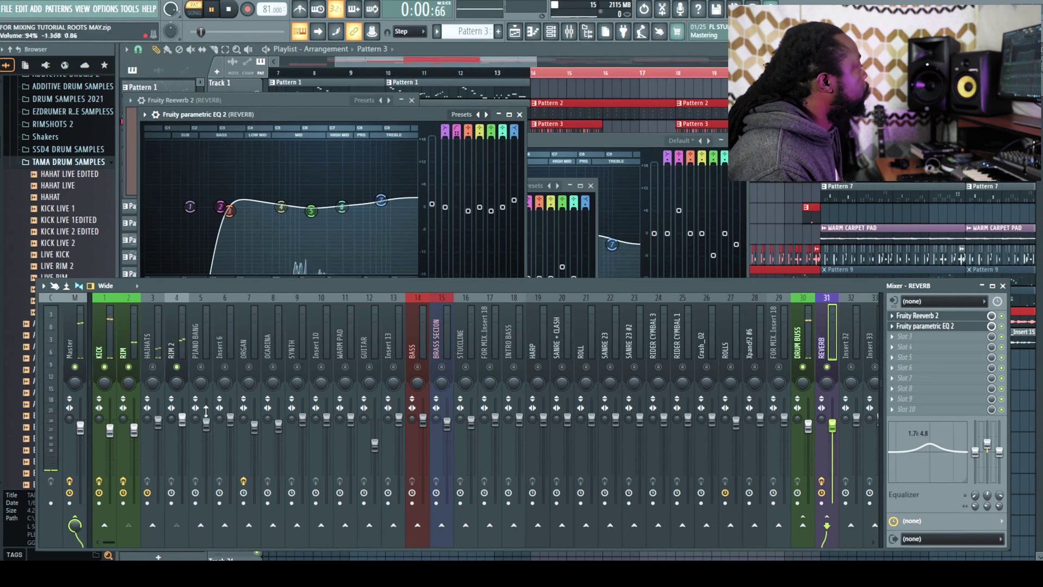
key("space")
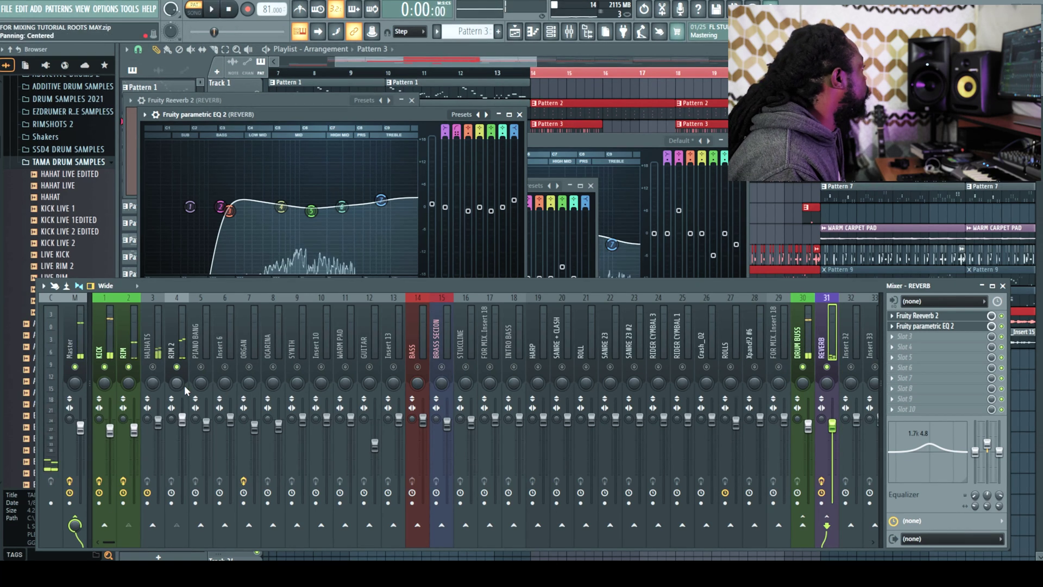
Step: Load Fruity parametric EQ in the HAIHATS track's first effect slot and cut its 90 Hz and 250 Hz bands to -18 dB
key("space")
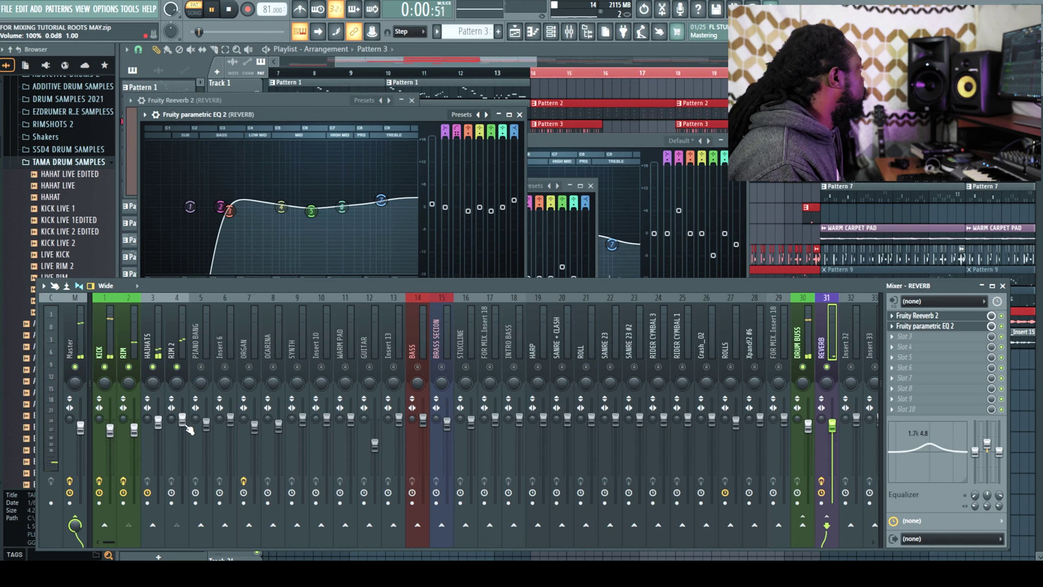
left_click(148, 339)
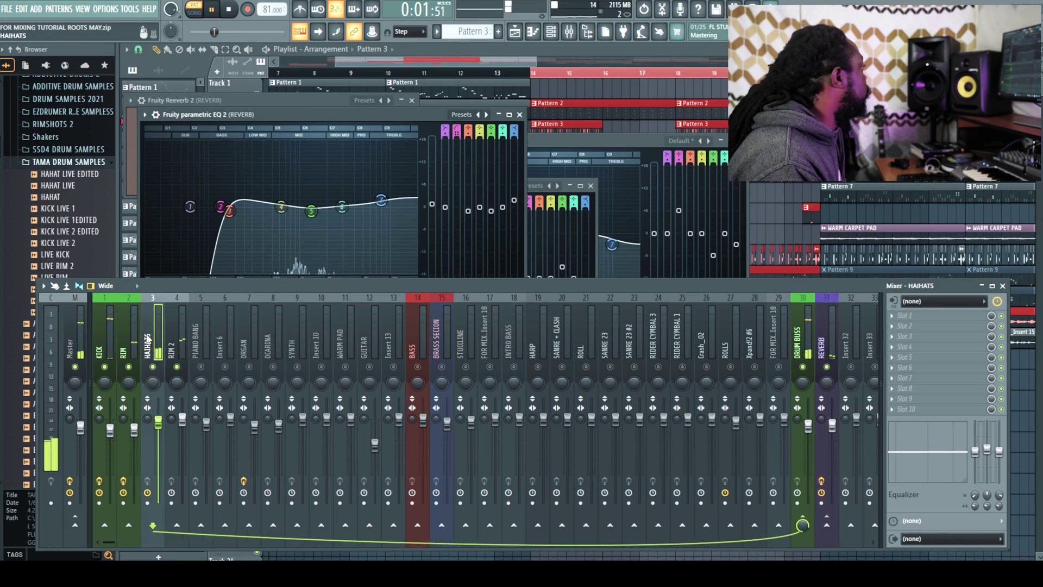
left_click(896, 321)
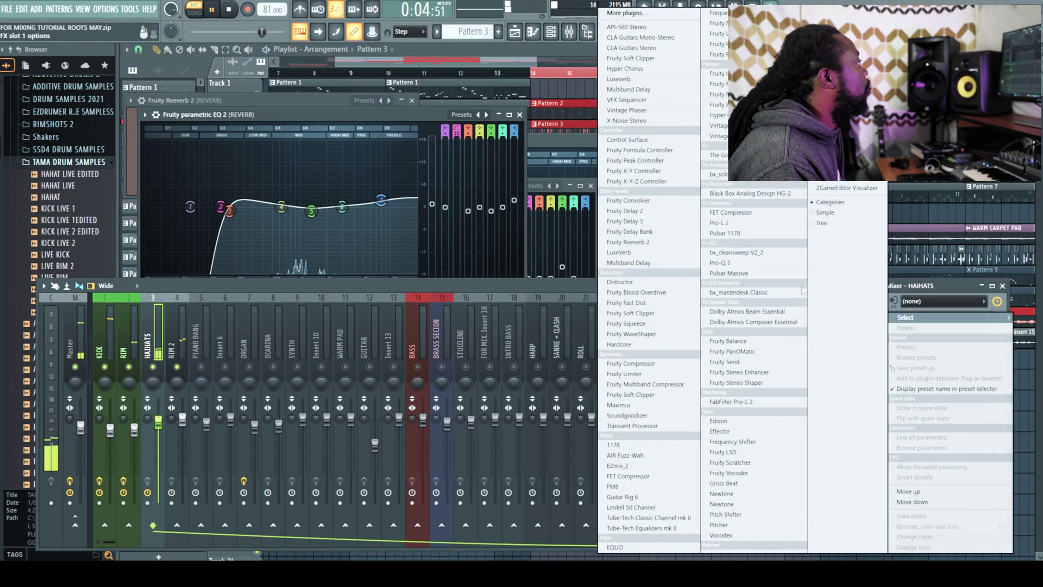
left_click(718, 54)
key("space")
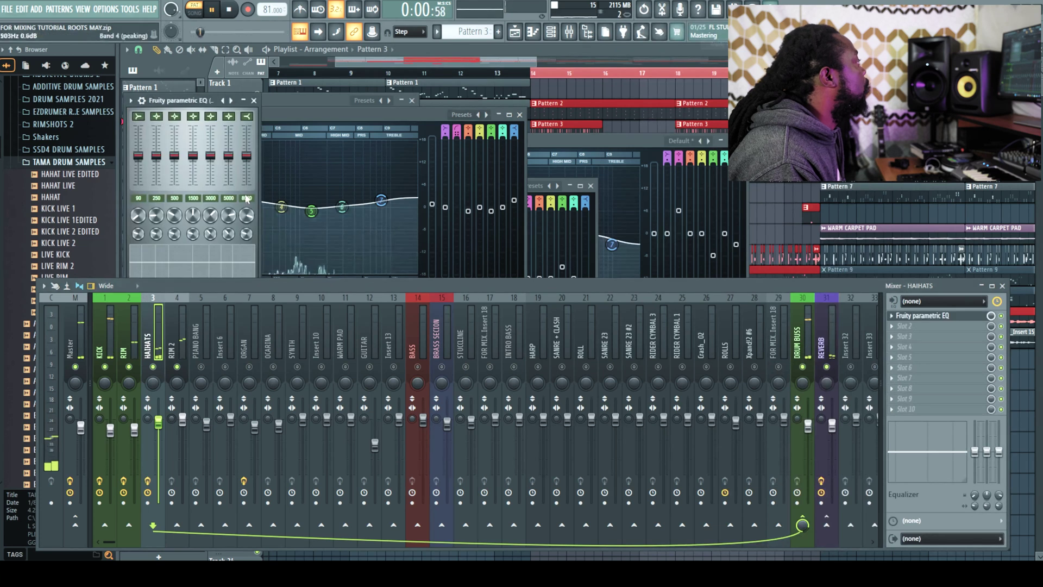
left_click_drag(184, 102, 390, 90)
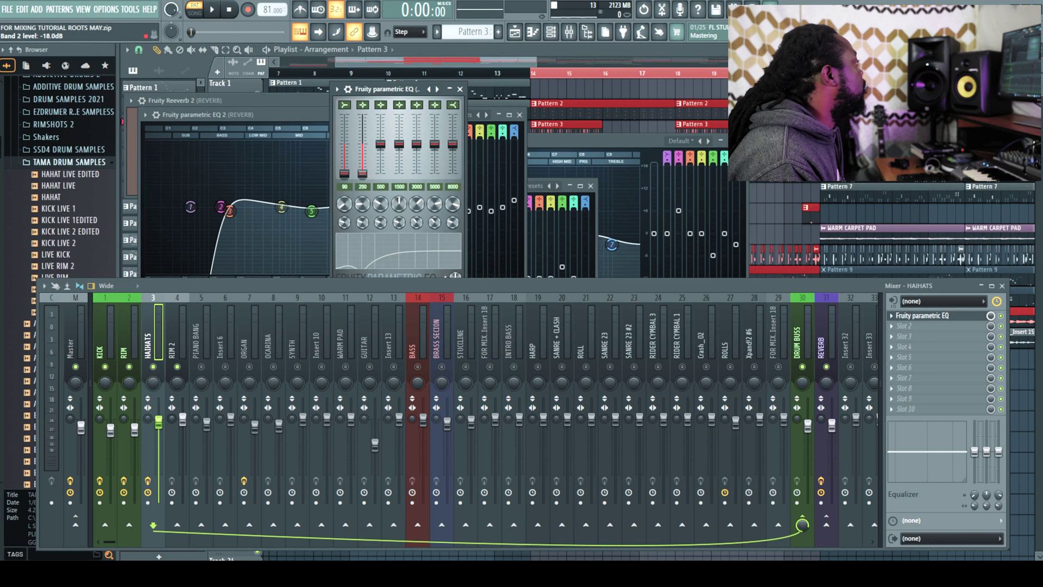
Step: While the pattern plays, boost the HAIHATS EQ's 3000, 5000 and 8000 Hz bands and cut its 500 Hz band fully
key("space")
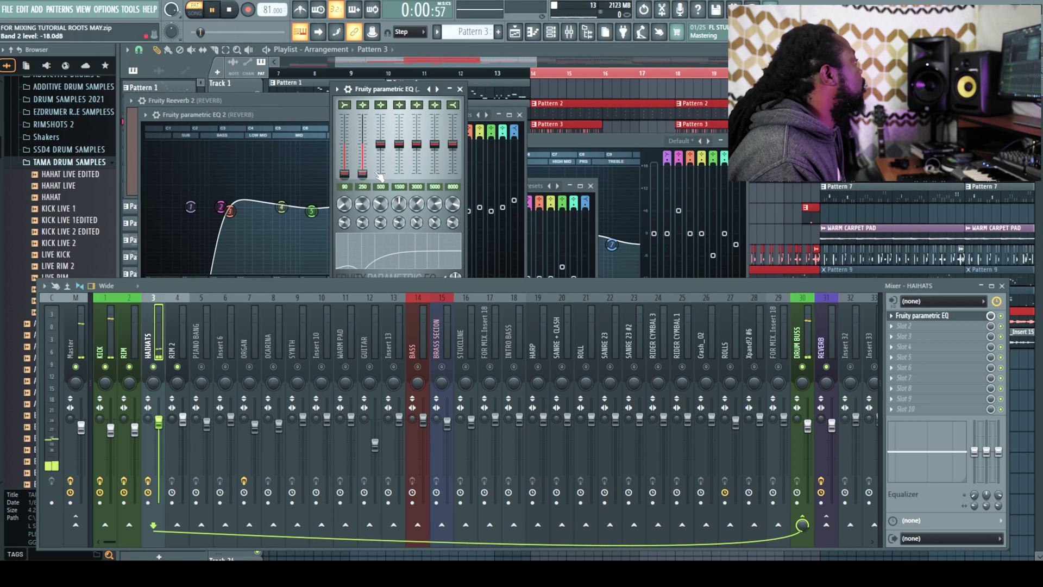
left_click_drag(452, 144, 452, 125)
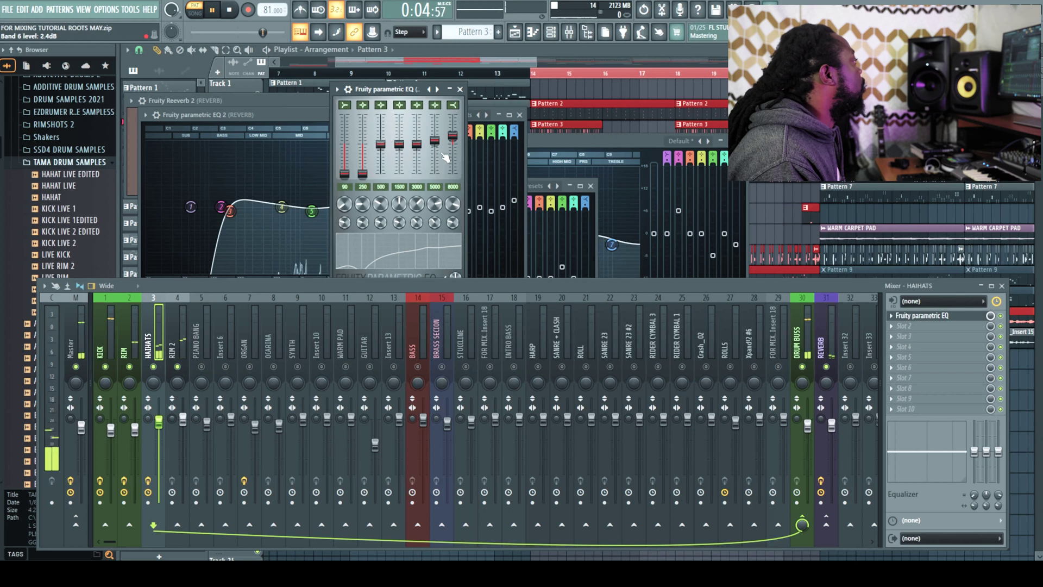
left_click_drag(416, 143, 417, 139)
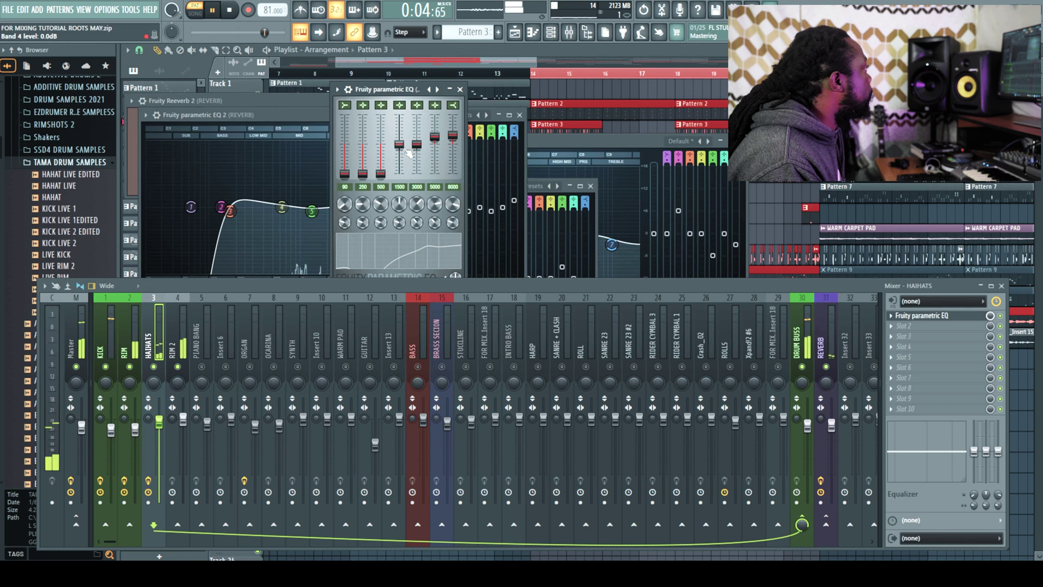
left_click_drag(399, 144, 400, 147)
left_click_drag(417, 144, 417, 140)
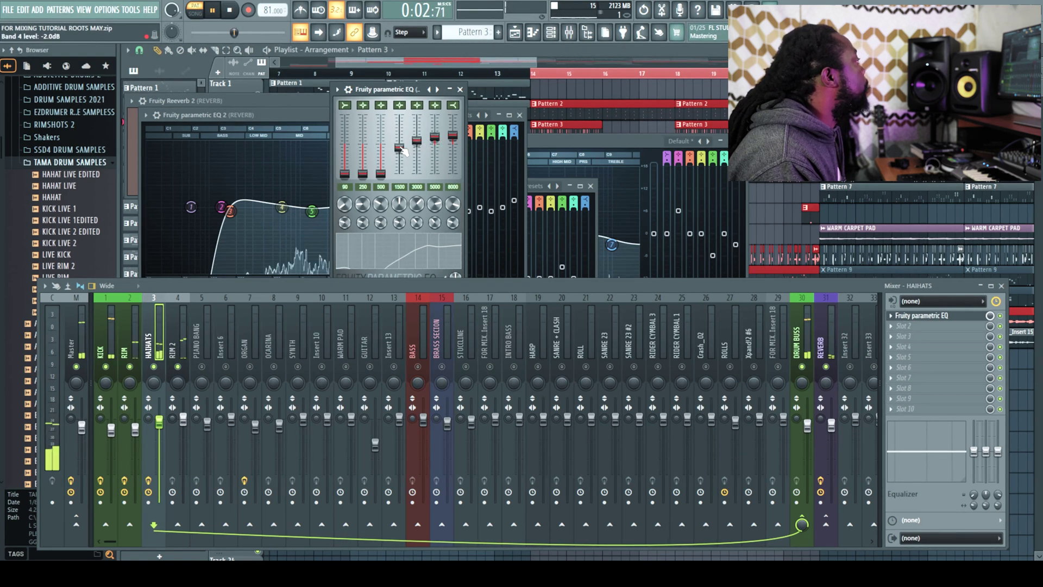
Step: Ease the HAIHATS EQ's 500 Hz cut, set its 8000 Hz band to 7.0 dB, and lower the track's volume
left_click_drag(381, 174, 381, 168)
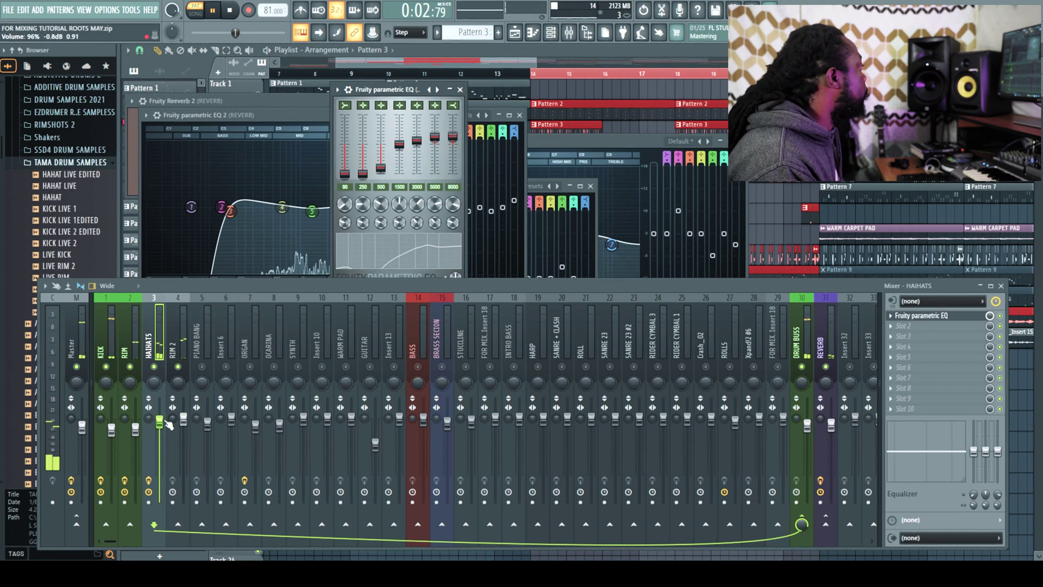
left_click_drag(457, 140, 456, 134)
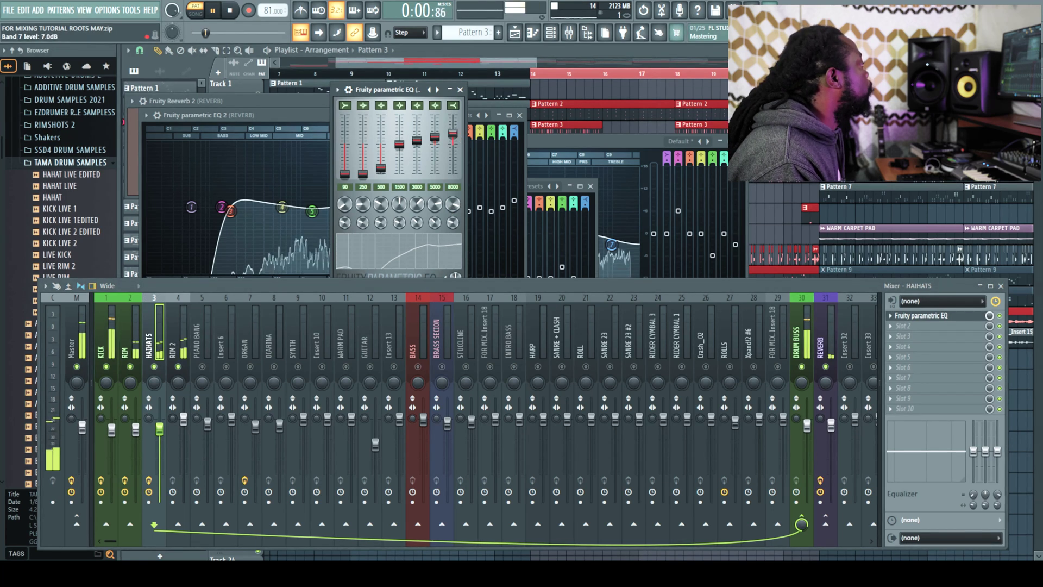
left_click_drag(159, 429, 160, 432)
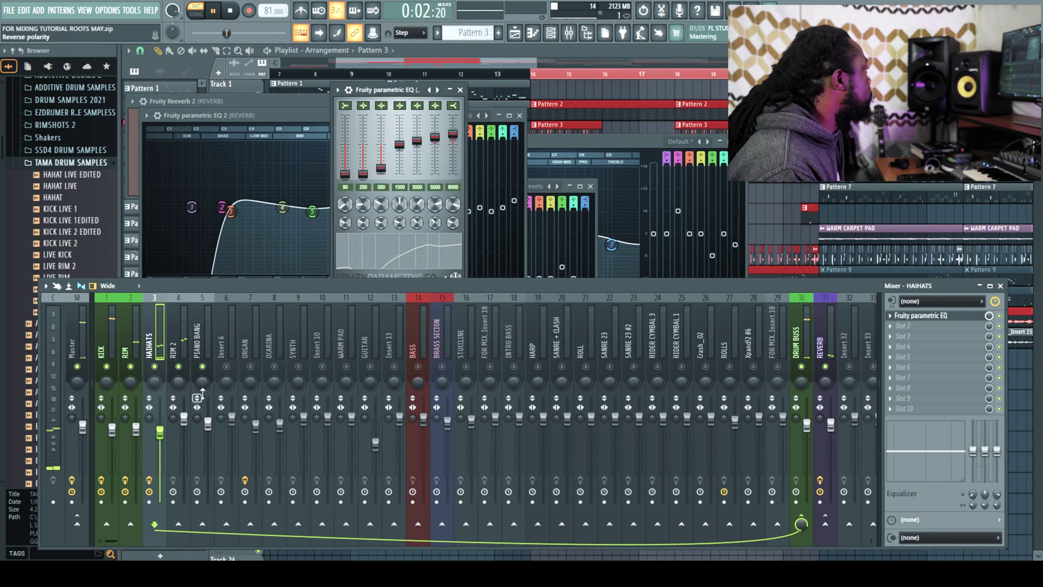
Step: Switch to song playback and load Fruity parametric EQ in the first effect slot of the PIANO BANG track
key("l")
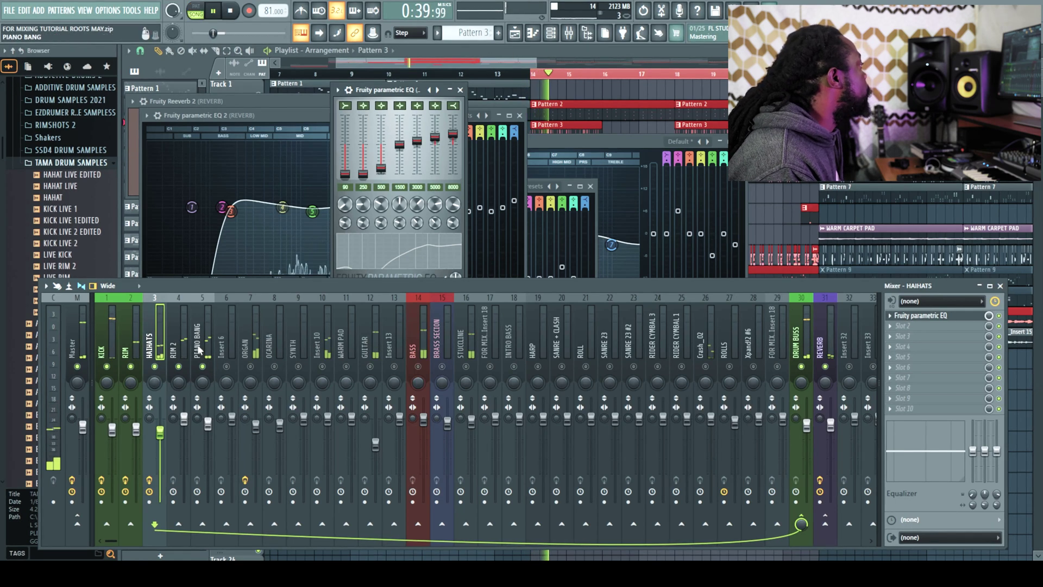
key("Right")
key("Right")
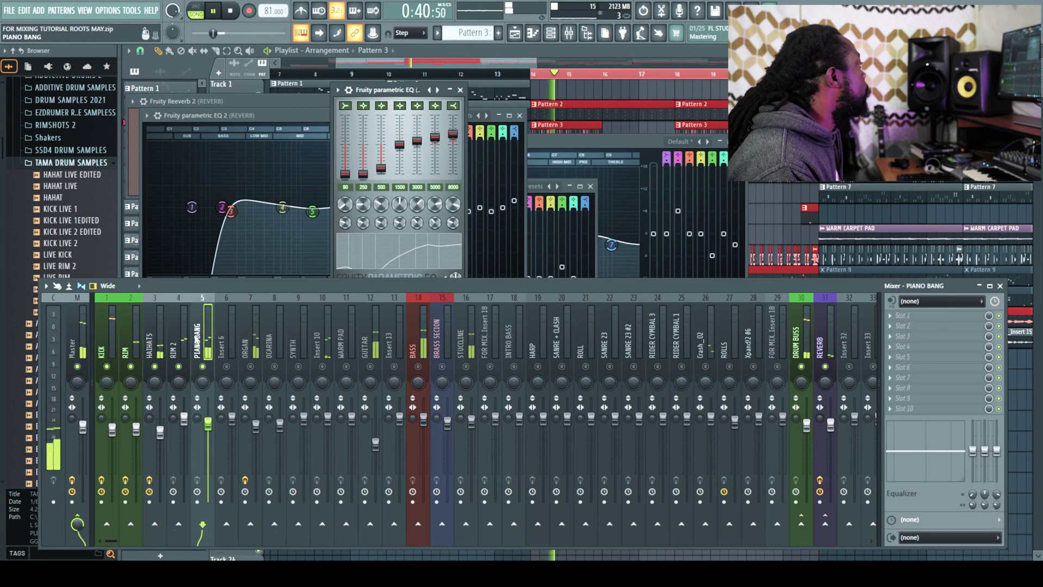
left_click(891, 319)
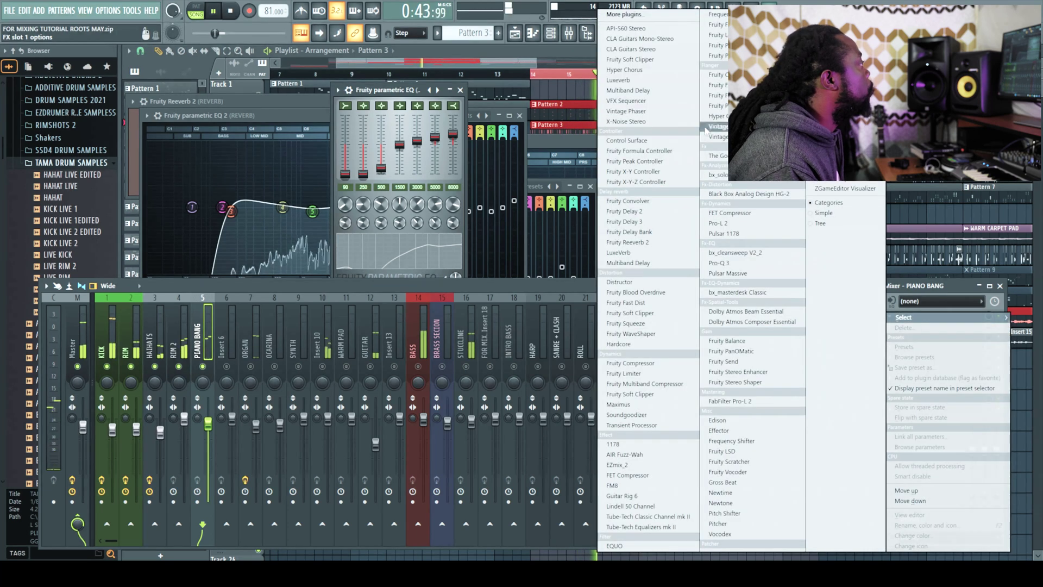
left_click(716, 45)
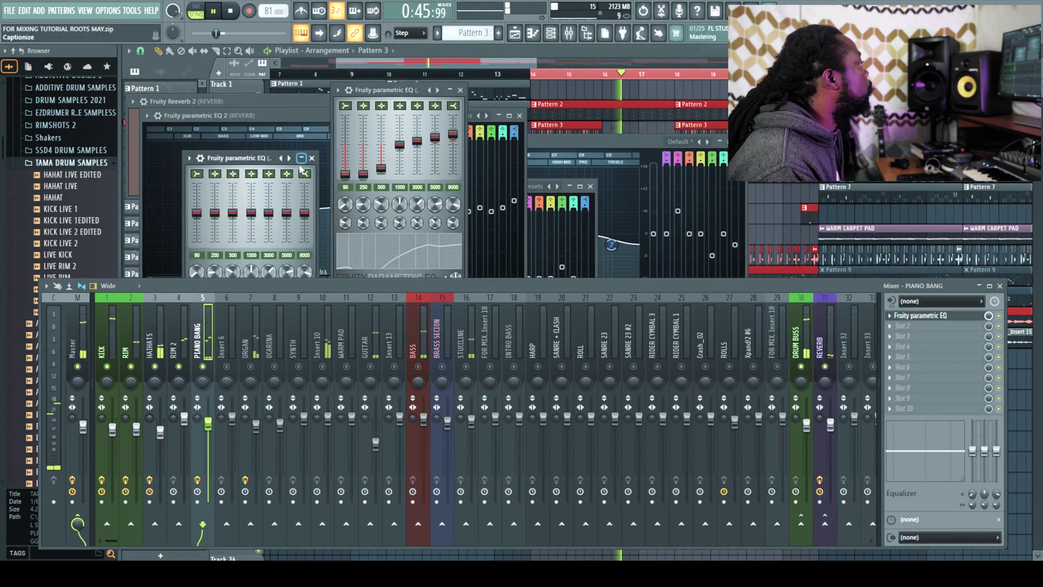
Step: Boost the PIANO BANG EQ's 250, 500, 3000 and 5000 Hz bands, cut 90 Hz, and lower the track's volume to -2.4 dB
left_click_drag(286, 199, 286, 206)
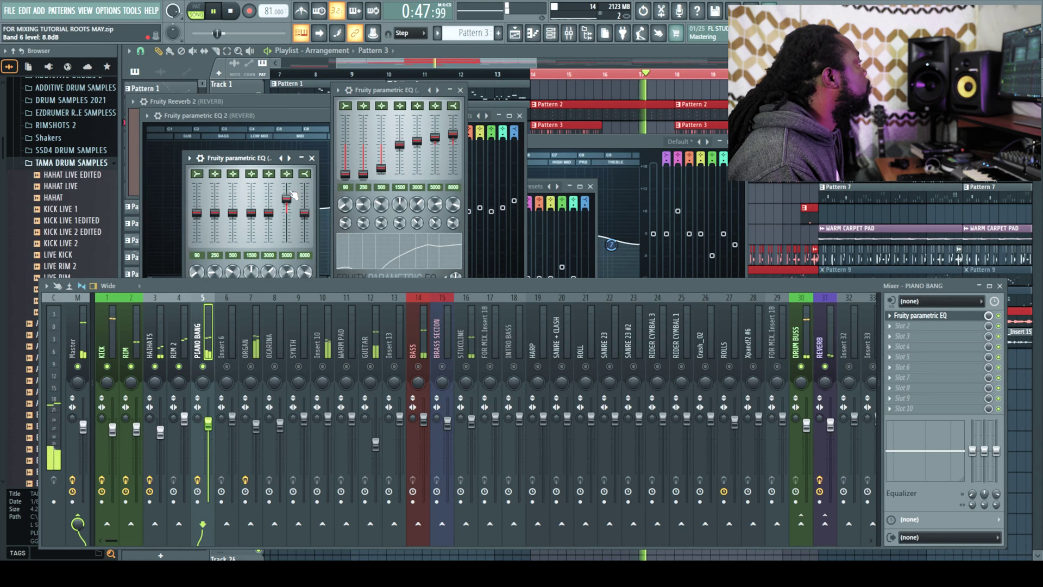
mouse_move(215, 212)
left_mouse_down()
mouse_move(232, 207)
mouse_move(198, 220)
mouse_move(215, 208)
left_mouse_up()
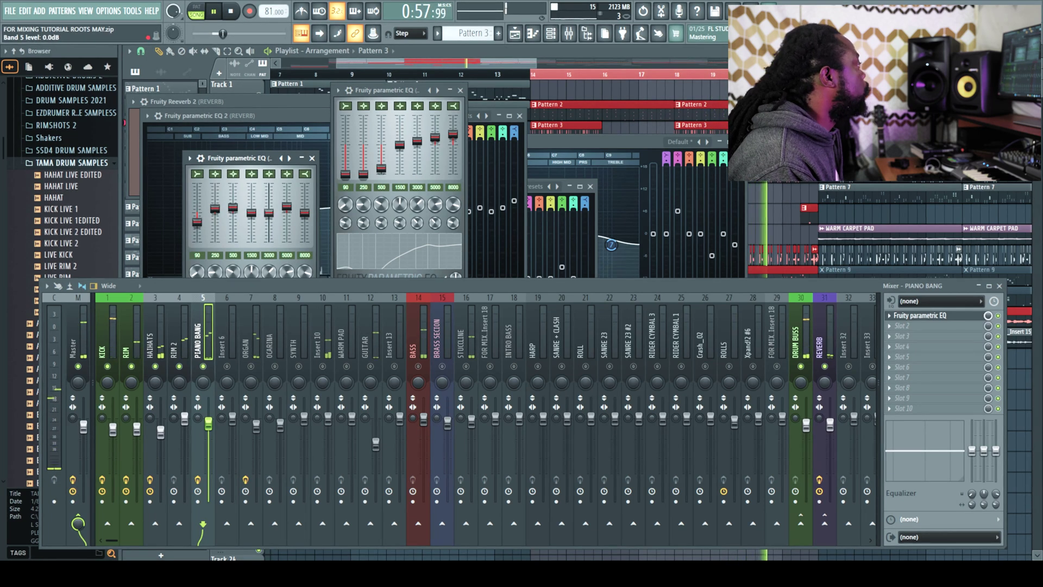
left_click_drag(269, 212, 269, 209)
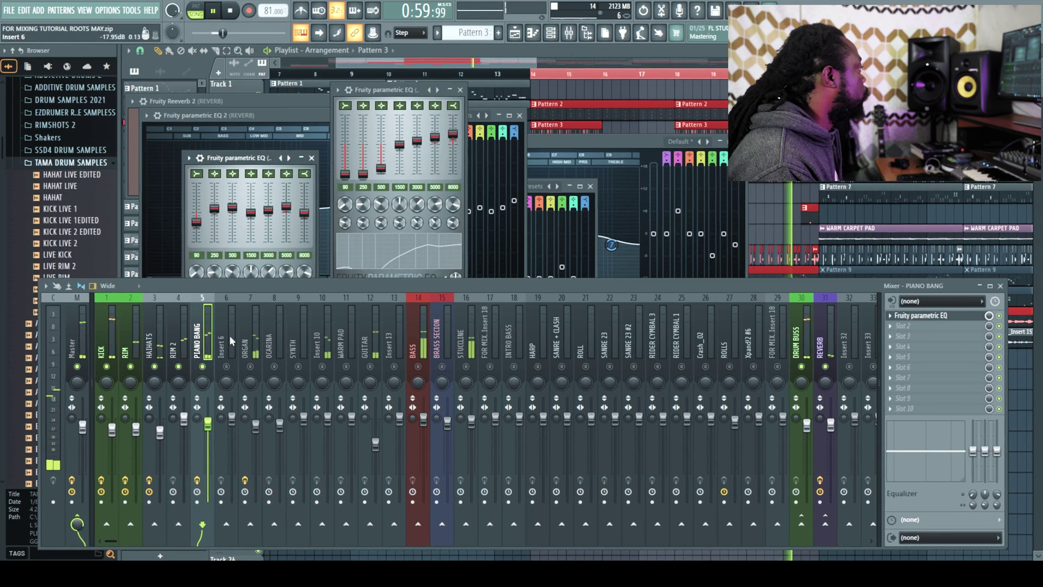
left_click_drag(208, 423, 208, 427)
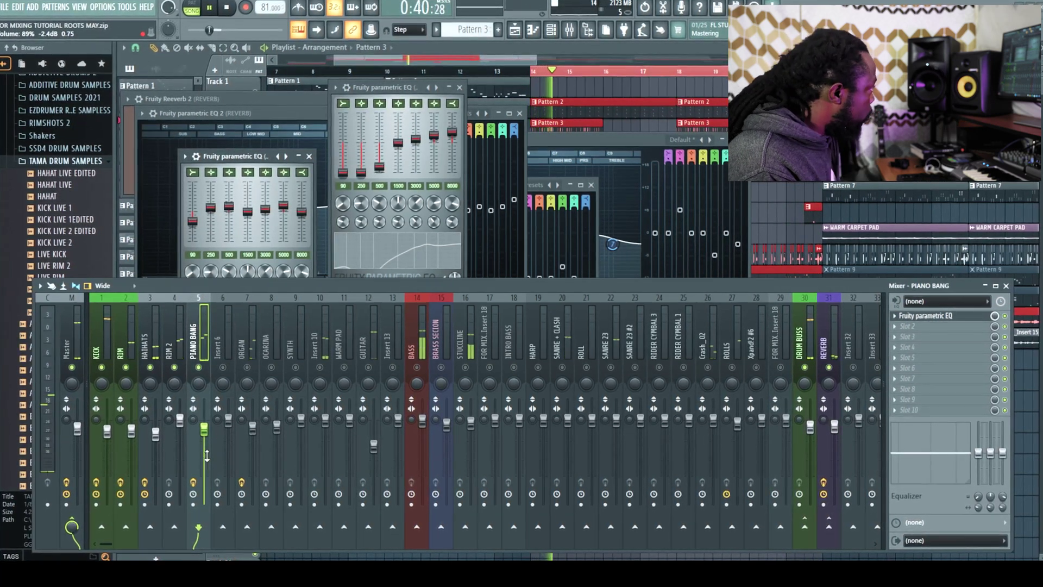
Step: Move the PIANO BANG EQ window clear of the mixer and lower the RIM 2 and PIANO BANG volumes
key("space")
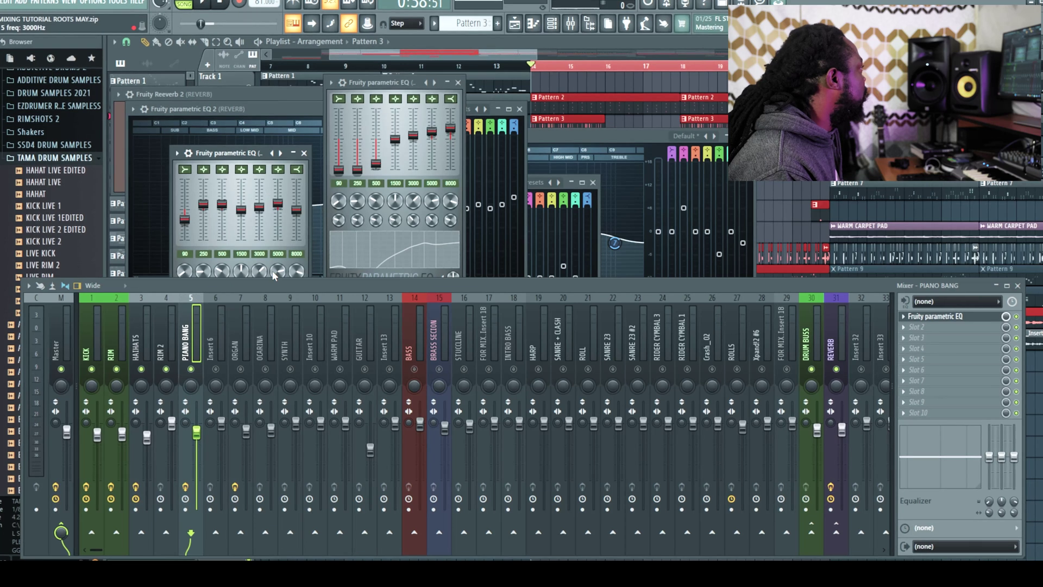
left_click_drag(242, 151, 291, 48)
left_click_drag(270, 101, 278, 101)
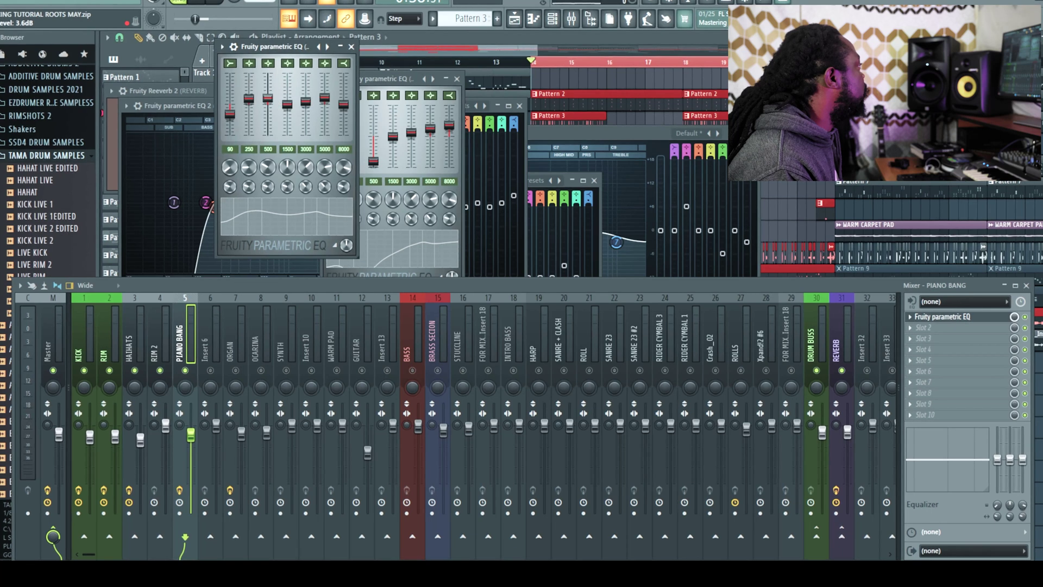
left_click_drag(165, 426, 191, 447)
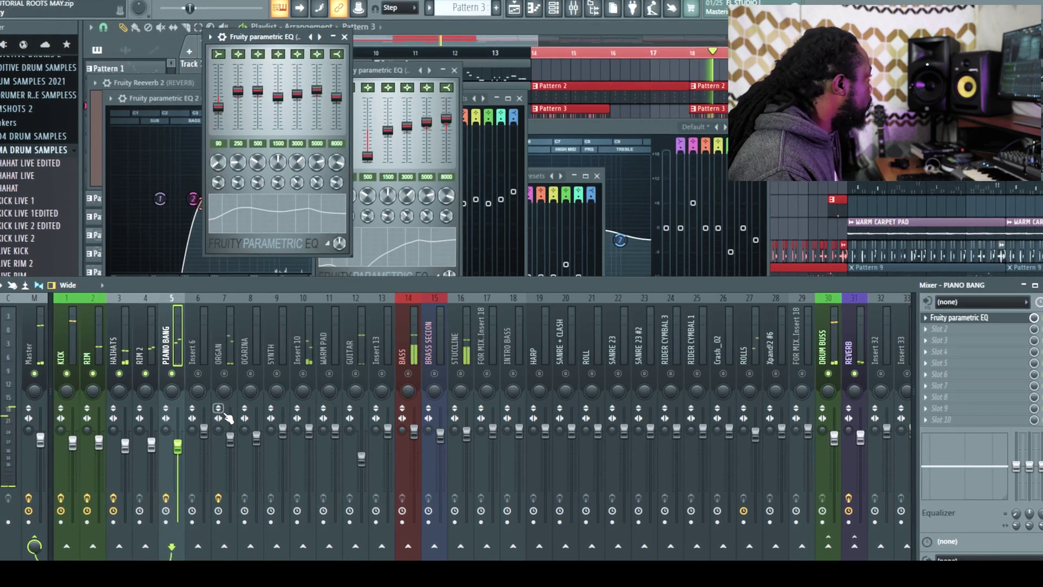
Step: Lower the KICK track's volume slightly and bring up the Channel rack during song playback
left_click(72, 445)
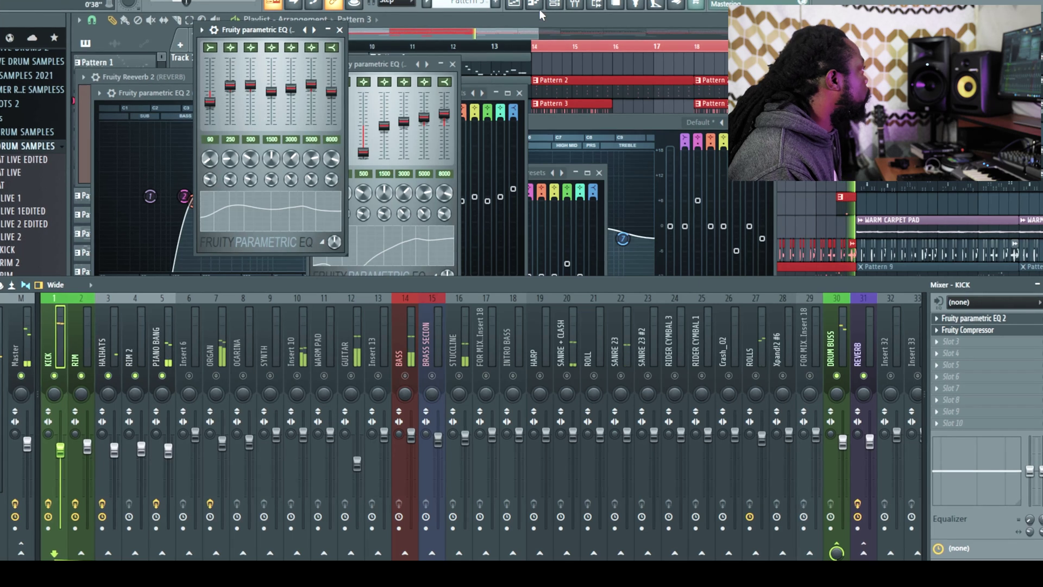
left_click(163, 348)
key("F6")
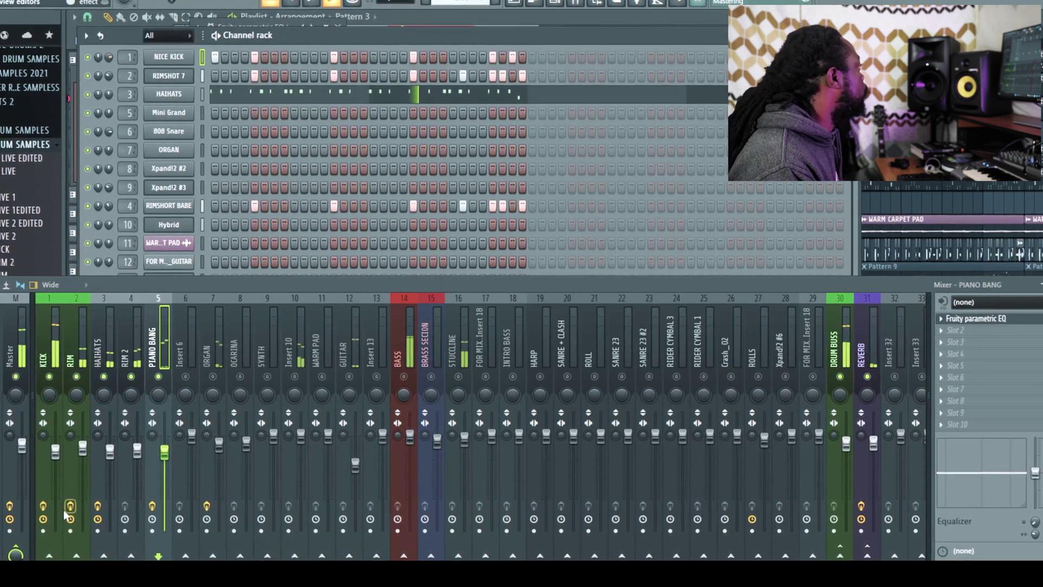
left_click(54, 450)
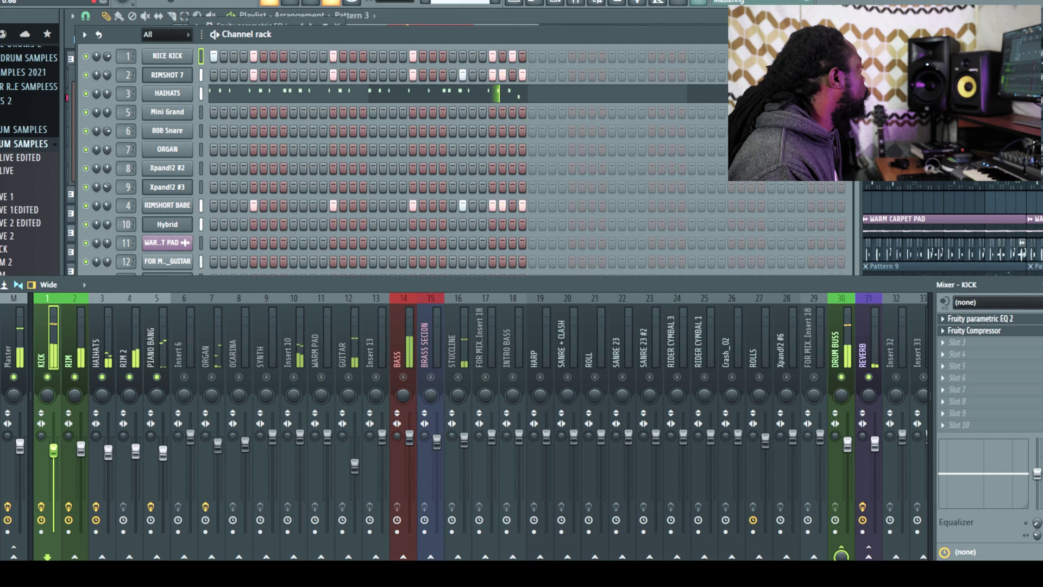
Step: Unmute the GUITAR track and load Fruity parametric EQ in its first effect slot
left_click(151, 343)
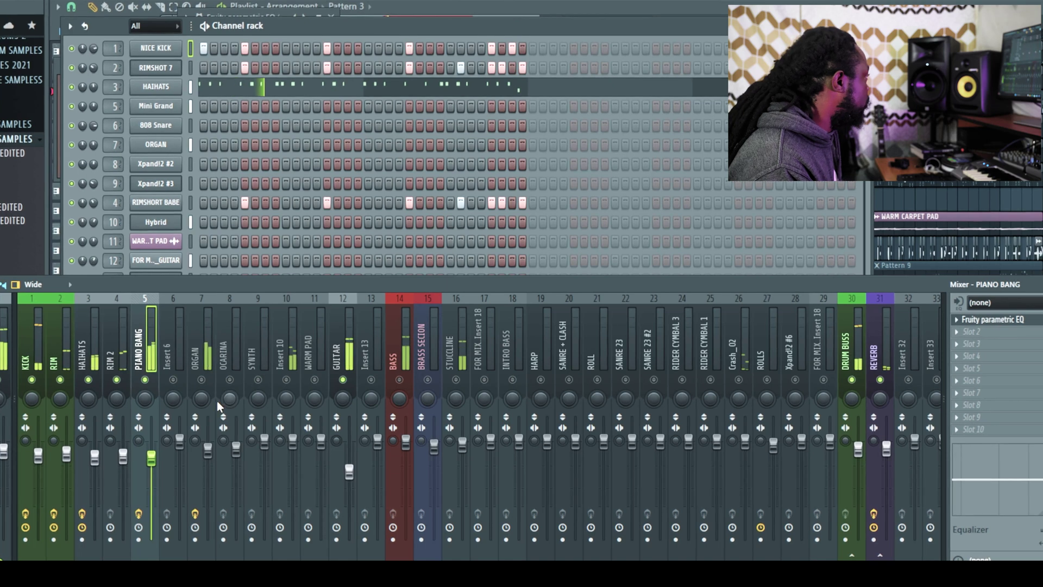
left_click(333, 342)
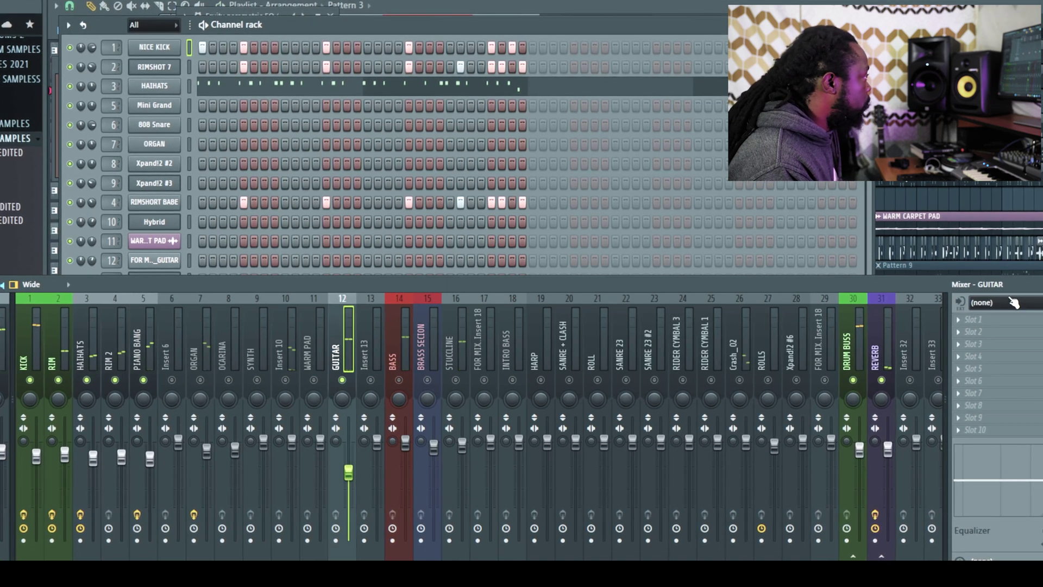
left_click(967, 322)
left_click(803, 2)
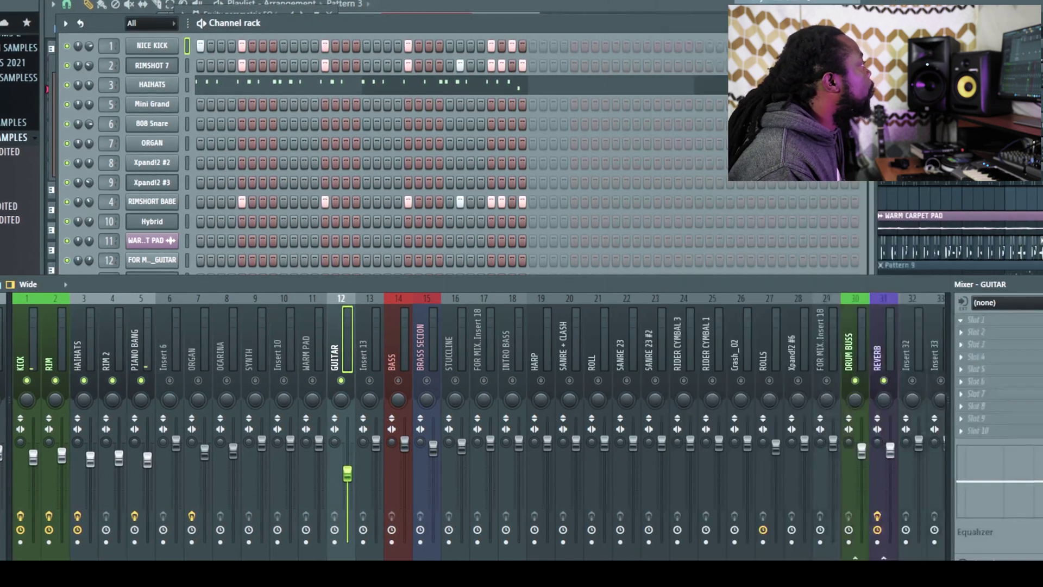
Step: During playback, boost the GUITAR EQ's 250 to 5000 Hz bands, most strongly at 1500 Hz, and cut its 90 Hz band
left_click_drag(228, 142, 162, 147)
key("space")
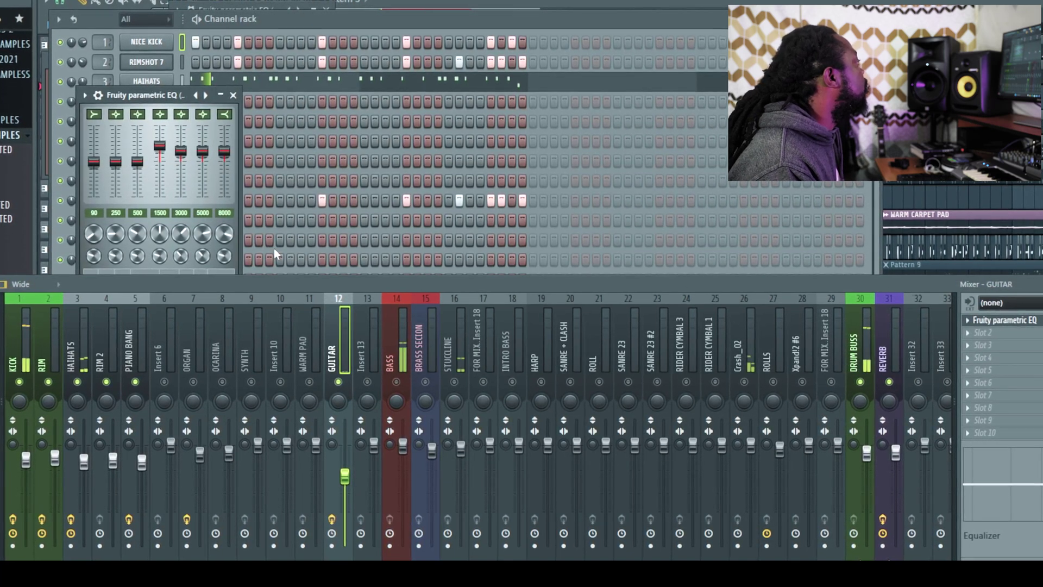
left_click_drag(224, 152, 225, 157)
left_click_drag(136, 161, 110, 156)
left_click_drag(218, 154, 196, 150)
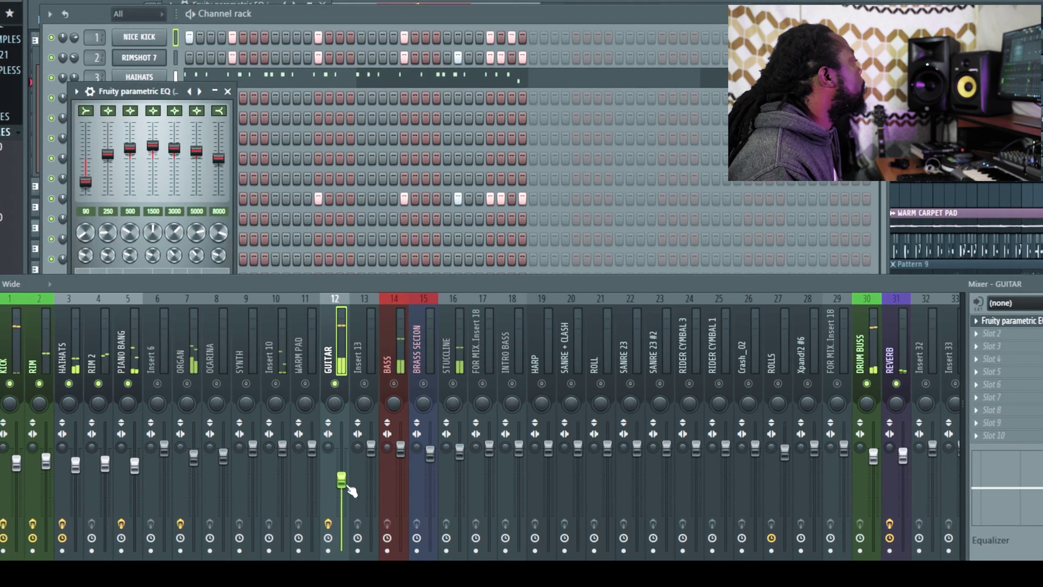
Step: Lower the GUITAR track's volume and refine its EQ by reducing 250 Hz and raising 3000 Hz and 5000 Hz
left_click_drag(341, 479, 342, 488)
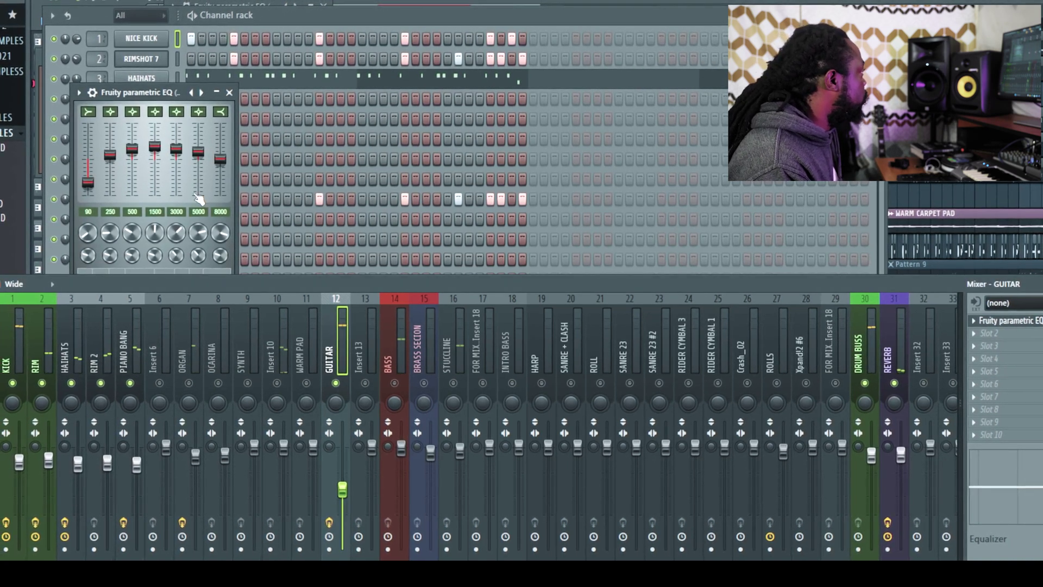
left_click_drag(176, 148, 121, 167)
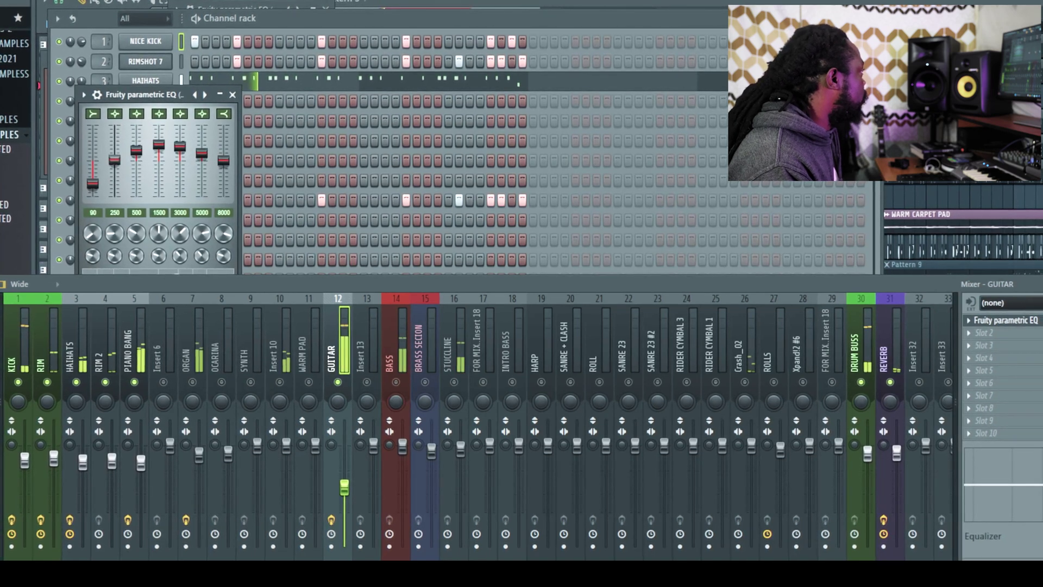
left_click_drag(350, 485, 353, 492)
left_click_drag(203, 154, 206, 149)
Step: Lower the GUITAR track's volume further and pan it slightly to the right
left_click_drag(354, 474, 348, 498)
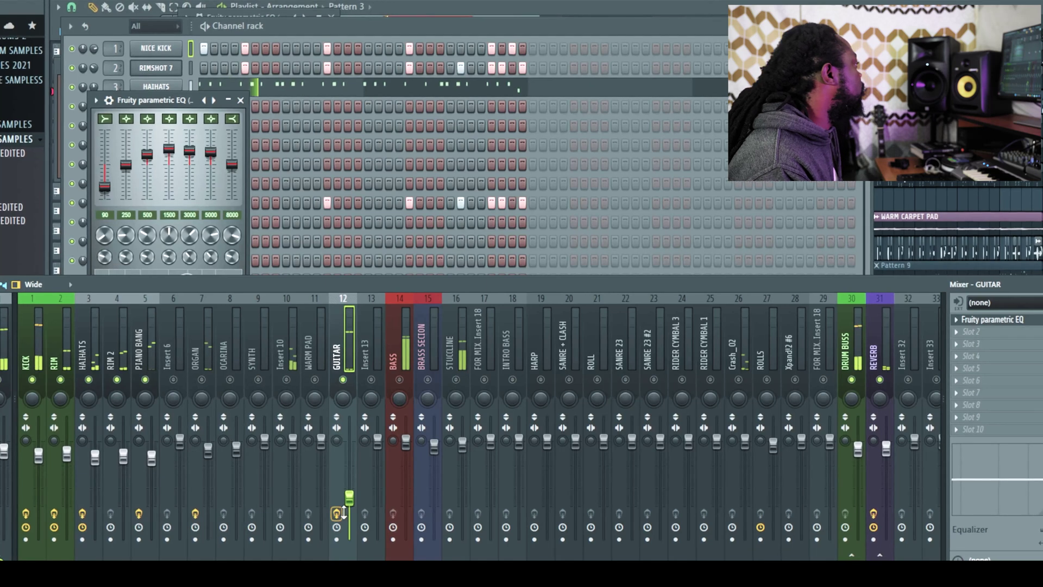
left_click_drag(342, 399, 342, 392)
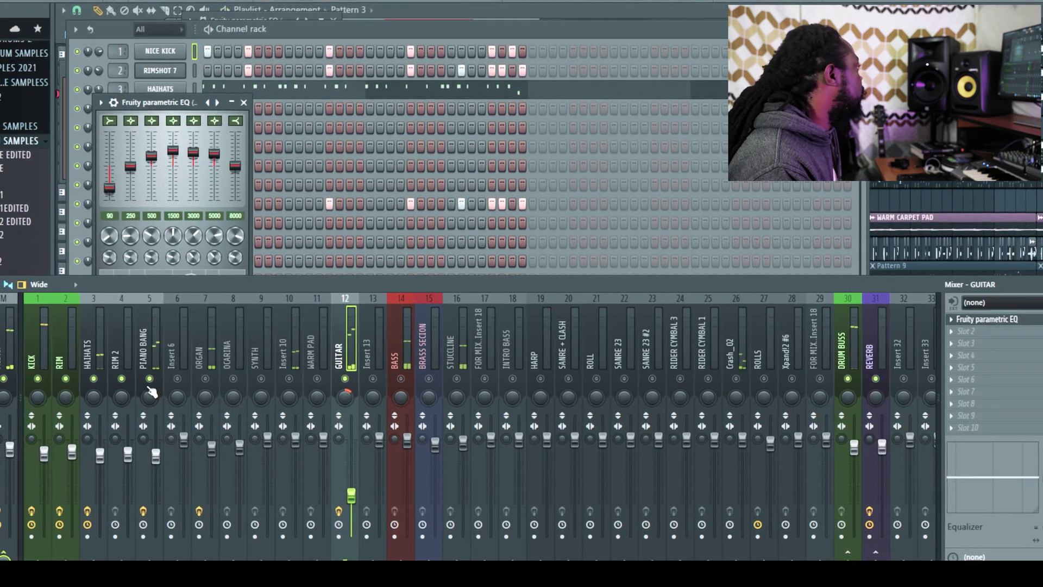
Step: Pan the PIANO BANG track slightly to the left and balance the GUITAR track's volume at about -15.5 dB
left_click_drag(148, 397, 149, 405)
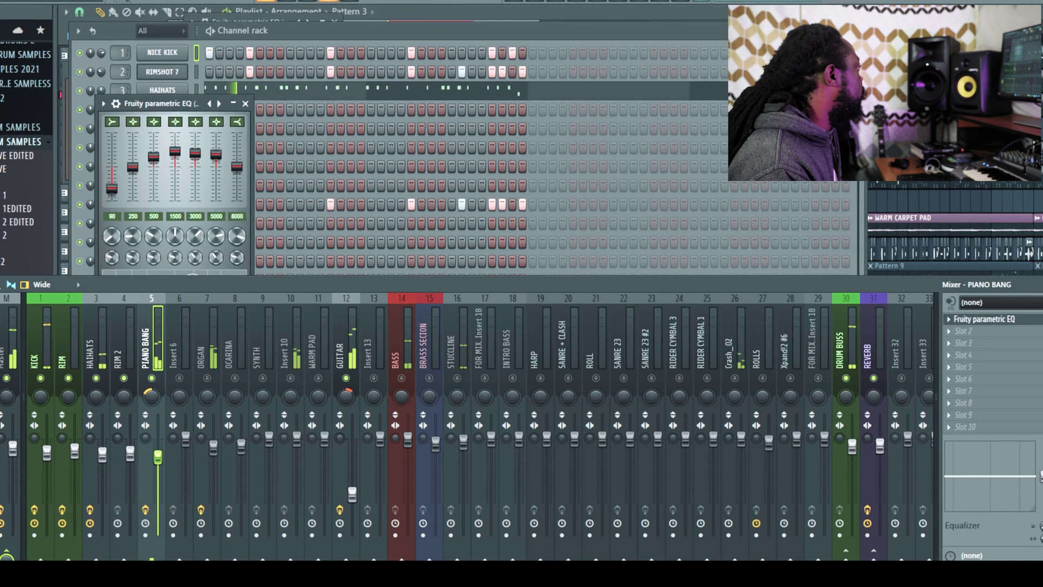
left_click(352, 494)
left_click_drag(353, 491, 354, 493)
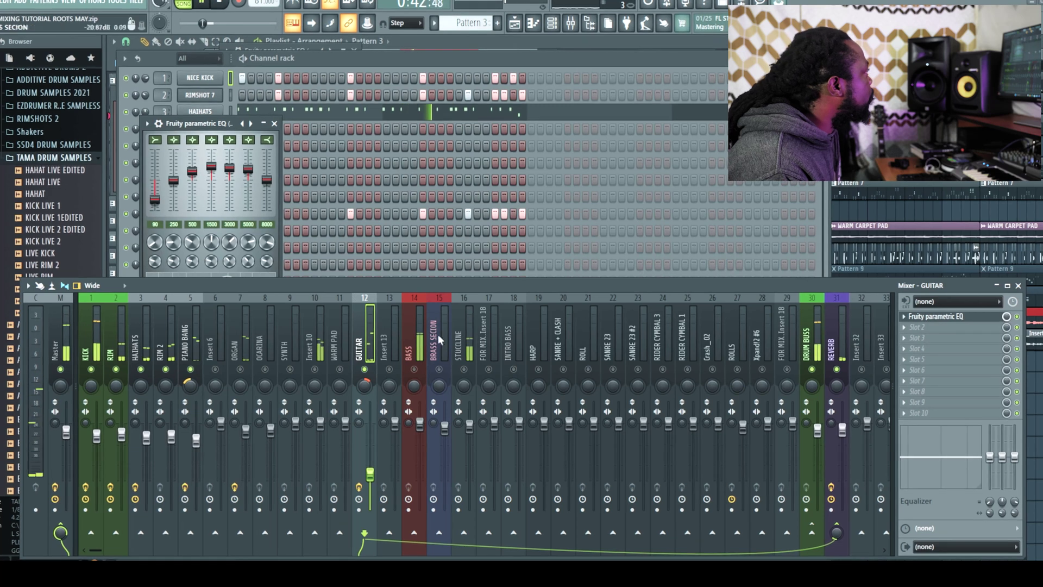
left_click(514, 24)
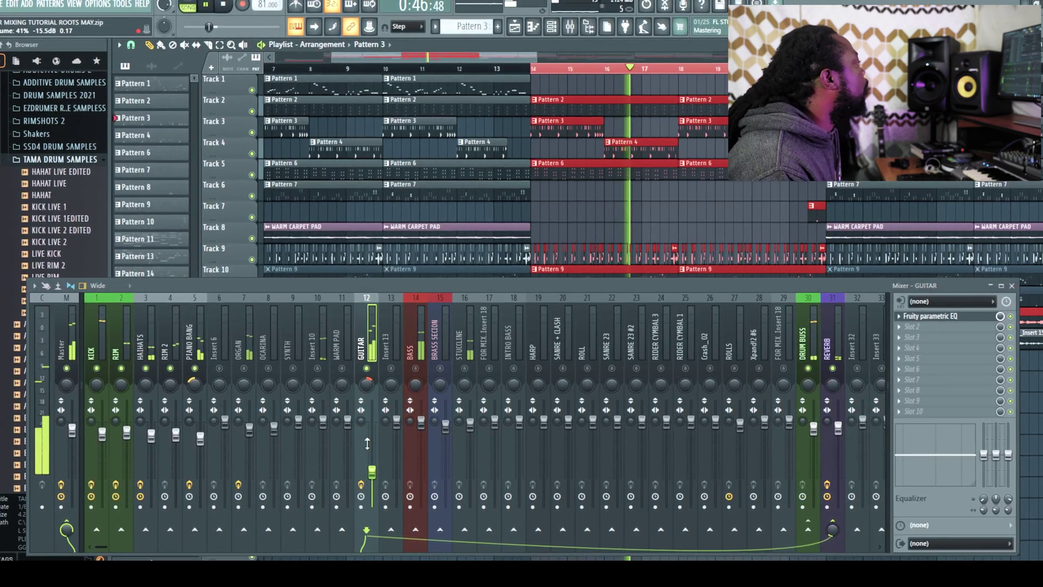
key("space")
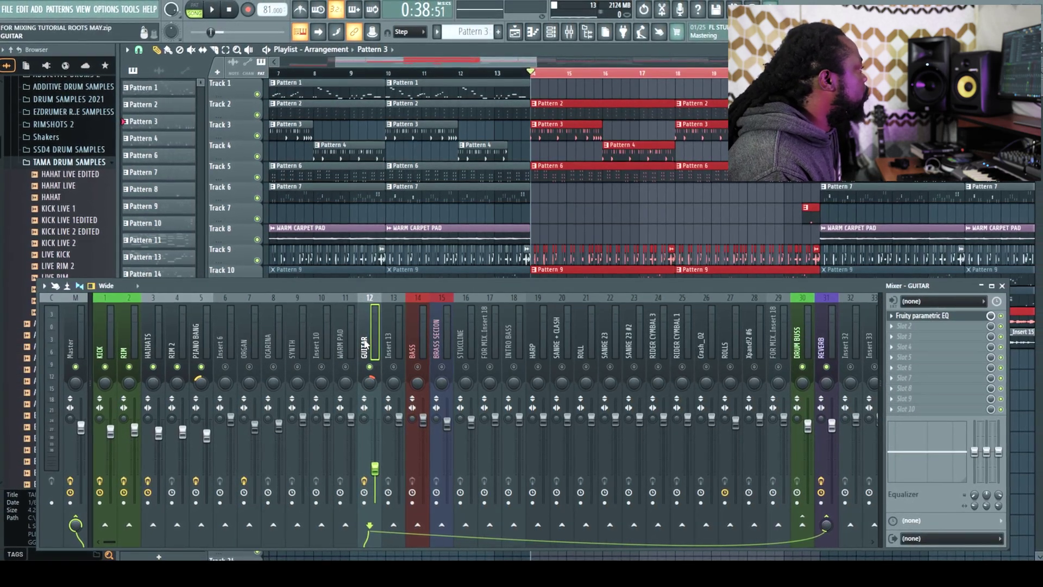
Step: Load Fruity Multiband Compressor in the GUITAR track's second effect slot with the 2 band comp preset and play the loop
left_click(898, 330)
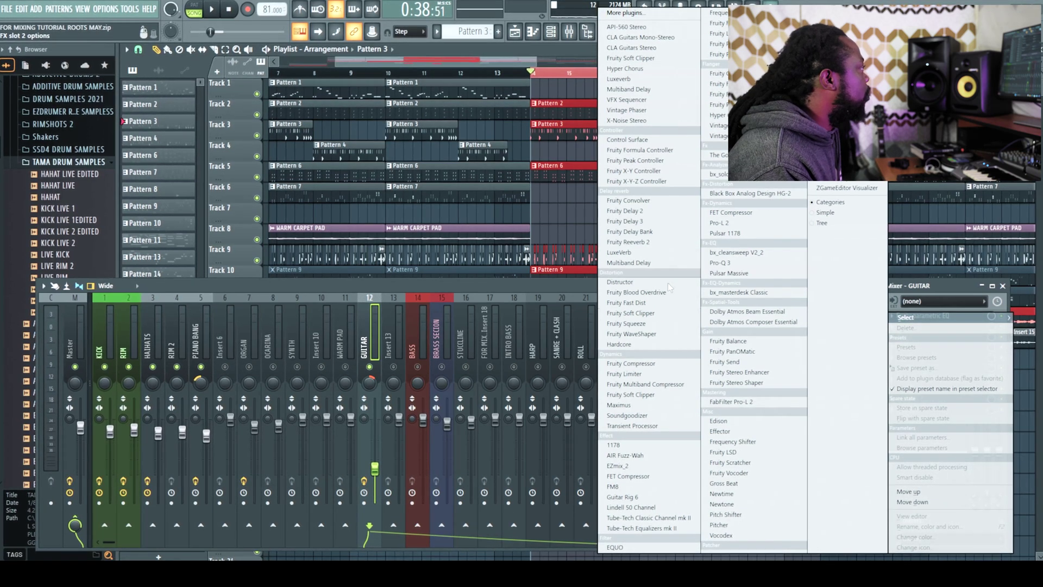
left_click(677, 387)
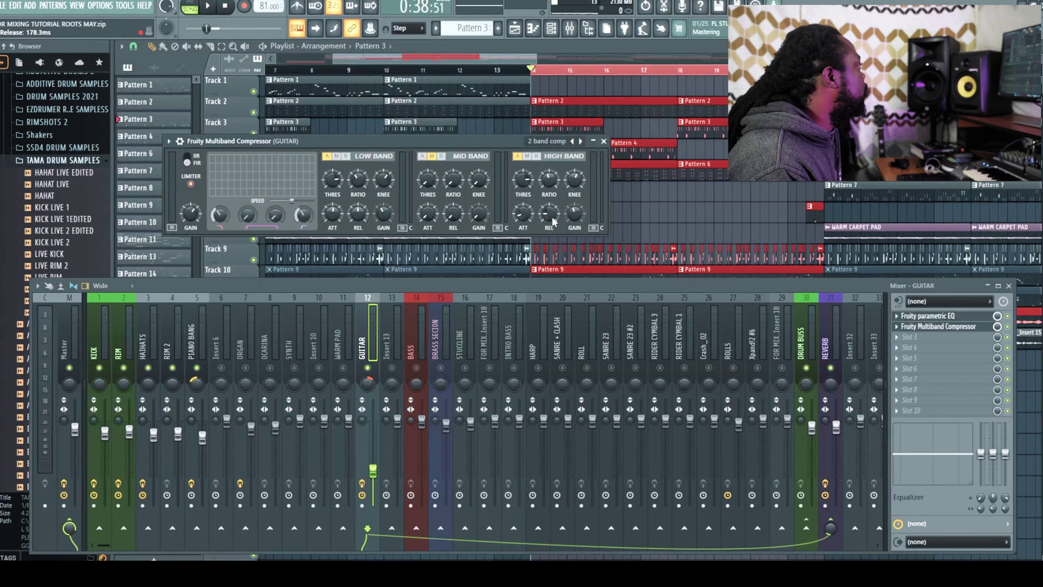
key("space")
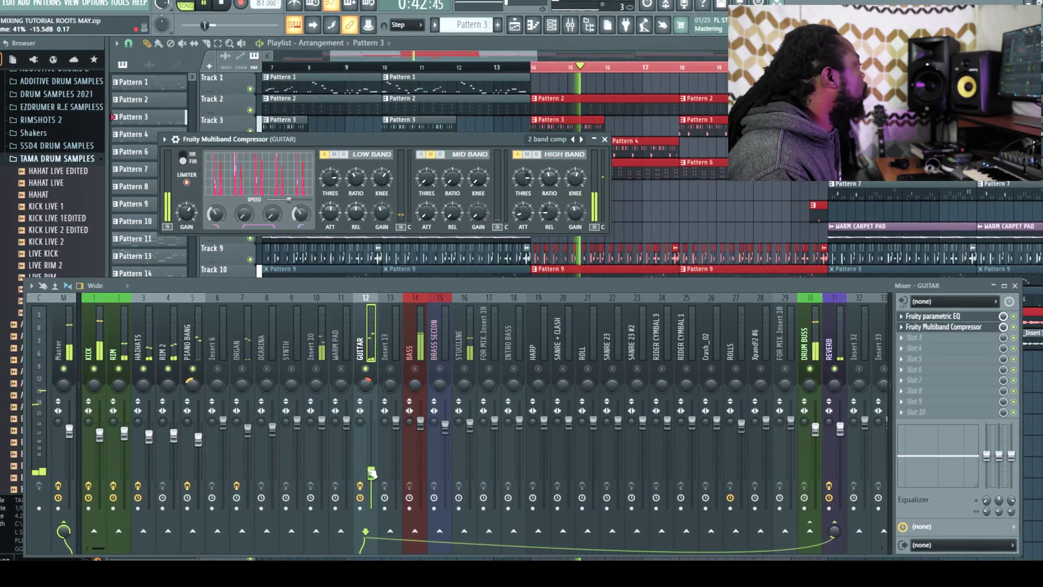
Step: Load Fruity Multiband Compressor with the 2 band comp preset in PIANO BANG's second effect slot and check its level against GUITAR
left_click(187, 339)
key("space")
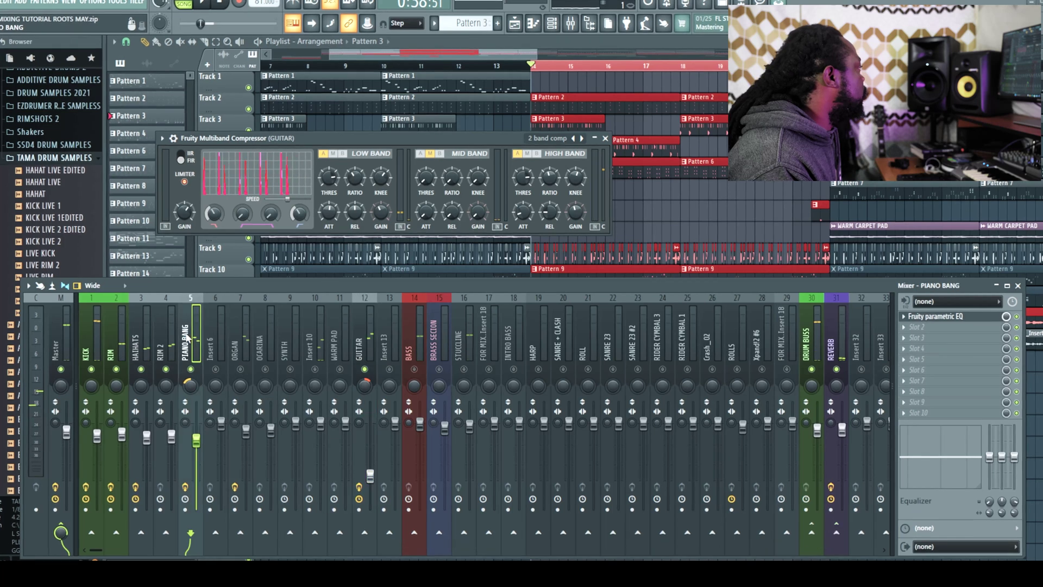
left_click(906, 333)
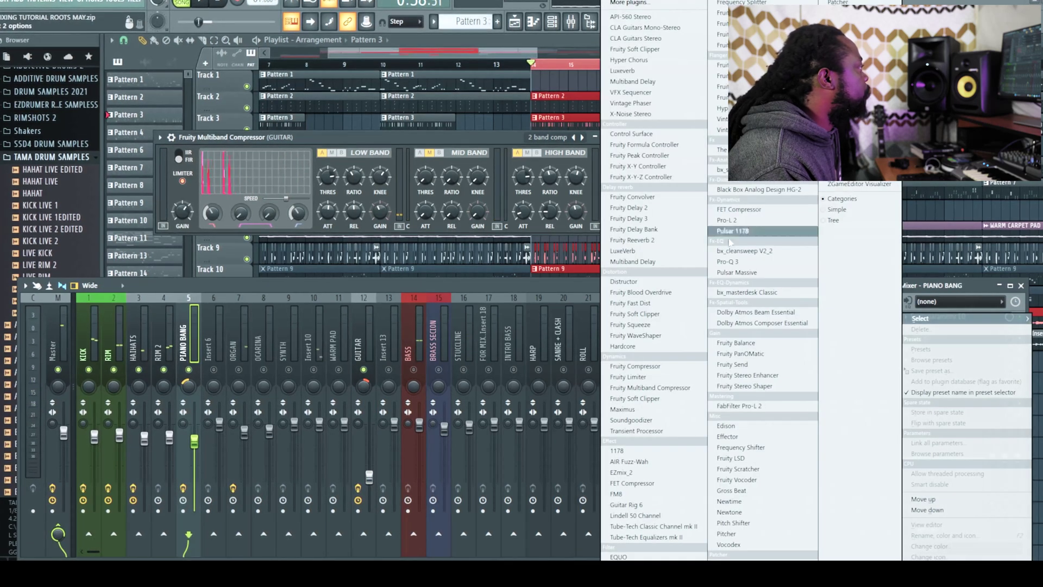
left_click(650, 387)
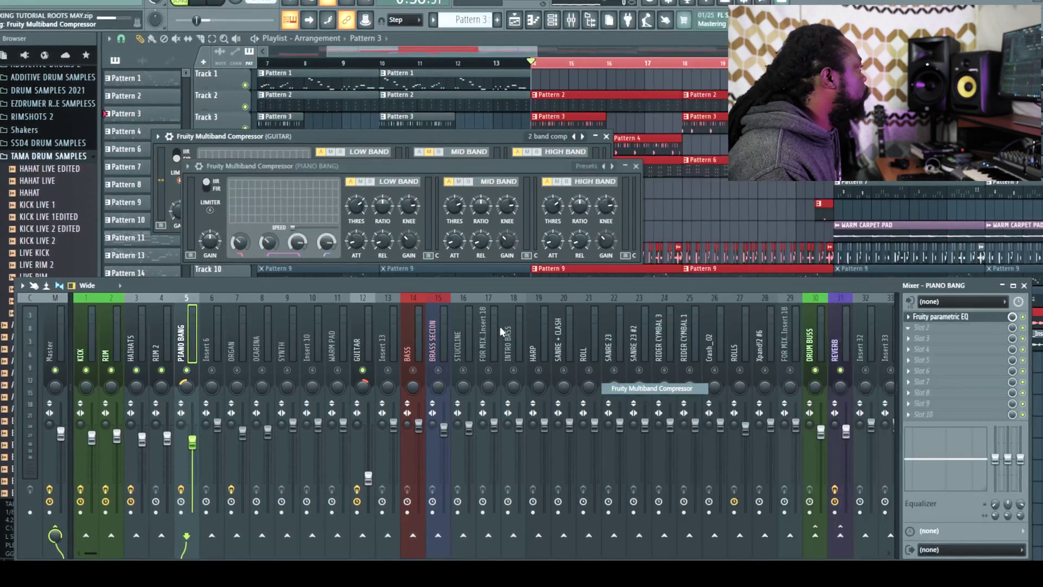
left_click(614, 166)
key("space")
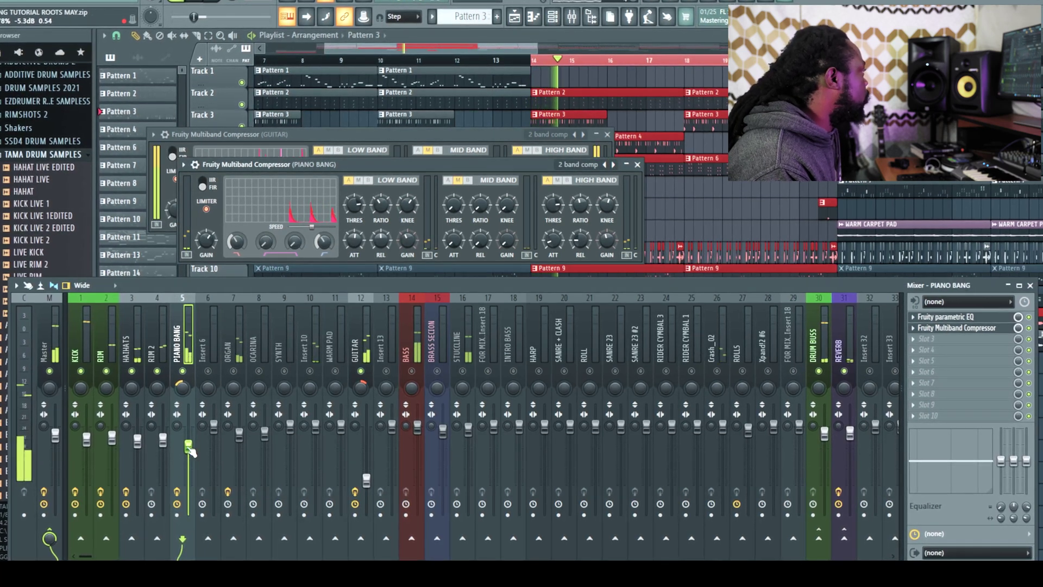
left_click(366, 483)
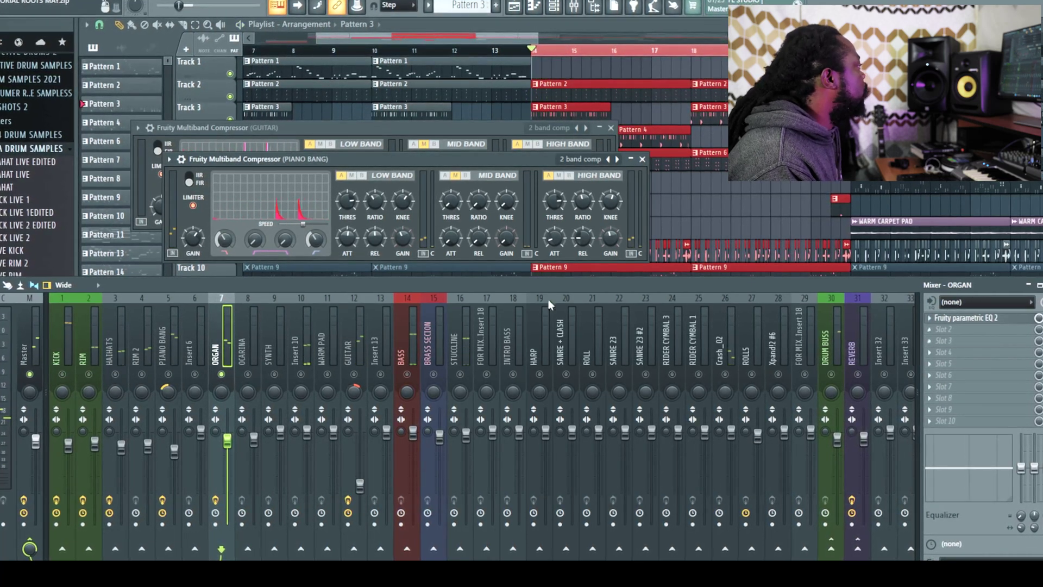
Step: Try a lower high-pass cutoff in the ORGAN track's Fruity parametric EQ 2 during playback and move it back
left_click(963, 319)
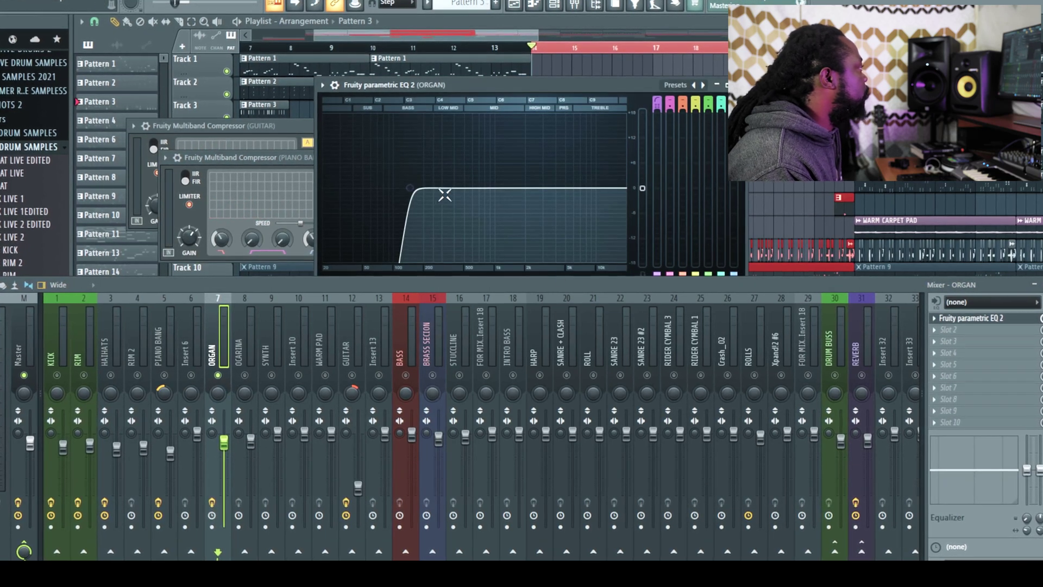
left_click_drag(401, 187, 337, 187)
key("space")
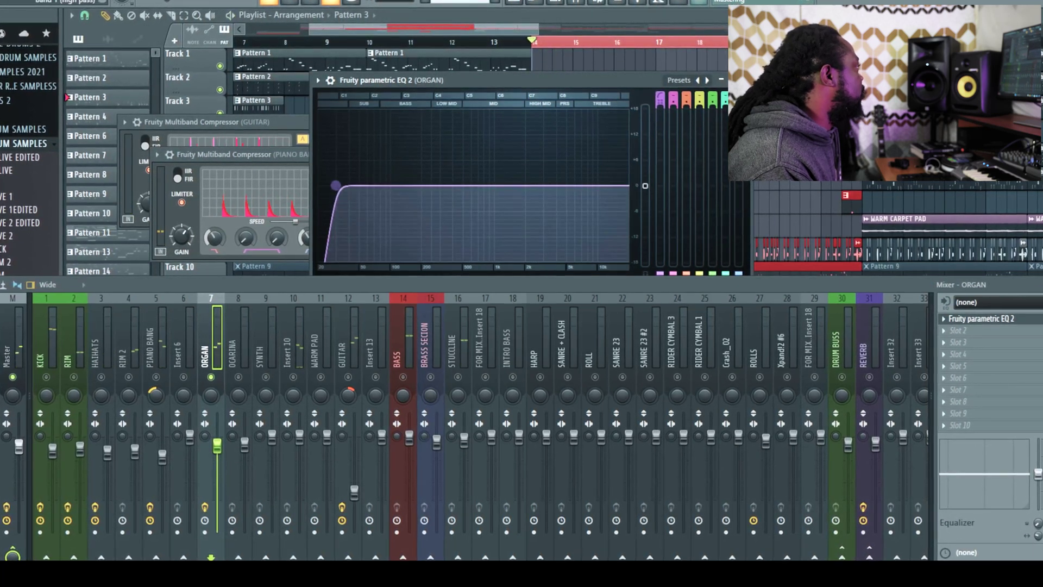
left_click_drag(323, 186, 401, 185)
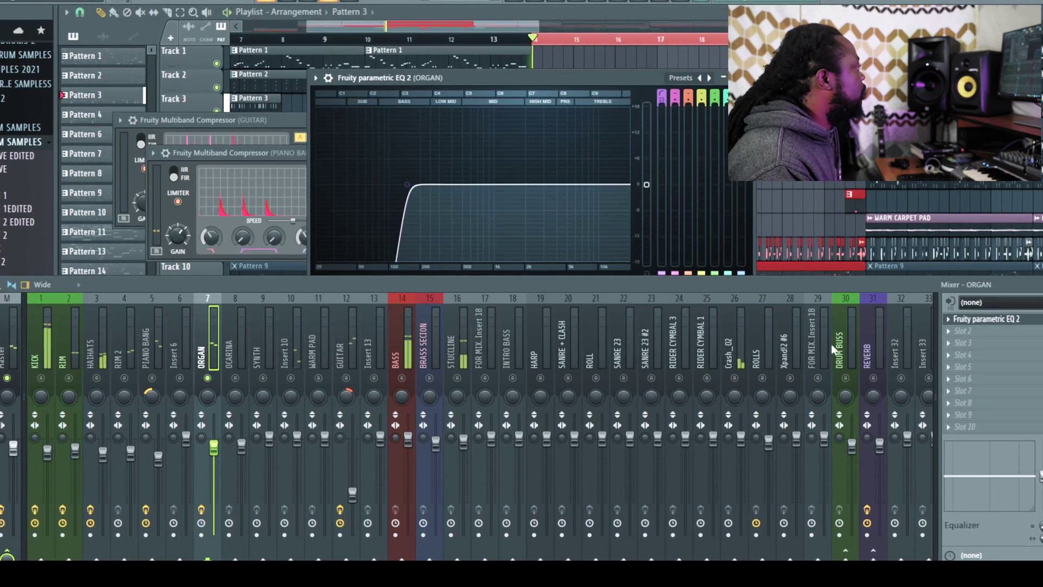
Step: Load Fruity parametric EQ in the ORGAN track's second effect slot, cutting 90 Hz and boosting 500, 3000 and 5000 Hz
left_click(962, 330)
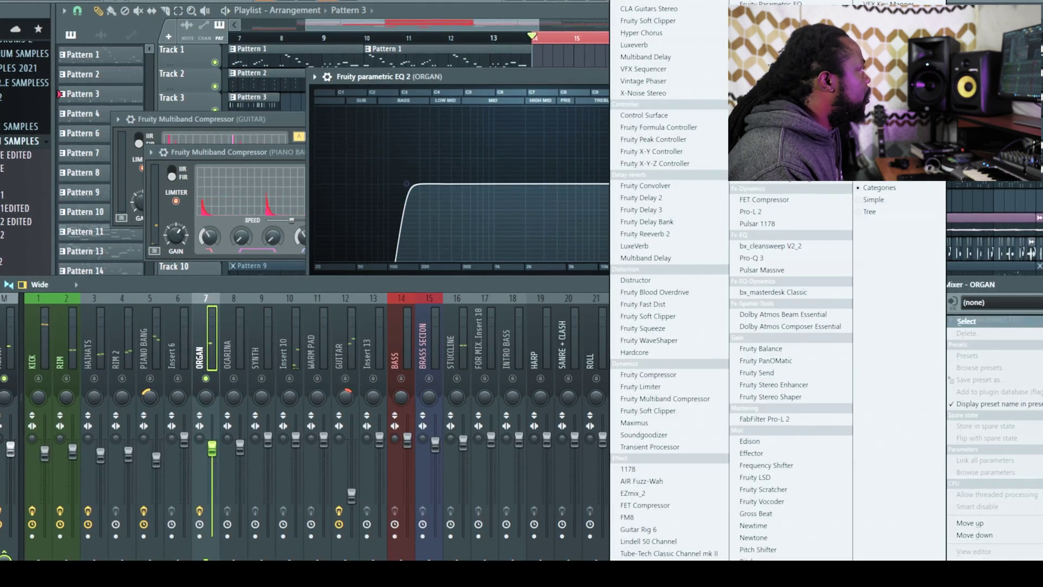
left_click(771, 4)
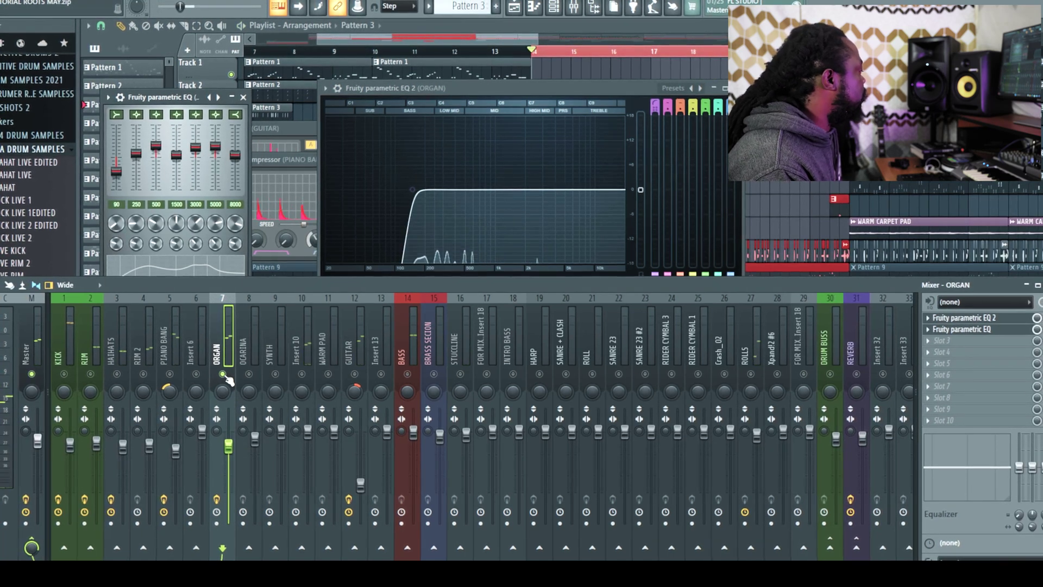
Step: Lower the ORGAN track's volume to about -9.5 dB during playback while checking the GUITAR track's level and panning
key("space")
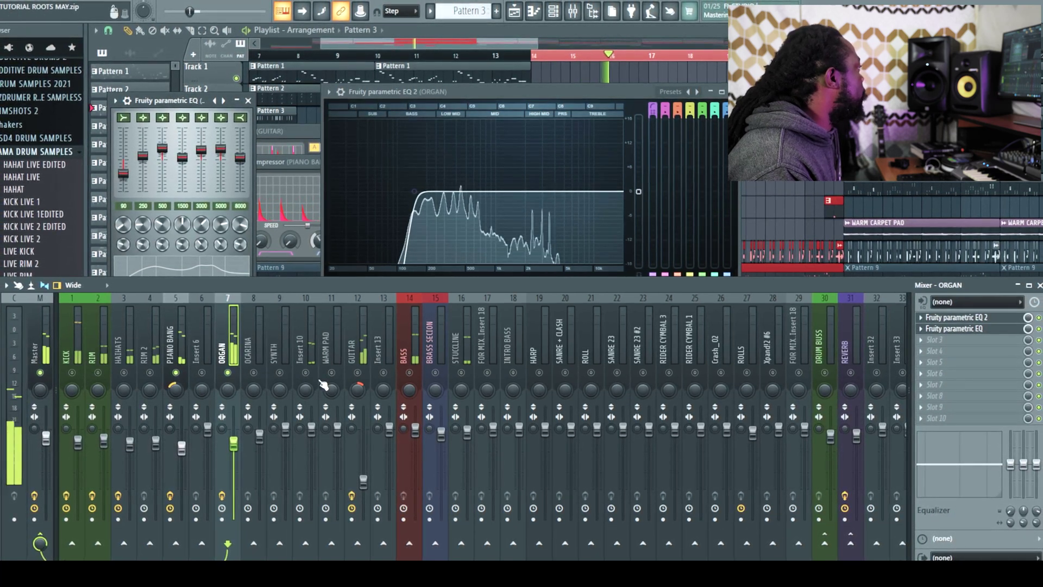
left_click(364, 481)
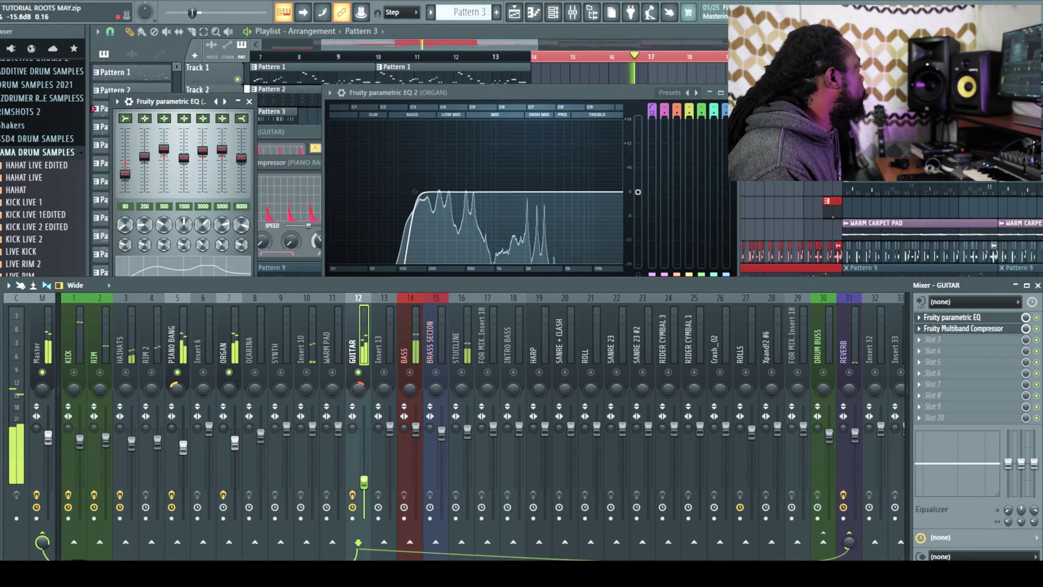
left_click_drag(237, 444, 238, 452)
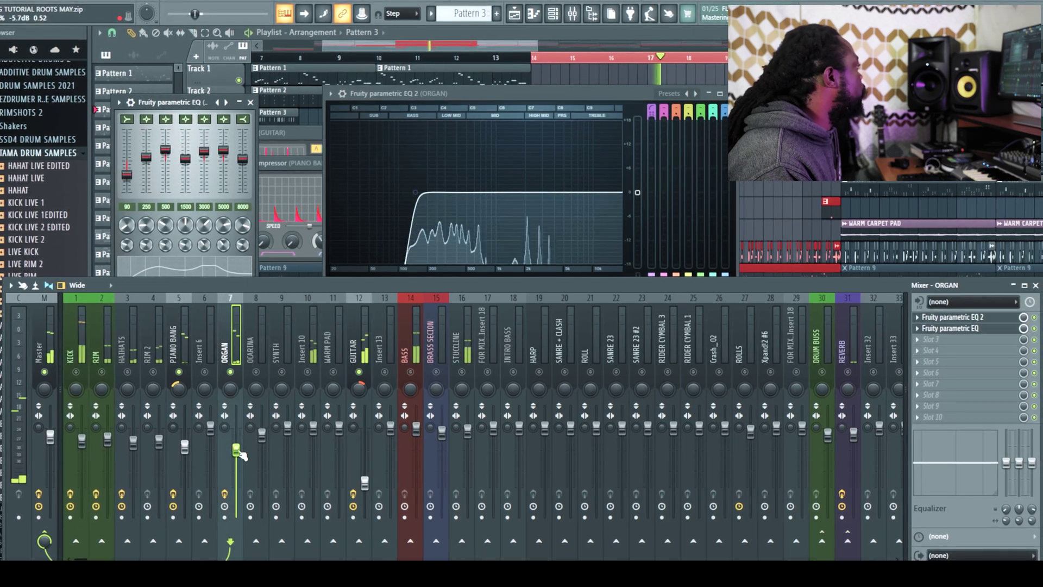
left_click(360, 394)
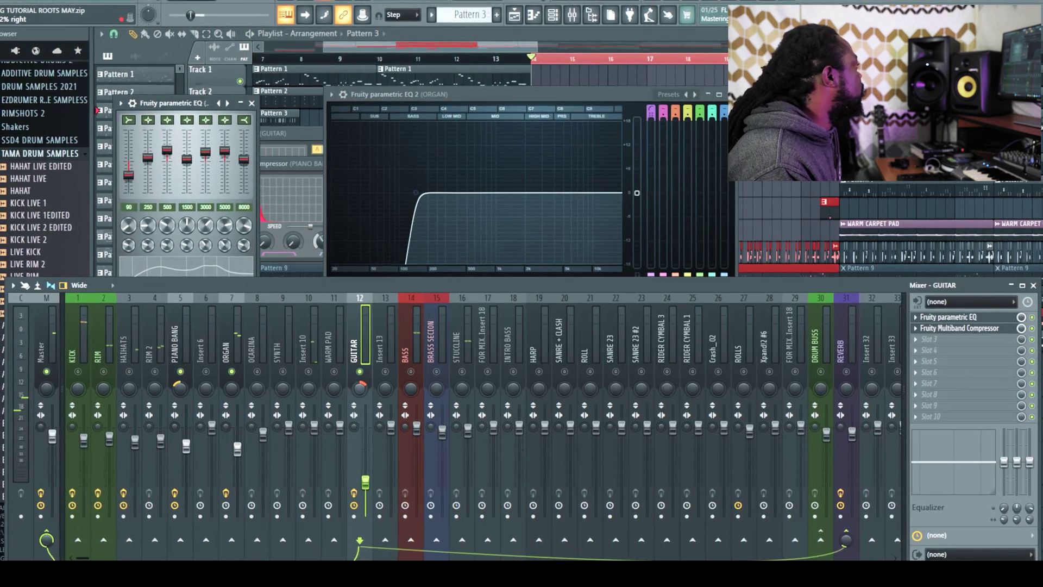
left_click(226, 354)
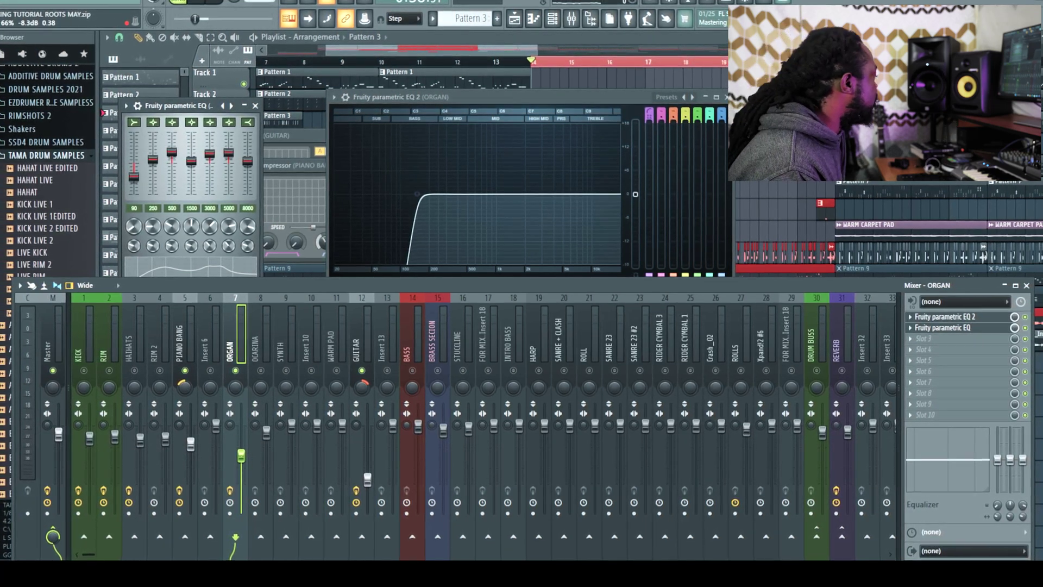
key("space")
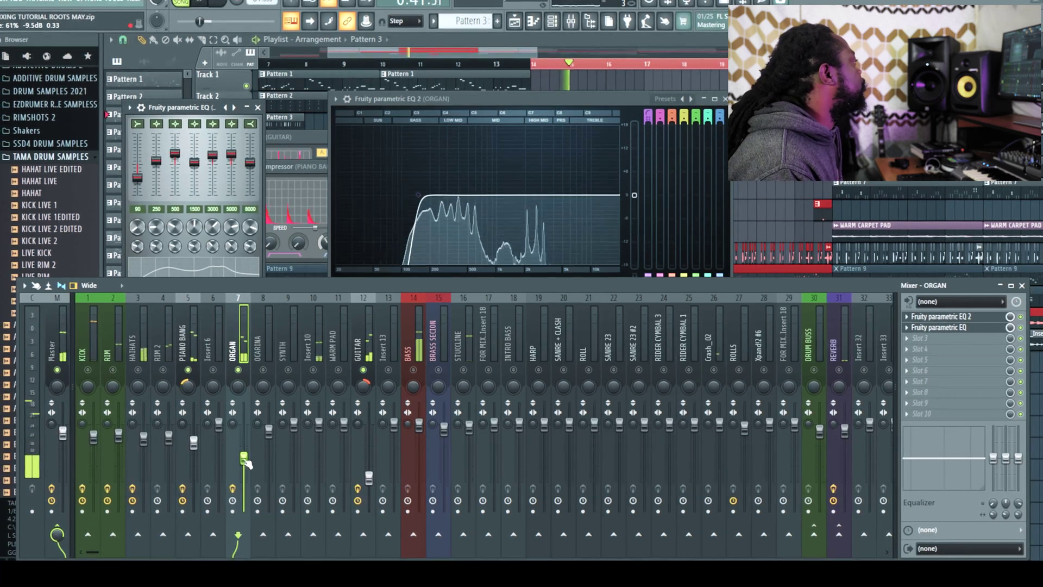
Step: Unmute all mixer tracks to judge the BASS track in the full mix, lower its volume and solo it
right_click(245, 370)
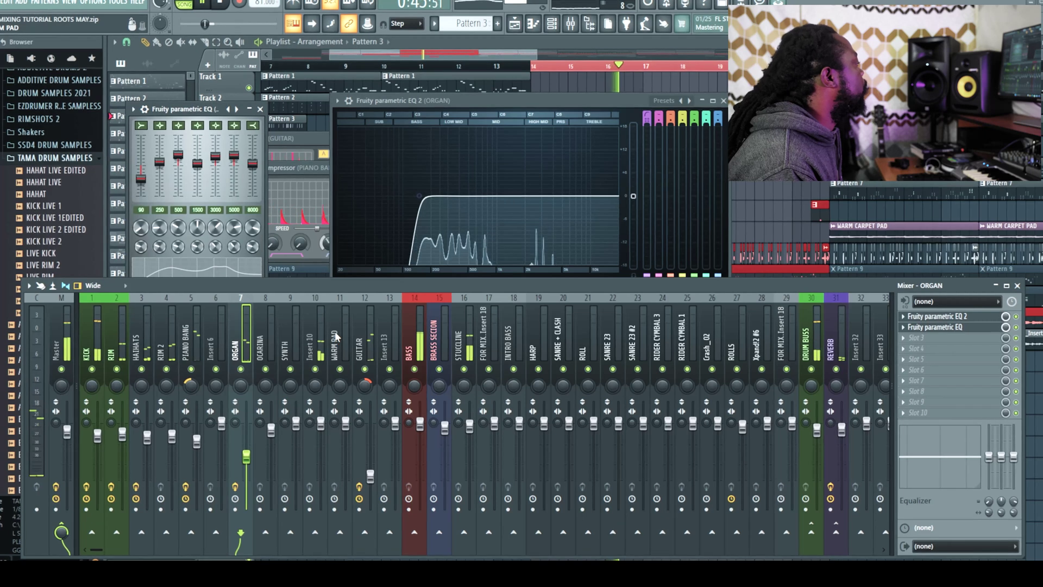
left_click(88, 348)
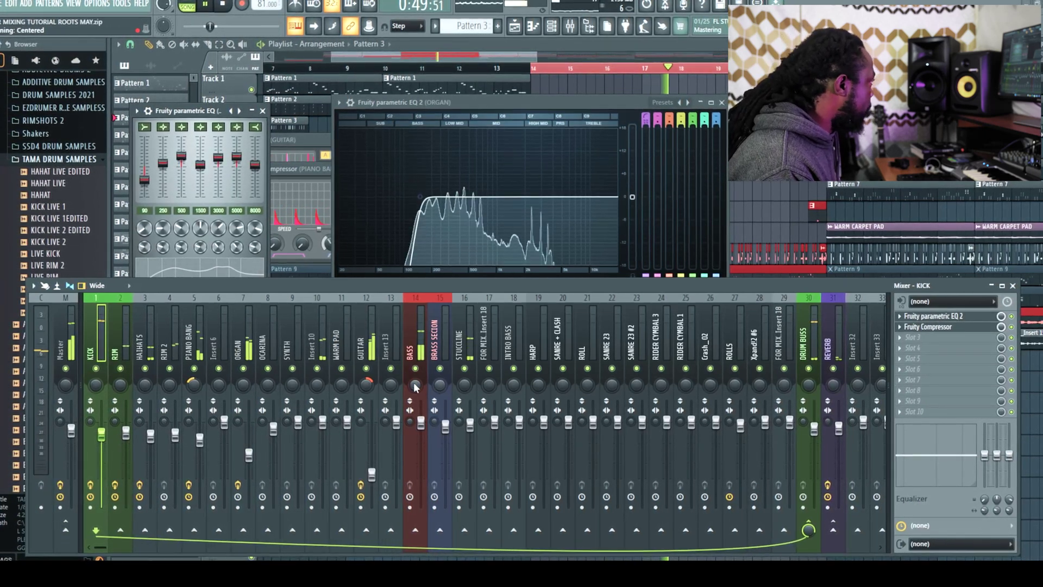
left_click(422, 423)
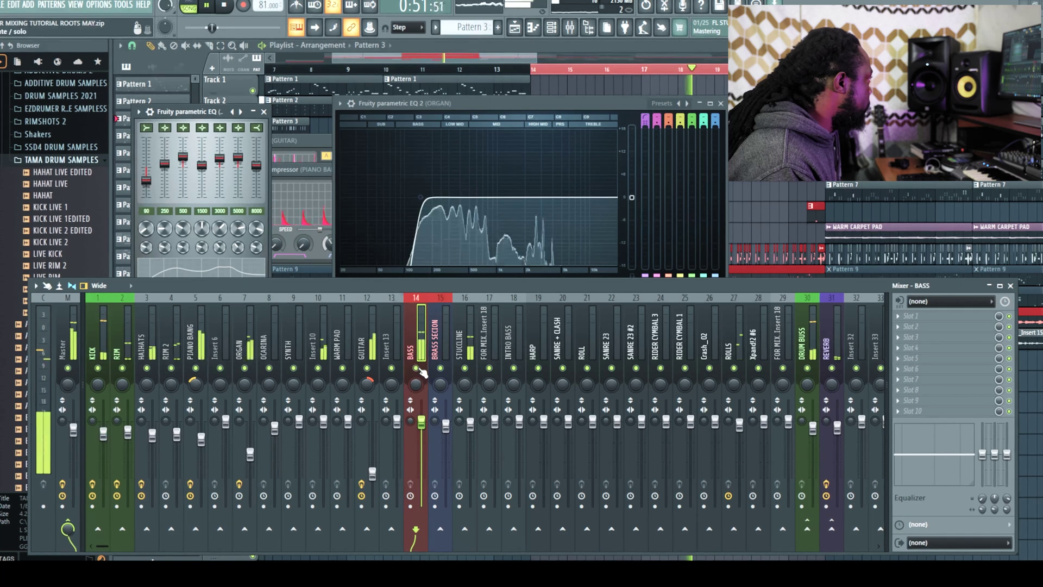
left_click_drag(427, 427, 427, 449)
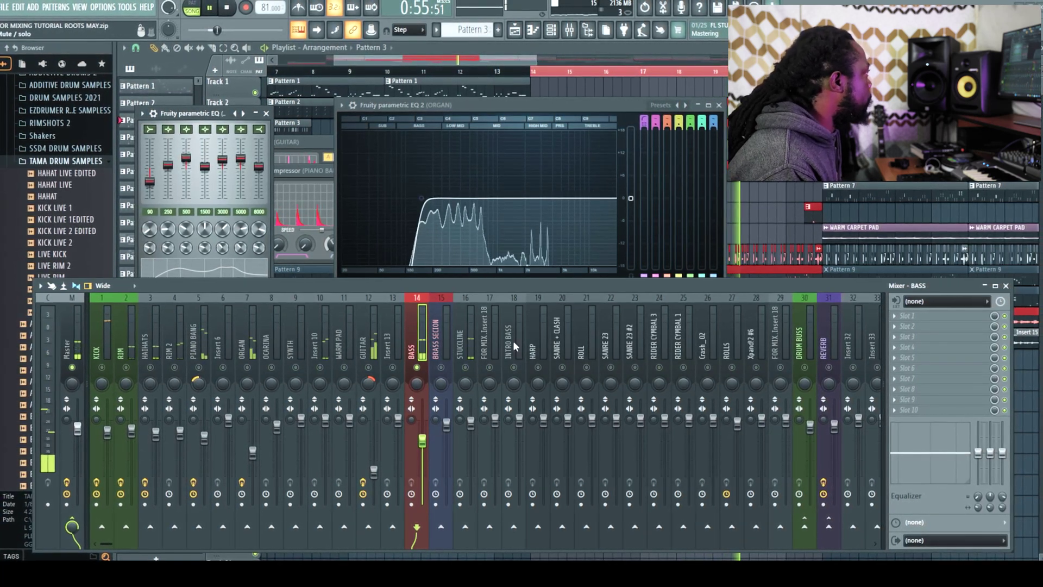
Step: Load Fruity parametric EQ 2 in the BASS track's first effect slot and apply the Willy Wheelz Reggae preset
left_click(247, 348)
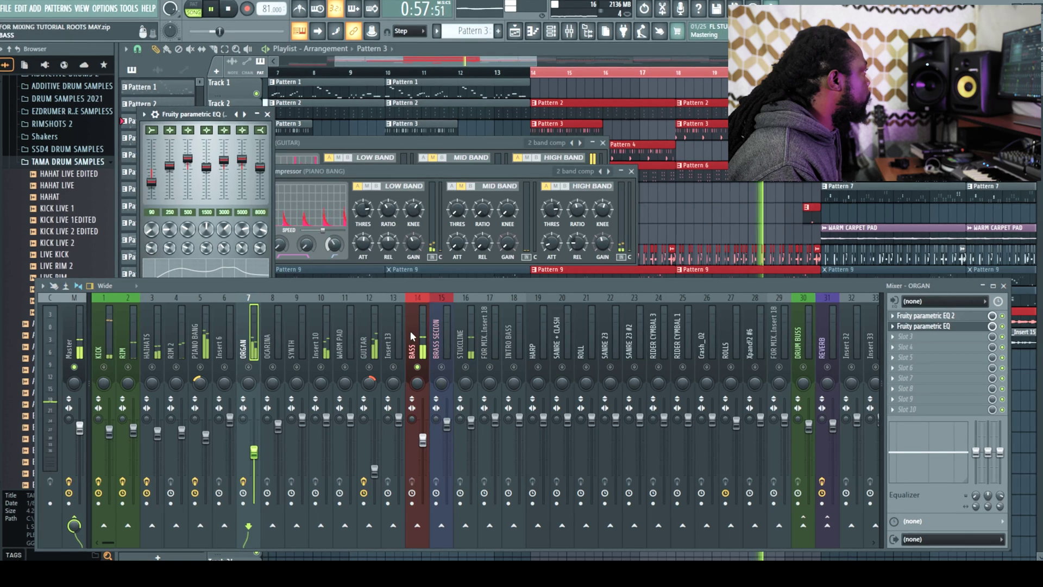
left_click(411, 337)
key("space")
left_click(893, 318)
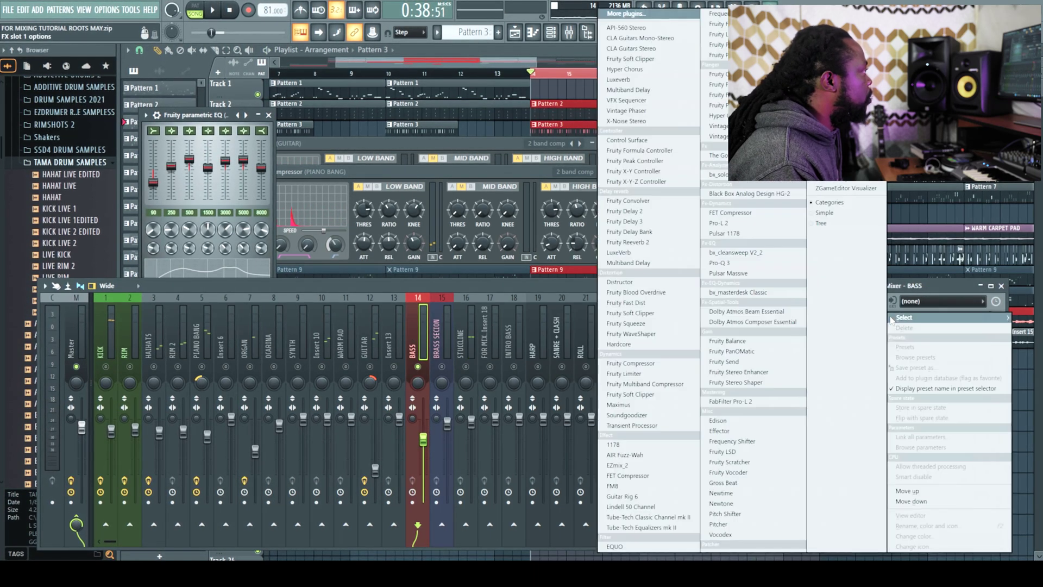
left_click(621, 161)
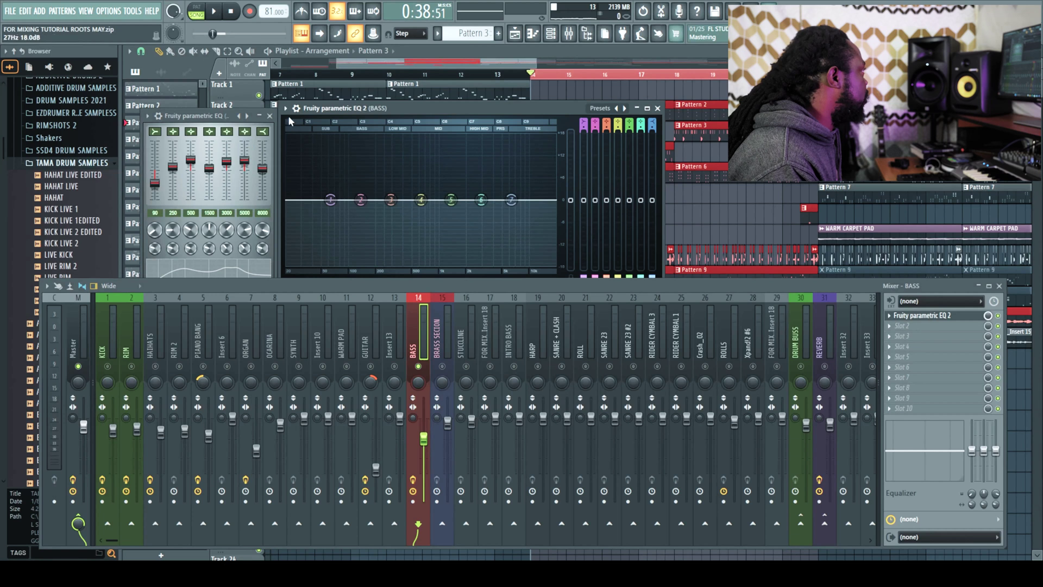
left_click(285, 109)
mouse_move(337, 149)
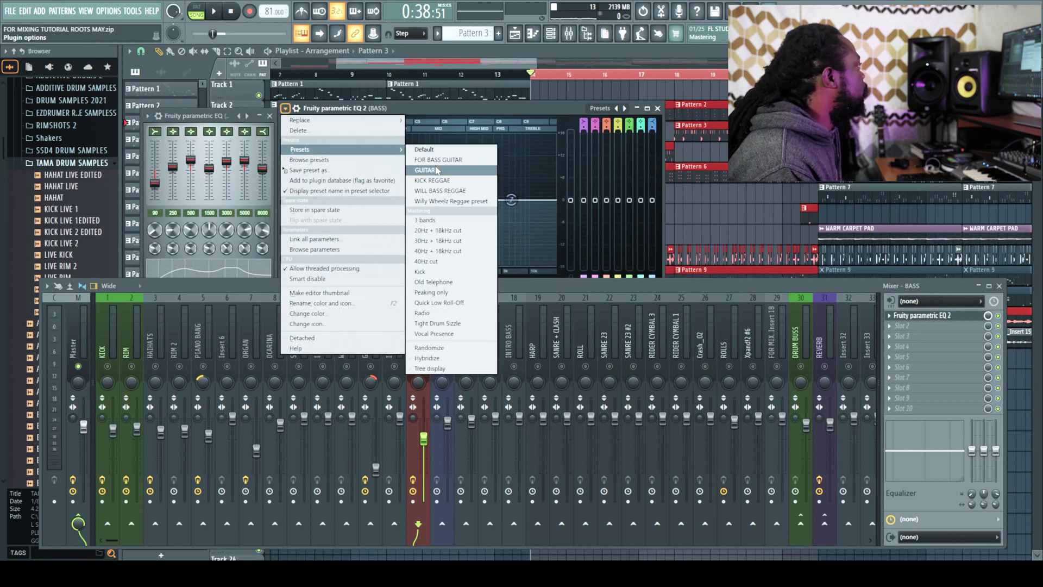
left_click(445, 201)
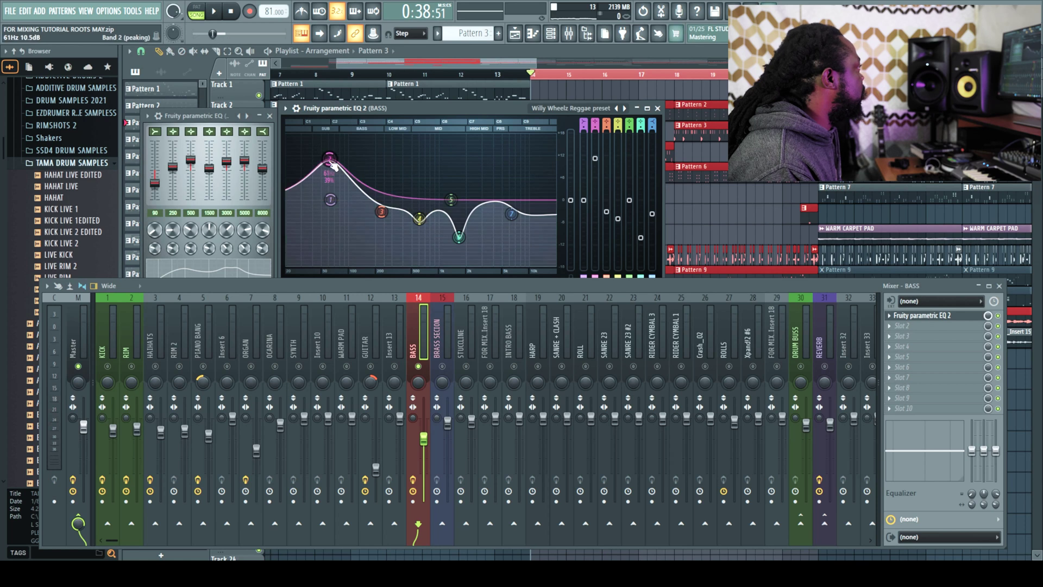
Step: Play the loop repeatedly and compare the BASS track with its Fruity parametric EQ 2 enabled and bypassed
key("space")
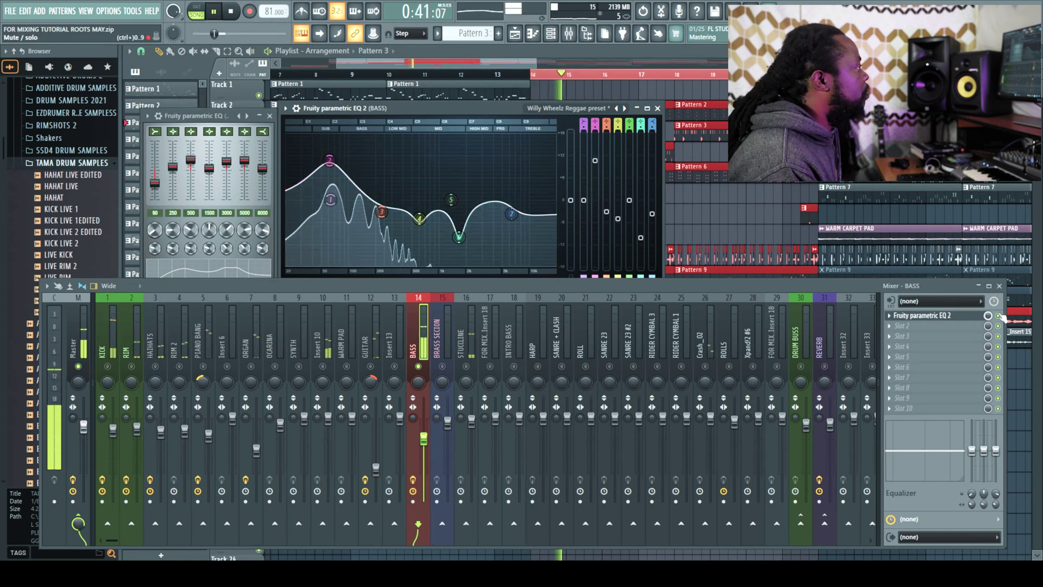
key("space")
key("space")
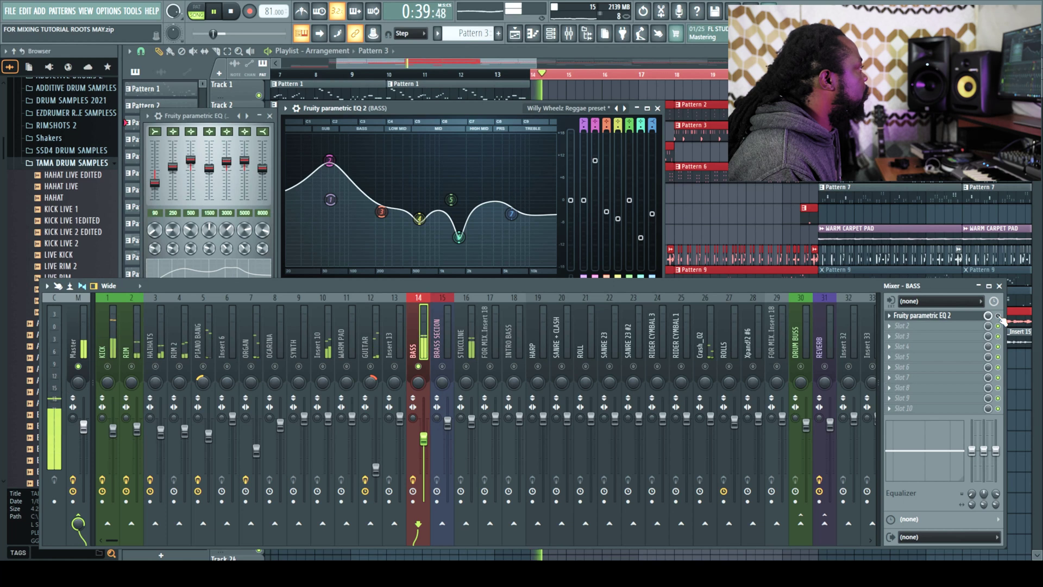
key("space")
key("space")
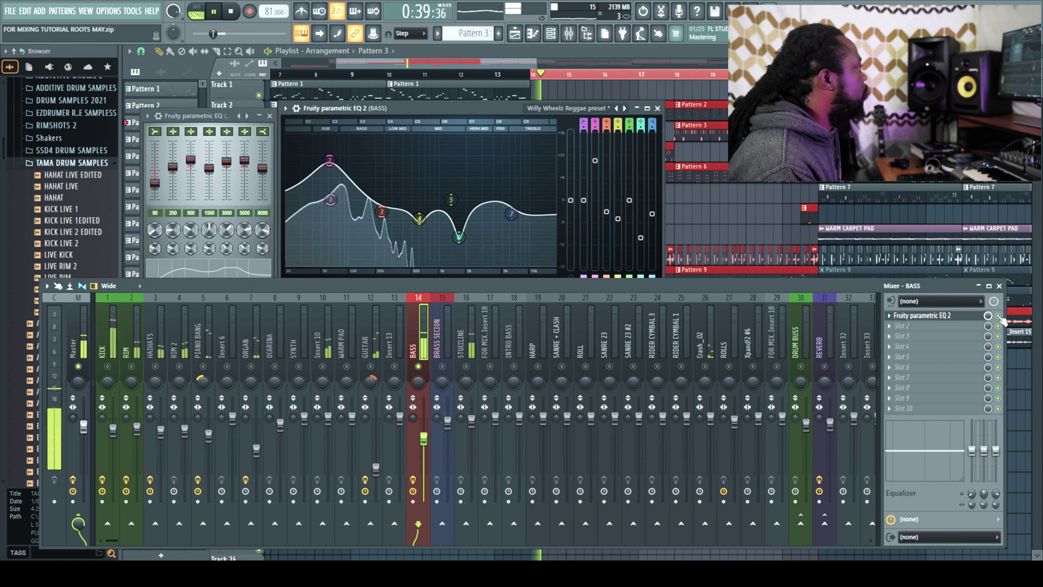
Step: Bring all tracks back into the mix and lower the BASS track's volume to about -8.6 dB against the KICK
key("space")
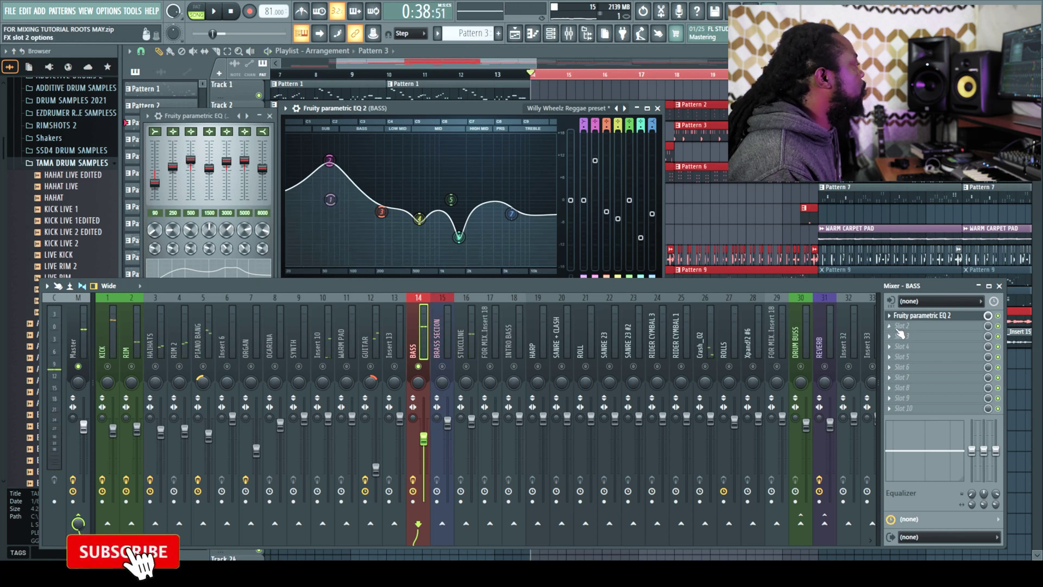
left_click_drag(428, 443, 428, 448)
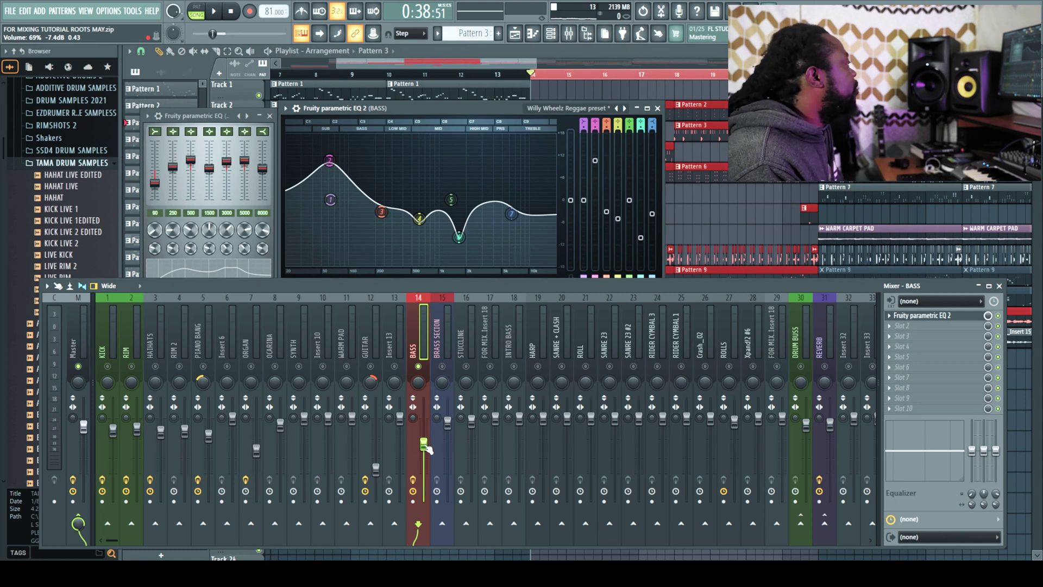
key("space")
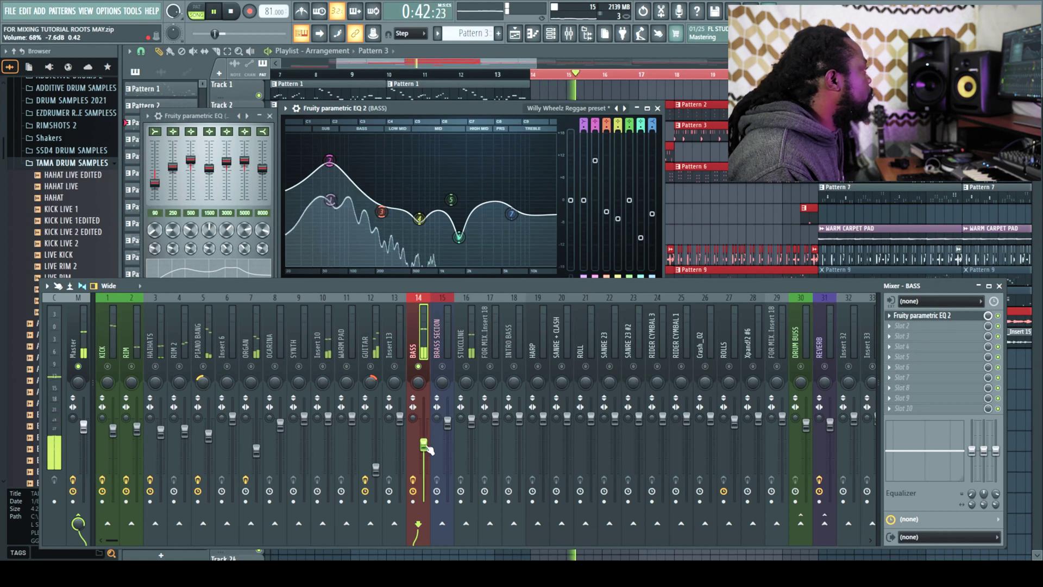
right_click(419, 367)
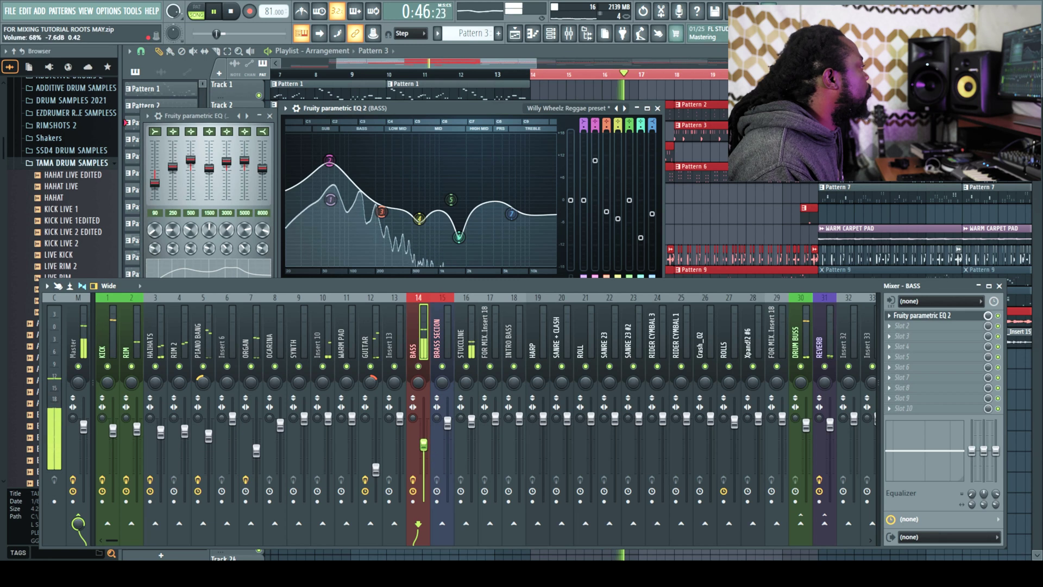
left_click(118, 426)
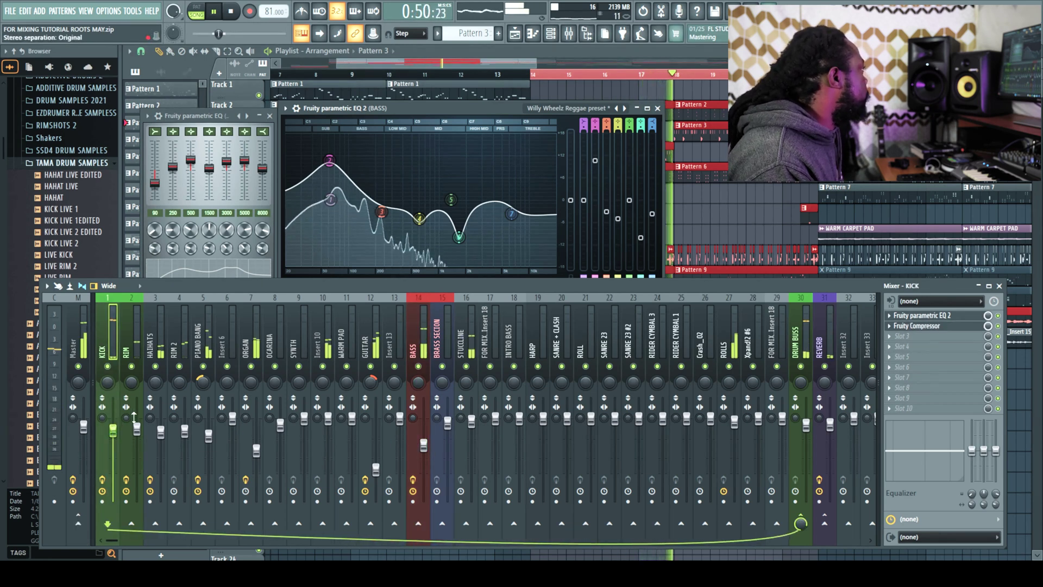
left_click_drag(427, 453, 394, 450)
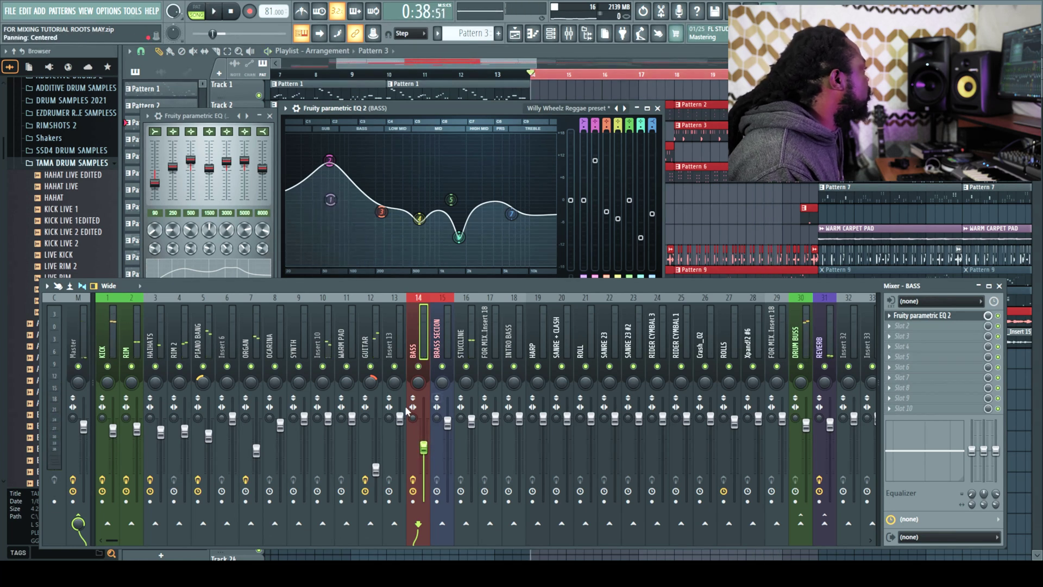
Step: Set the threshold of the KICK track's Fruity Compressor to about -28.1 dB during playback
left_click(111, 401)
key("space")
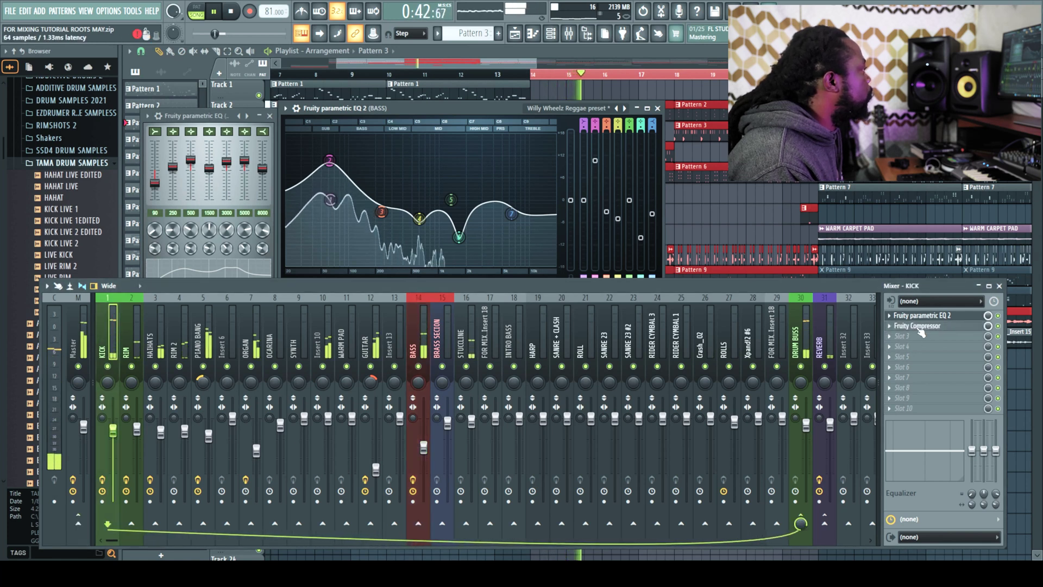
left_click(918, 326)
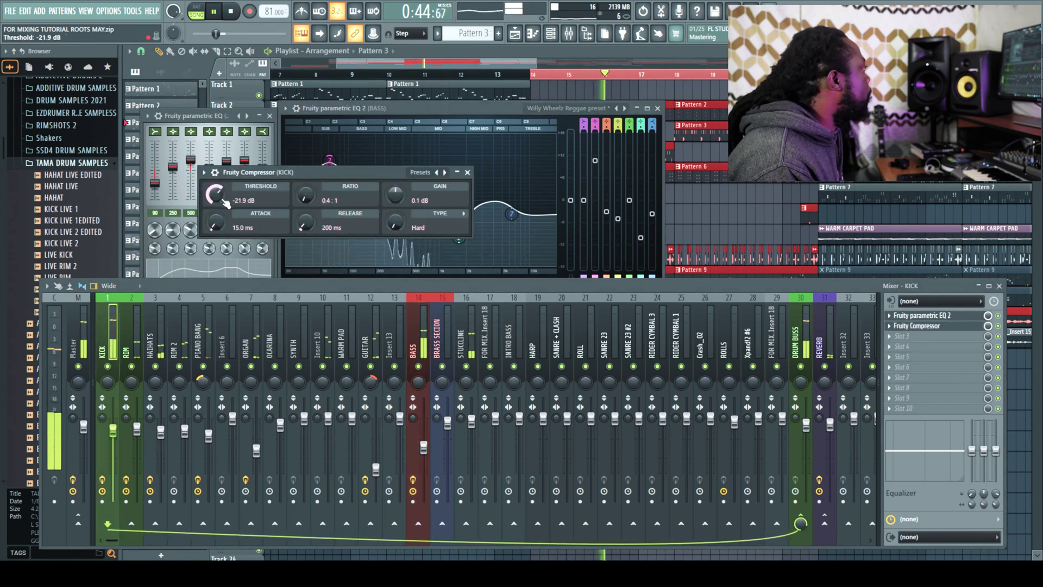
scroll(224, 204, "down", 5)
mouse_move(225, 204)
left_mouse_down()
mouse_move(225, 216)
mouse_move(215, 191)
left_mouse_up()
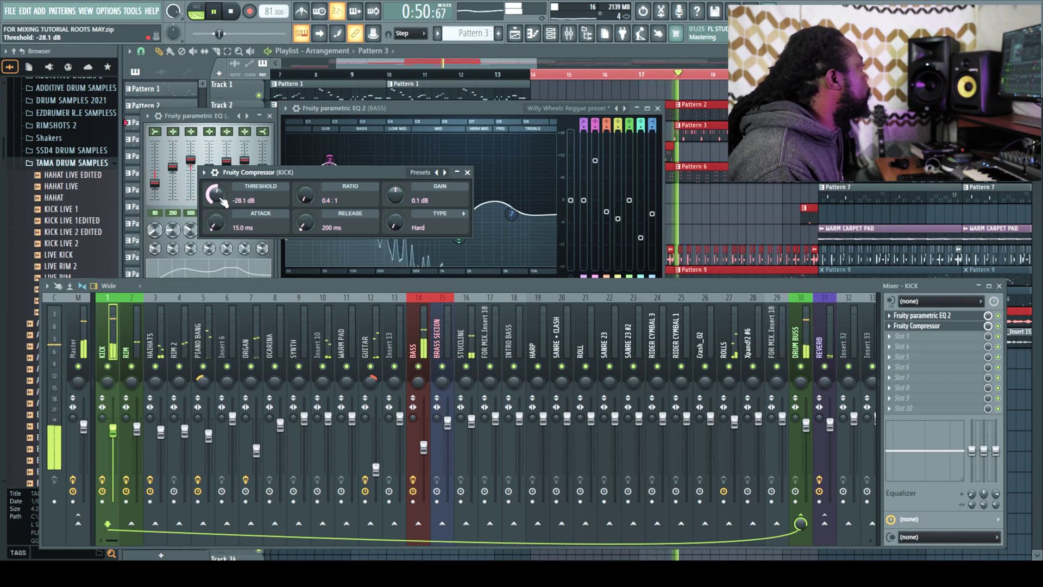
Step: Load a second Fruity parametric EQ 2 in the BASS track's second effect slot and apply the 40Hz cut preset
left_click(414, 350)
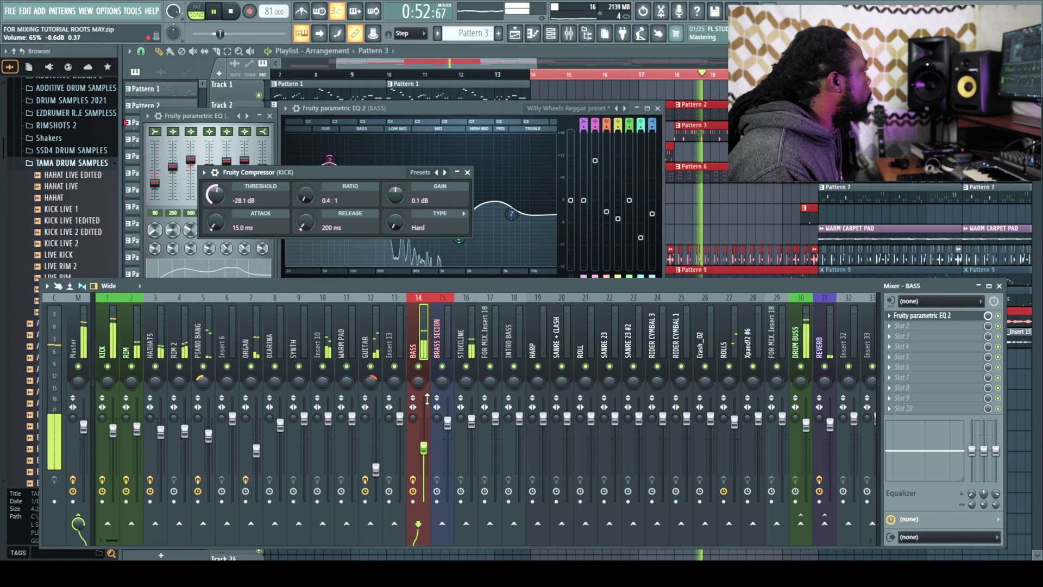
left_click(913, 325)
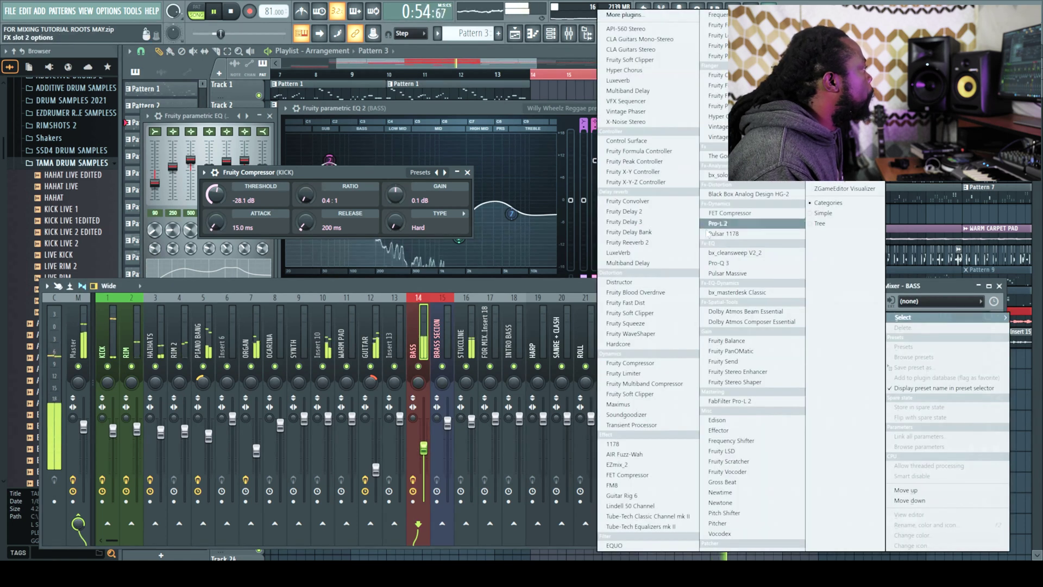
left_click(715, 56)
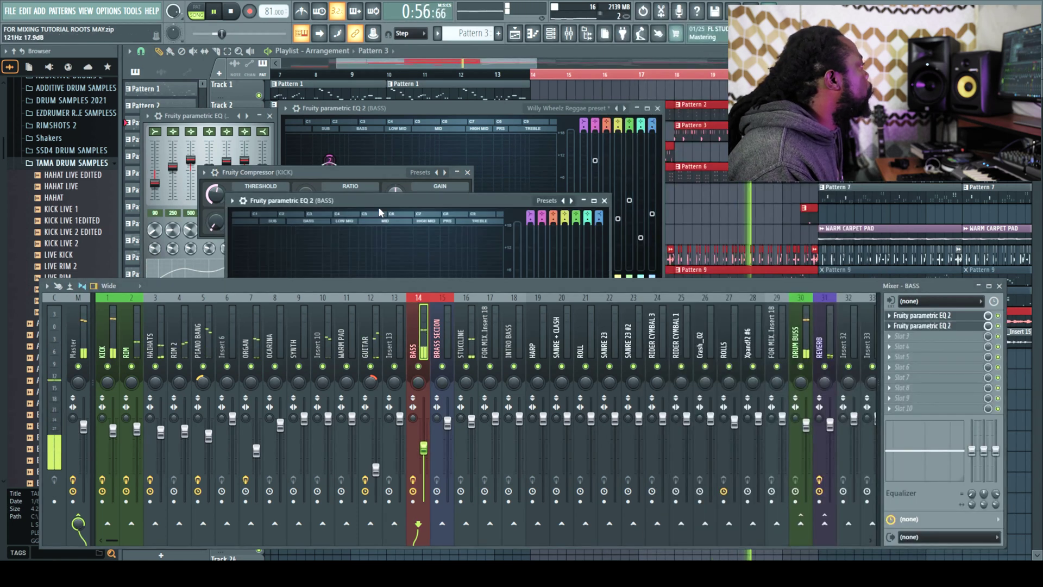
key("space")
left_click_drag(440, 279, 440, 320)
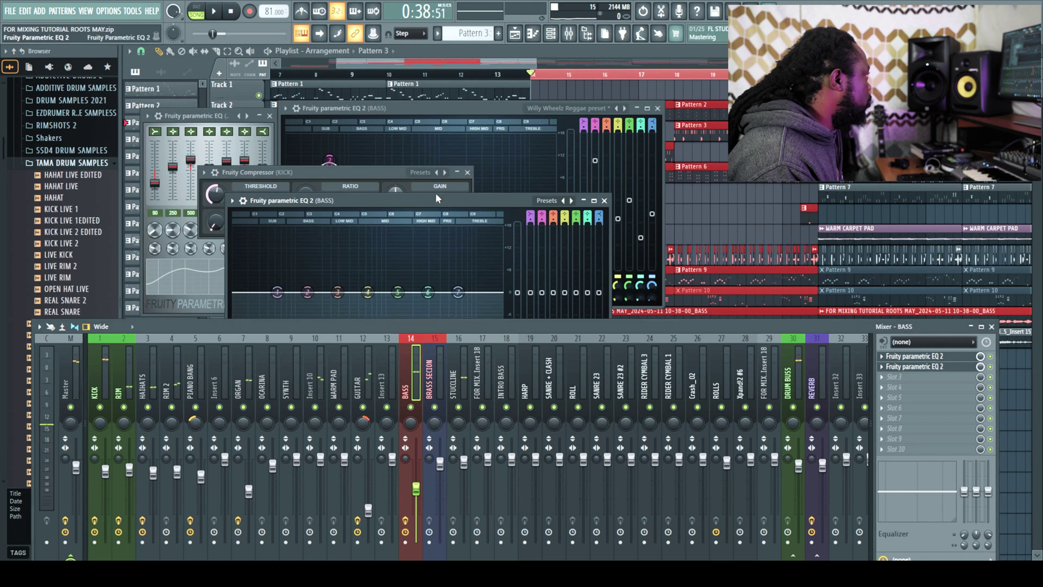
left_click_drag(435, 197, 587, 91)
left_click(383, 94)
mouse_move(496, 134)
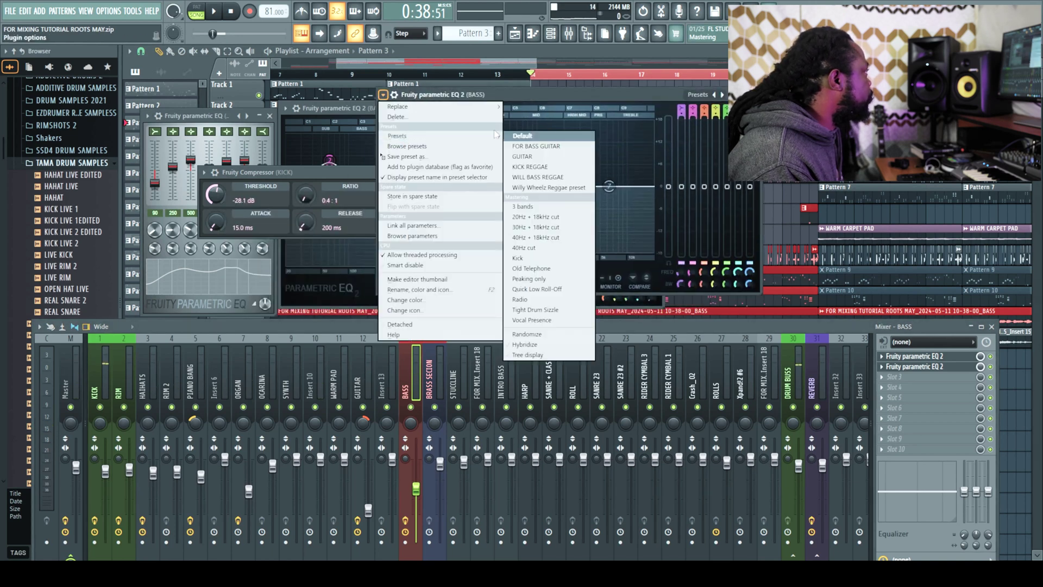
left_click(524, 248)
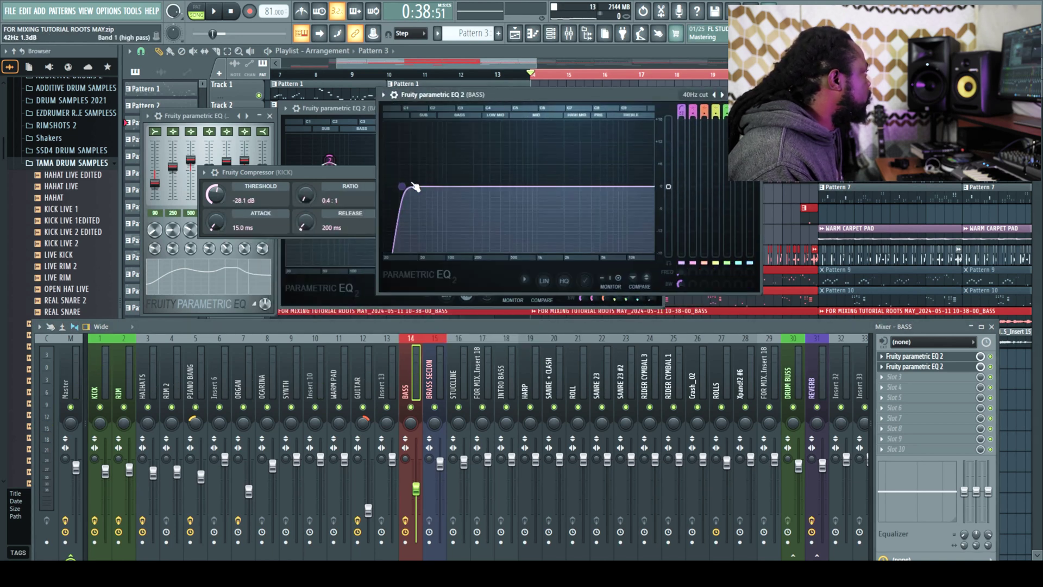
Step: Lower the high-pass band of the BASS track's second equalizer to about 27 Hz during playback
key("space")
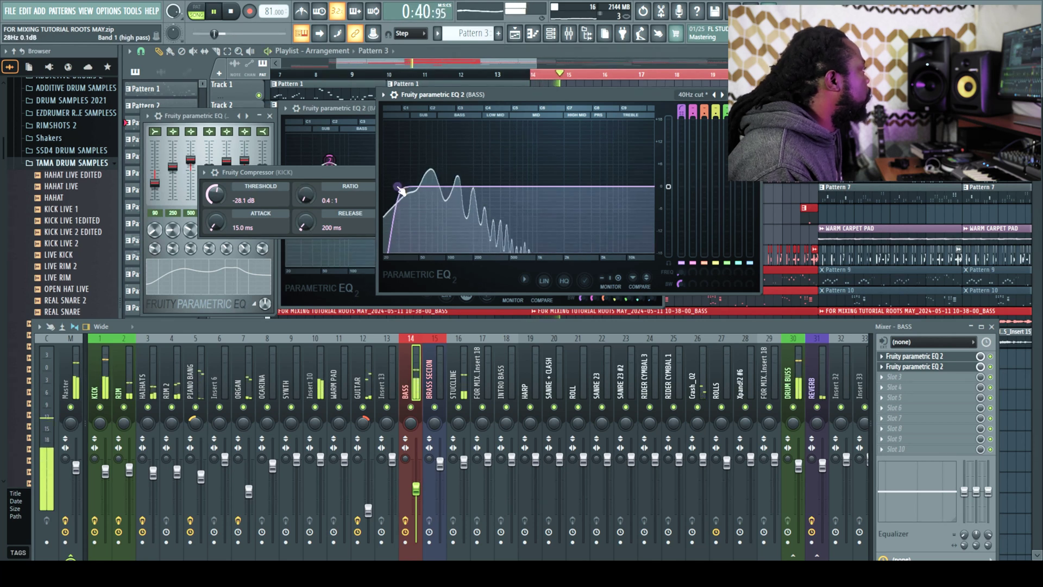
left_click_drag(401, 190, 399, 190)
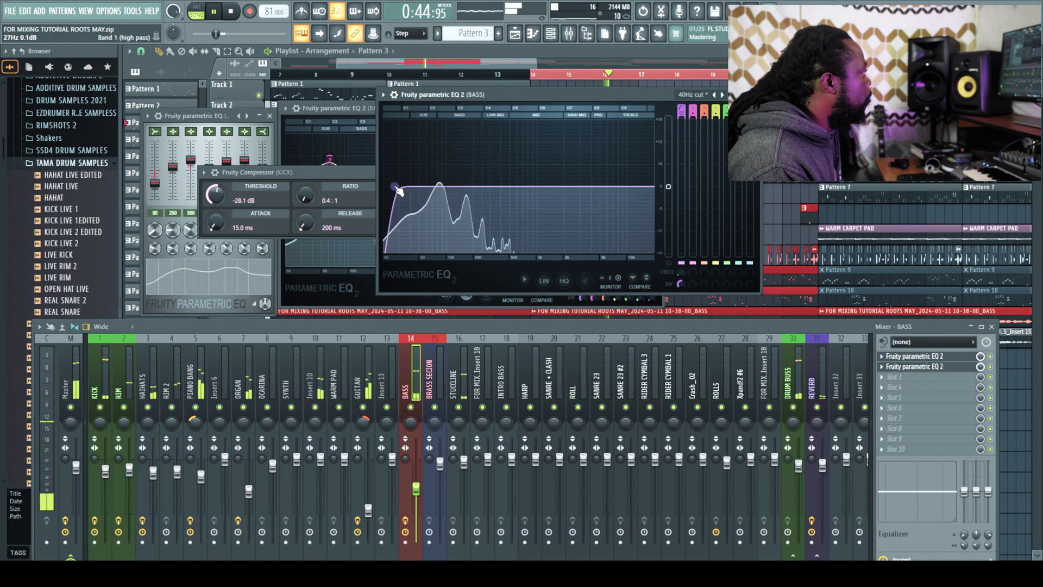
key("space")
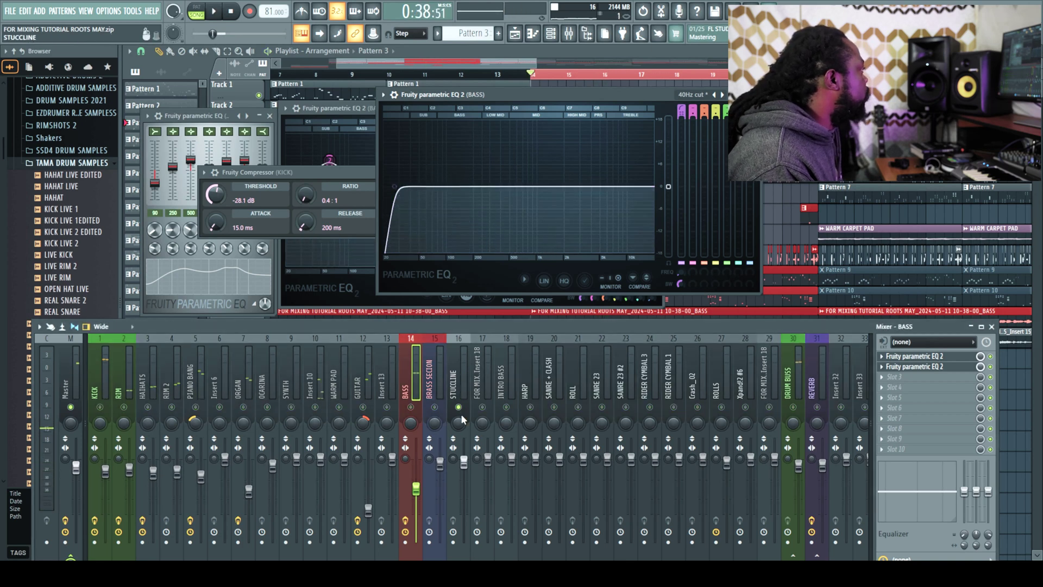
Step: Audition the STUCCLINE track soloed and close the BASS track's second Fruity parametric EQ 2
key("space")
left_click(454, 386)
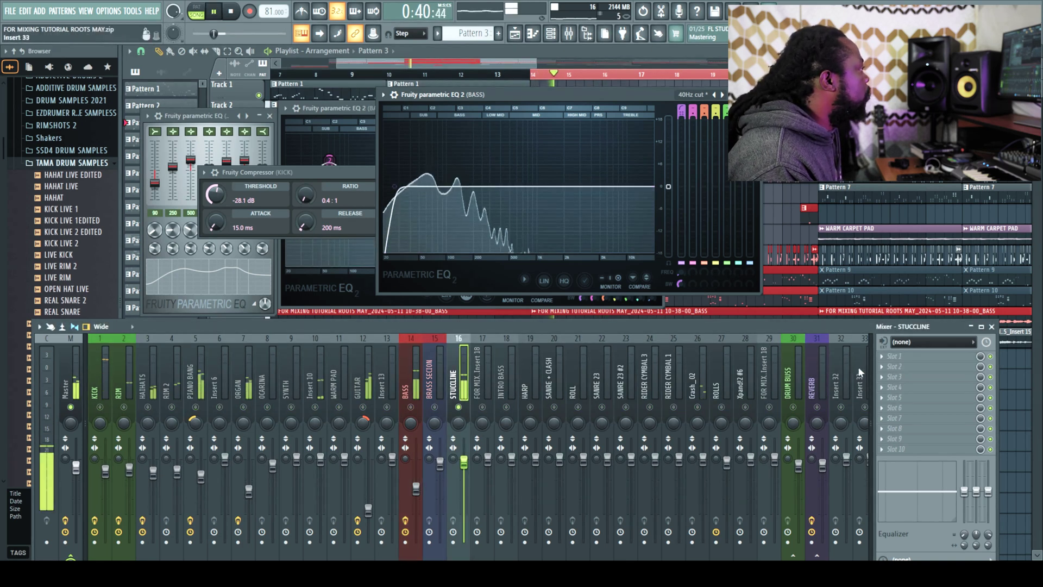
key("space")
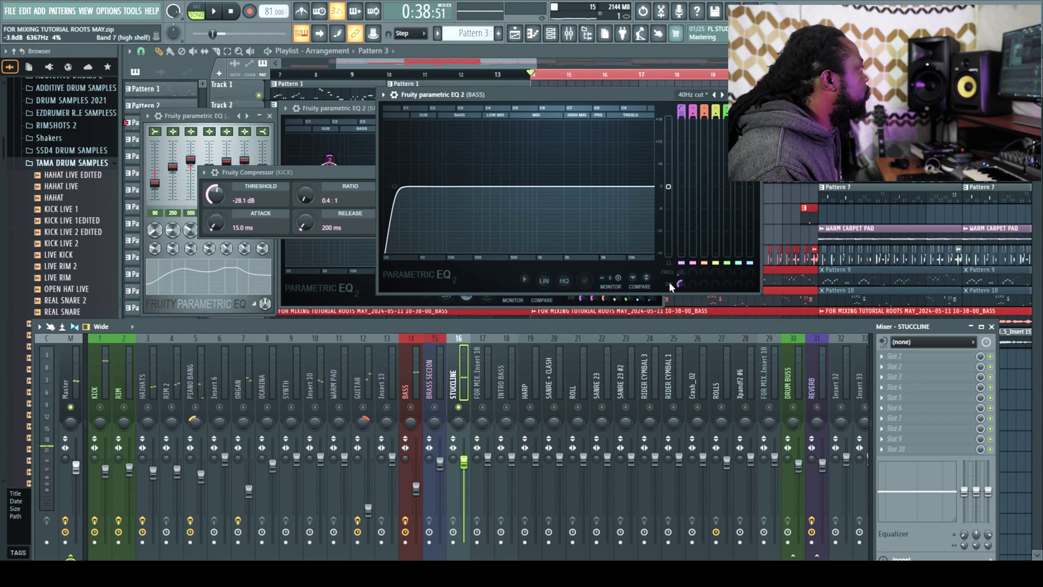
left_click(757, 95)
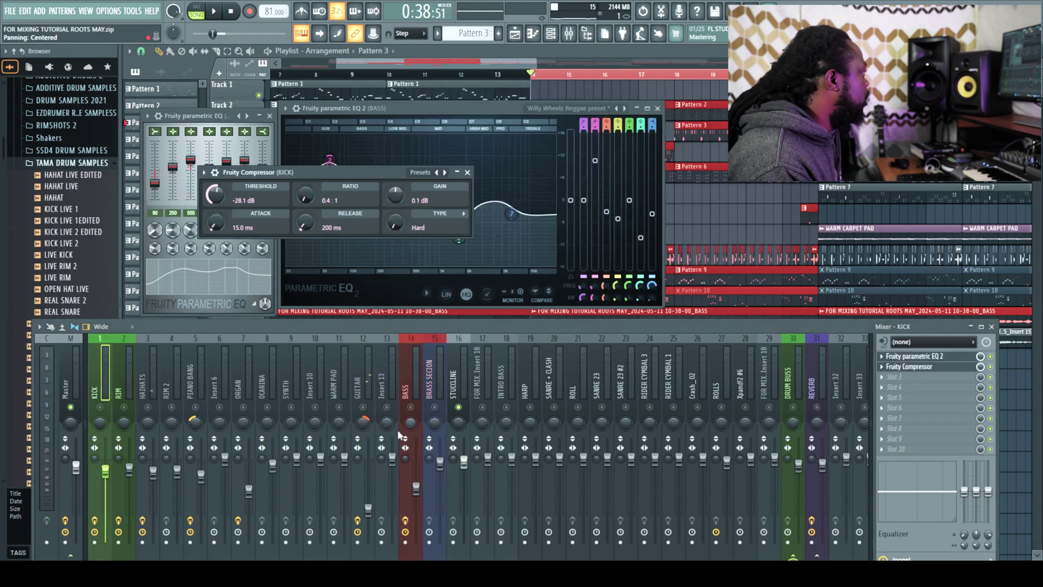
Step: Load AIR Fuzz-Wah in the STUCCLINE track's first effect slot and lower its overall mix during playback
left_click(457, 378)
left_click(883, 360)
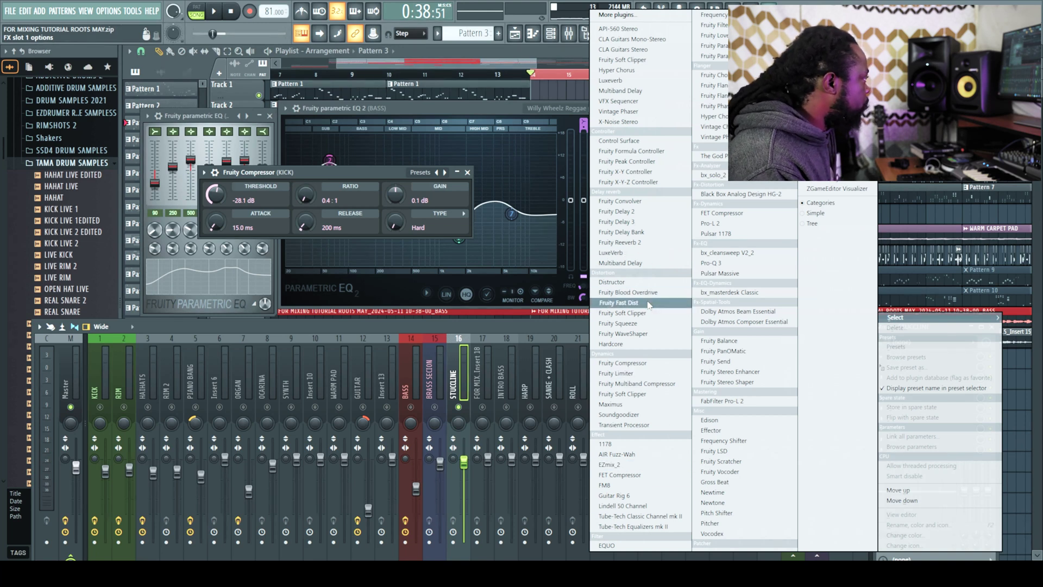
left_click(639, 461)
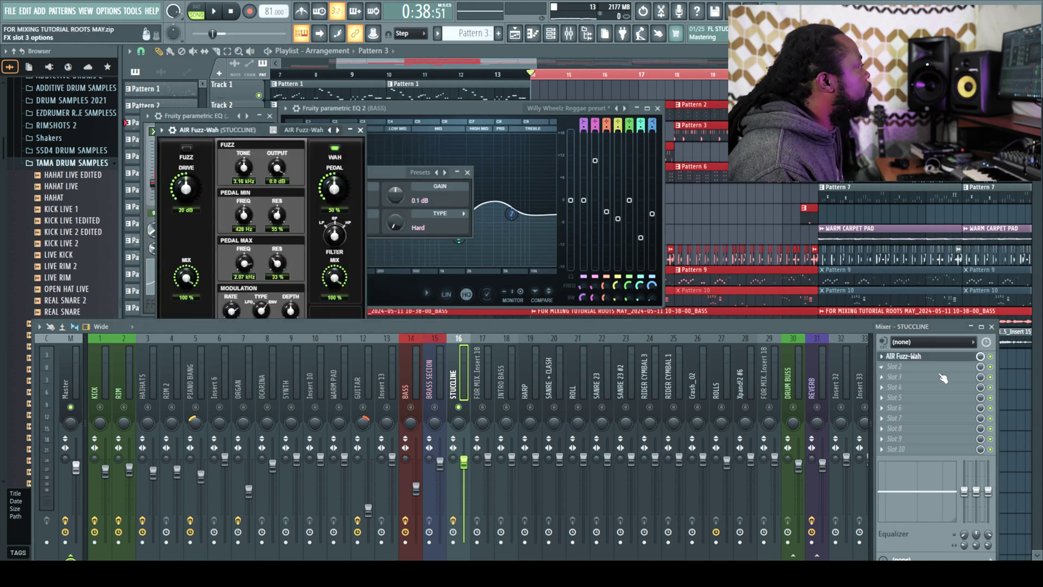
key("space")
left_click_drag(393, 328, 380, 377)
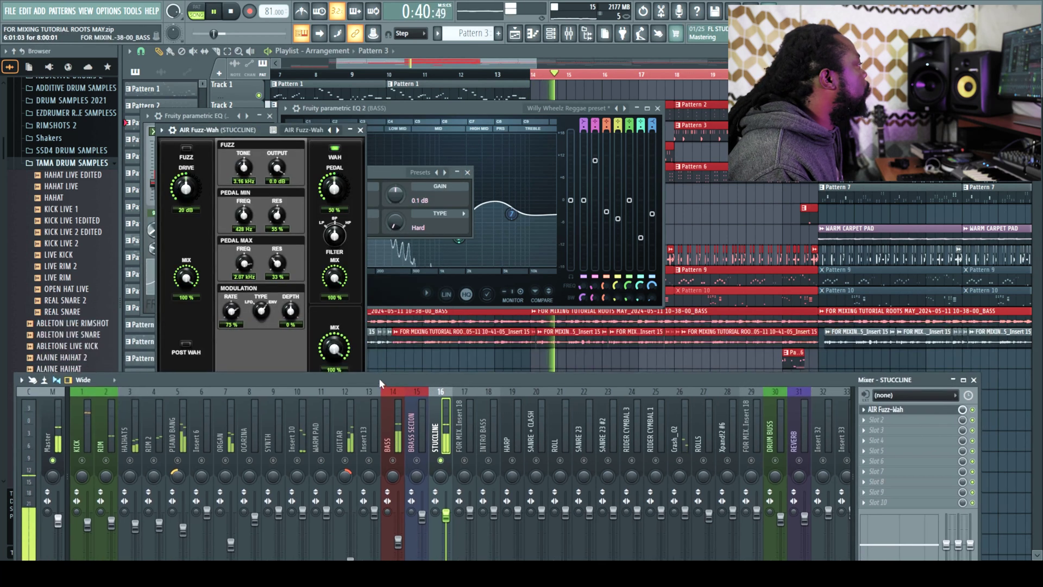
left_click_drag(334, 338, 337, 349)
key("space")
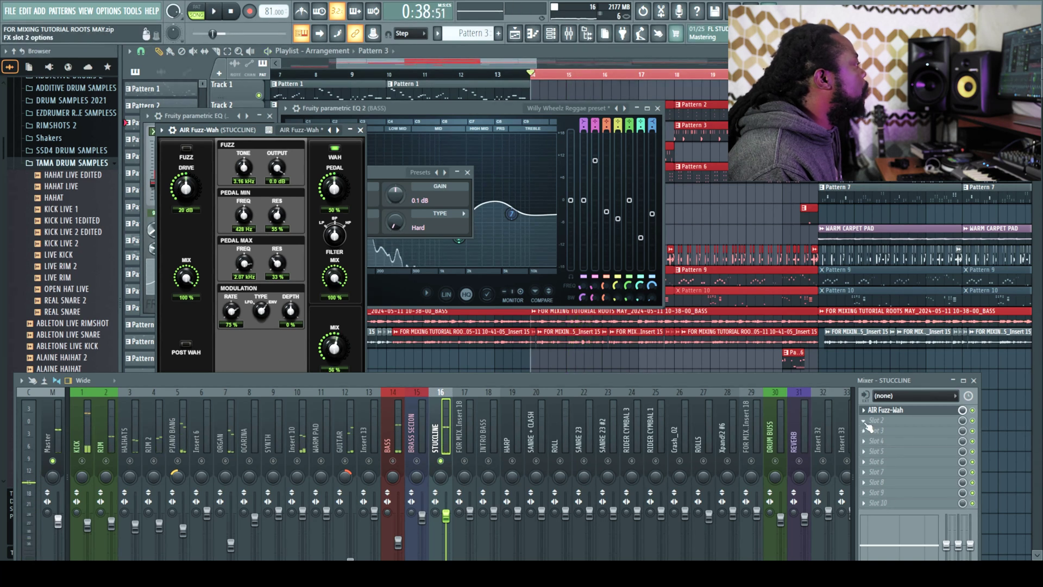
Step: Add Fruity parametric EQ 2 to STUCCLINE's second effect slot and make band 2 a high pass with Gentle 8 order
left_click(869, 421)
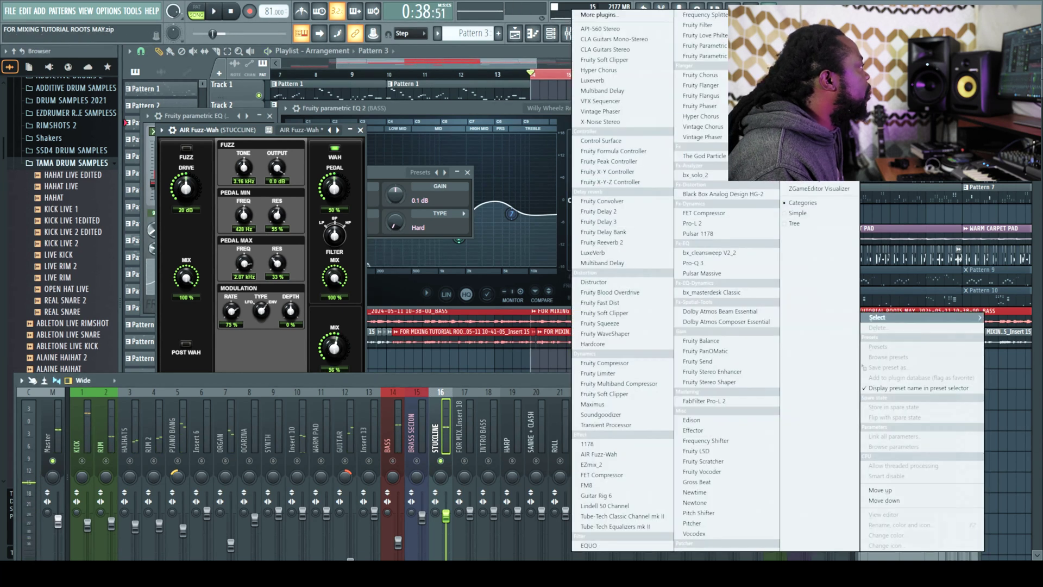
left_click(724, 57)
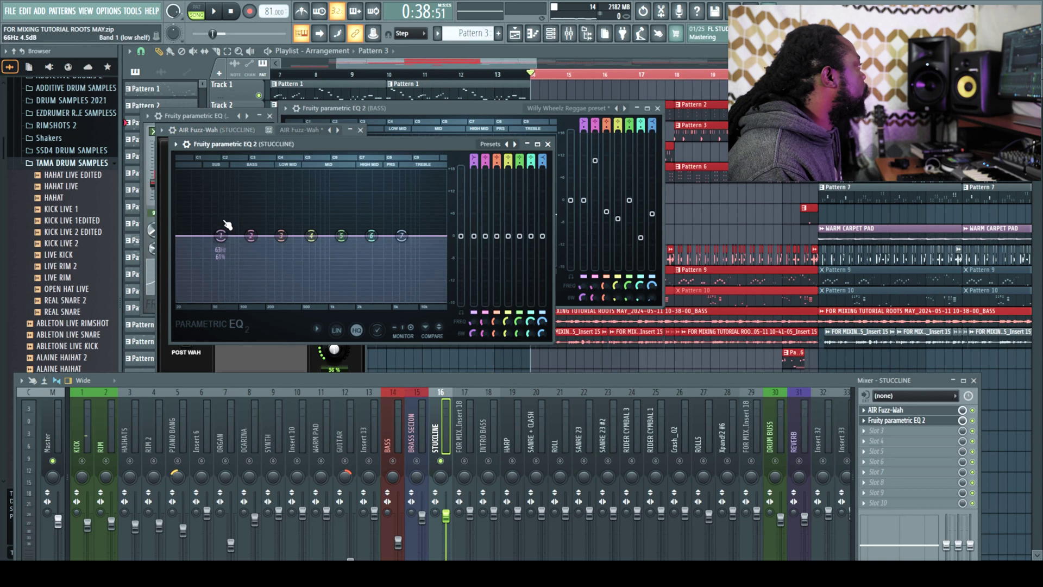
right_click(251, 238)
mouse_move(274, 264)
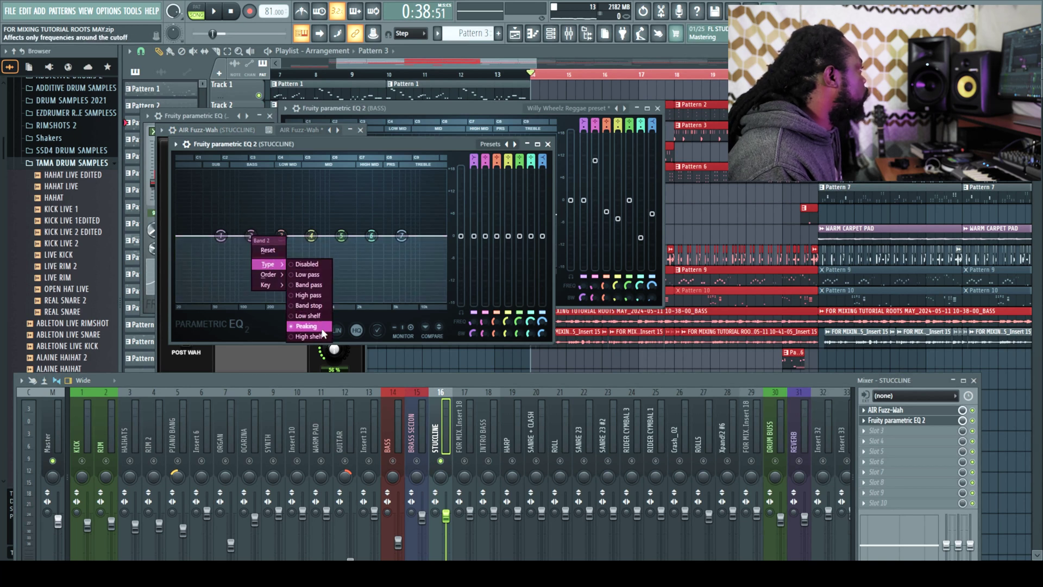
left_click(308, 295)
right_click(252, 238)
mouse_move(269, 275)
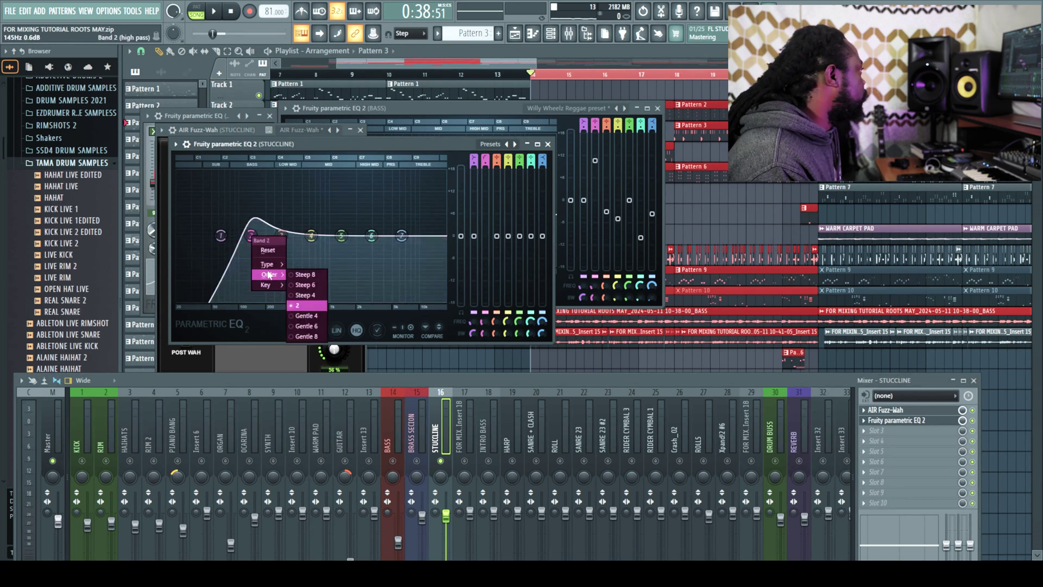
left_click(311, 337)
Step: Dip STUCCLINE's EQ band 3 to about -1.5 dB at 147 Hz and boost the upper bands, peaking band 6 near 4 kHz
left_click_drag(281, 236, 257, 248)
key("space")
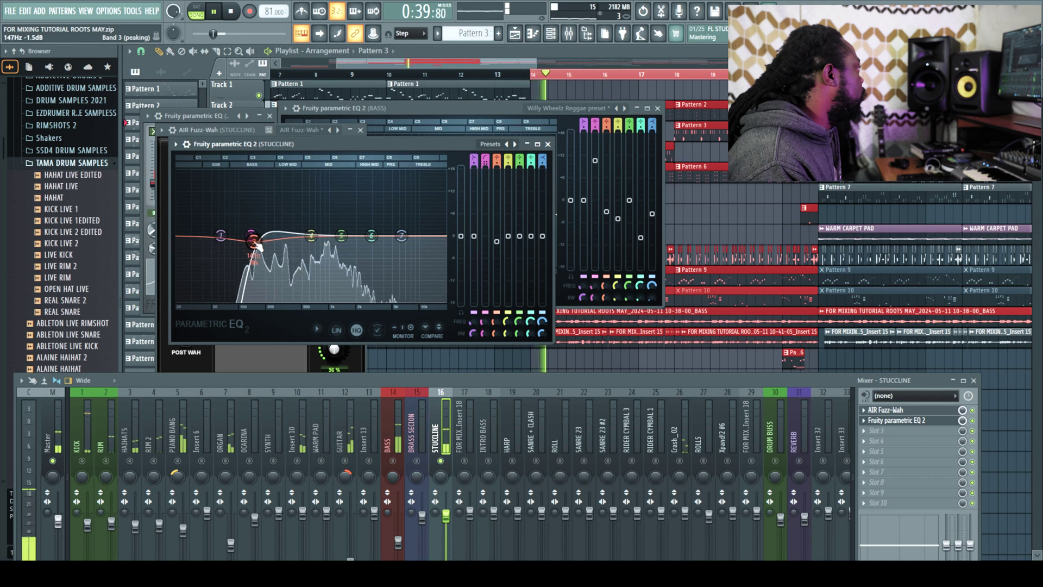
left_click_drag(373, 245, 411, 231)
left_click_drag(341, 235, 382, 220)
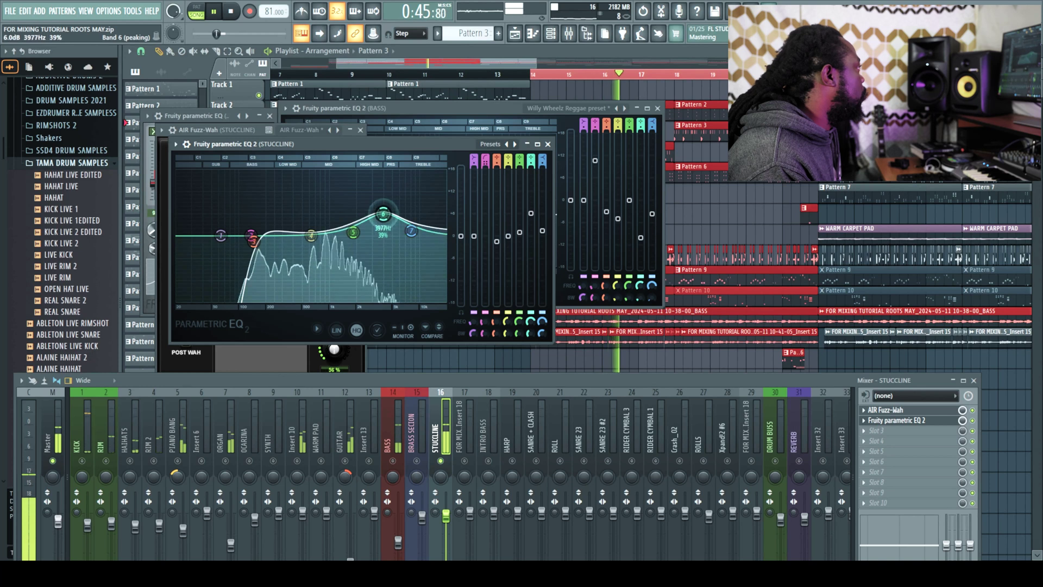
Step: Load Fruity Multiband Compressor in STUCCLINE's third effect slot and level the track at about -3.5 dB in the full mix
left_click(897, 430)
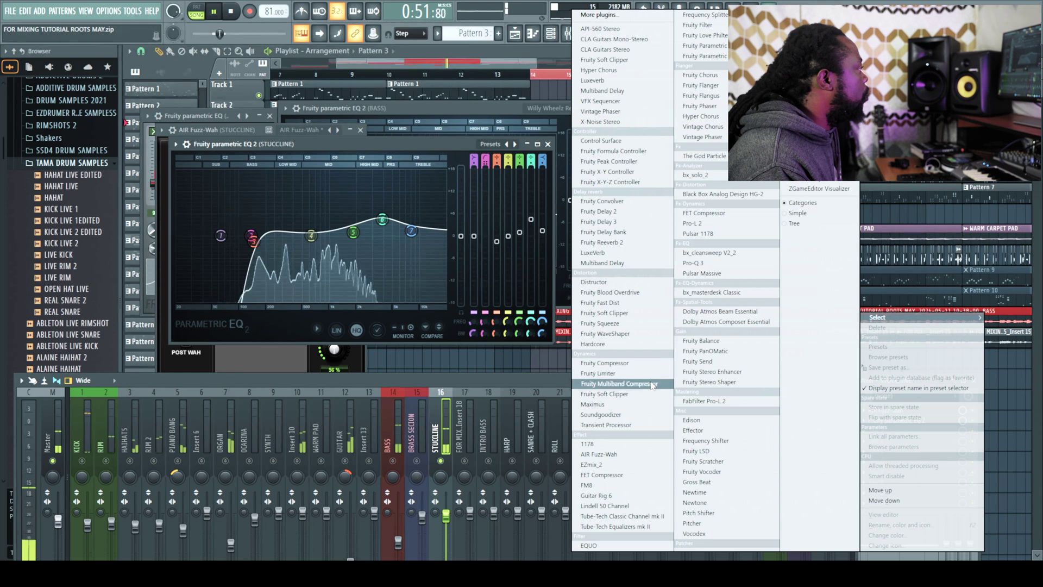
left_click(619, 384)
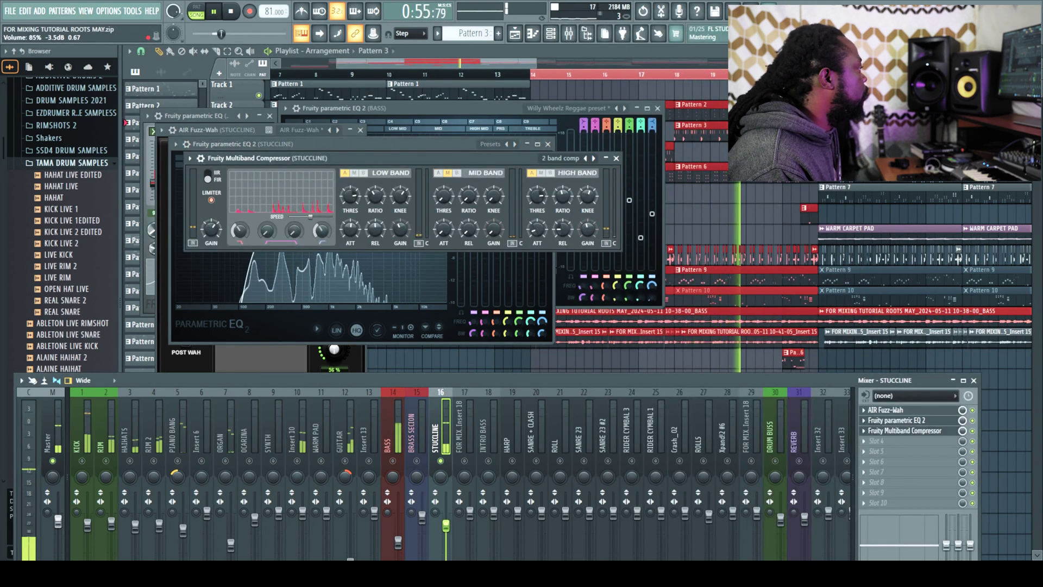
right_click(441, 460)
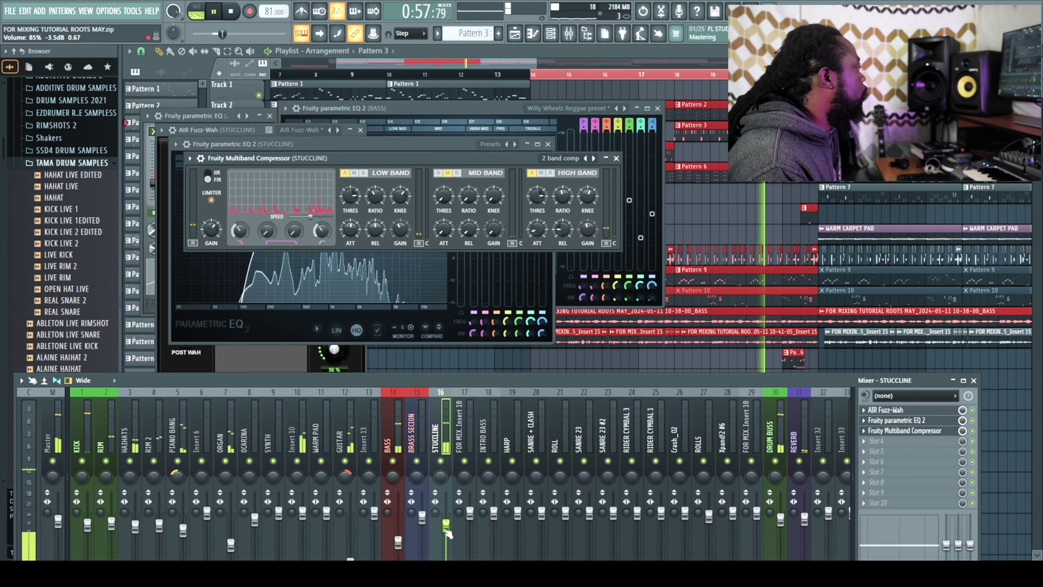
left_click(619, 121)
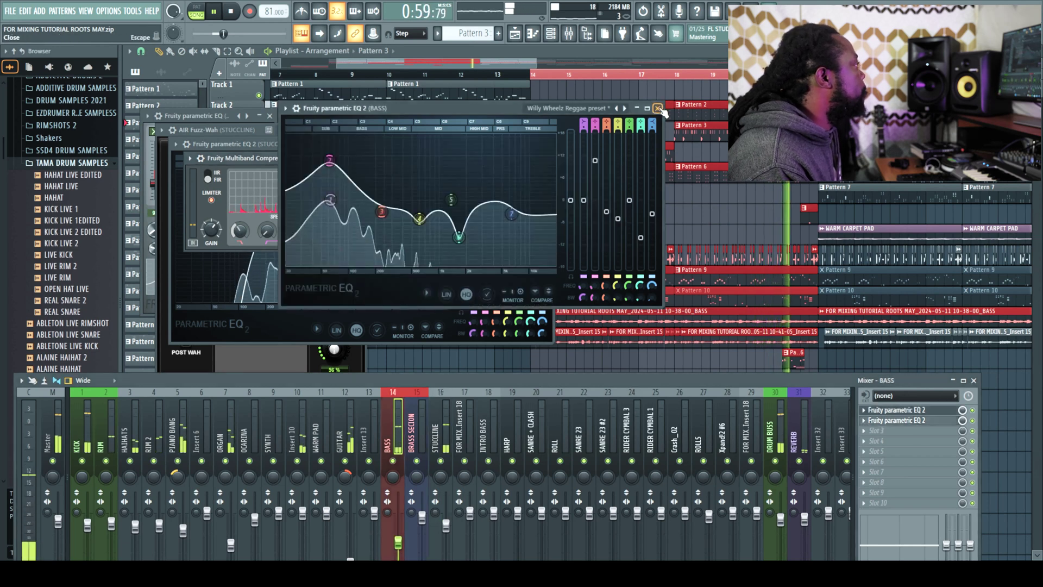
Step: Close the BASS EQ, PIANO BANG compressor and STUCCLINE EQ windows, then raise the mixer window and restart playback
left_click(658, 108)
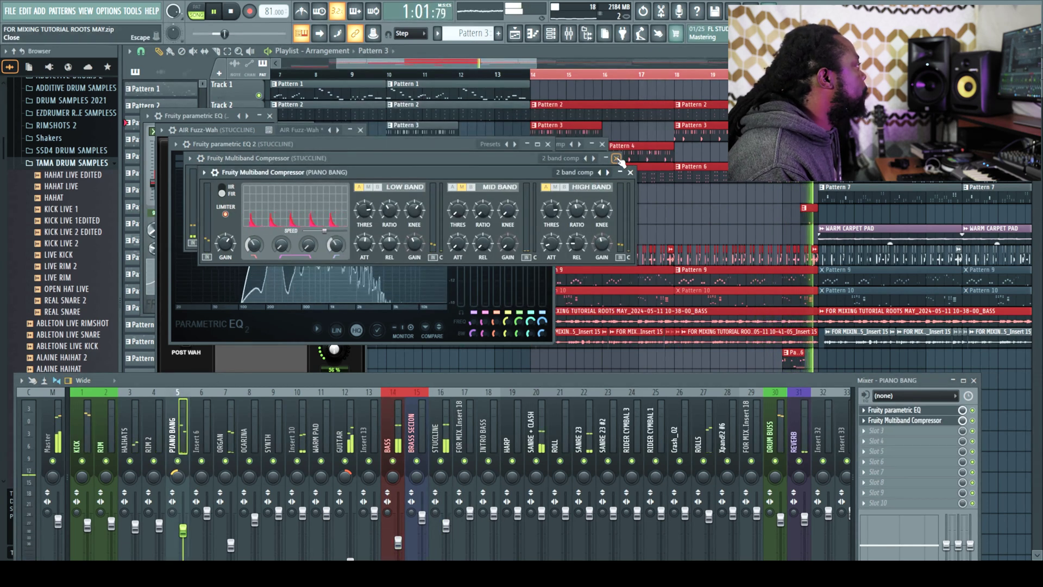
left_click(630, 173)
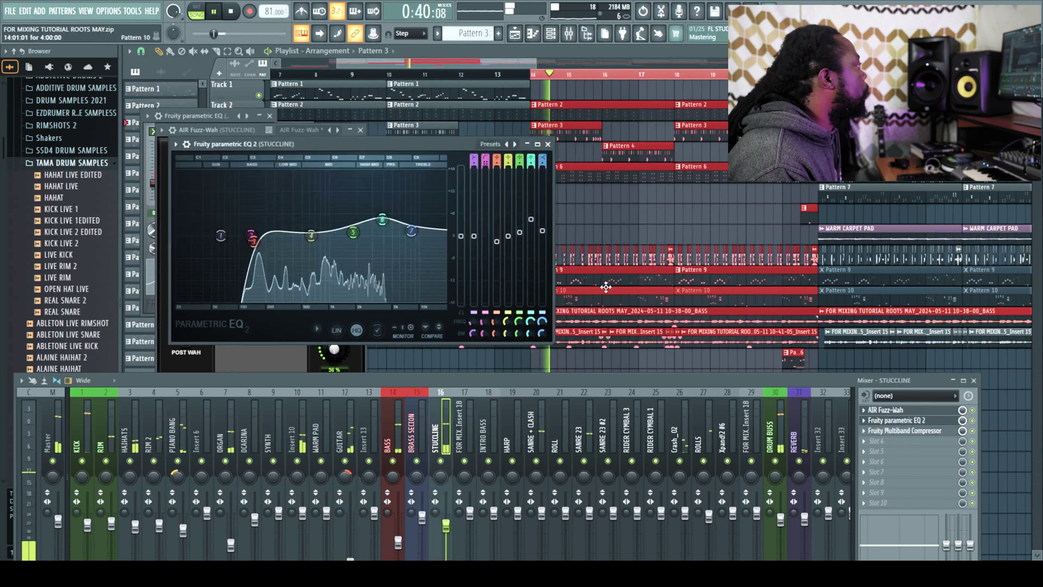
left_click(549, 144)
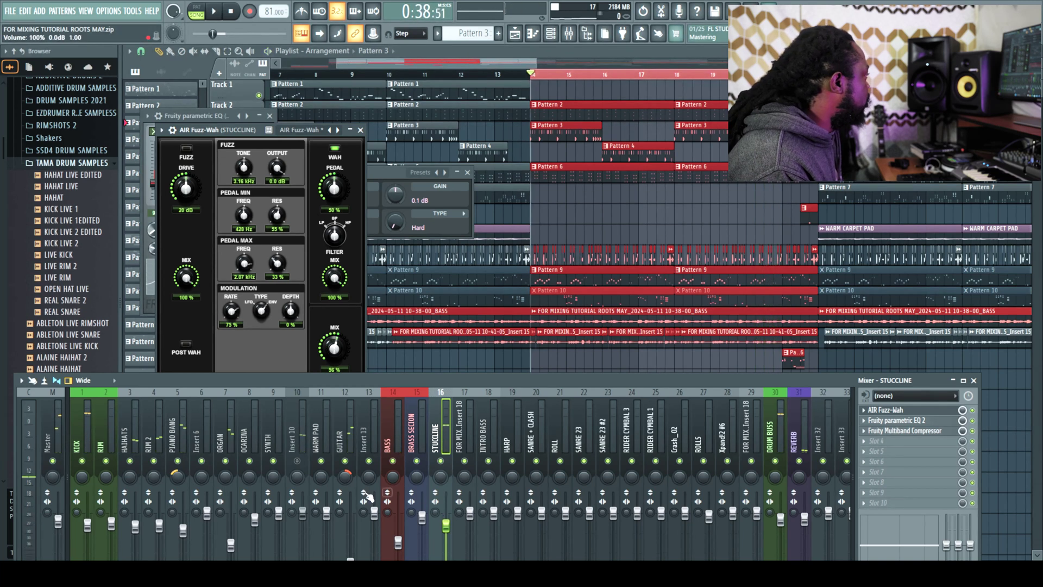
left_click_drag(473, 374, 471, 322)
key("space")
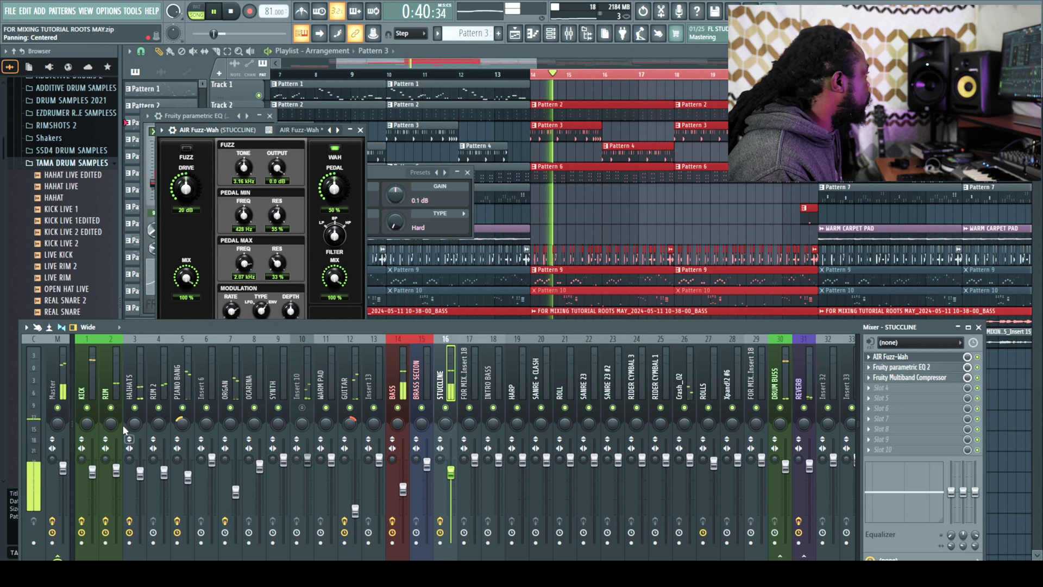
Step: Load Fruity Multiband Compressor in the RIM 2 track's first effect slot and close its window
left_click(158, 412)
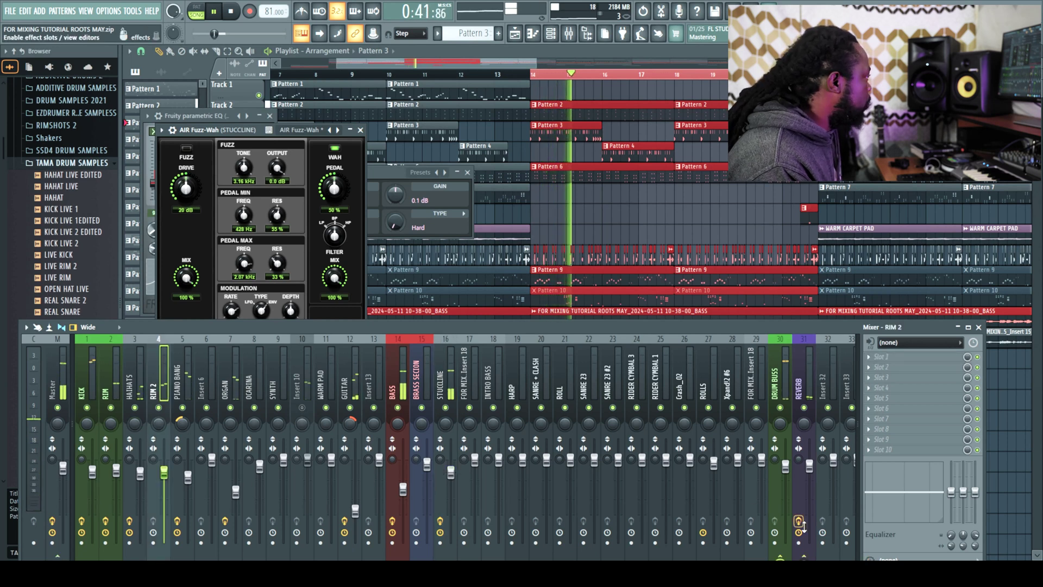
left_click(886, 386)
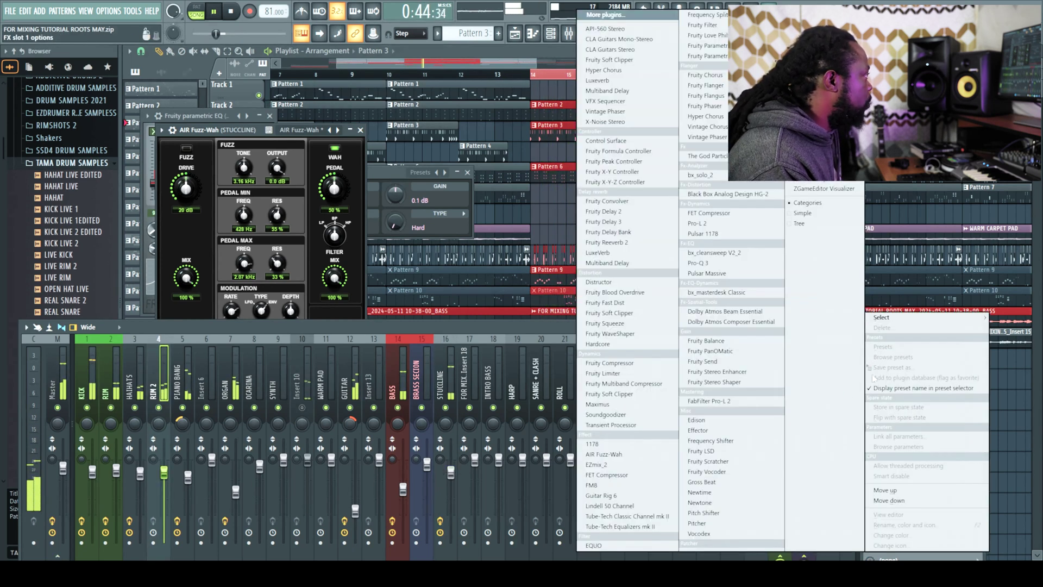
left_click(625, 383)
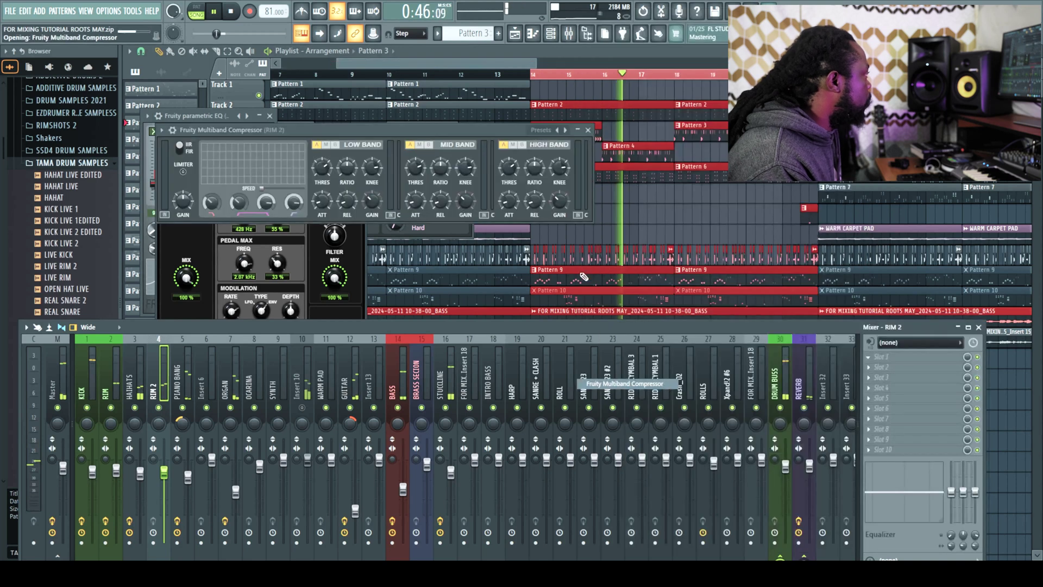
left_click(588, 130)
left_click(445, 380)
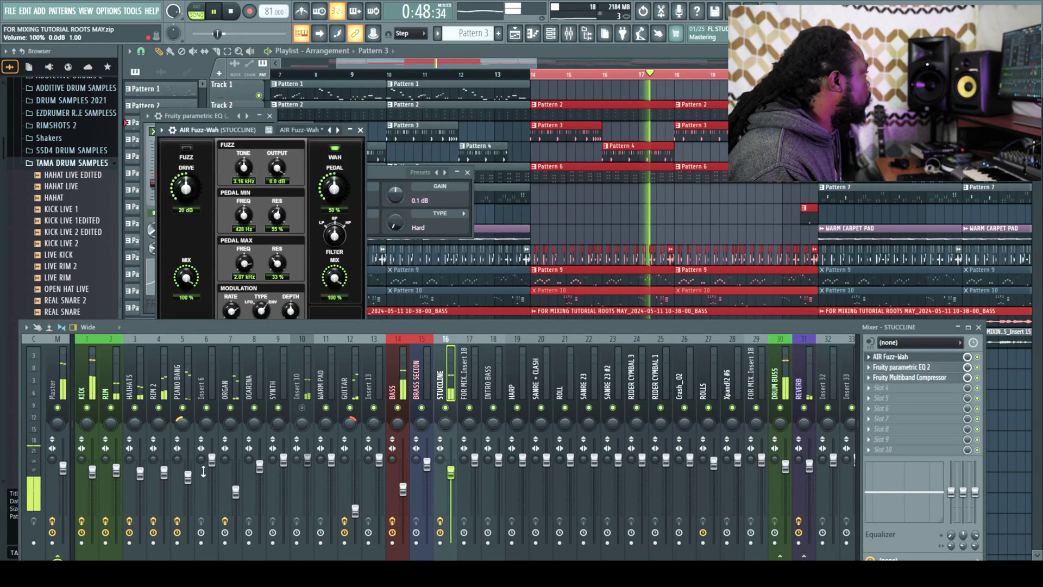
Step: Lower RIM 2's fader slightly and boost the mid band of its built-in track equalizer during playback
left_click(162, 413)
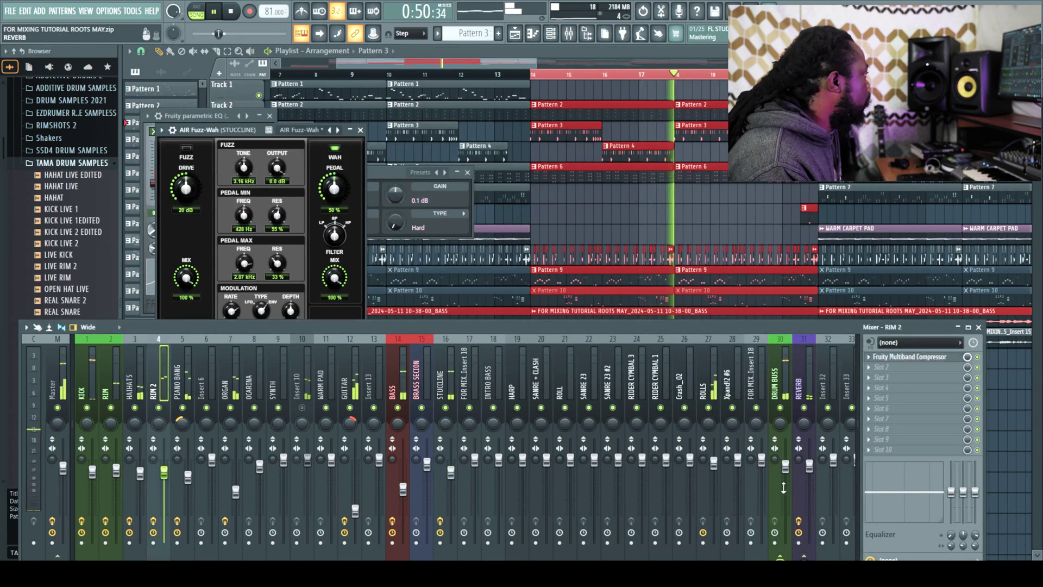
left_click_drag(163, 471, 163, 476)
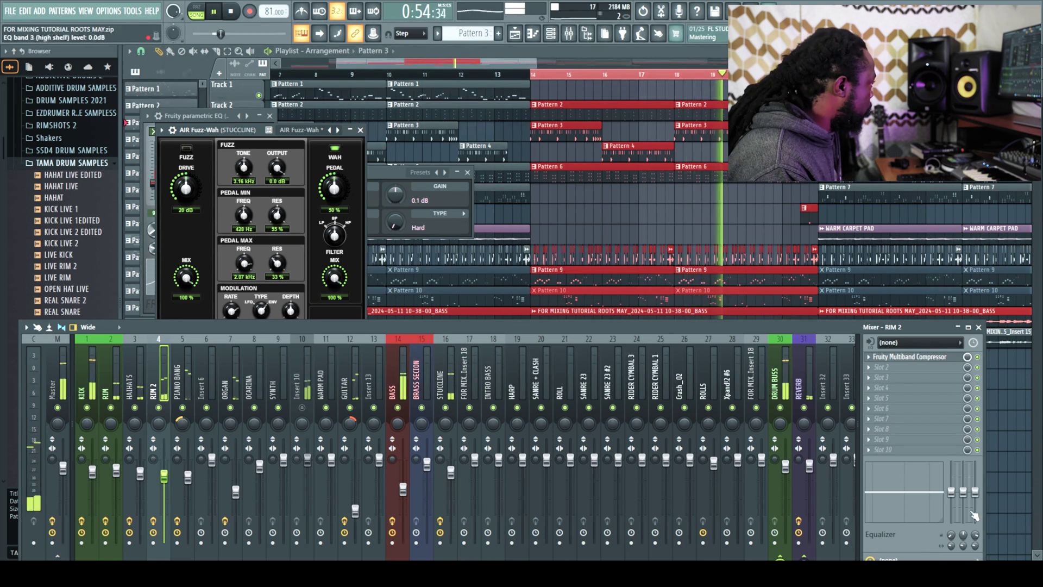
left_click_drag(890, 519, 913, 472)
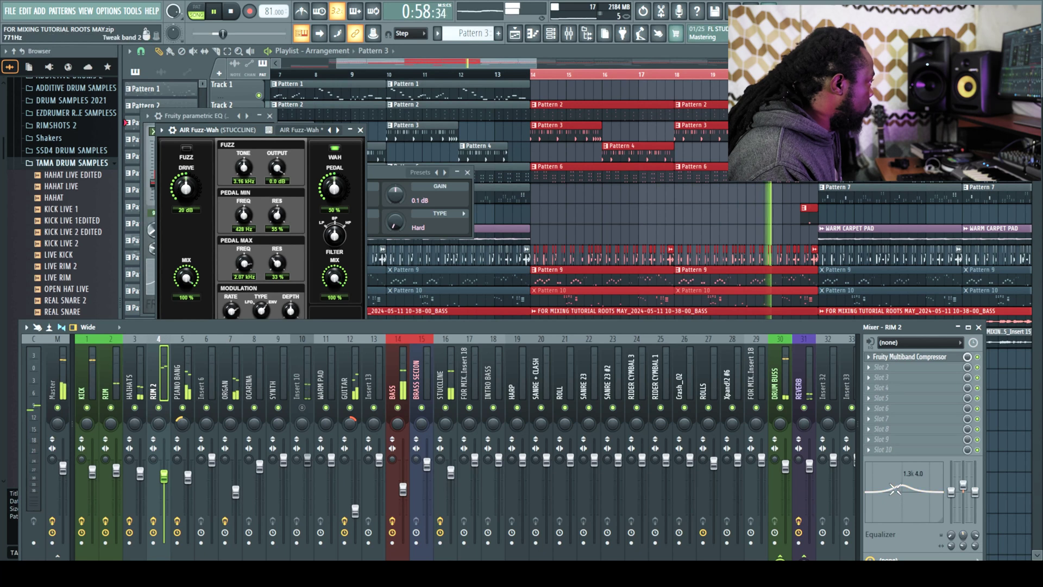
left_click(107, 388)
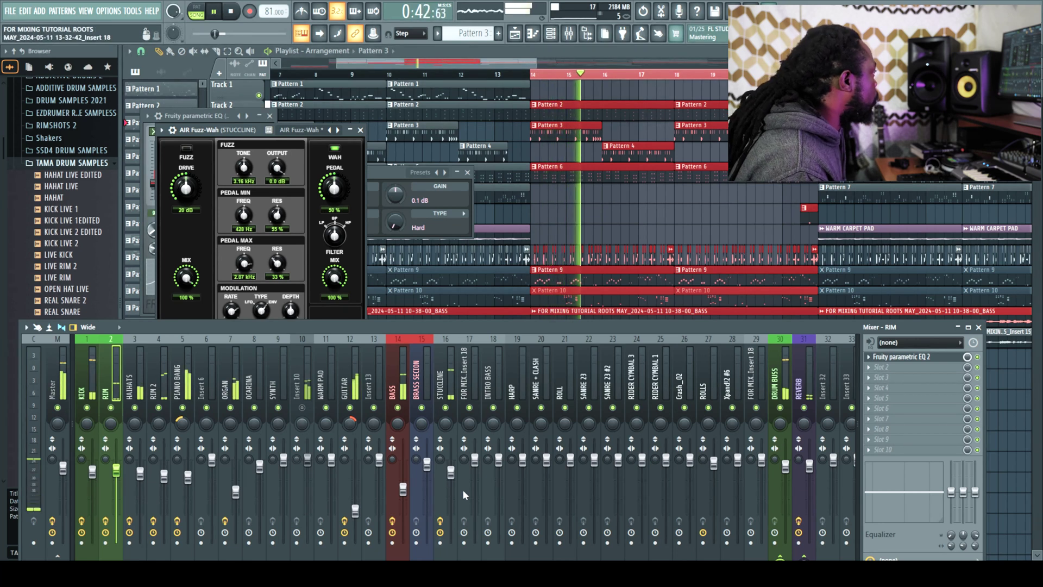
Step: Lower the STUCCLINE fader to about -8.7 dB while listening to the full mix
left_click_drag(453, 473, 455, 496)
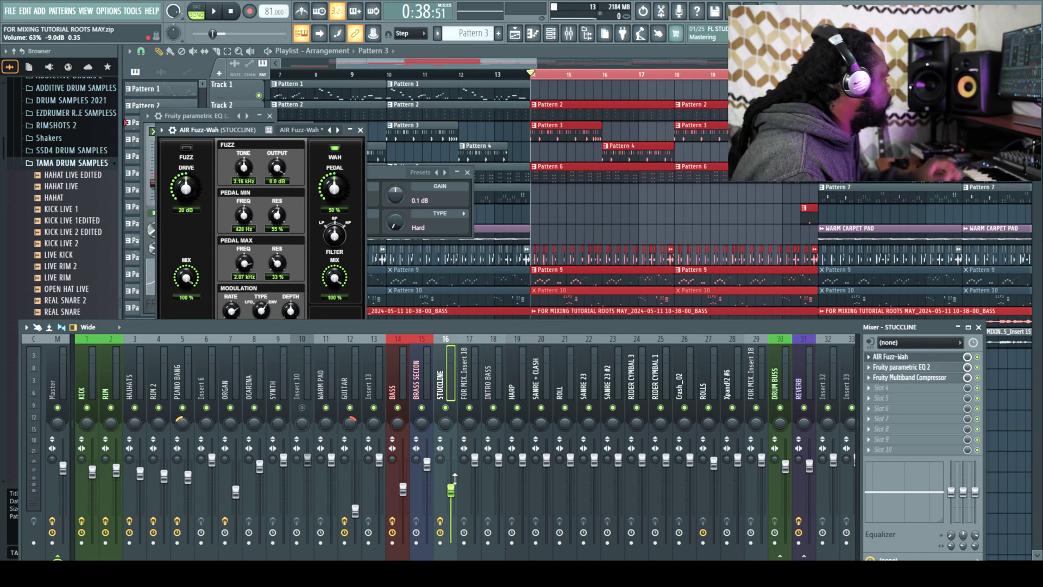
key("space")
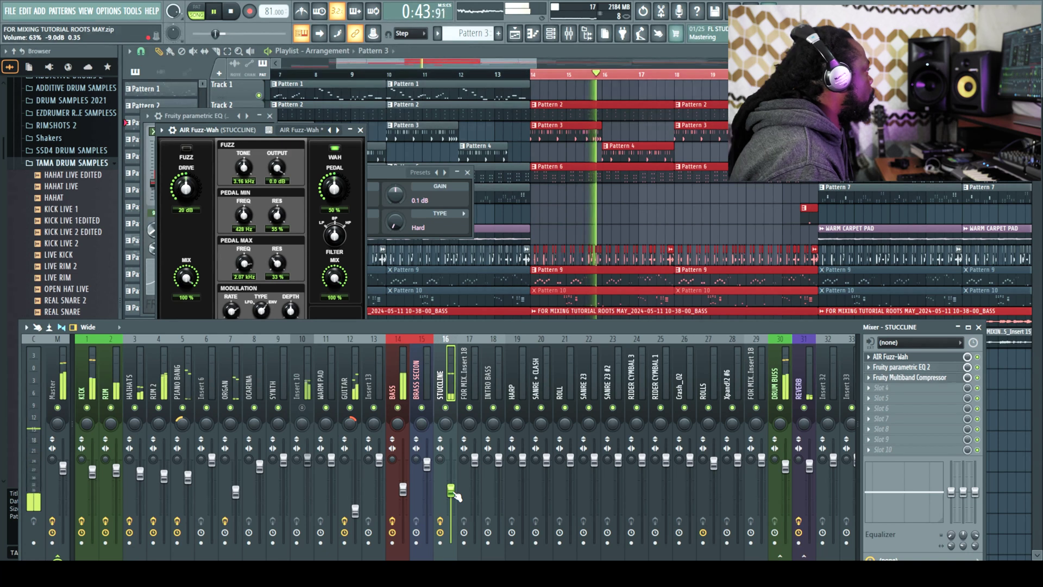
left_click_drag(452, 492, 454, 499)
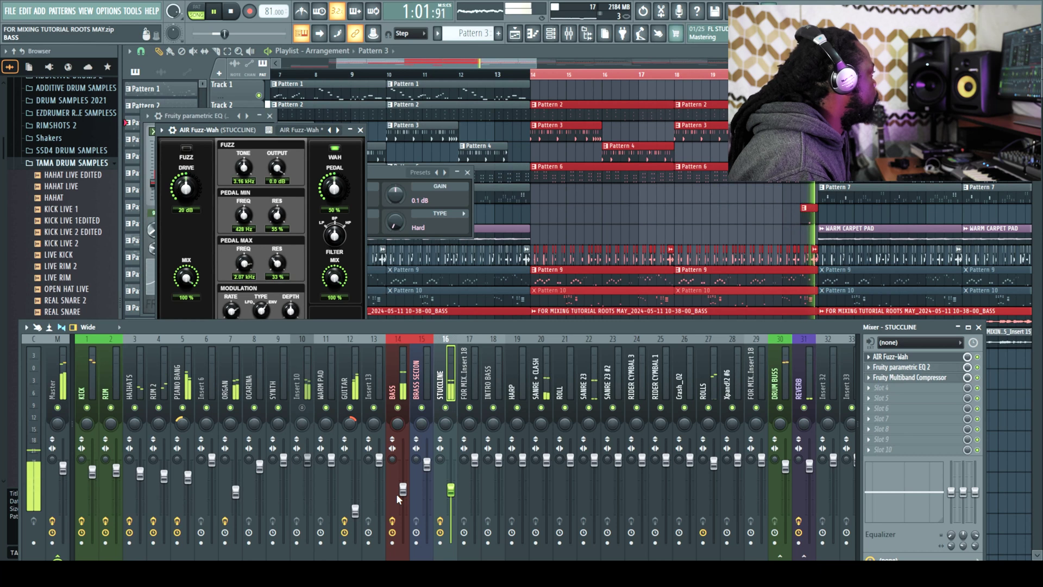
key("space")
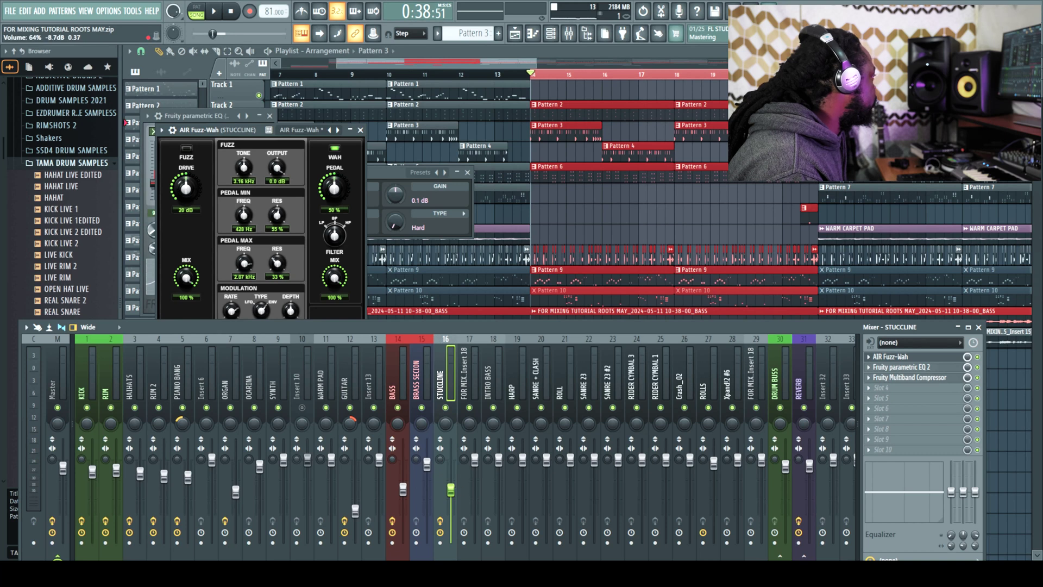
left_click(93, 472)
left_click(117, 471)
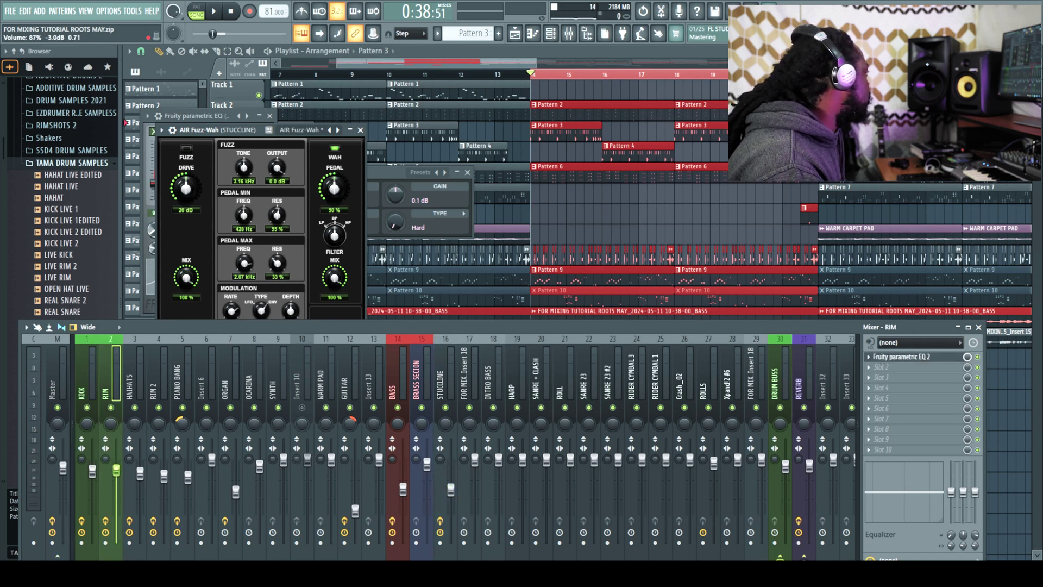
left_click(132, 386)
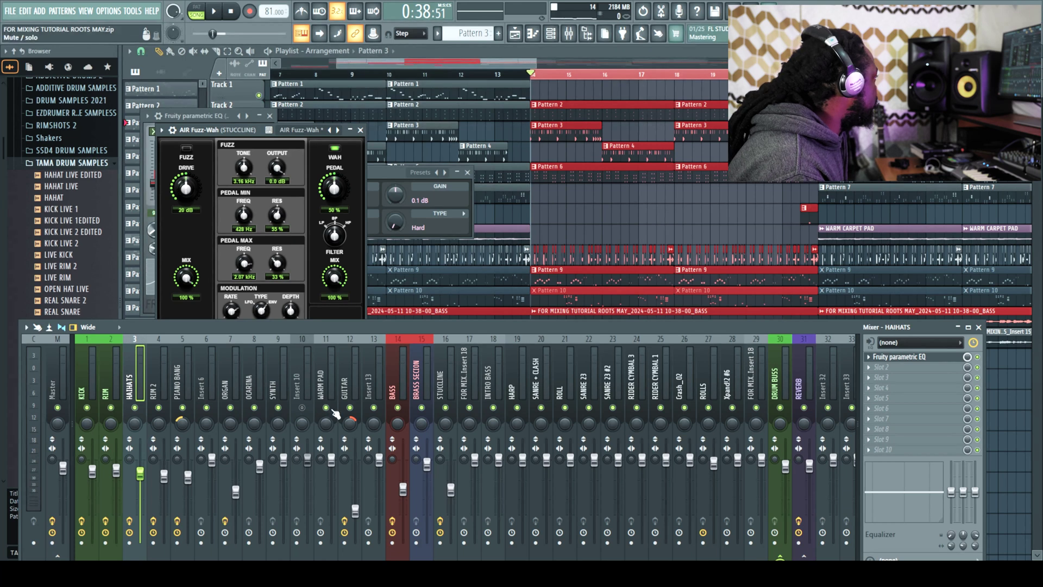
Step: Solo Insert 10 and load Fruity Parametric EQ 2 in its first effect slot, with the mixer lowered to expose the EQ
key("space")
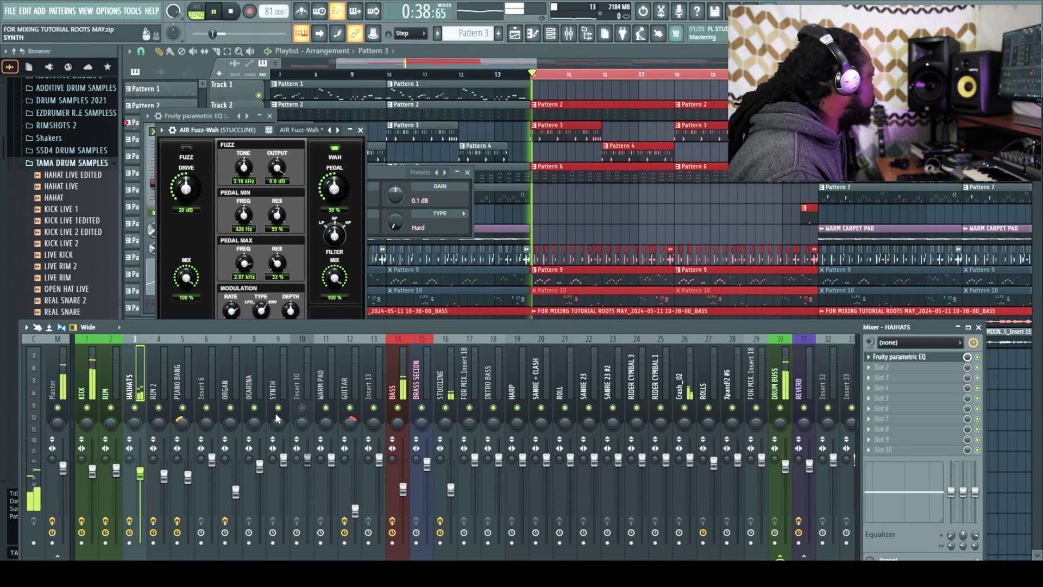
left_click(298, 387)
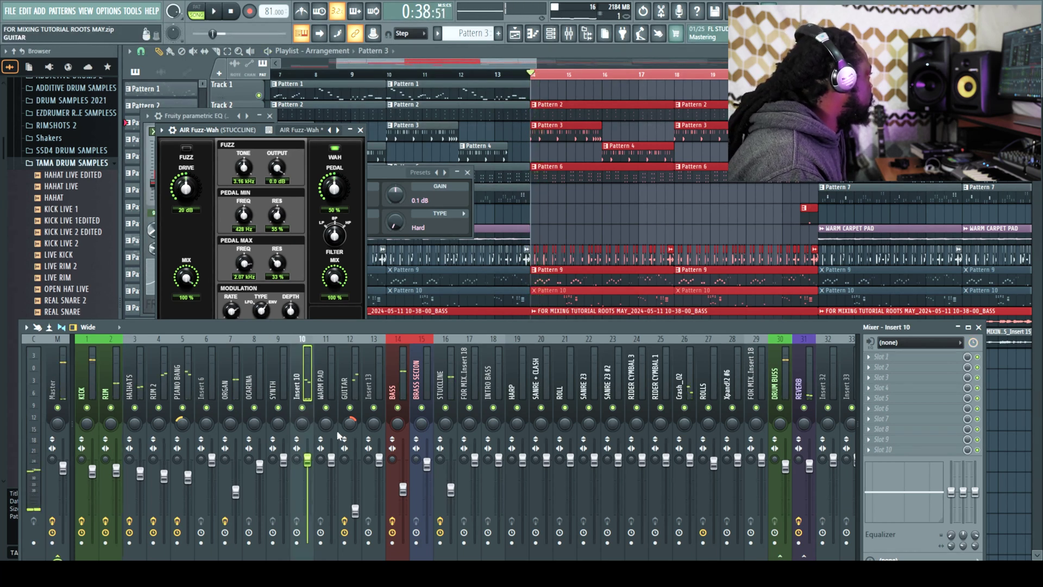
right_click(303, 408)
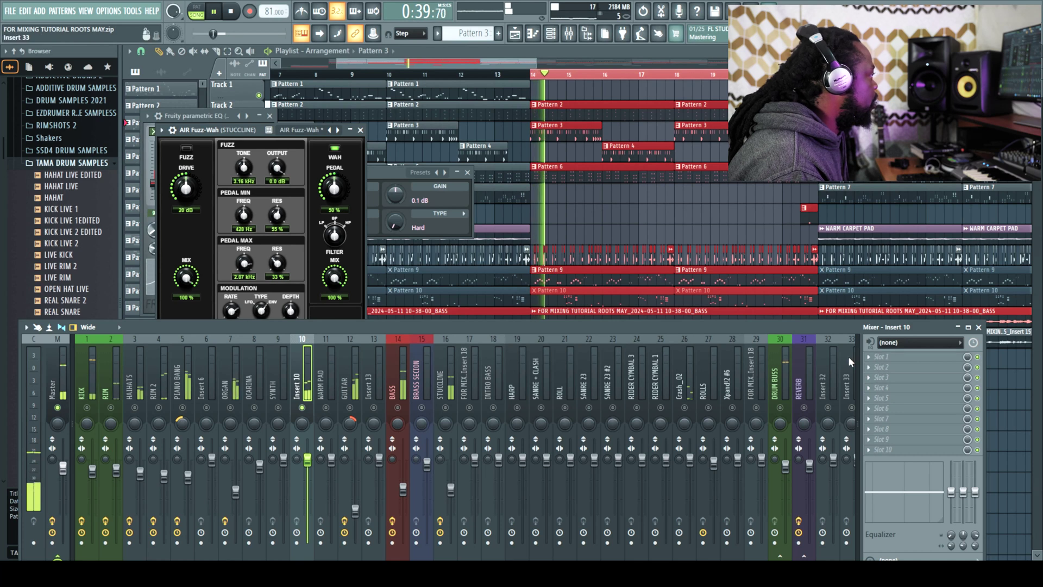
left_click(902, 357)
left_click(706, 56)
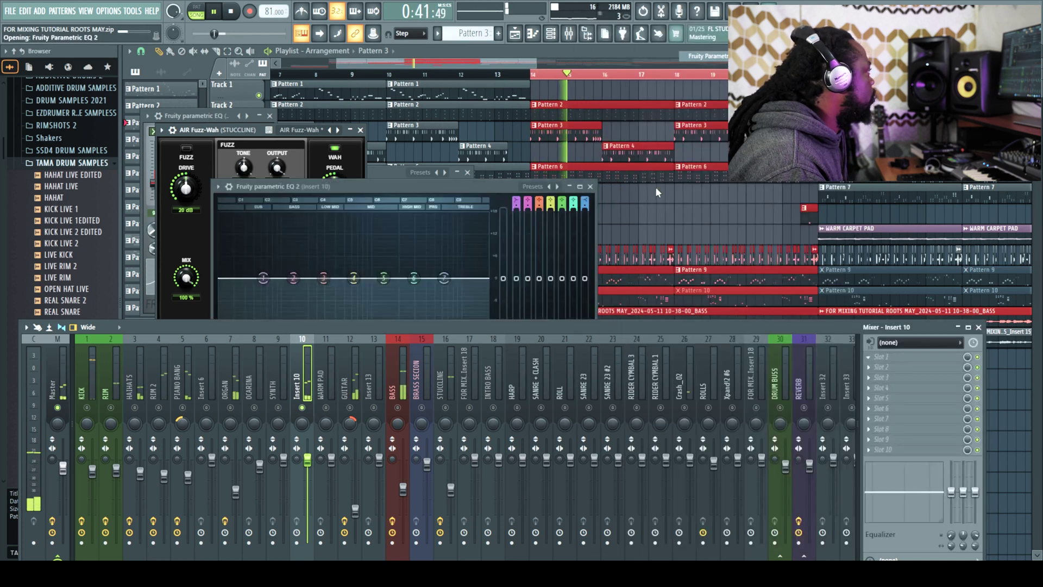
left_click_drag(428, 325, 429, 374)
key("space")
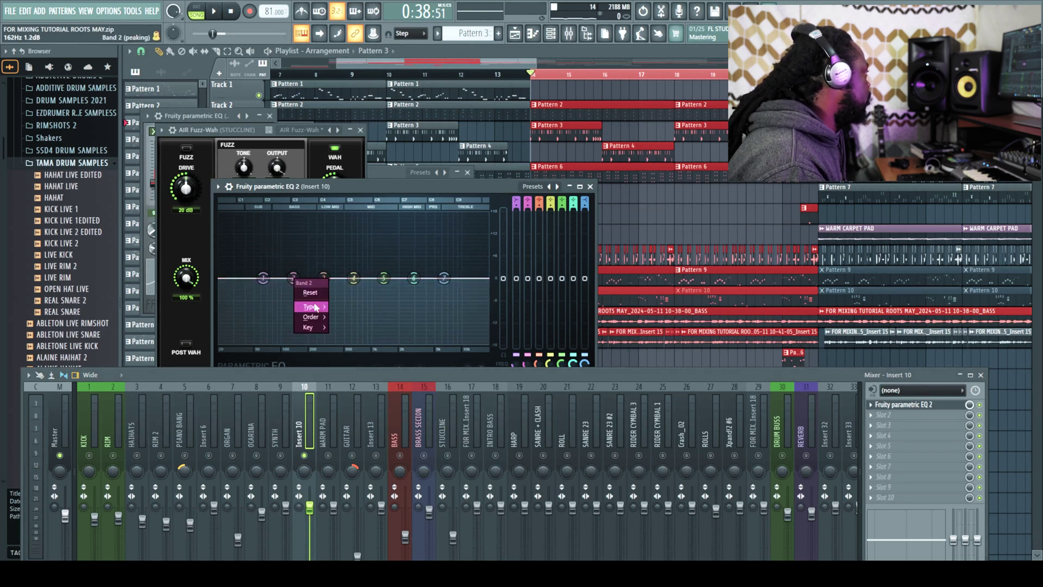
Step: Make band 2 of Insert 10's EQ a high pass with Gentle 8 order
mouse_move(312, 307)
left_click(351, 338)
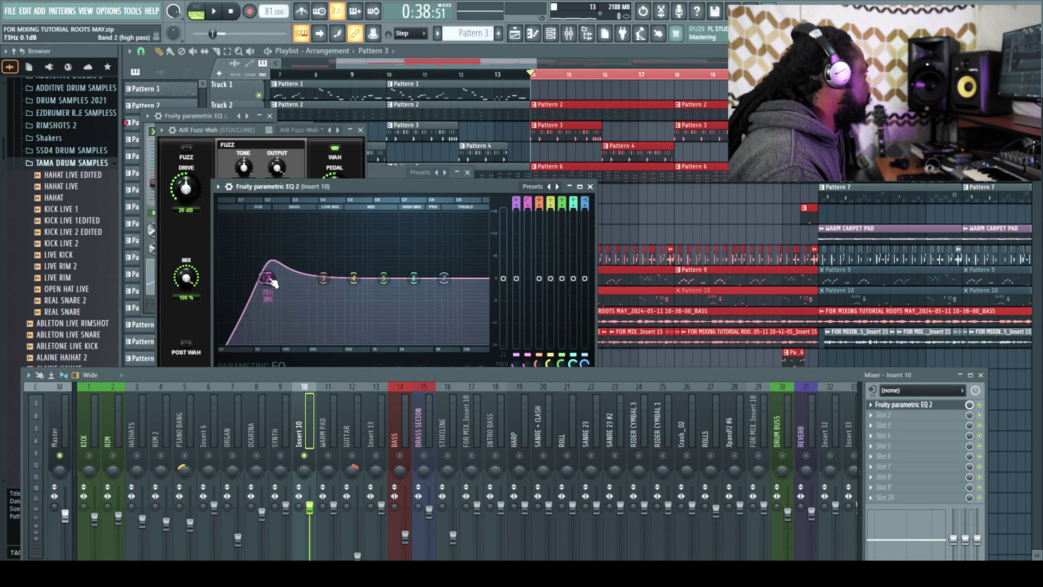
right_click(273, 283)
mouse_move(297, 327)
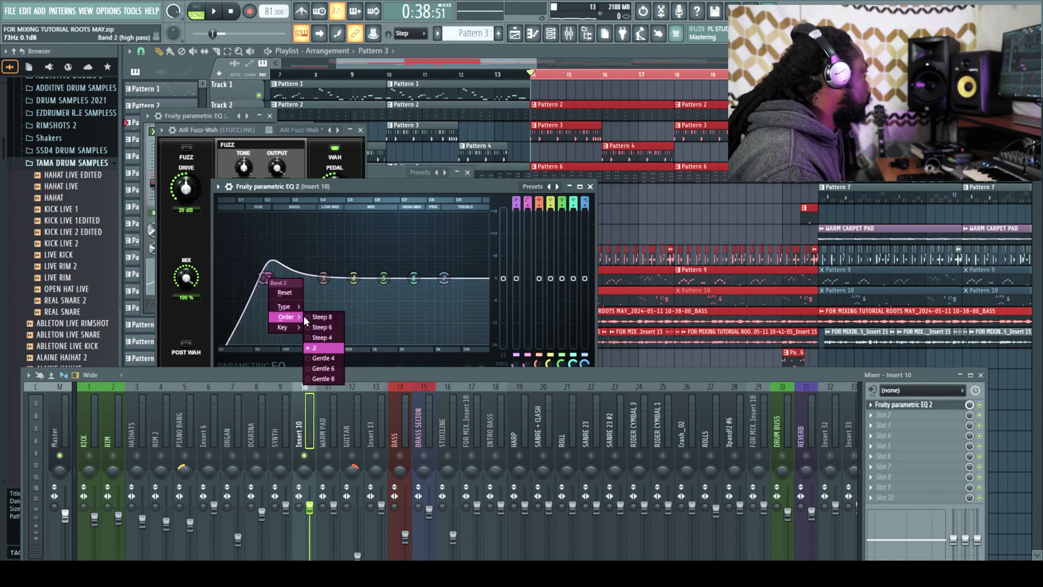
left_click(335, 377)
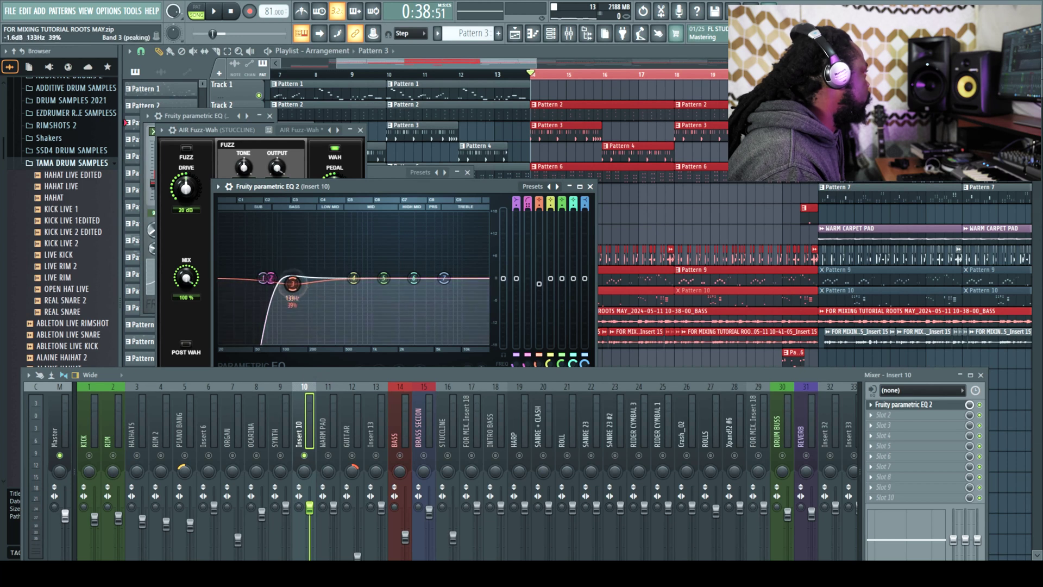
Step: Dip Insert 10's EQ band 3 near 133 Hz and set the band 2 high-pass cutoff to about 225 Hz, comparing it with 88 Hz
key("space")
left_click_drag(285, 294, 313, 278)
key("space")
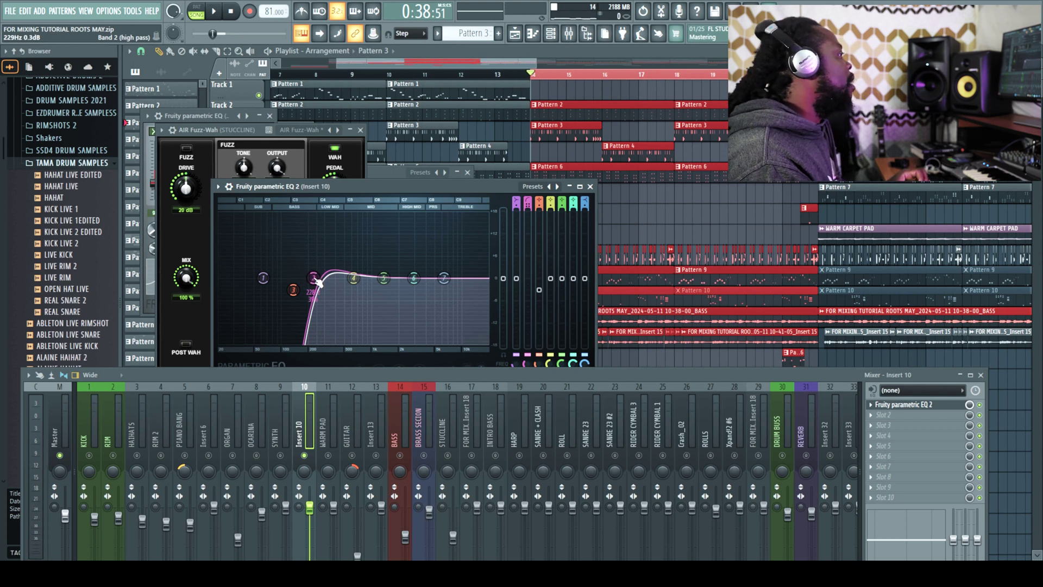
left_click_drag(317, 282, 277, 280)
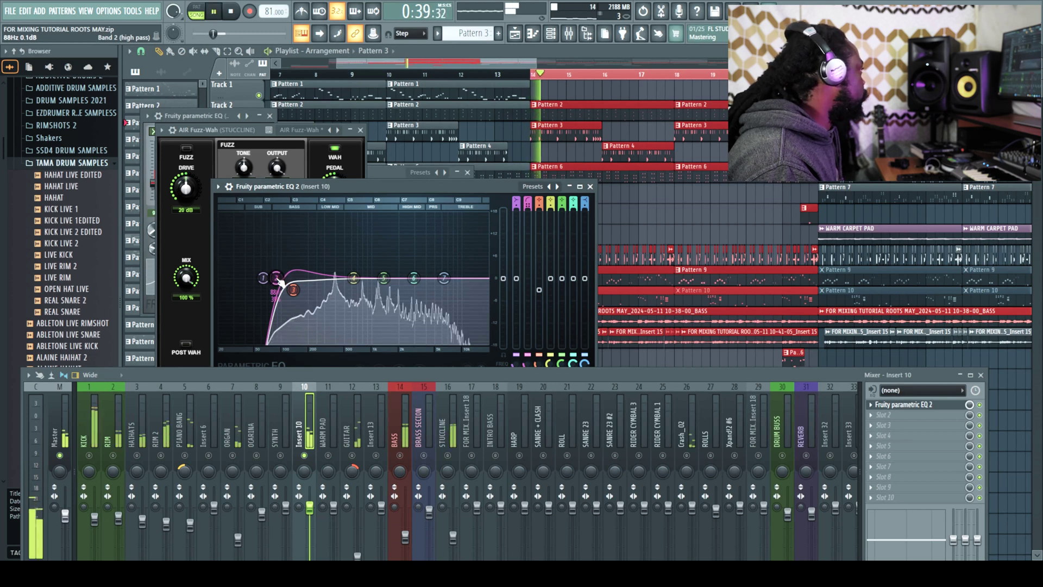
key("space")
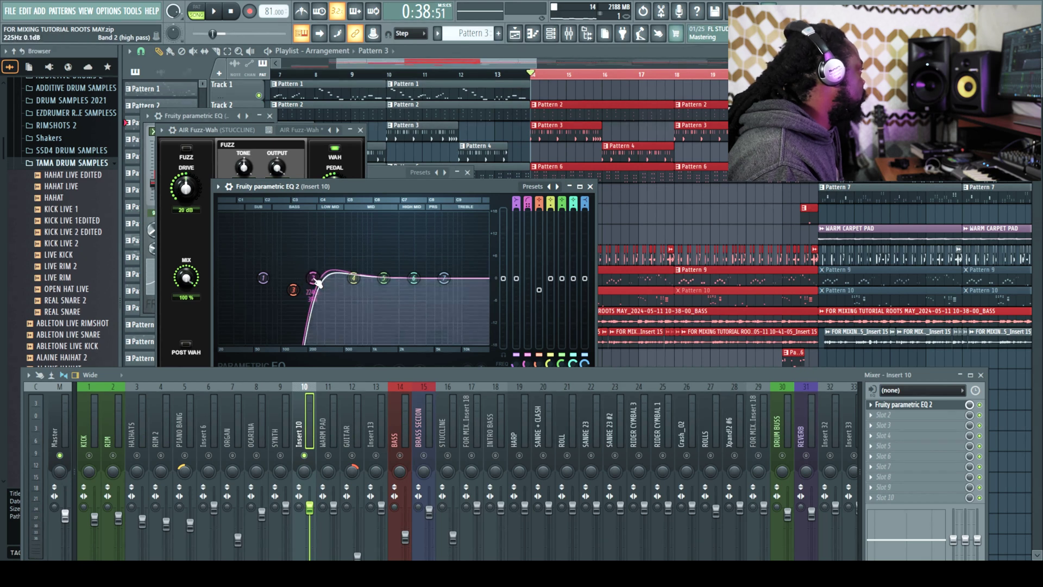
Step: Nudge Insert 10's high-pass cutoff slightly higher and gently boost EQ bands 5, 6 and 7 during playback
left_click_drag(318, 283, 320, 283)
key("space")
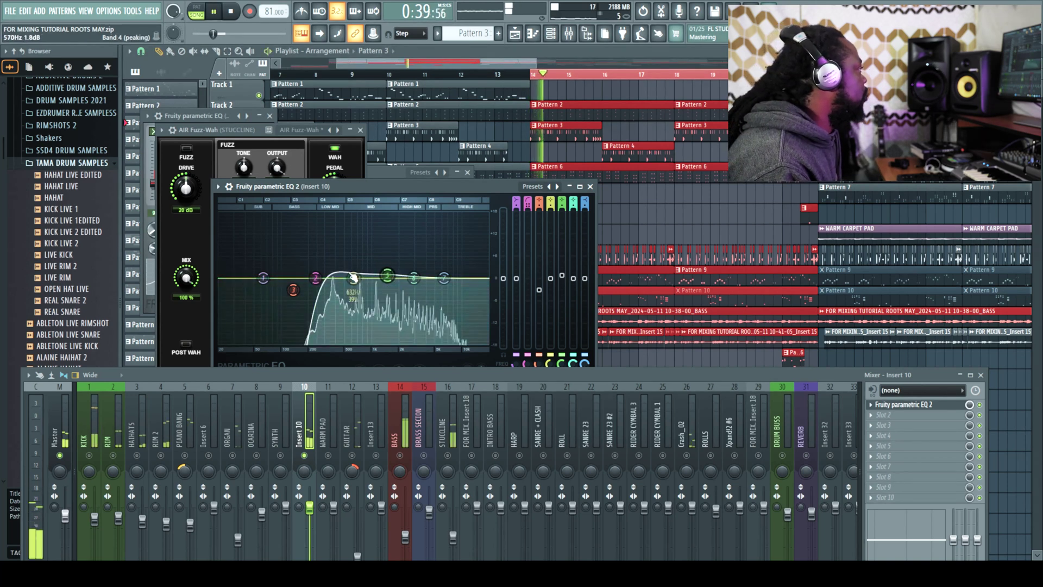
mouse_move(414, 278)
left_mouse_down()
mouse_move(450, 272)
mouse_move(422, 268)
left_mouse_up()
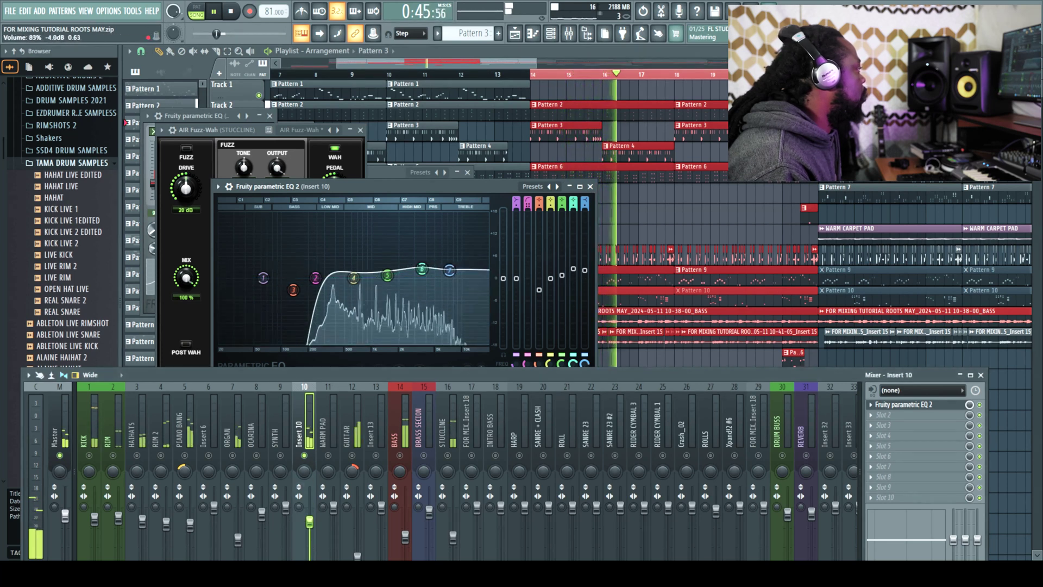
Step: Lower Insert 10's fader to about -3.1 dB and unsolo it to hear it in the full mix
left_click_drag(309, 508, 311, 522)
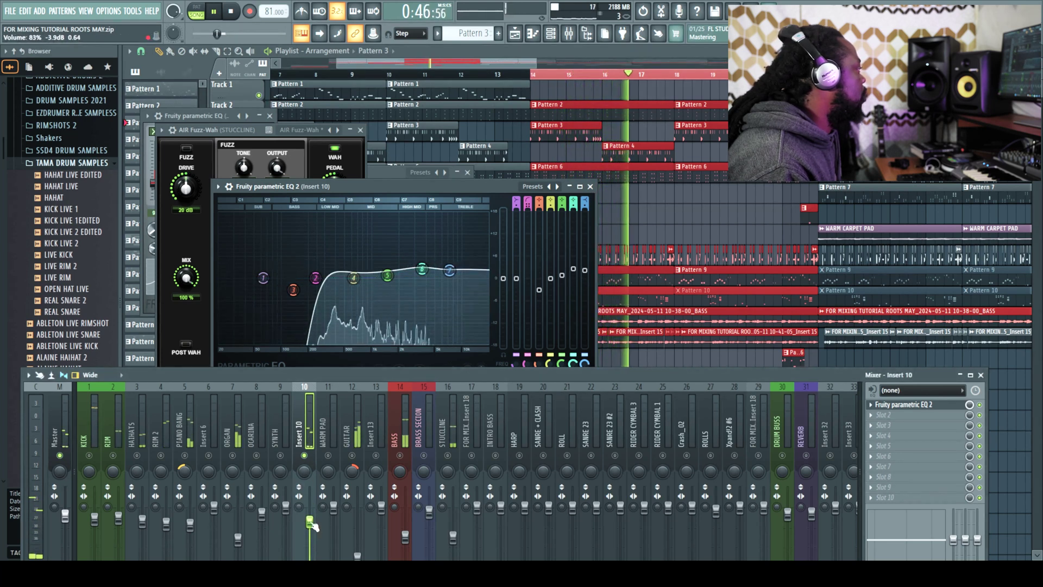
right_click(305, 455)
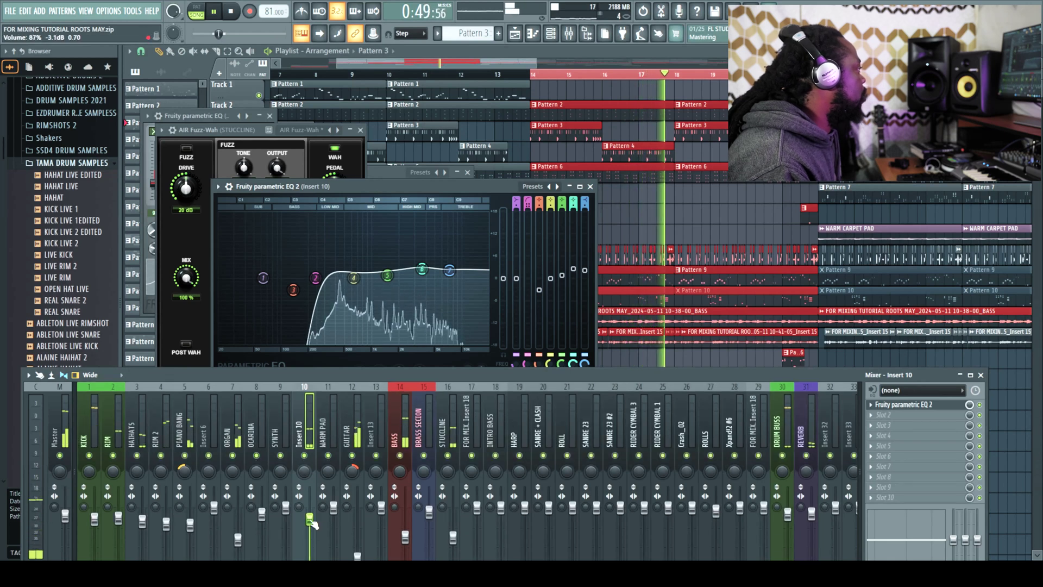
Step: Compare the STUCCLINE and Insert 10 mixer tracks during playback, and close Insert 10's EQ and the mixer
left_click_drag(380, 373, 378, 241)
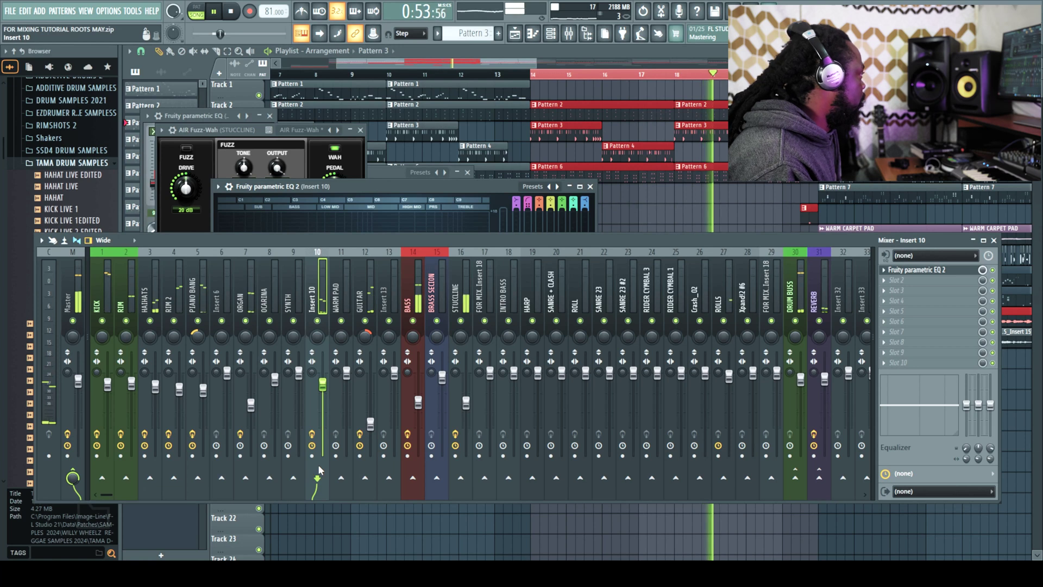
left_click(464, 402)
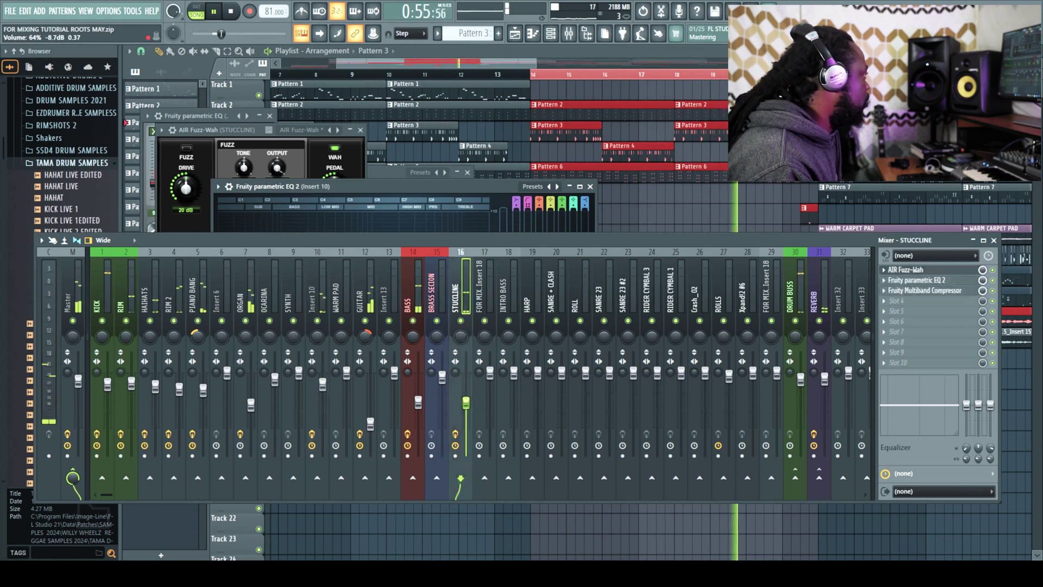
left_click(314, 305)
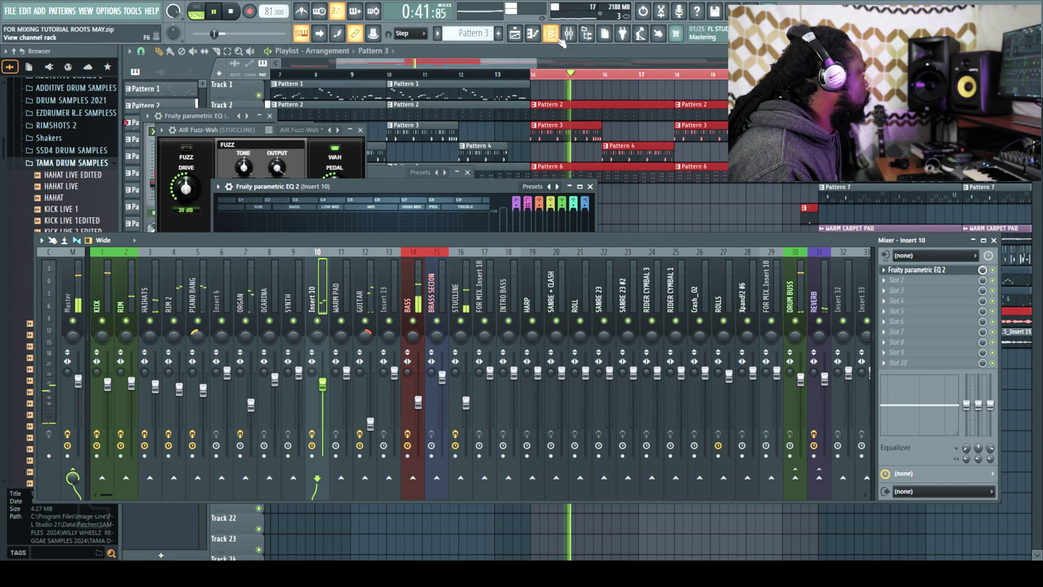
key("space")
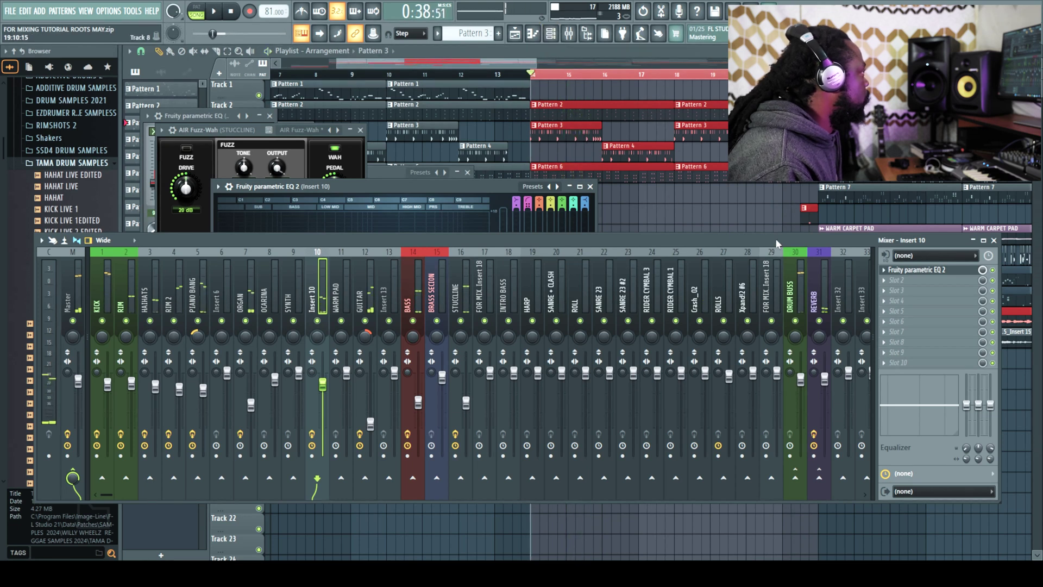
left_click(591, 186)
key("space")
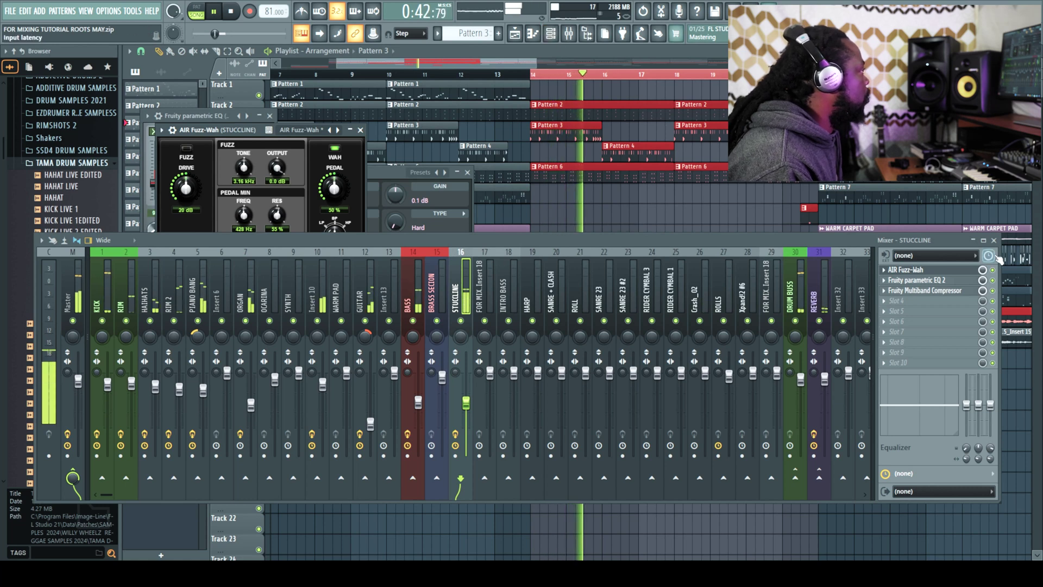
key("F9")
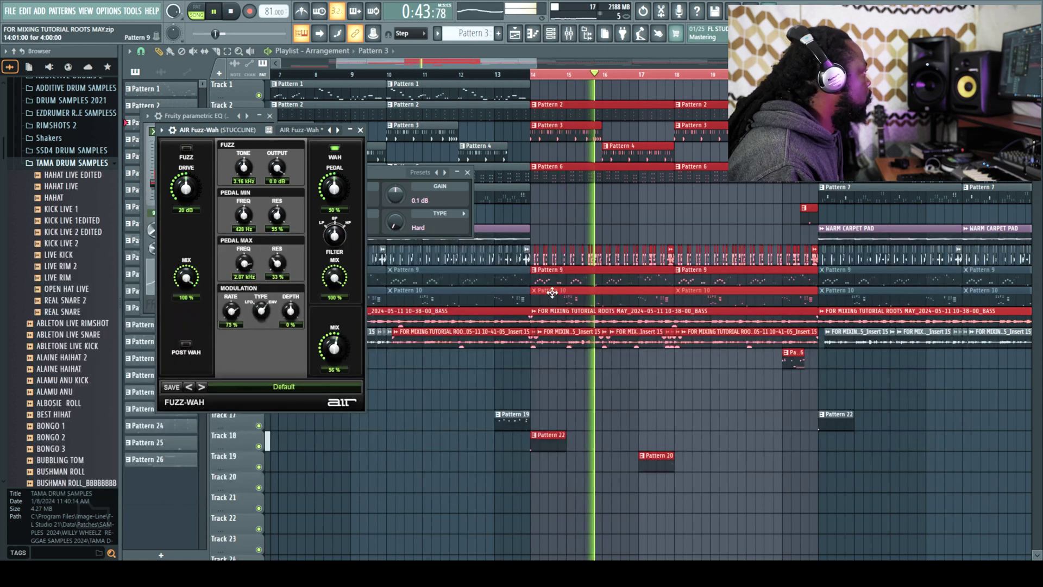
Step: Select Pattern 9, clear the open plugin windows, switch to pattern playback and open the pattern's Hybrid instrument
left_click(623, 279)
key("F12")
key("l")
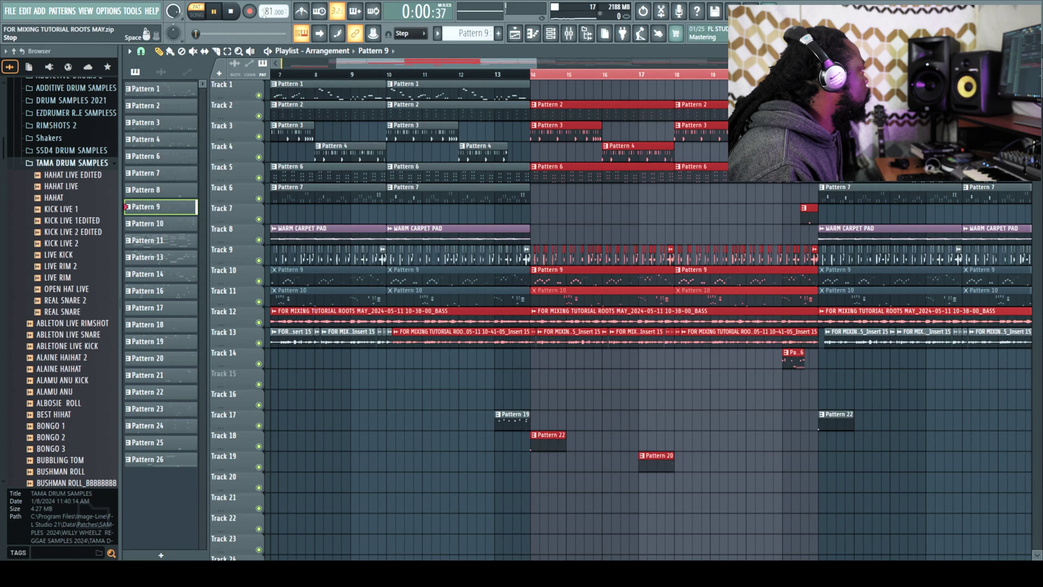
left_click(550, 33)
left_click(215, 234)
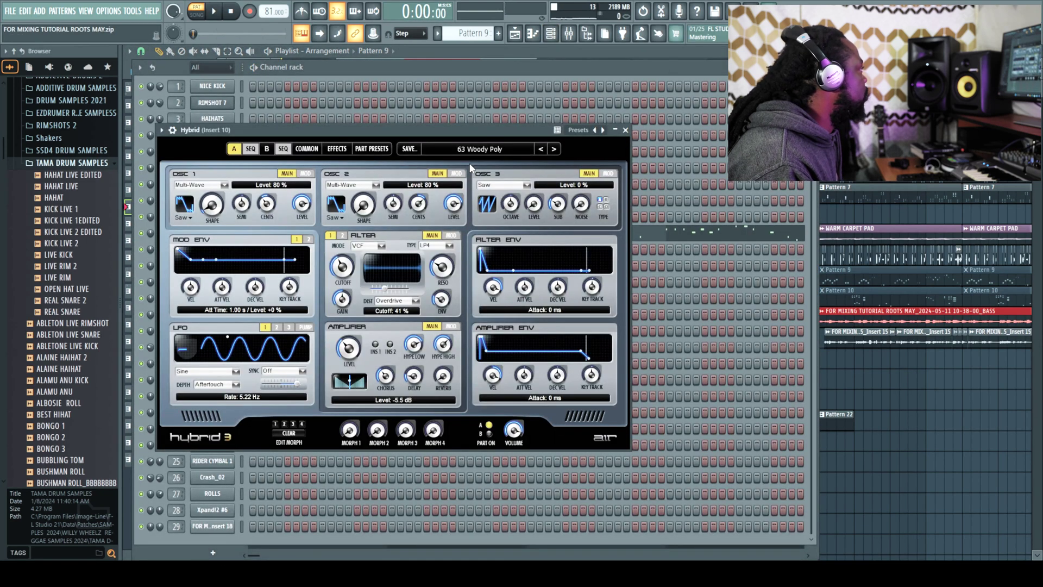
Step: Browse Hybrid's Poly Synths presets, keep 63 Woody Poly and close the instrument
left_click(496, 150)
mouse_move(470, 259)
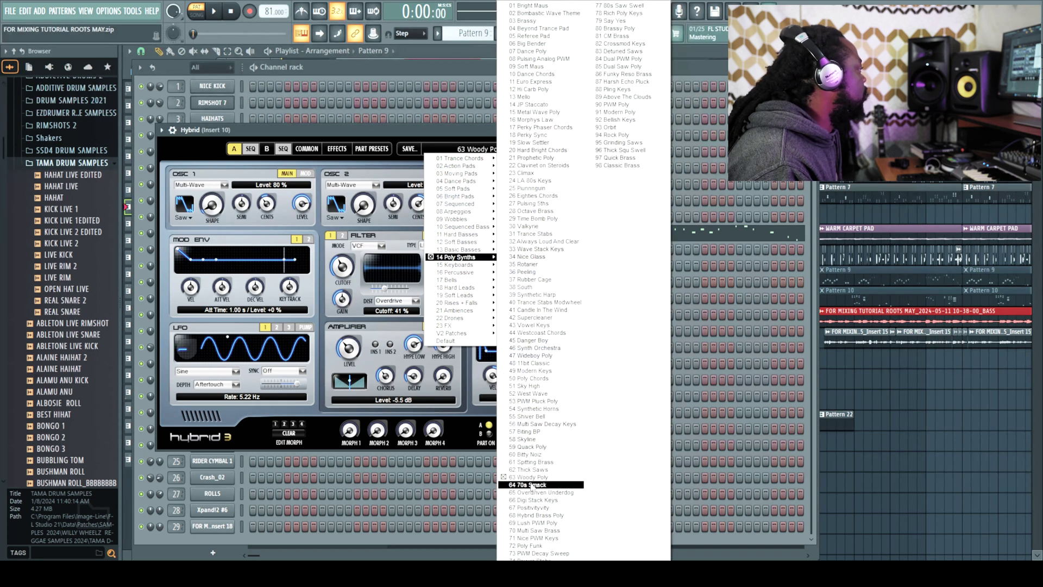
left_click(459, 79)
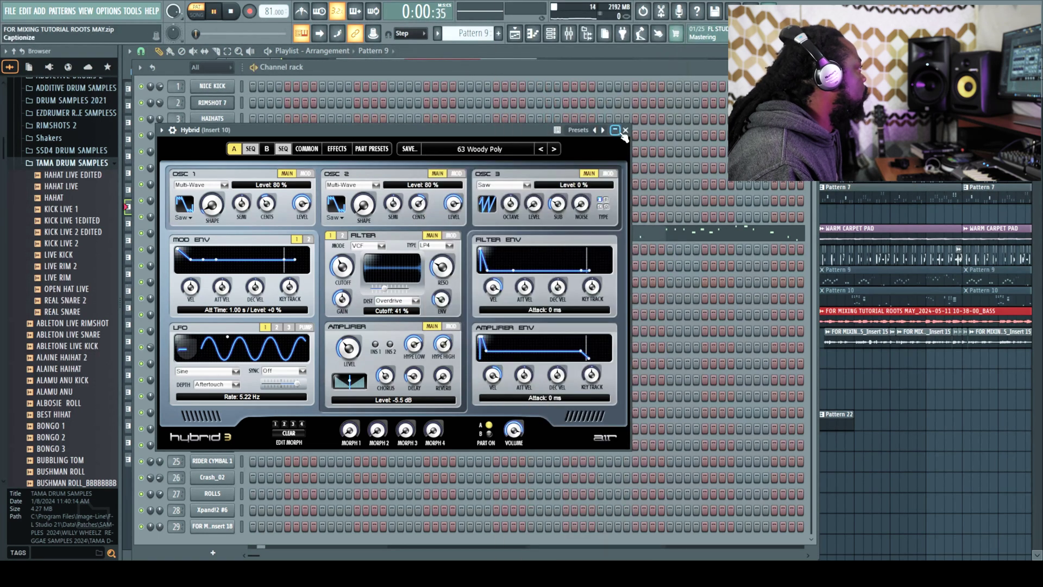
left_click(625, 131)
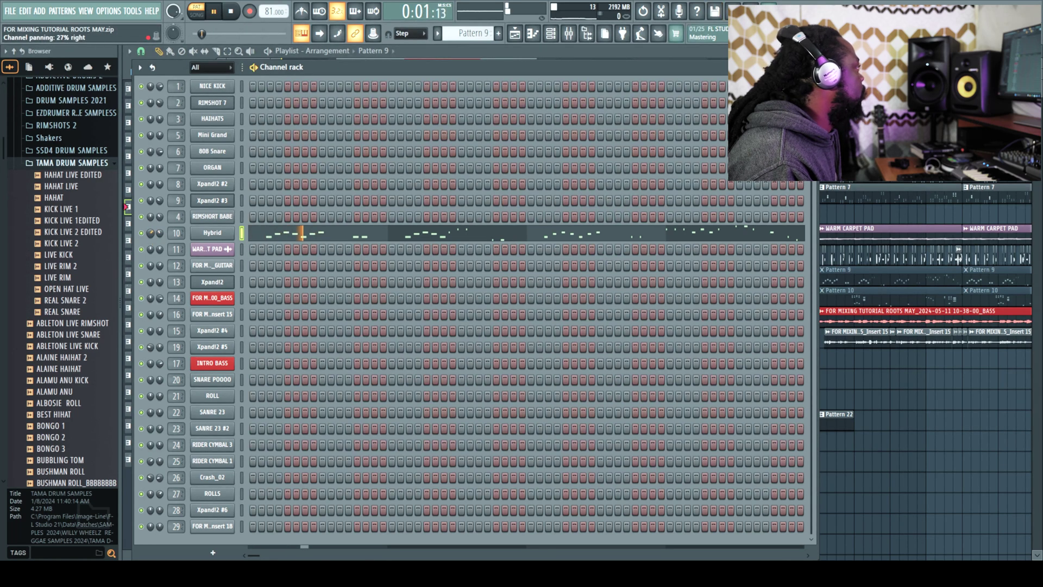
Step: Return to the playlist and listen to the selected section starting at bar 14 in song mode
left_click(519, 38)
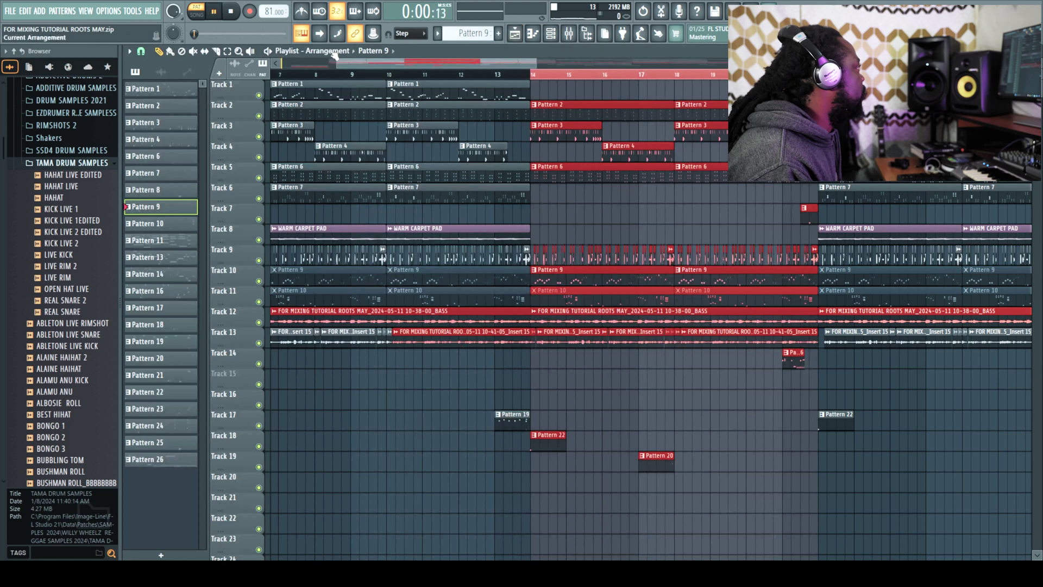
left_click(212, 11)
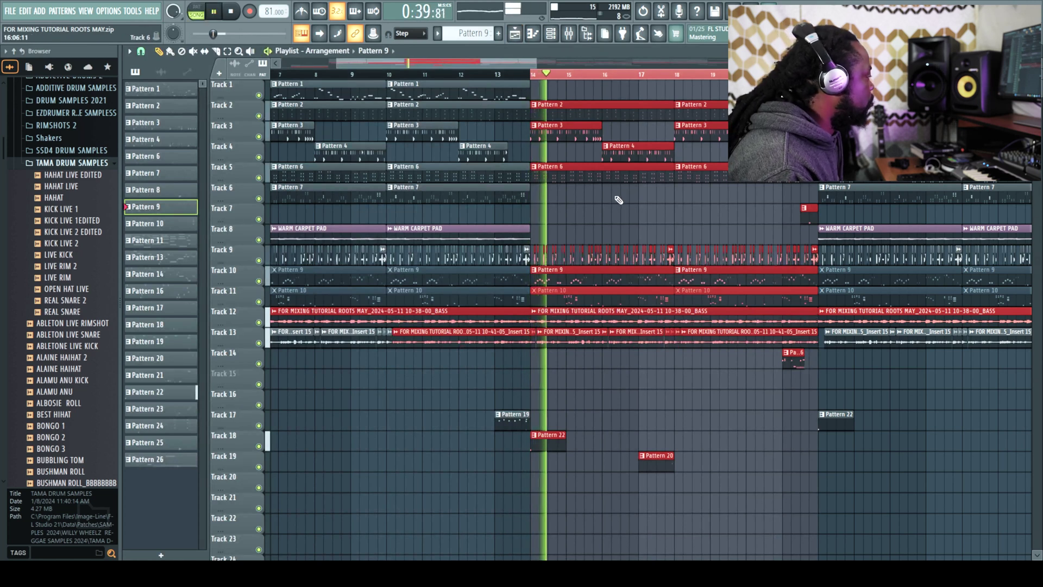
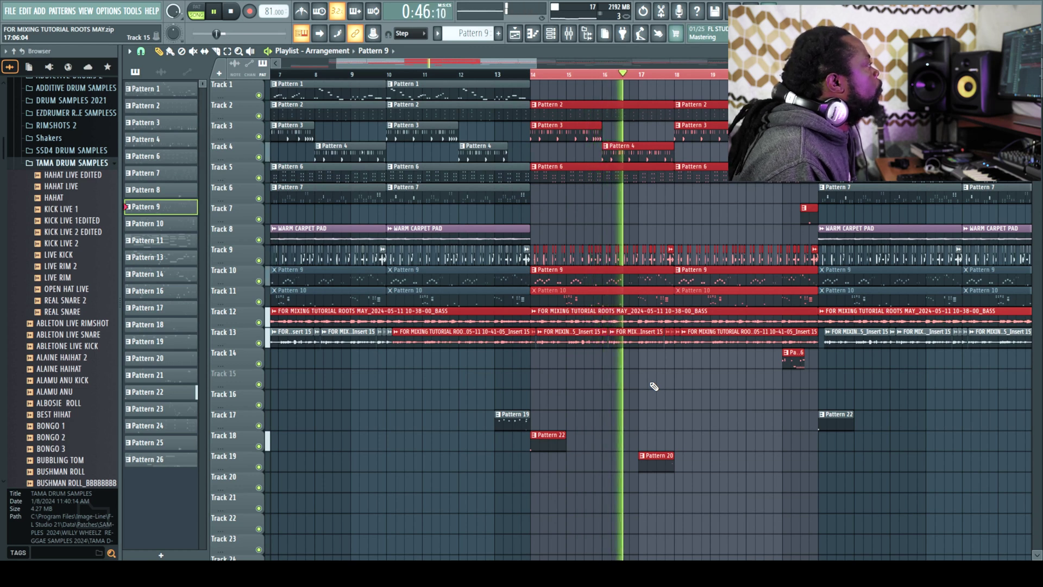
key("space")
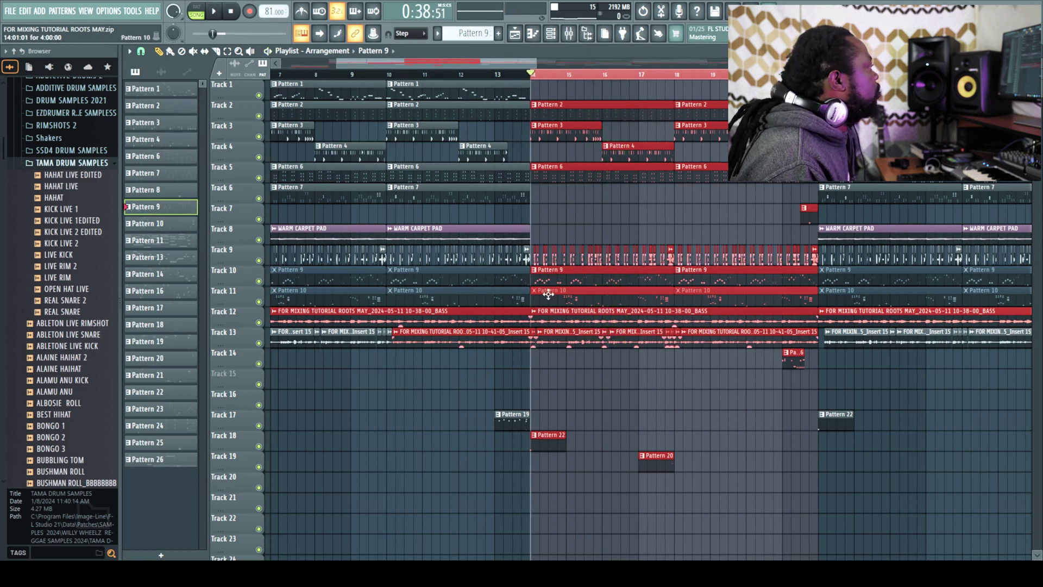
Step: Select Pattern 10 on Track 11 and play it on its own in pattern mode
left_click(577, 296)
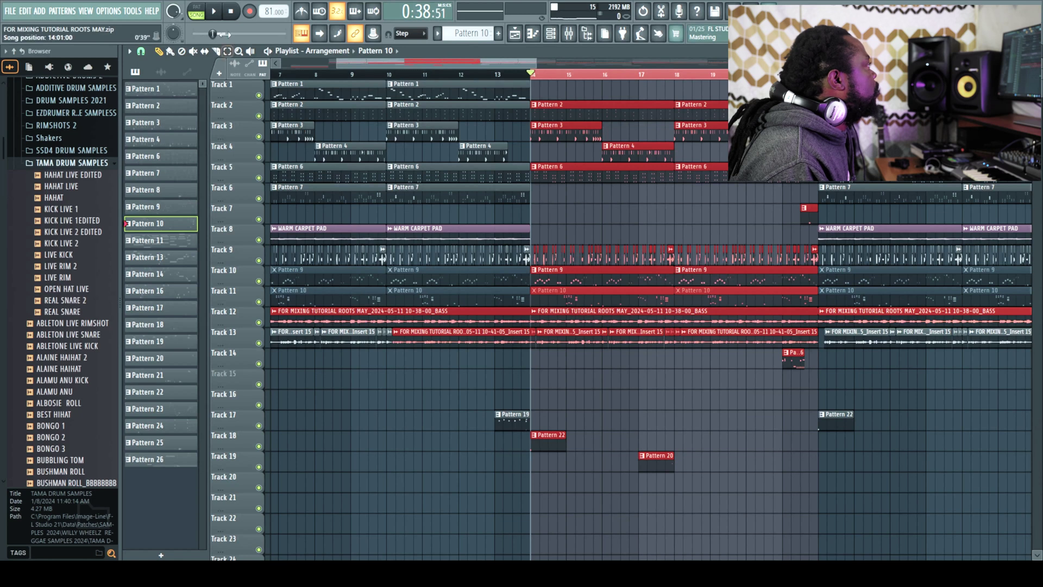
left_click(215, 12)
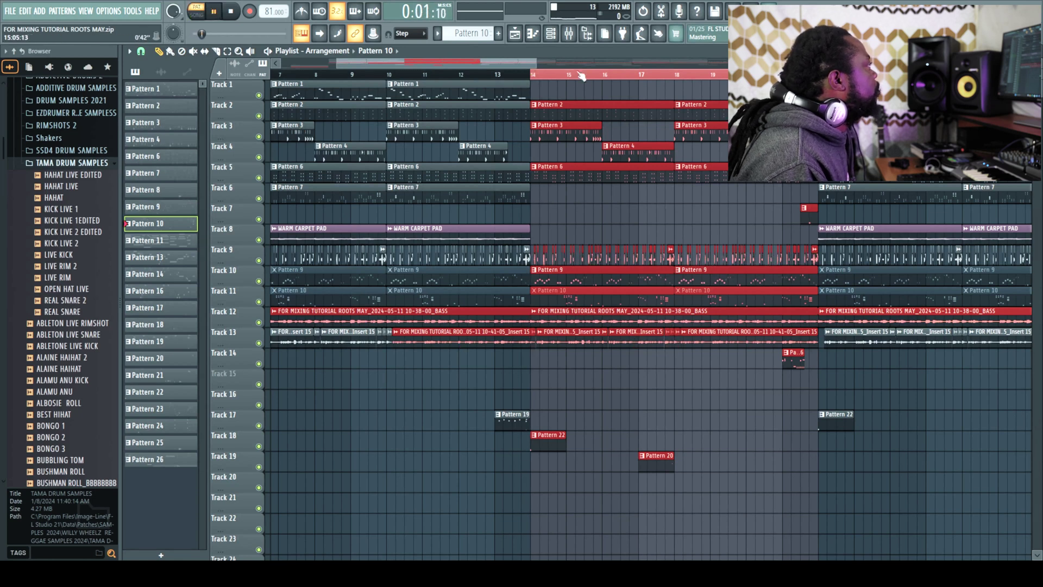
Step: Clear the clip selection and delete the Pattern 10 clips on Track 11 between bars 14 and 22
left_click(557, 37)
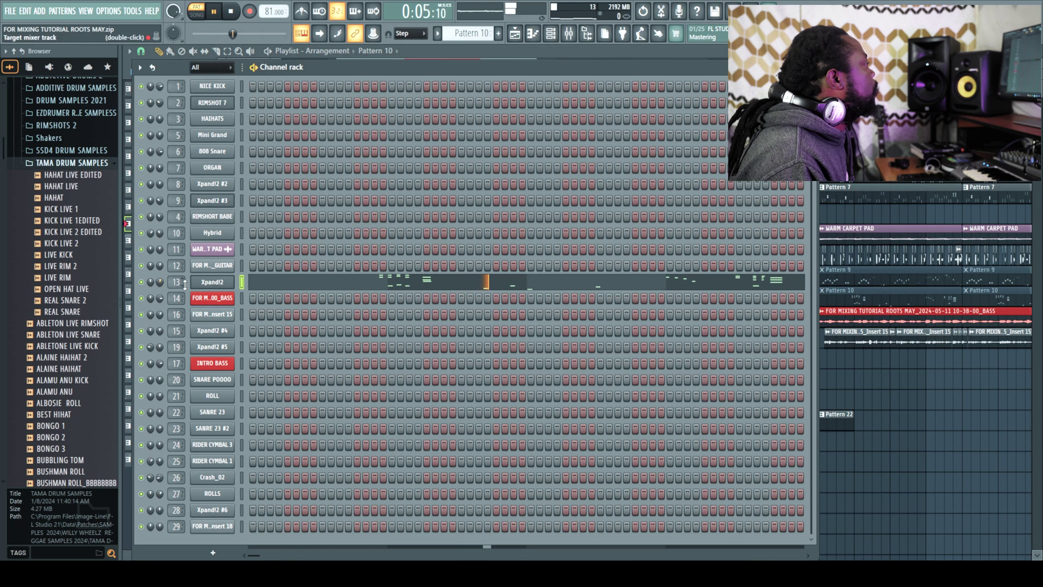
left_click(525, 35)
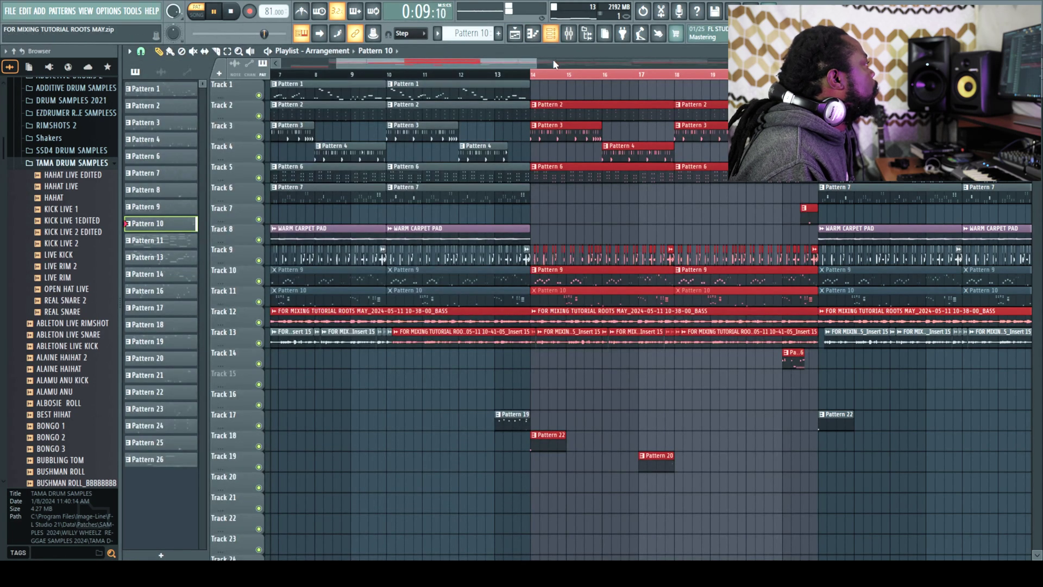
key("space")
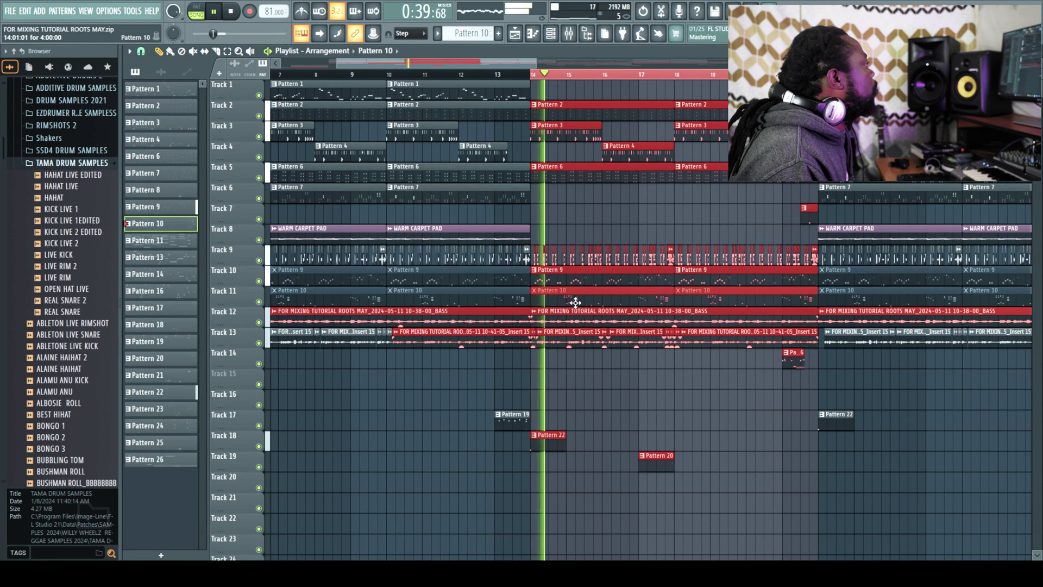
left_click(716, 375)
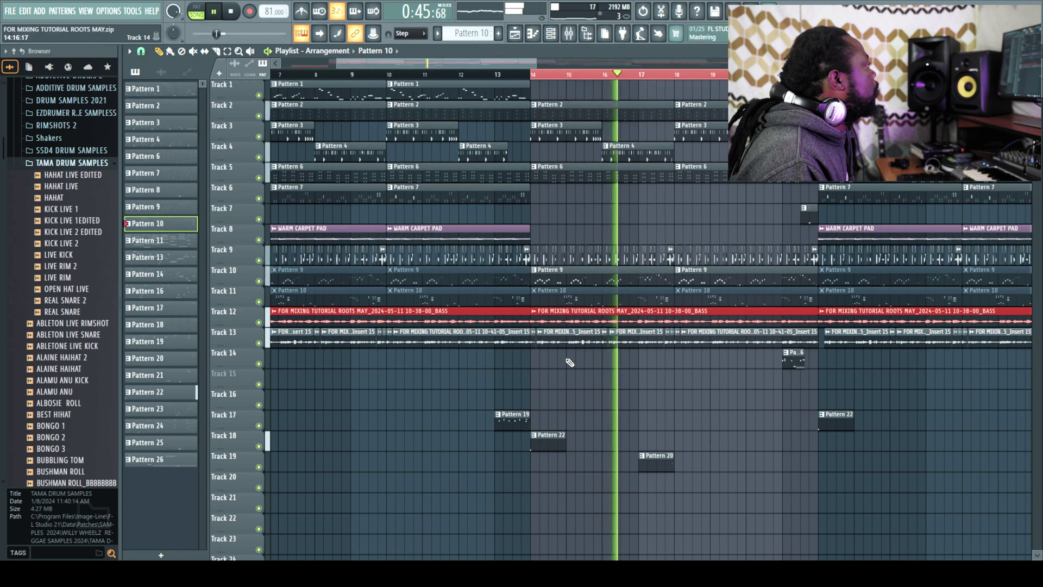
right_click(649, 302)
right_click(689, 297)
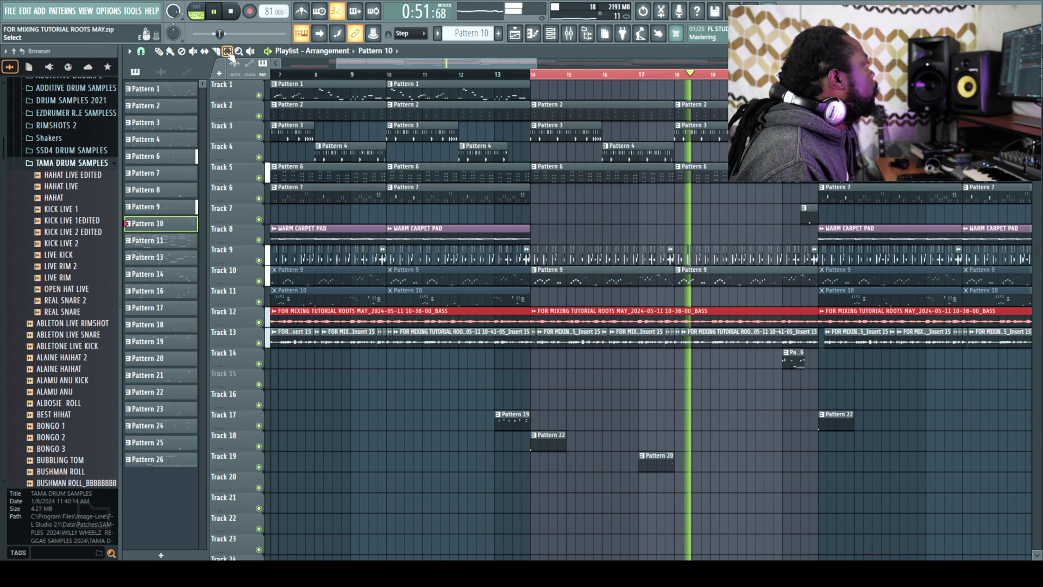
Step: Select bars 22 to 30 of the arrangement across all tracks and play that section
left_click(517, 102)
key("space")
left_click_drag(518, 65, 639, 77)
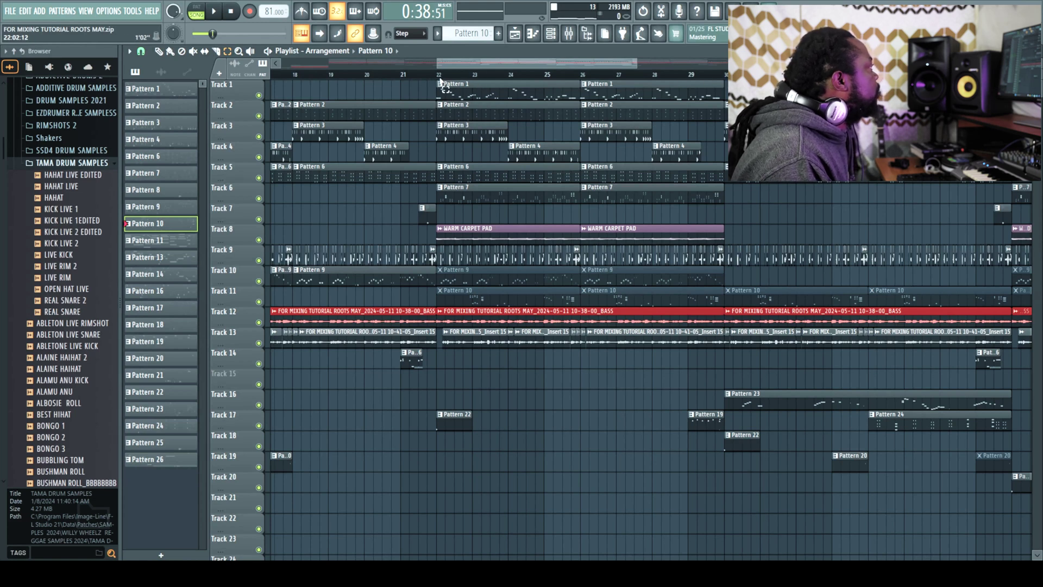
left_click_drag(438, 79, 724, 88)
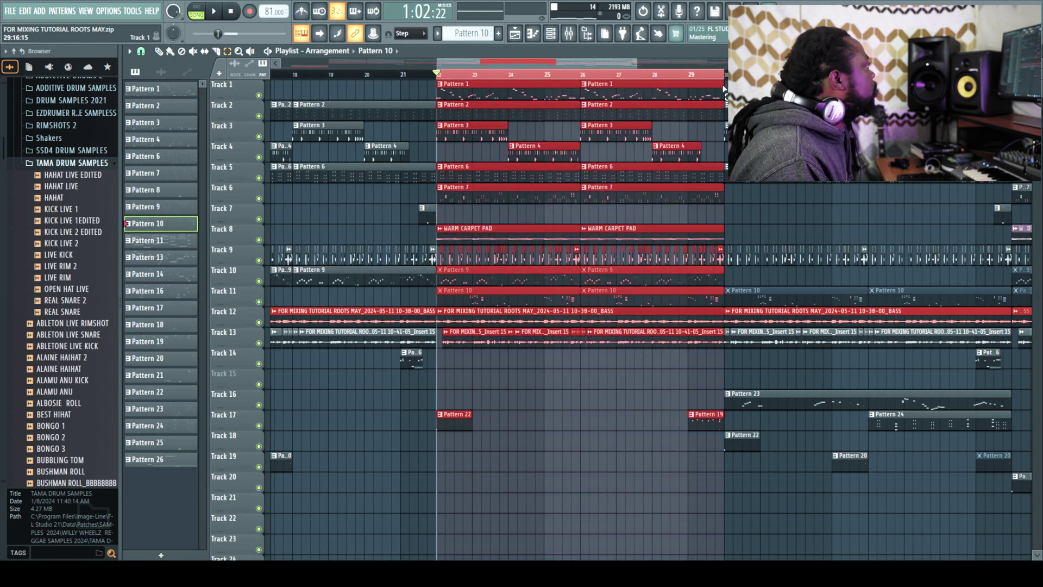
key("space")
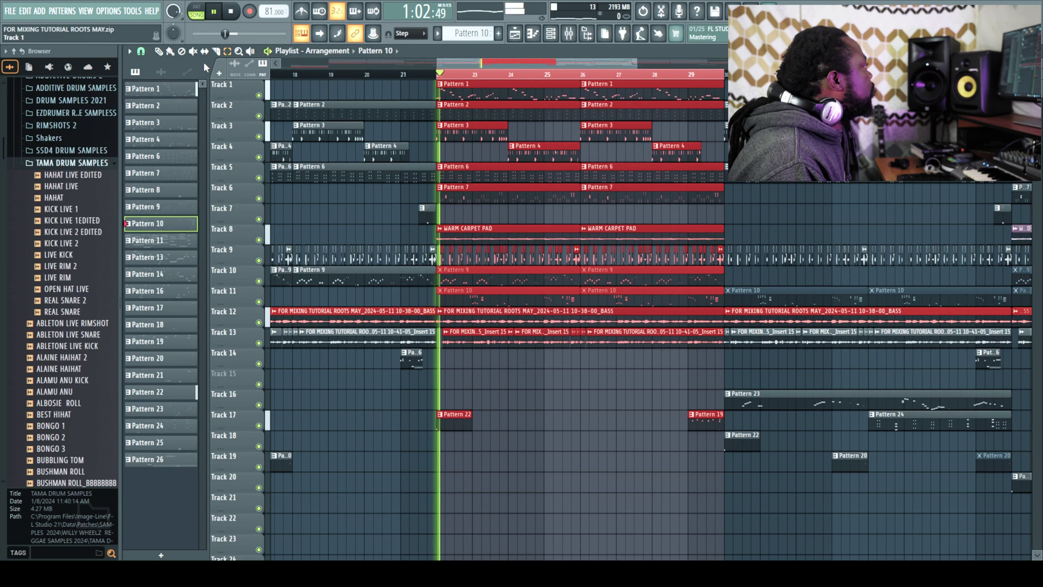
Step: Play Pattern 1 on its own in pattern mode and open the mixer
key("l")
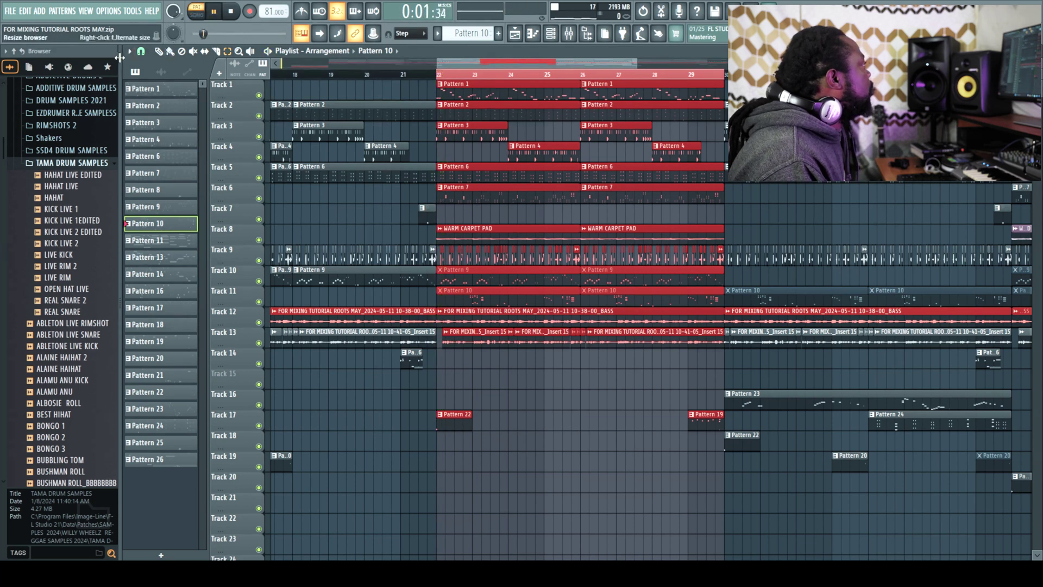
left_click(480, 93)
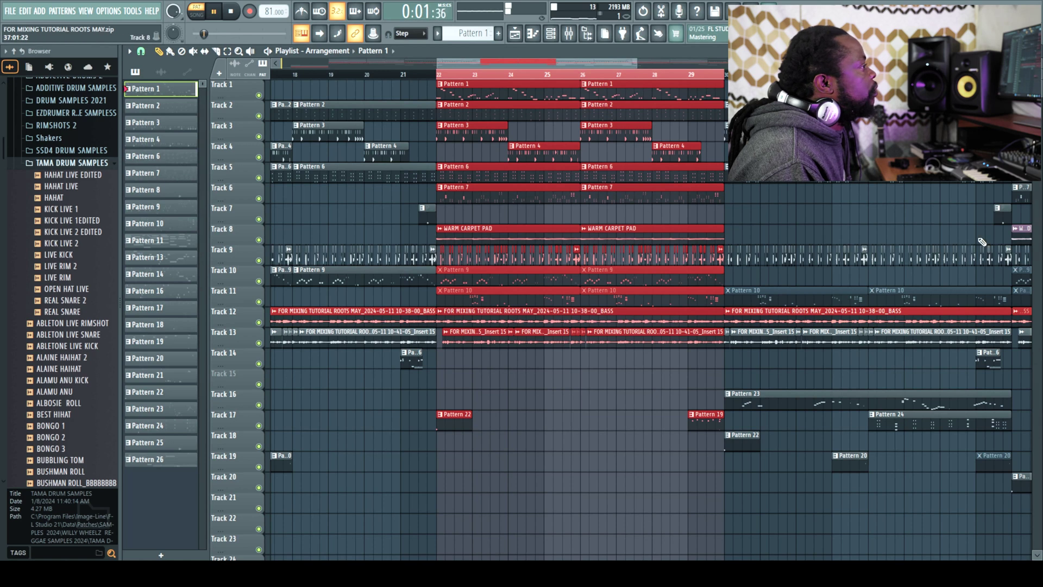
left_click(568, 34)
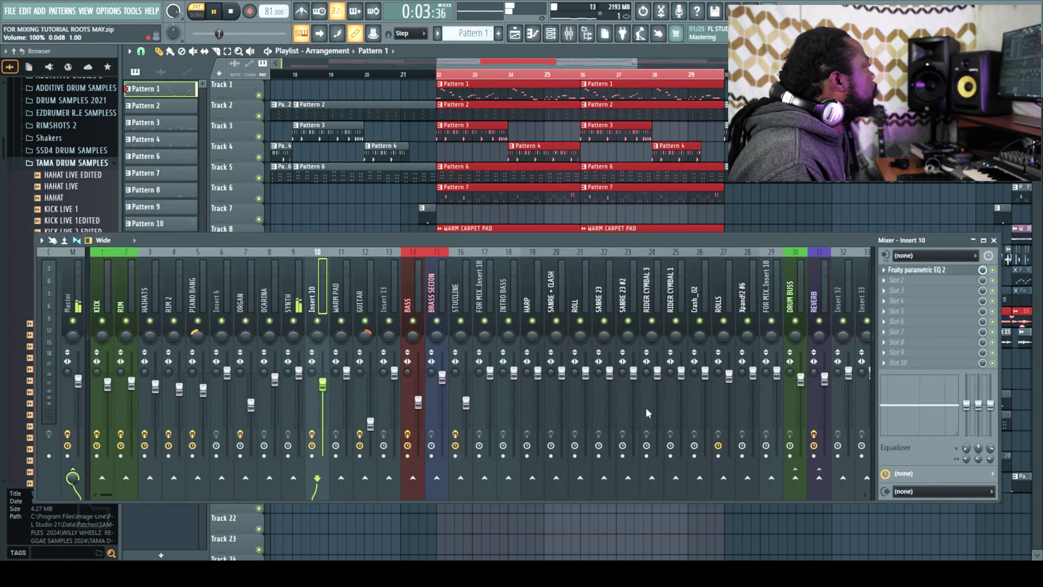
Step: Load Fruity Multiband Compressor in the first effect slot of the SYNTH track and choose its "2 band comp" preset
left_click(288, 300)
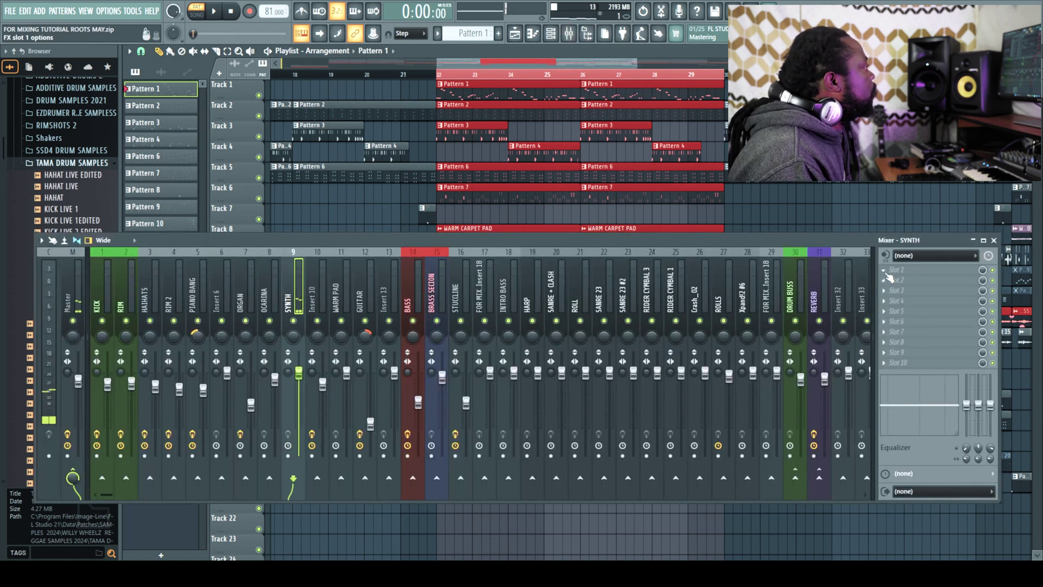
left_click(891, 270)
left_click(642, 384)
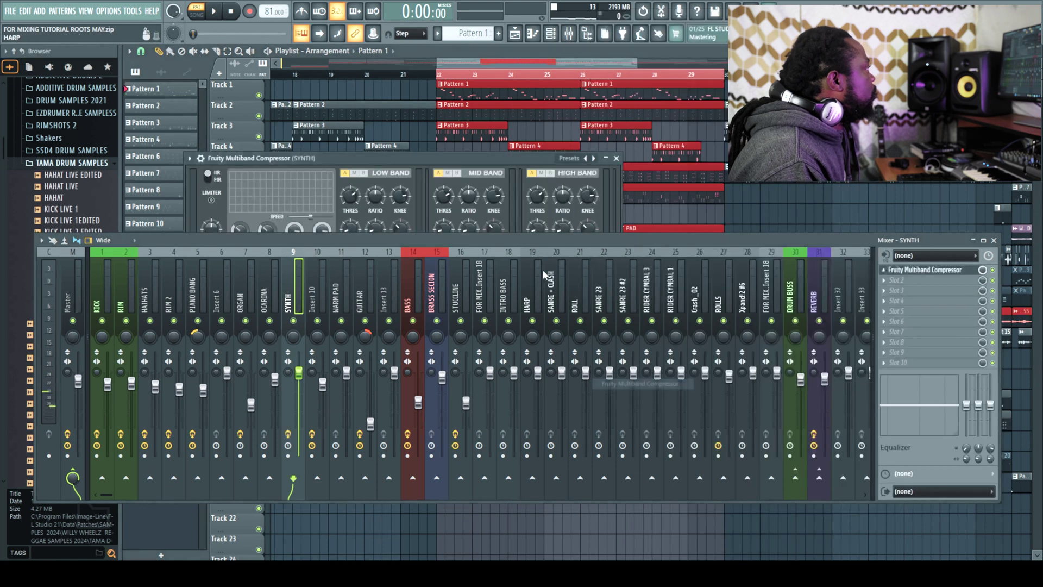
left_click(595, 159)
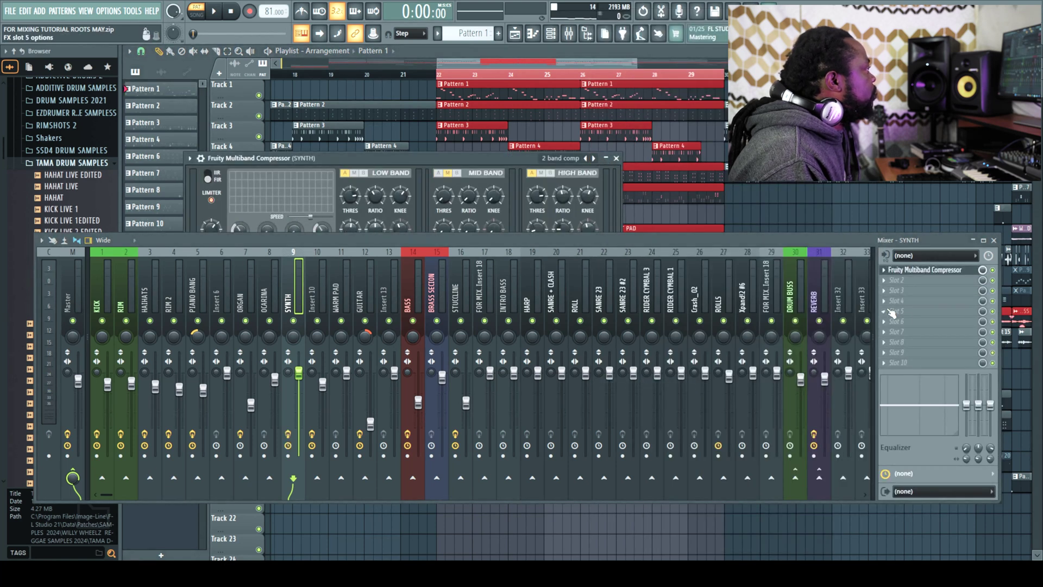
Step: Load Fruity parametric EQ 2 in the SYNTH track's second effect slot and move the mixer down to uncover the EQ
left_click(883, 279)
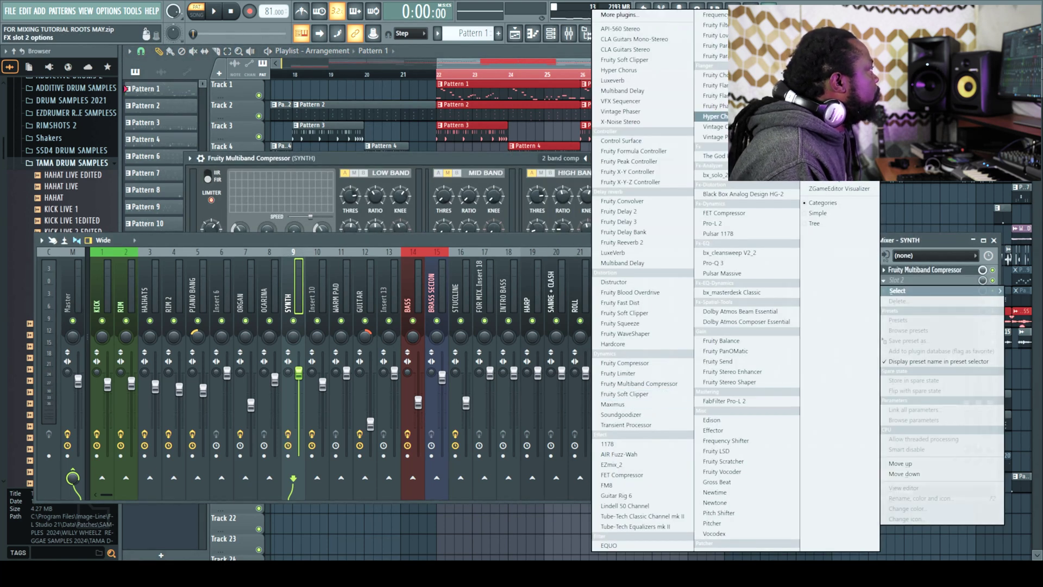
left_click(712, 56)
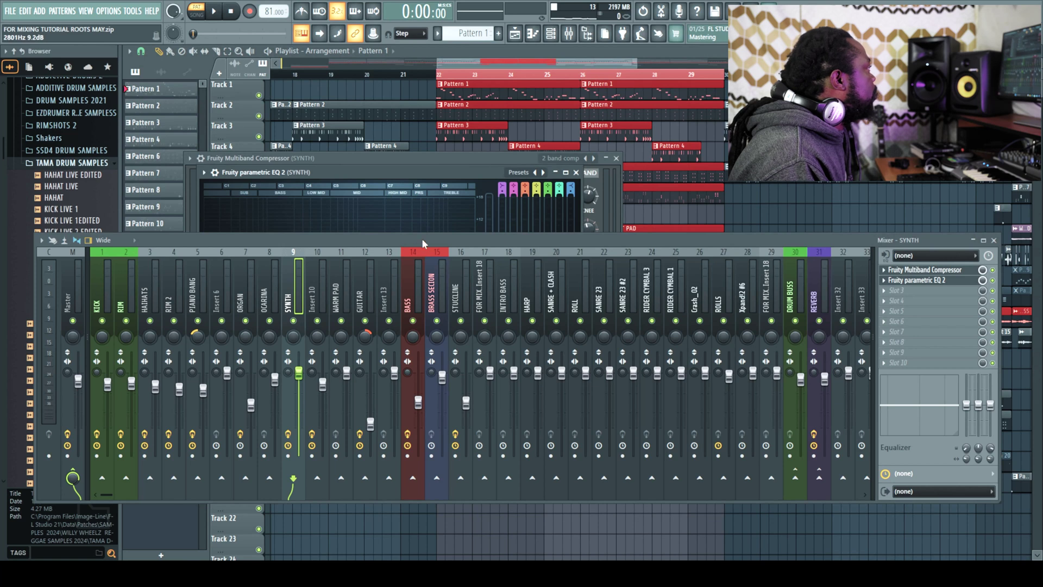
left_click_drag(422, 238, 405, 325)
Step: Change band 1 of the SYNTH EQ to a high pass and slightly boost high-shelf band 7 while auditioning the pattern
right_click(249, 264)
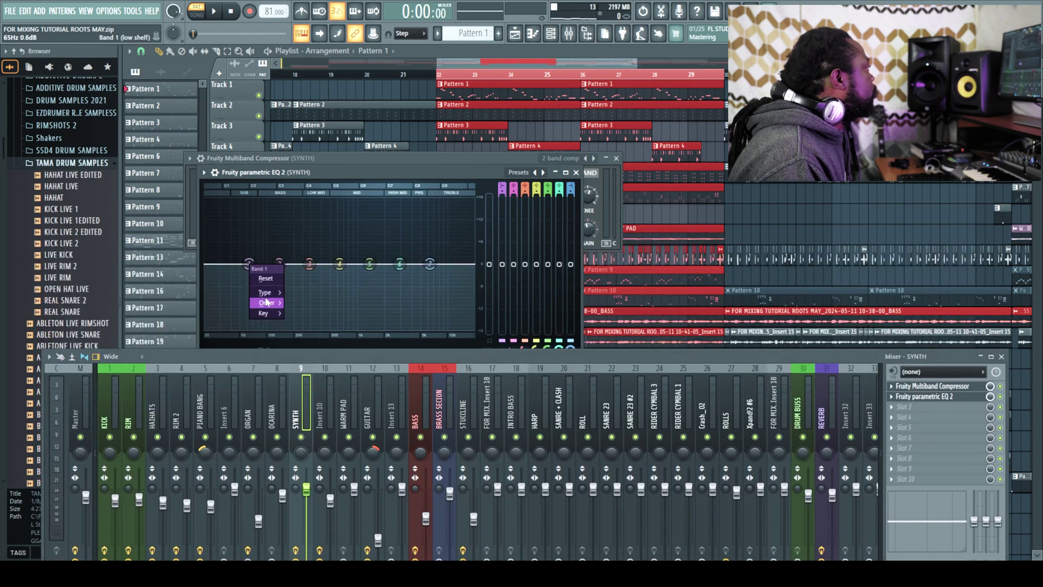
mouse_move(268, 293)
left_click(307, 323)
key("space")
key("space")
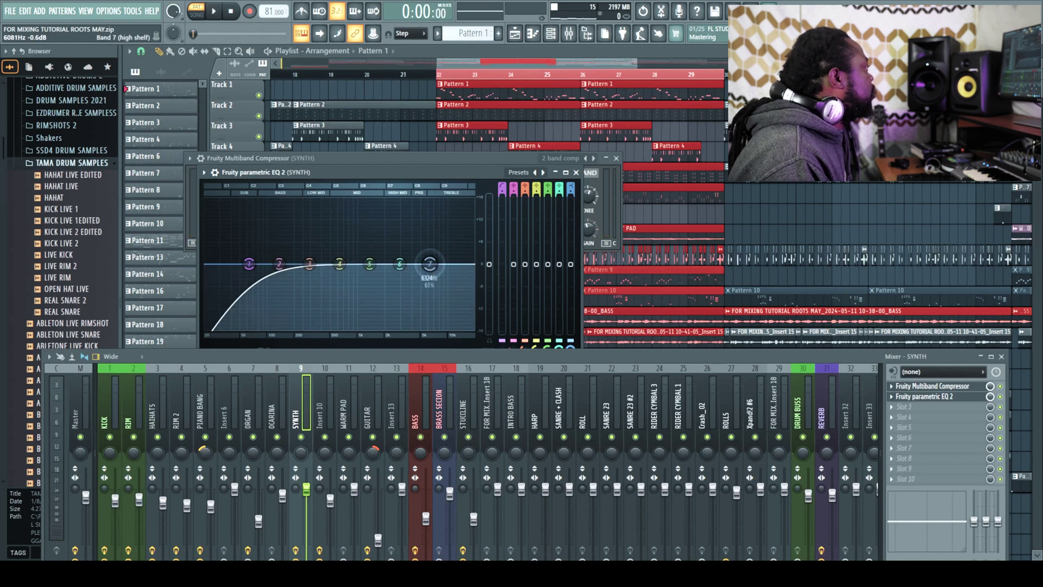
key("space")
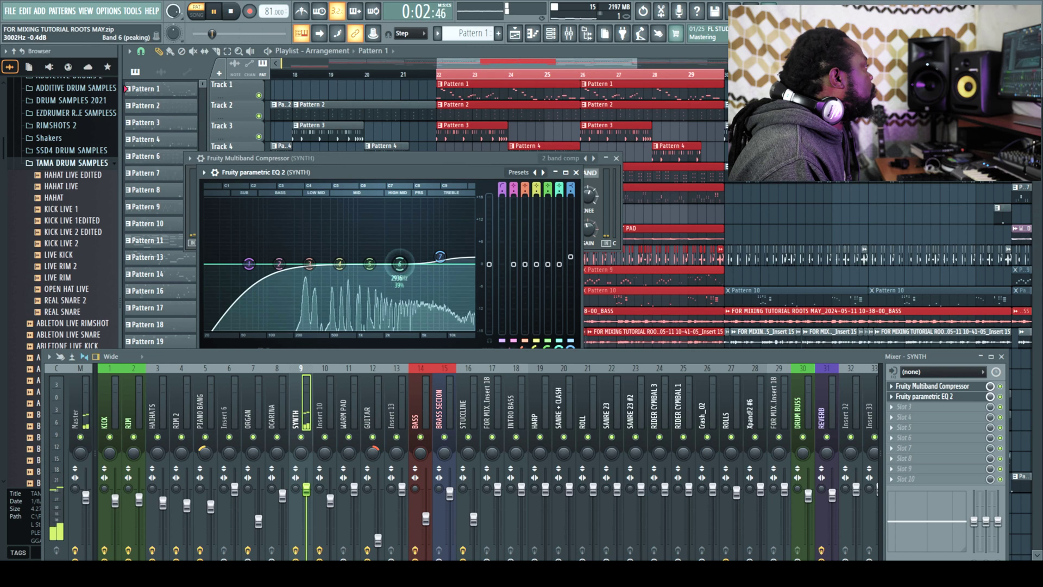
key("space")
Step: Lower the SYNTH track's volume fader and audition the pattern at the reduced level
left_click_drag(313, 489, 313, 507)
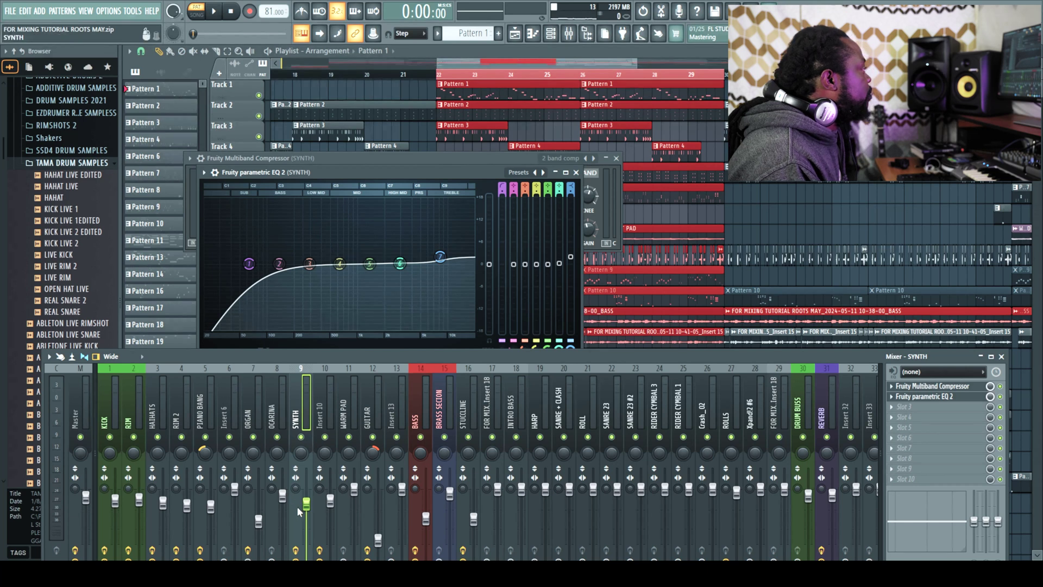
key("space")
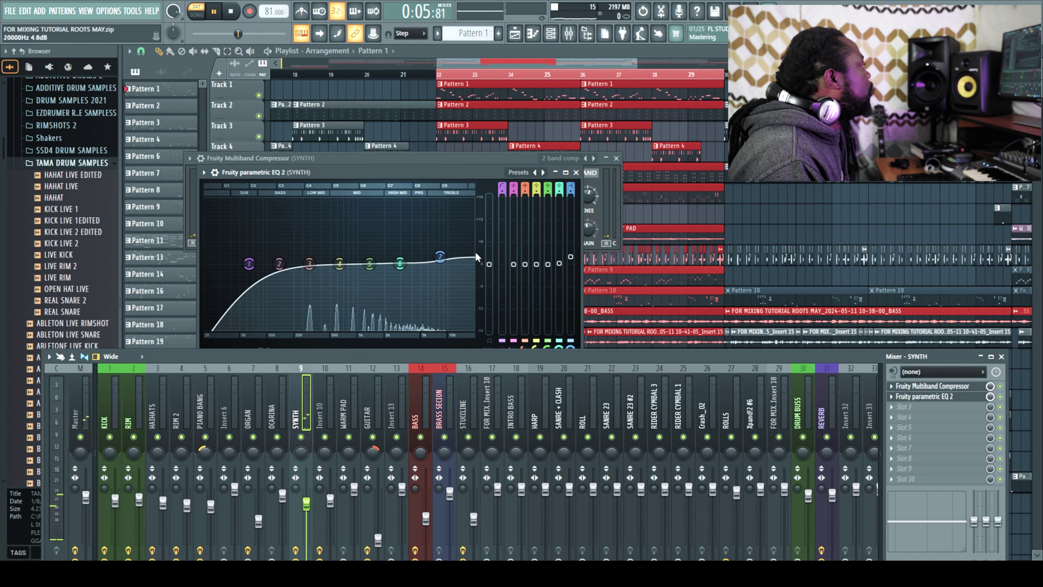
left_click_drag(238, 34, 253, 34)
key("space")
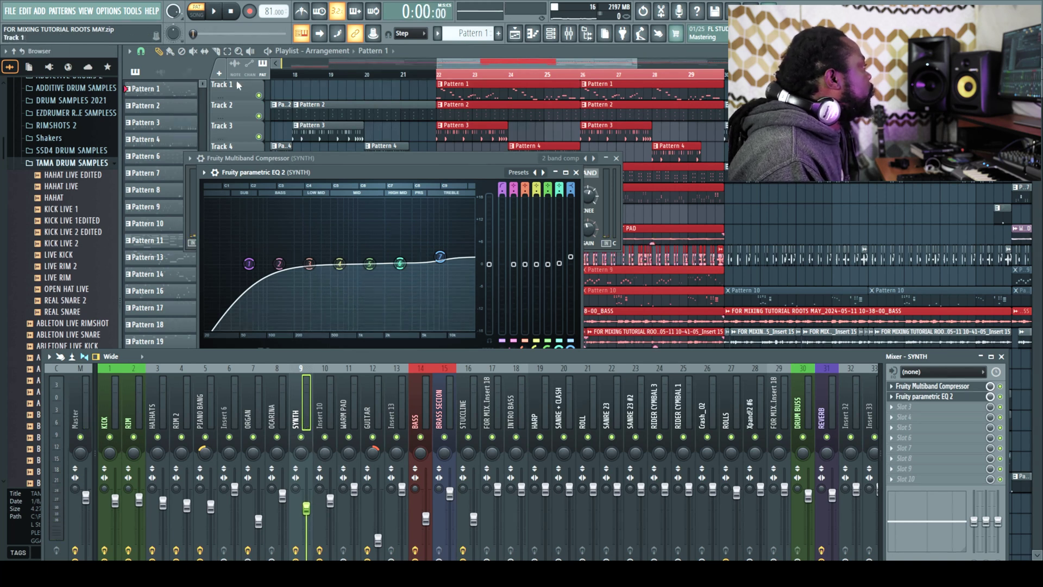
Step: Close the SYNTH EQ and compressor windows and play the selected section in song mode
left_click(576, 173)
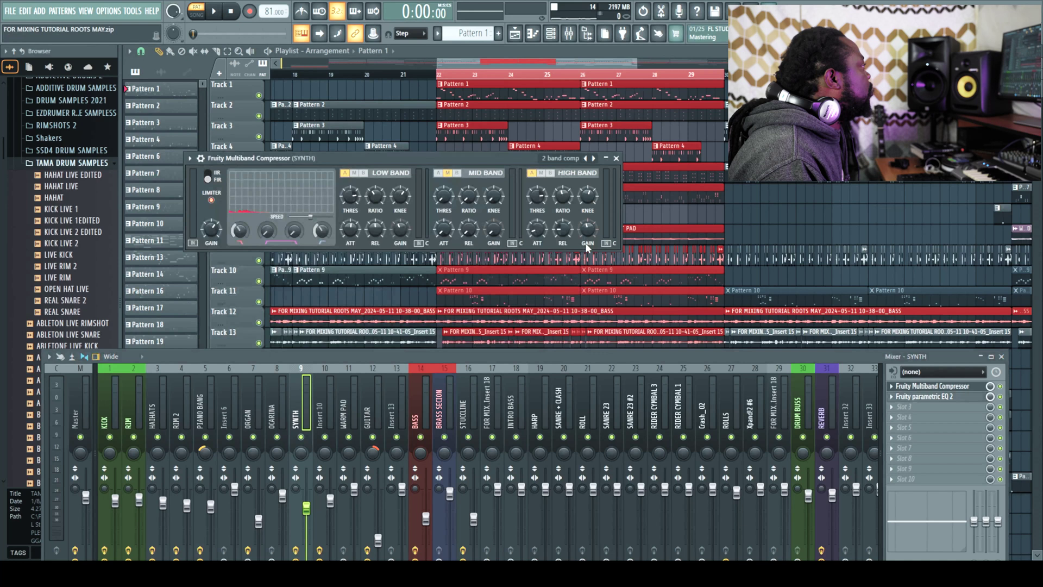
left_click(616, 158)
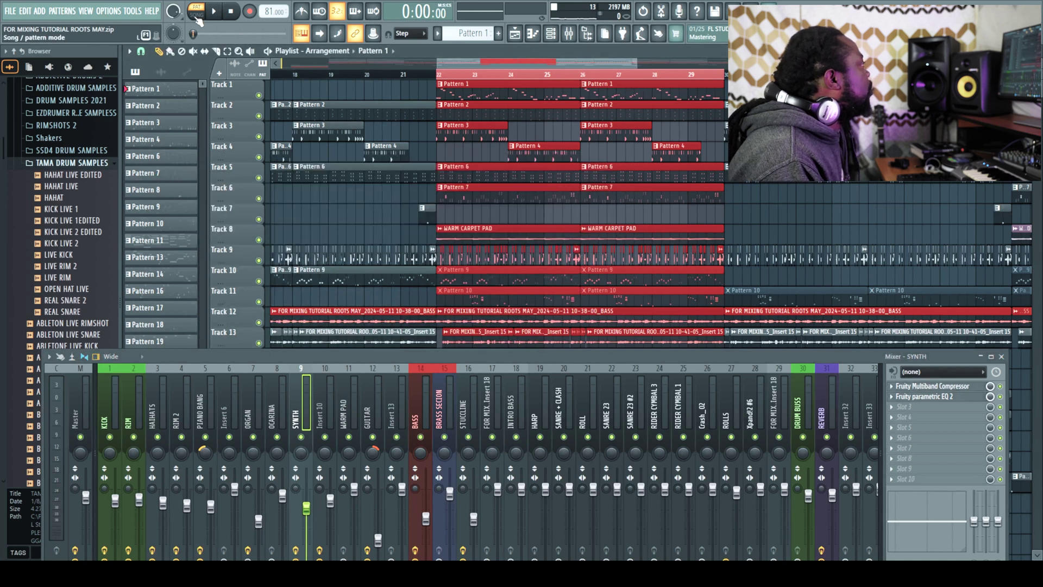
left_click(218, 14)
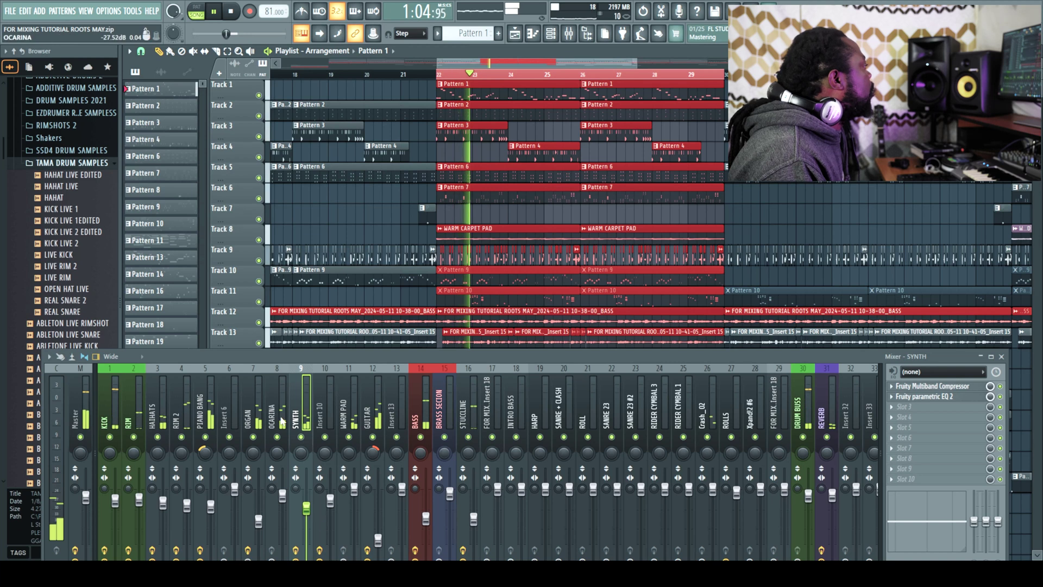
Step: Solo the OCARINA mixer track and load Fruity parametric EQ in its first effect slot
left_click(279, 445)
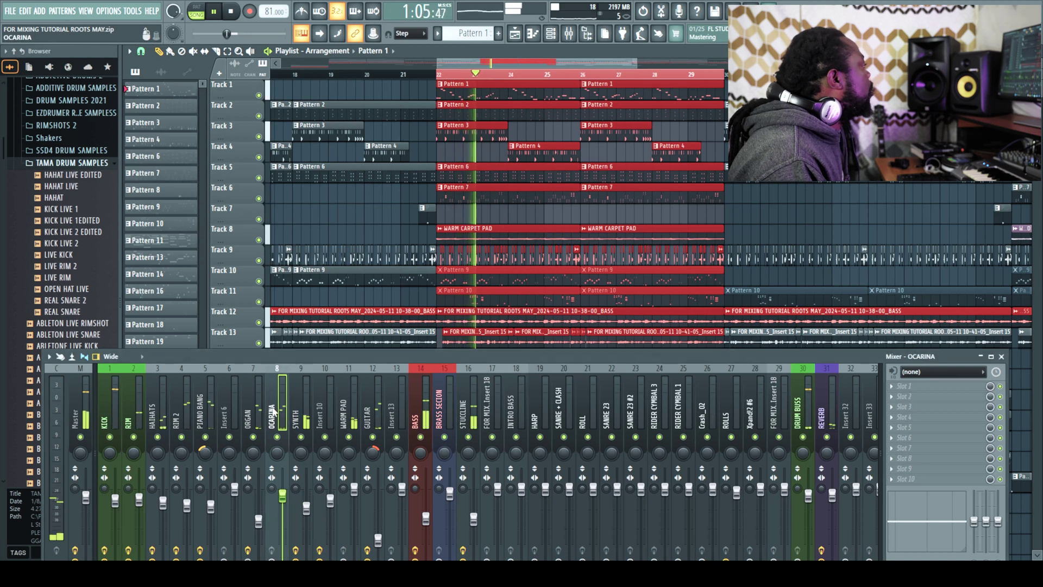
left_click(913, 386)
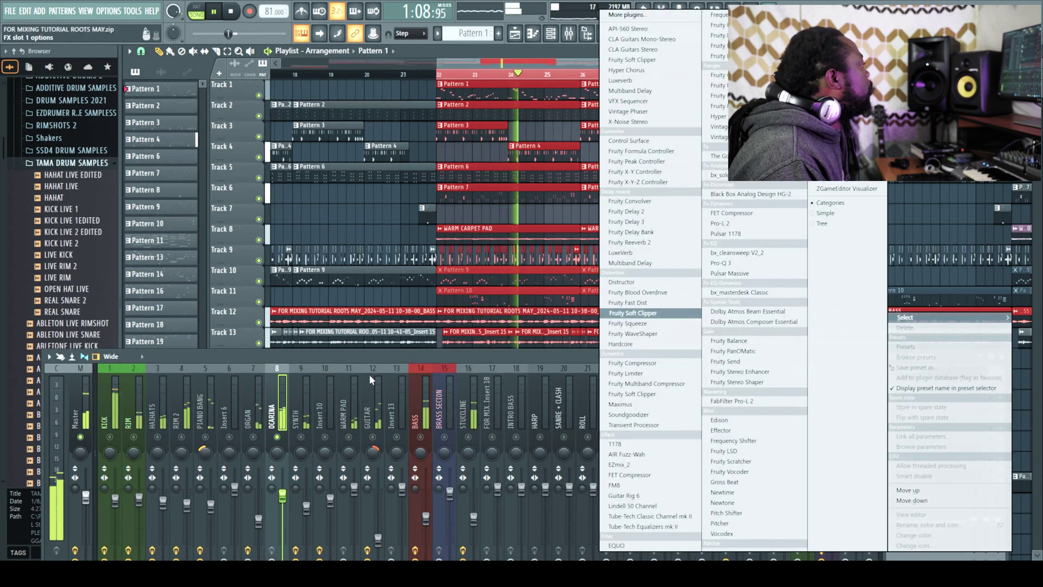
left_click(371, 360)
key("space")
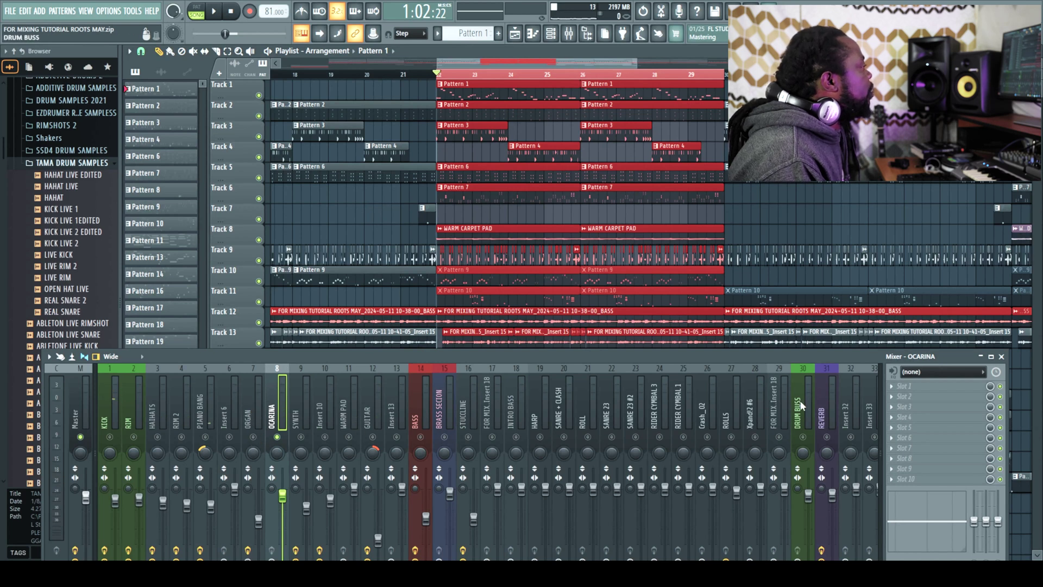
left_click(897, 391)
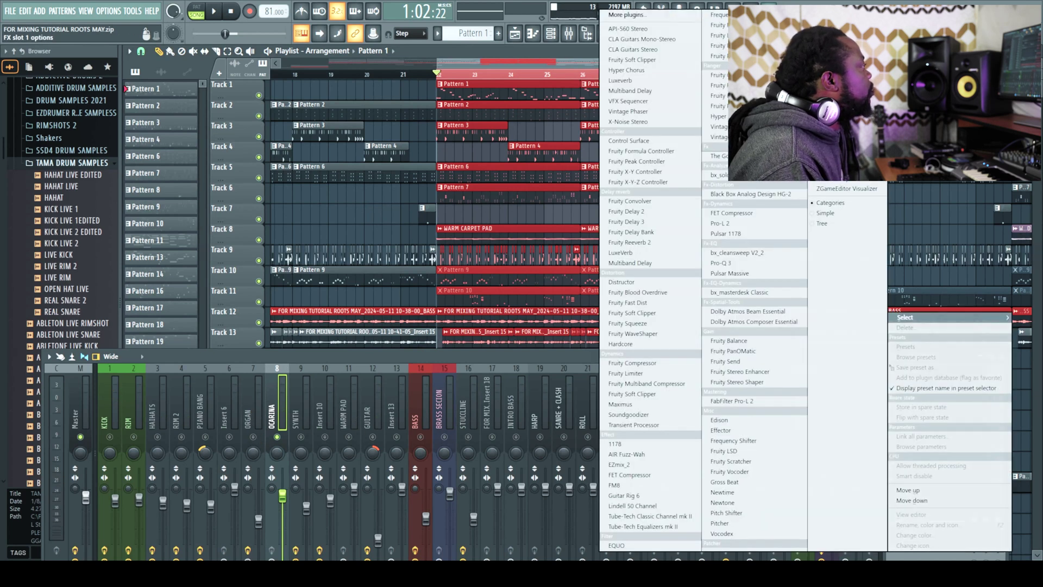
left_click(641, 548)
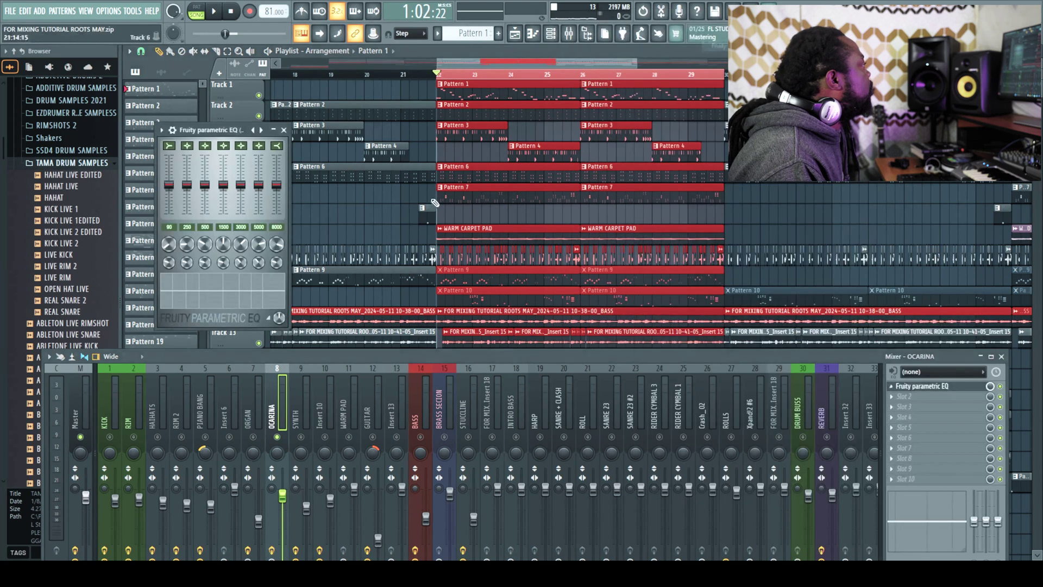
Step: Shape the OCARINA EQ during playback by cutting band 1 and boosting bands 3 to 7, with band 6 at 6.4 dB
key("space")
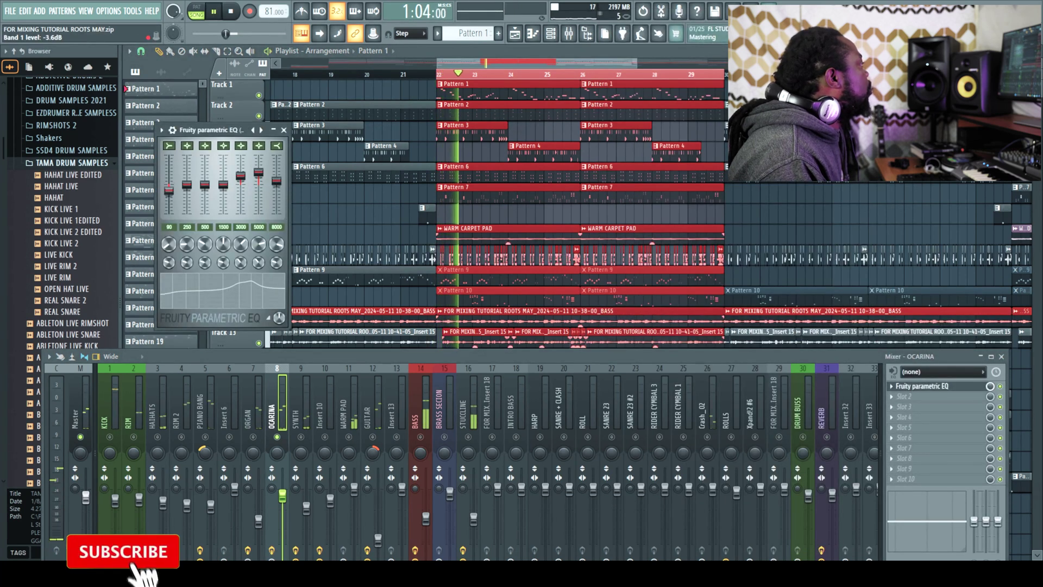
left_click_drag(204, 185, 223, 176)
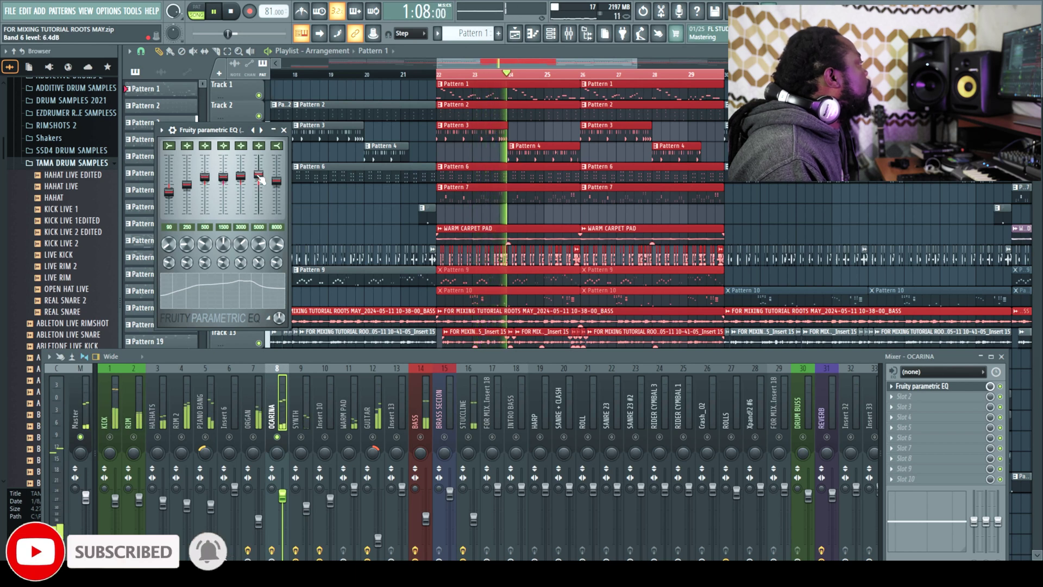
Step: Unsolo the OCARINA track, lower its volume fader slightly and raise the ORGAN fader a little
right_click(277, 437)
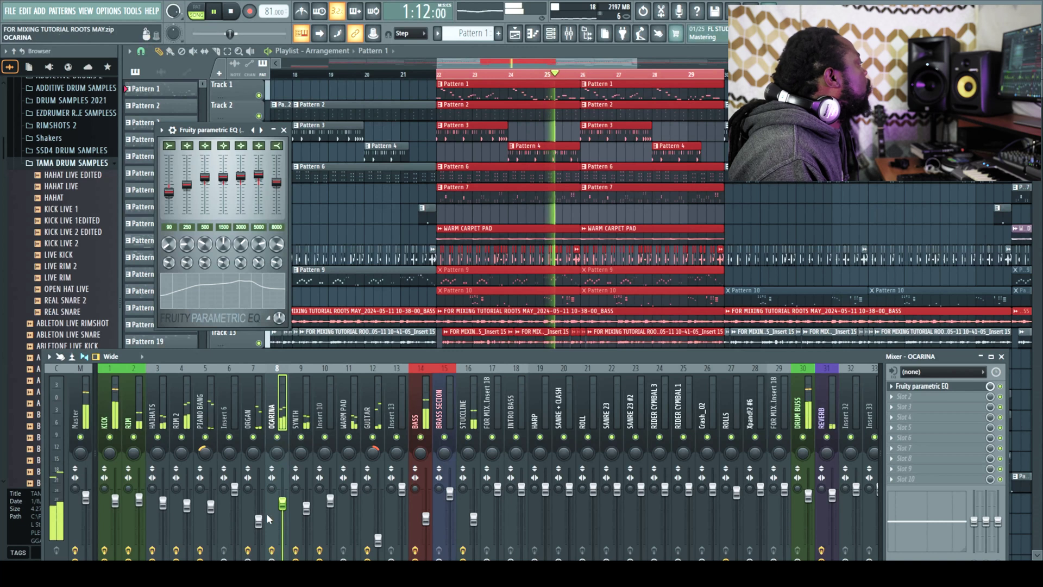
left_click_drag(259, 520, 260, 514)
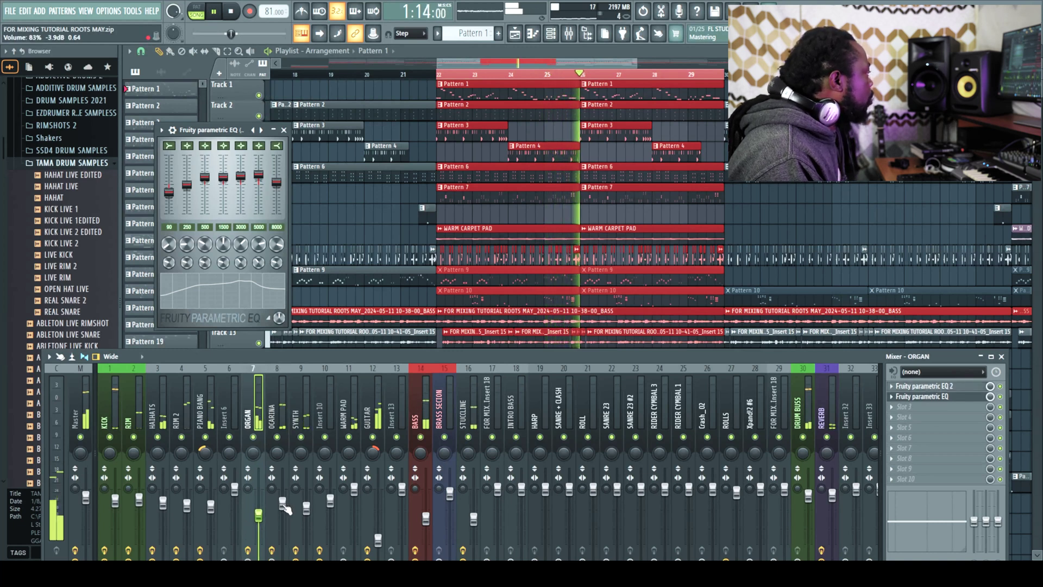
left_click(283, 505)
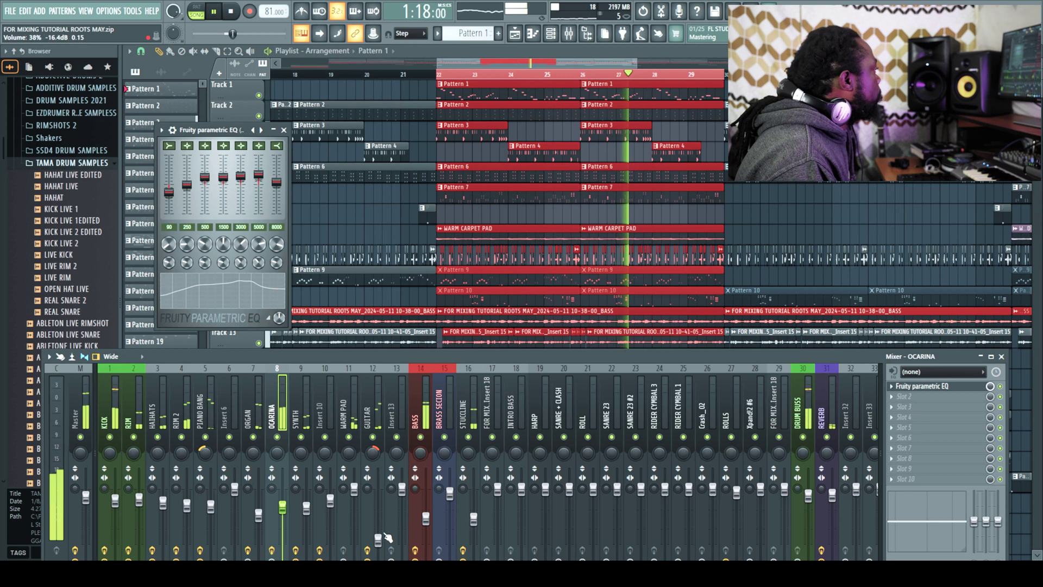
Step: Select the GUITAR mixer track and fine-tune its volume fader during playback
left_click(377, 468)
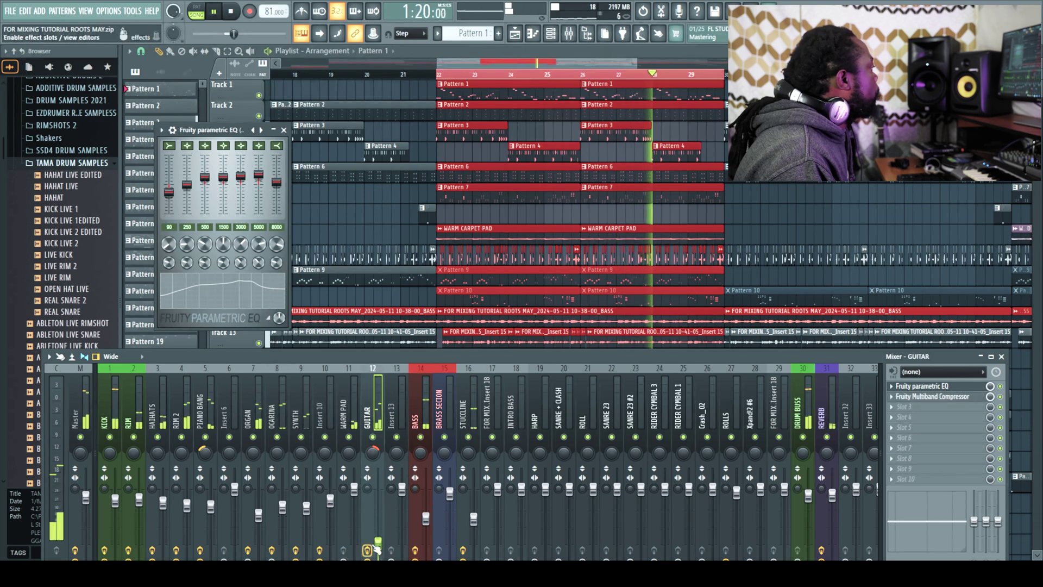
left_click_drag(379, 548, 378, 546)
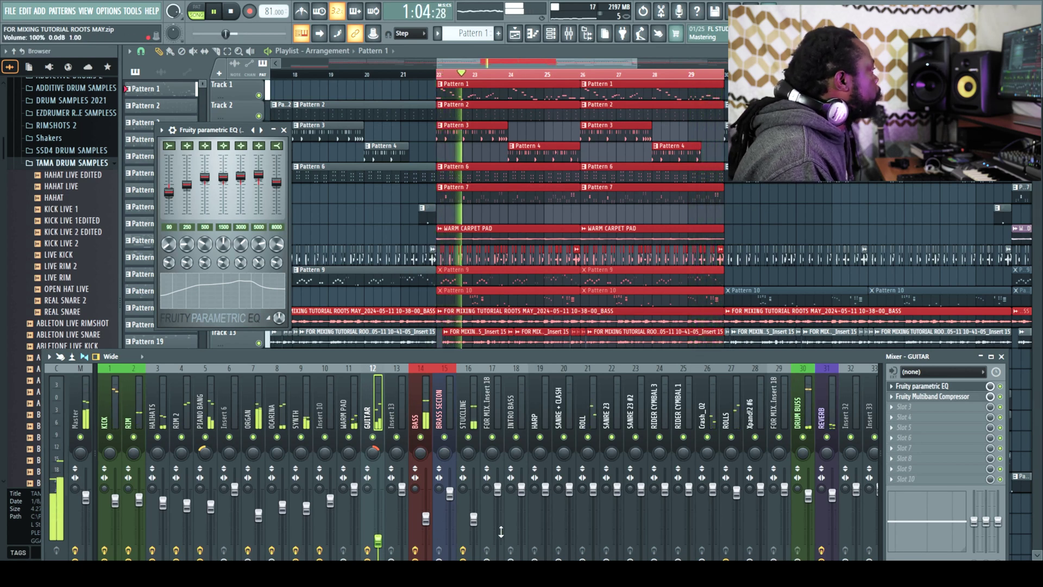
Step: Select the RIM mixer track and boost its built-in equalizer's mid band by 9.6 at about 1.2 kHz
left_click(134, 438)
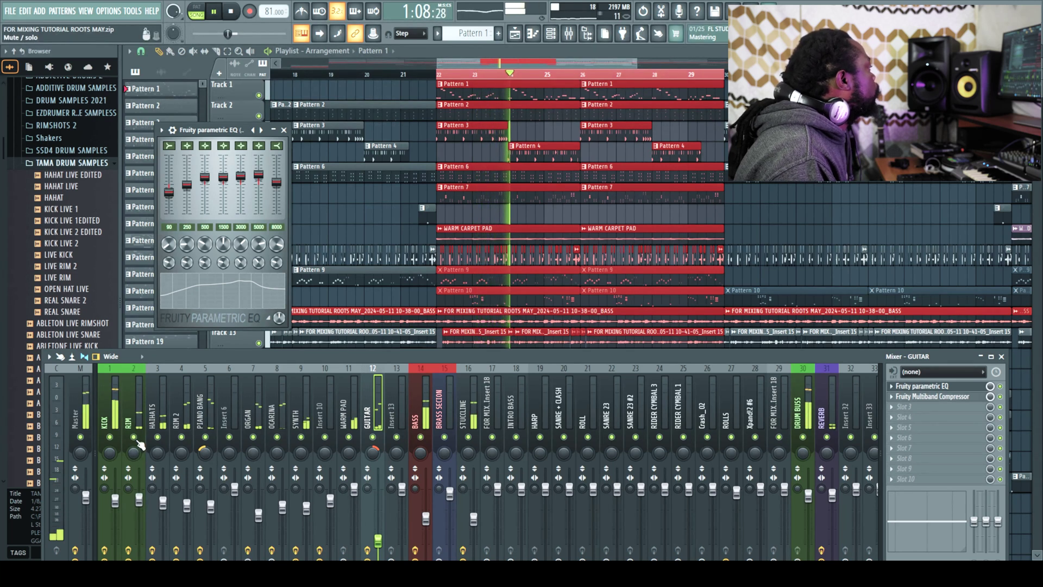
left_click(129, 418)
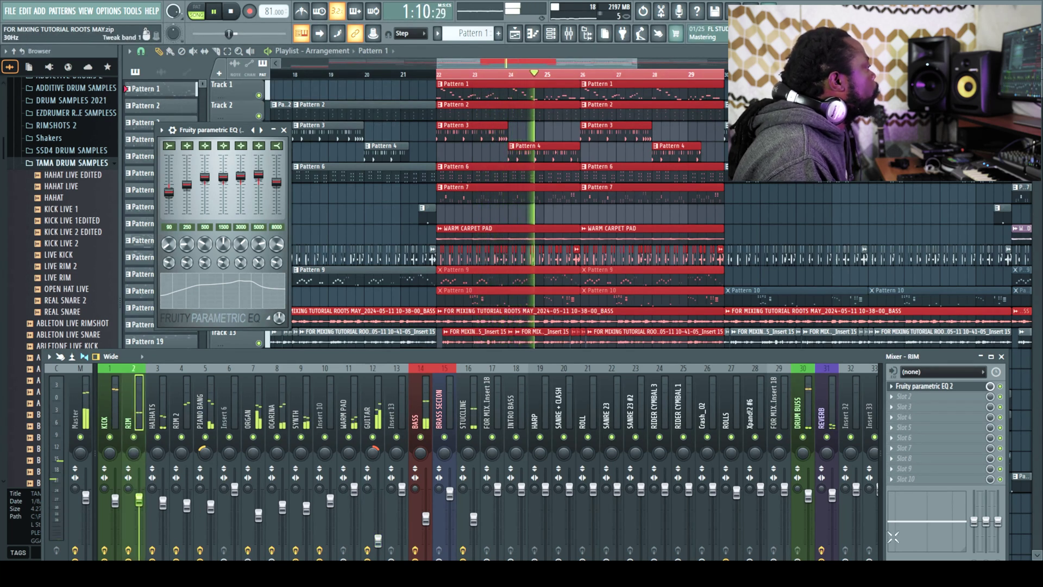
left_click_drag(986, 520, 986, 504)
left_click_drag(920, 503, 926, 506)
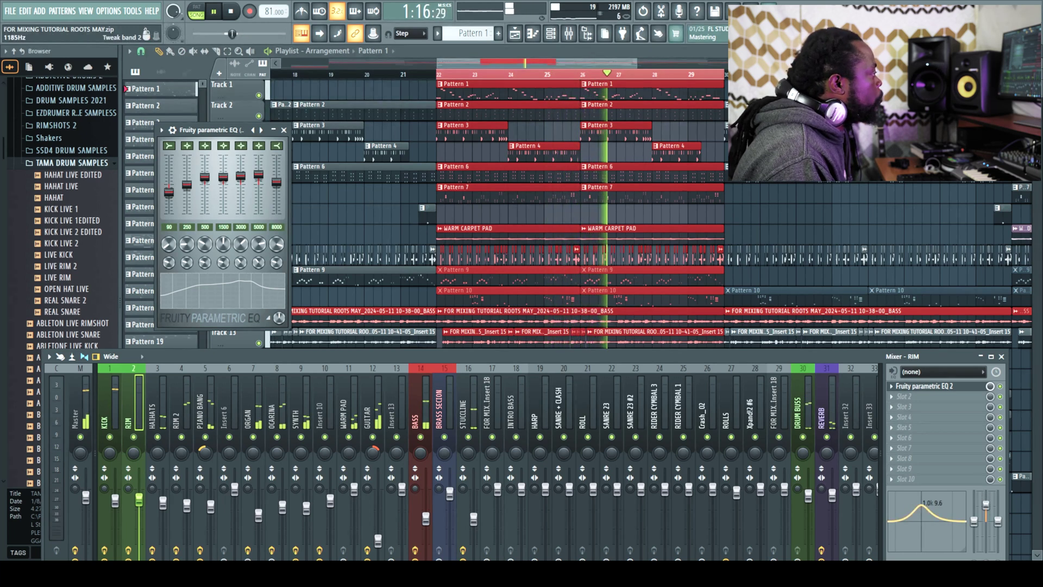
Step: Move the mixer up, close it and audition the selected section in the playlist
left_click_drag(749, 353, 772, 293)
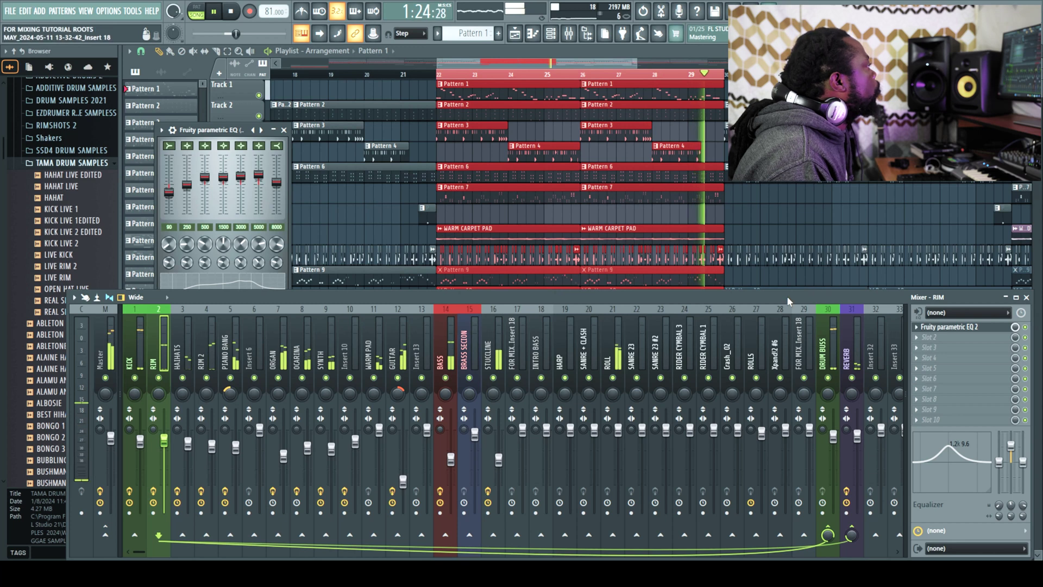
left_click(1027, 297)
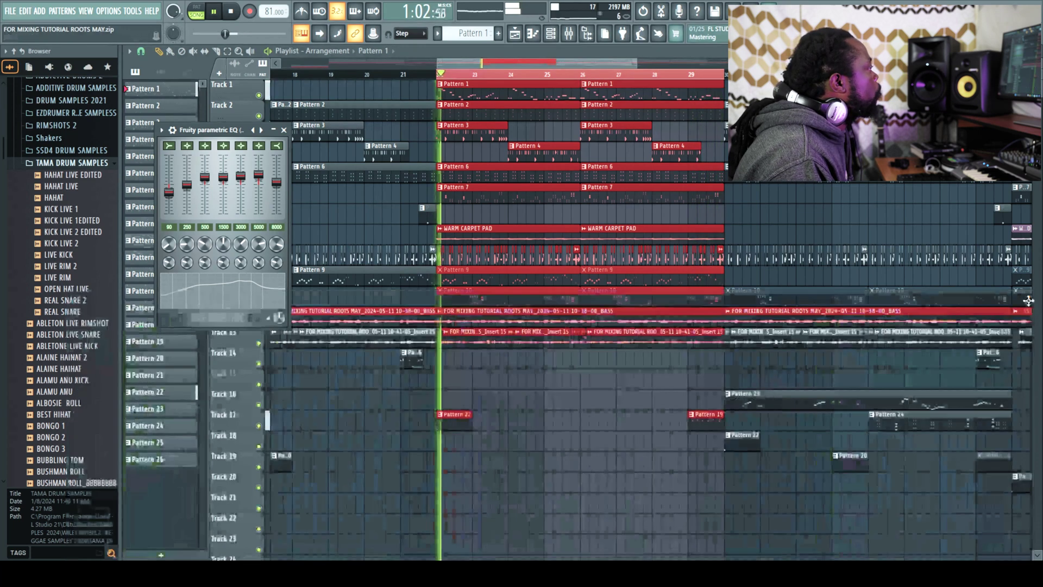
key("space")
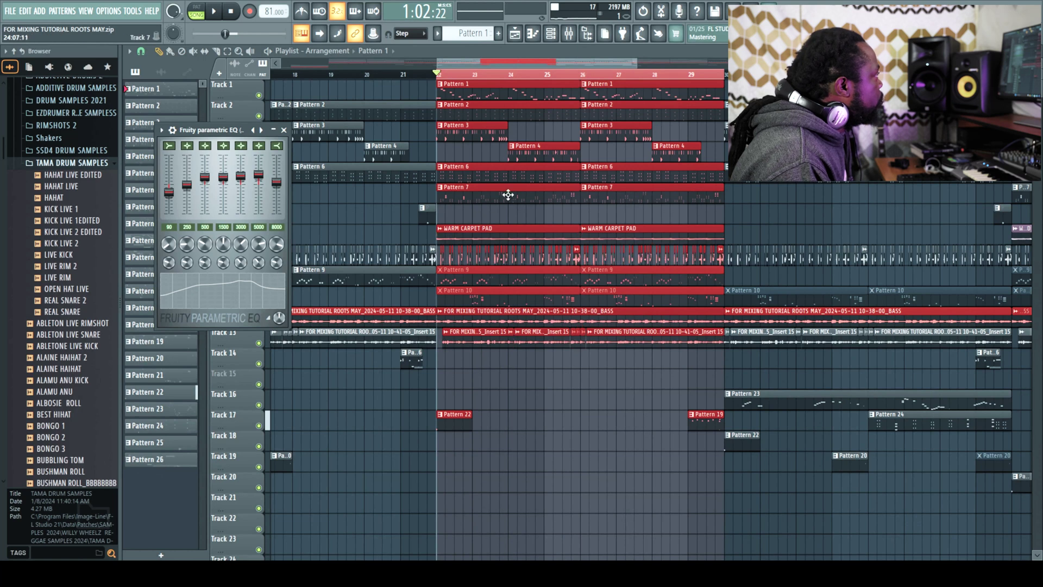
key("space")
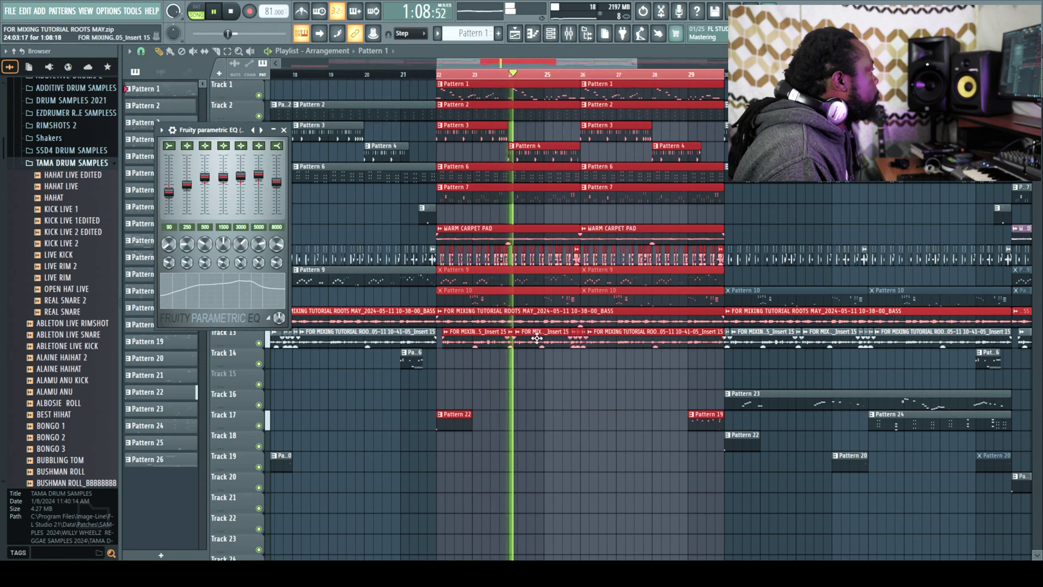
key("space")
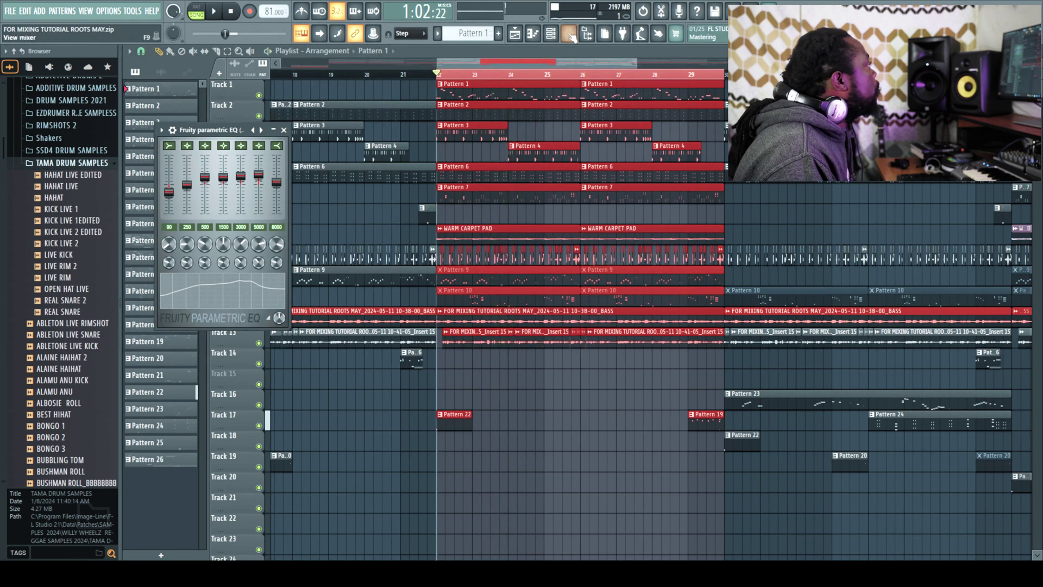
Step: Reopen the mixer, pan the STUCCLINE track 29% left and audition it within the mix
left_click(571, 36)
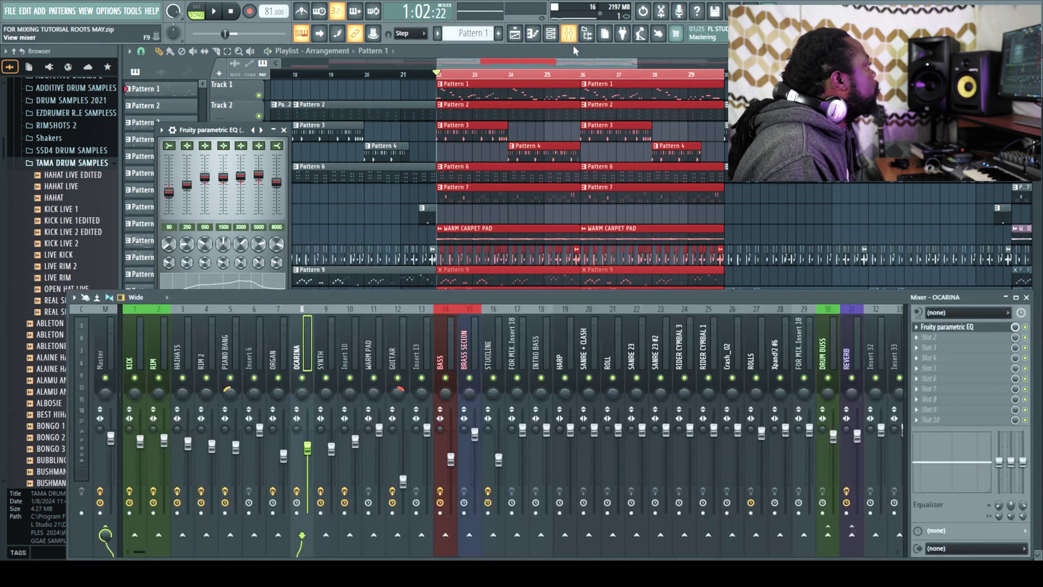
left_click(494, 364)
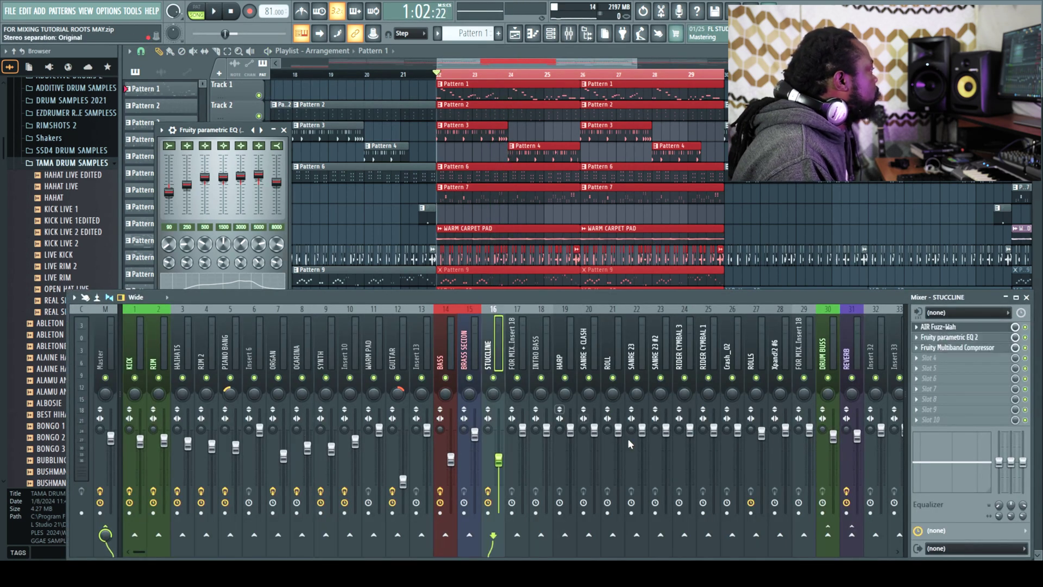
left_click(920, 365)
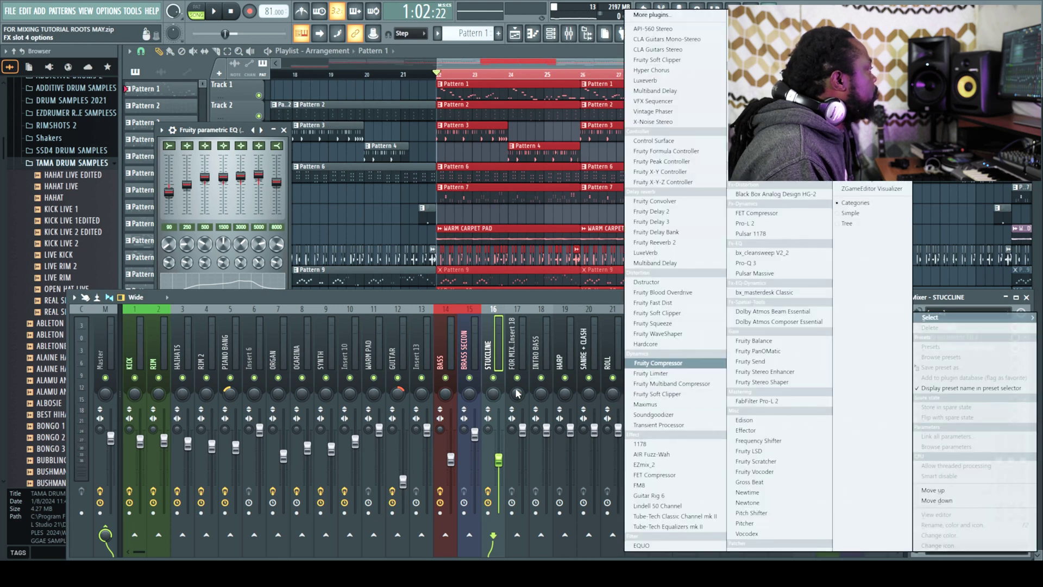
left_click(517, 303)
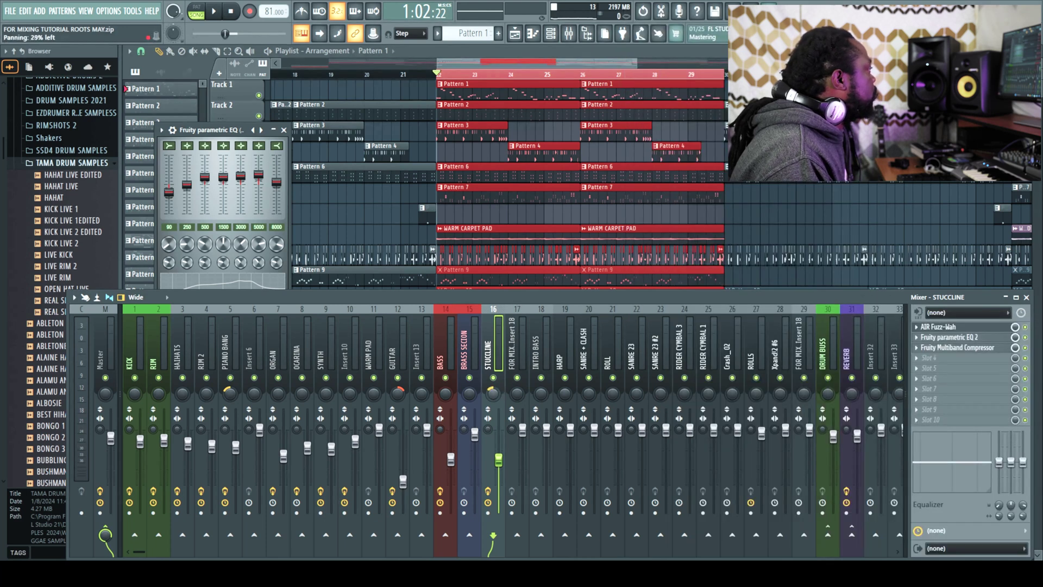
key("space")
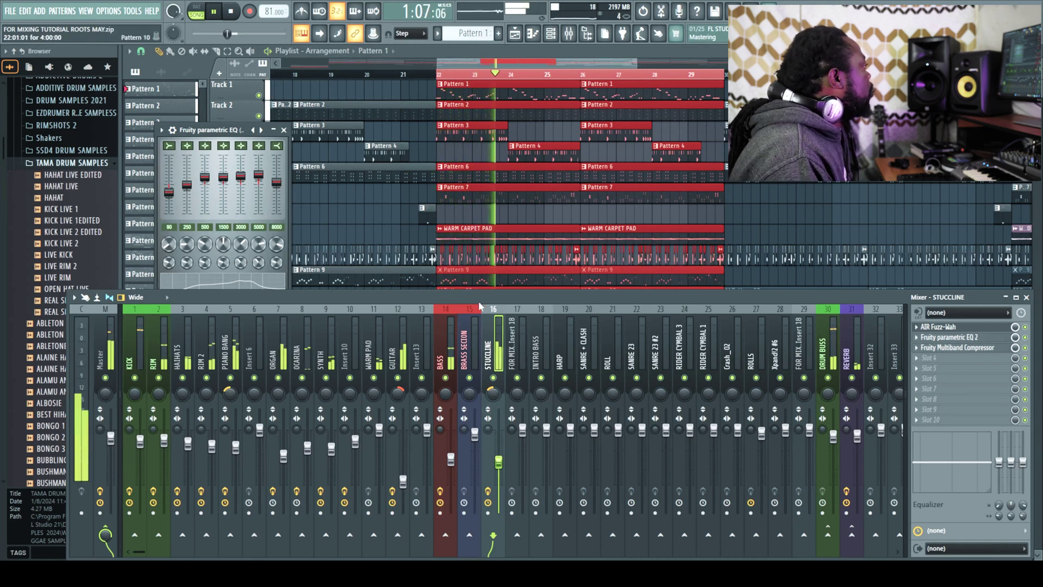
key("space")
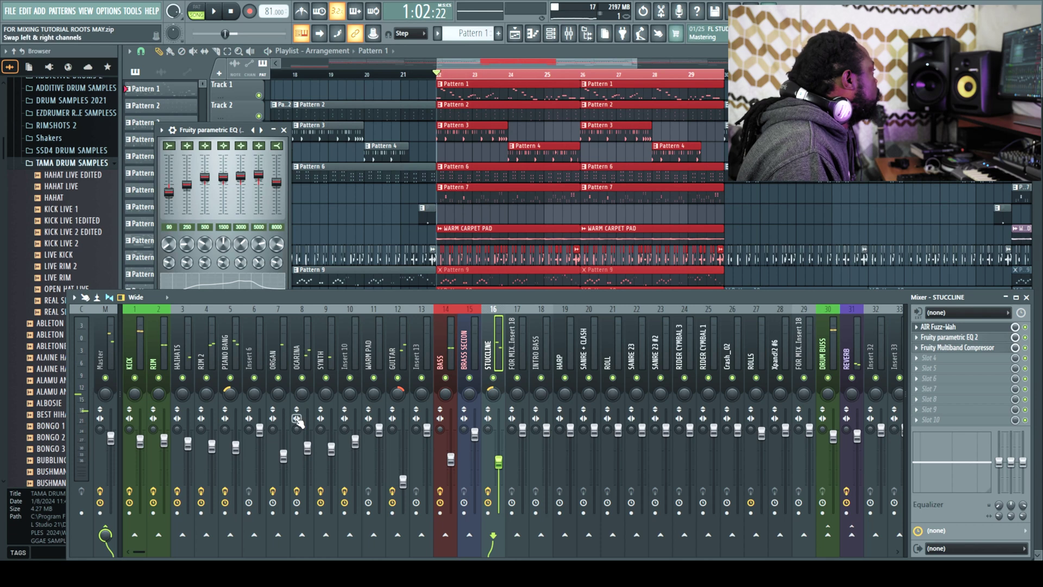
Step: Solo the WARM PAD track during playback and load Fruity parametric EQ 2 in its first effect slot
key("space")
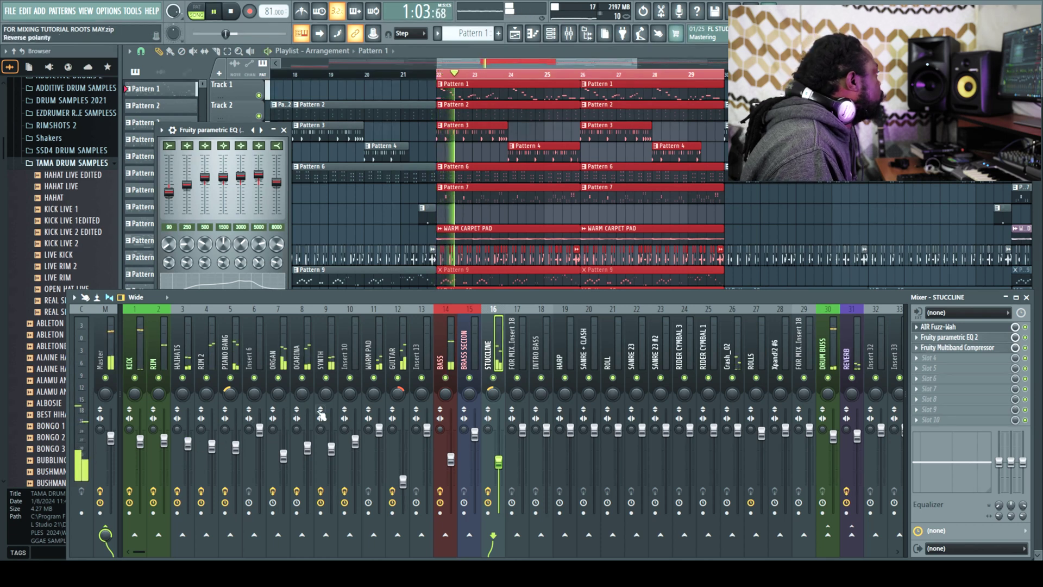
right_click(374, 377)
left_click(375, 367)
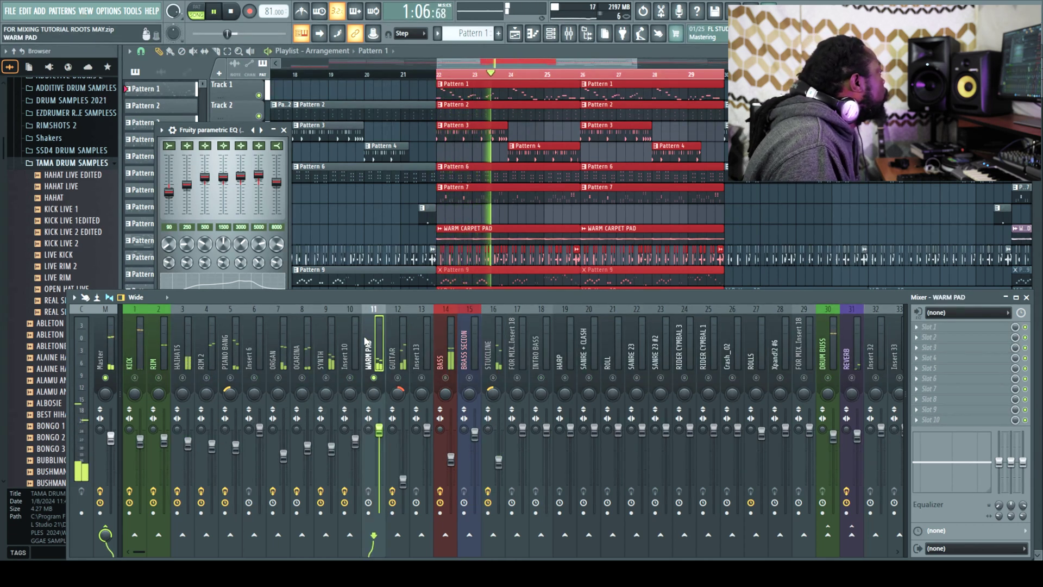
left_click(922, 329)
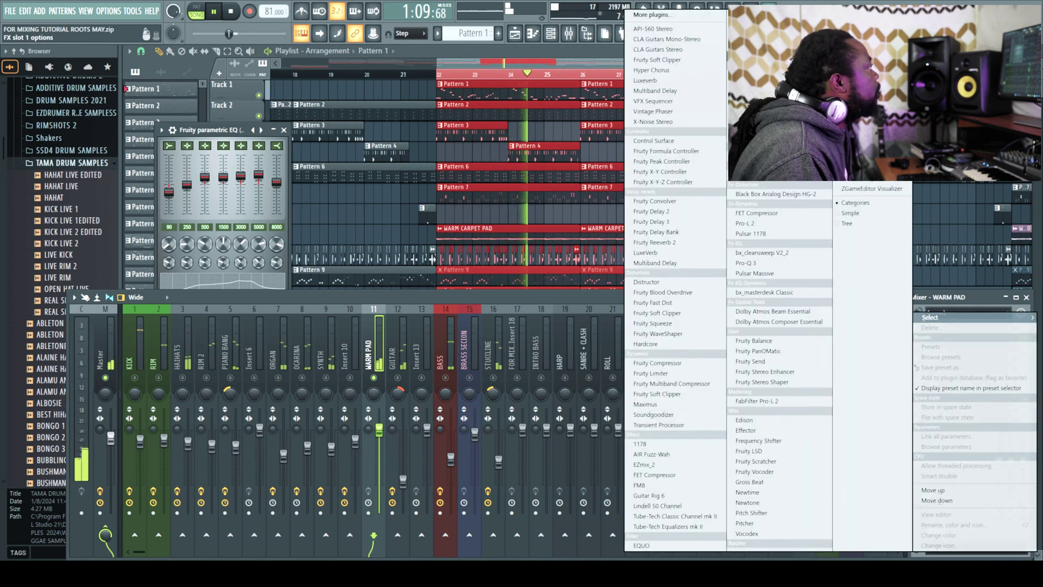
left_click(625, 321)
left_click_drag(292, 101, 364, 111)
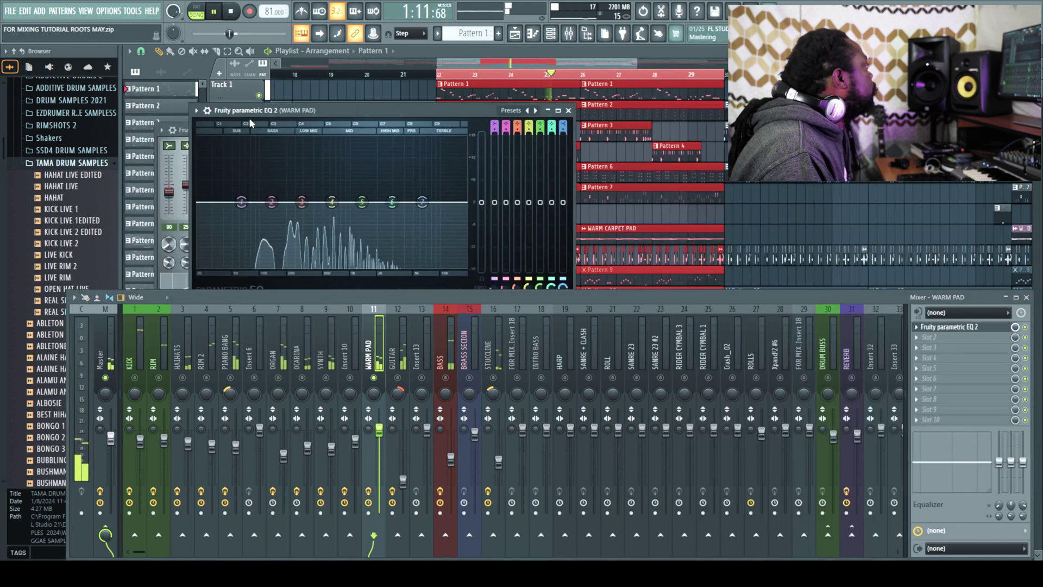
Step: Apply the 40Hz cut preset to the WARM PAD EQ with a higher cutoff, and boost the mixer equalizer's mid band by 1.6 at 980 Hz
left_click(197, 111)
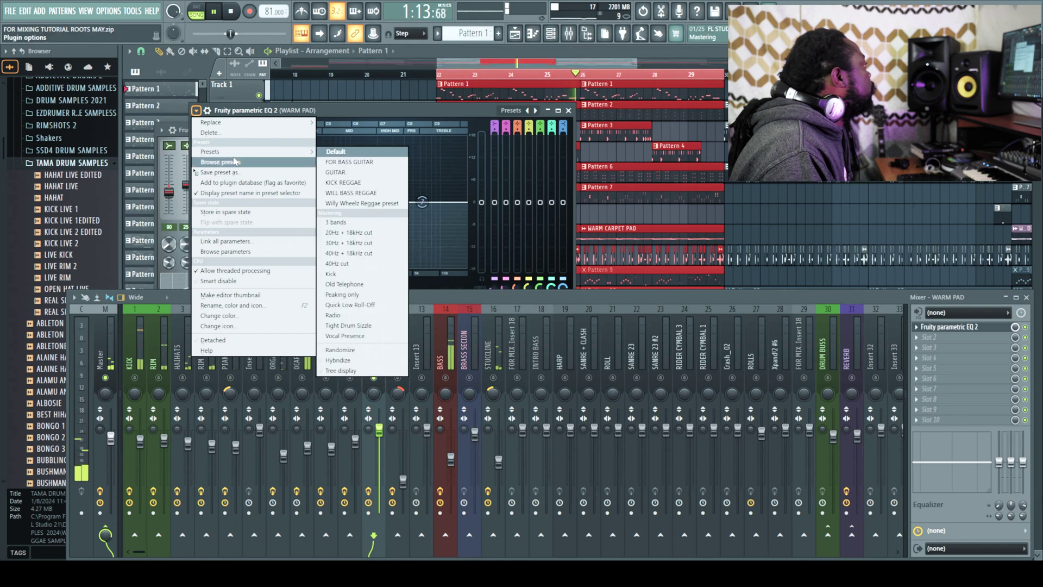
mouse_move(239, 152)
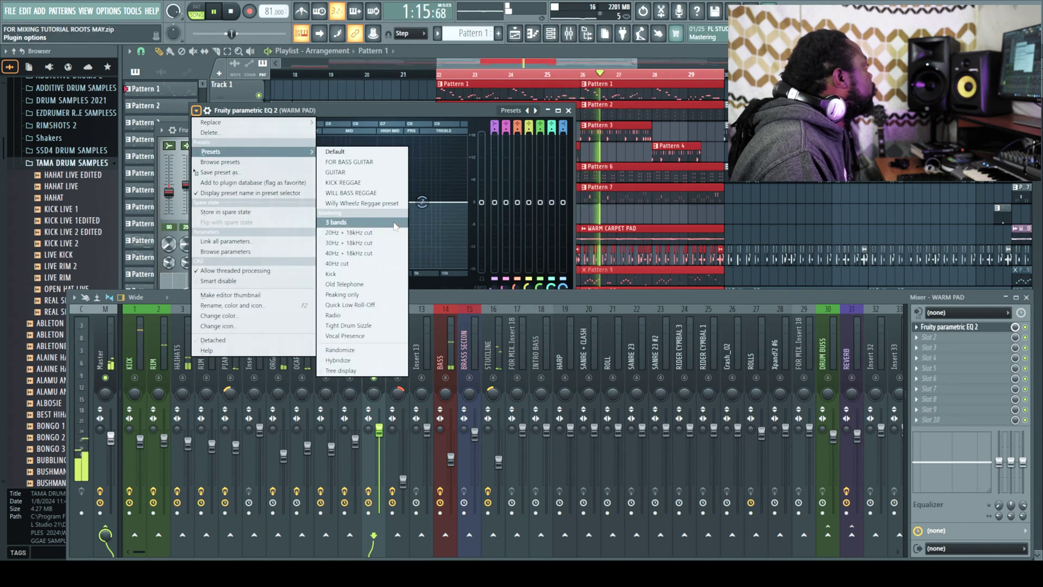
left_click(338, 263)
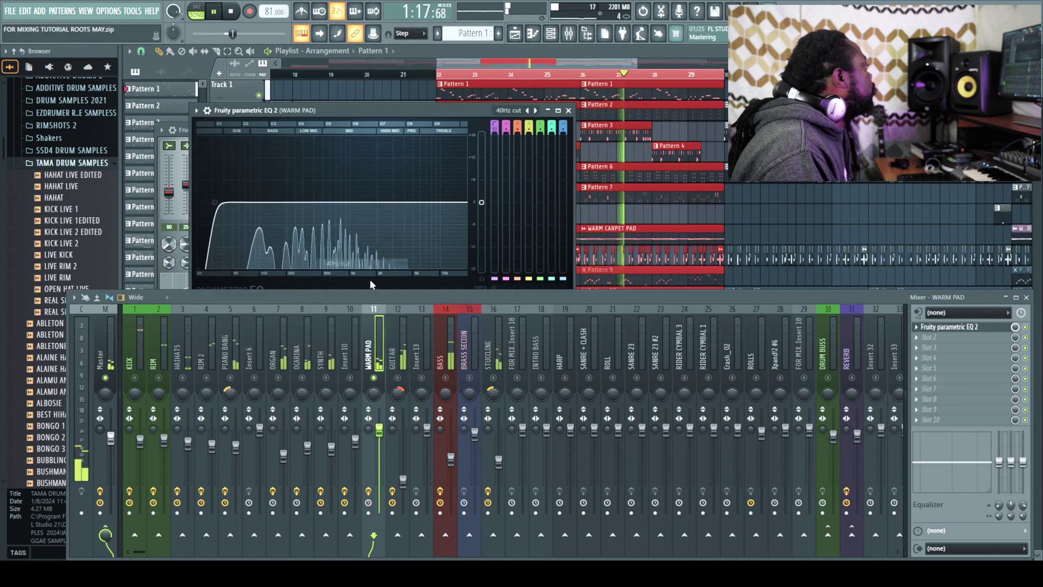
left_click_drag(216, 203, 234, 203)
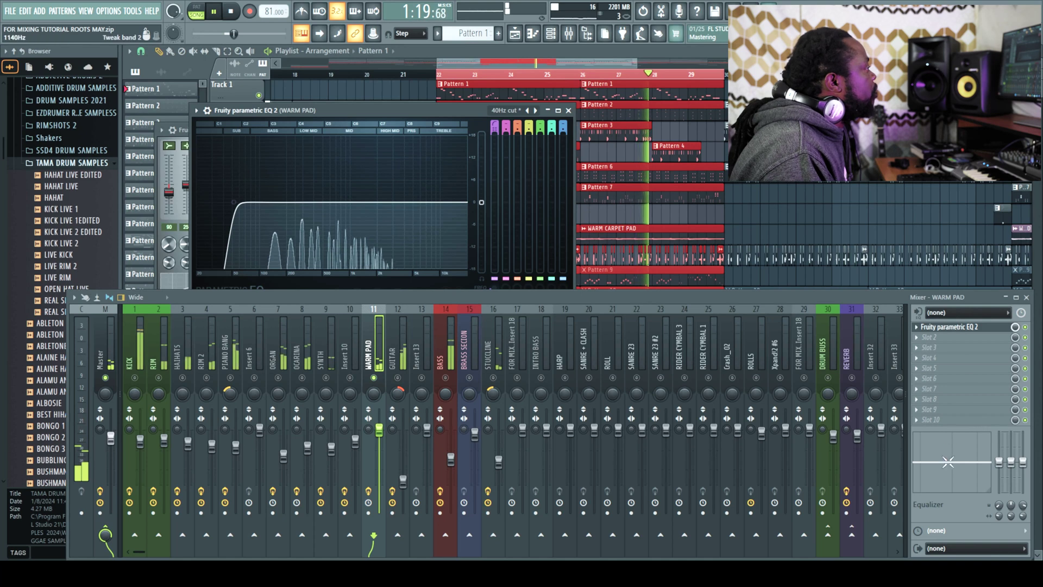
left_click_drag(940, 475, 947, 468)
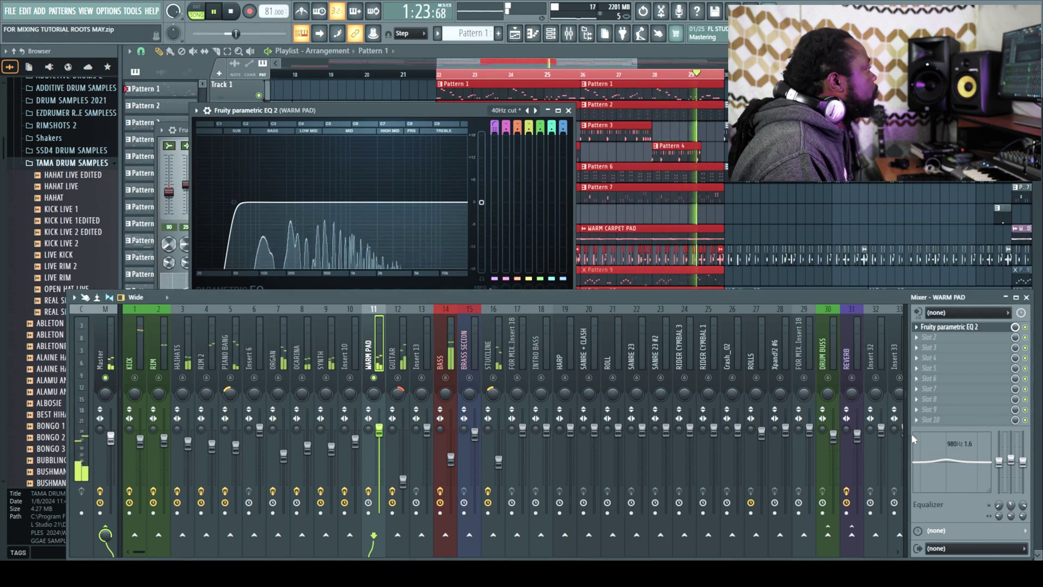
Step: Load another Fruity parametric EQ 2 in the second effect slot of the WARM PAD track
left_click(918, 346)
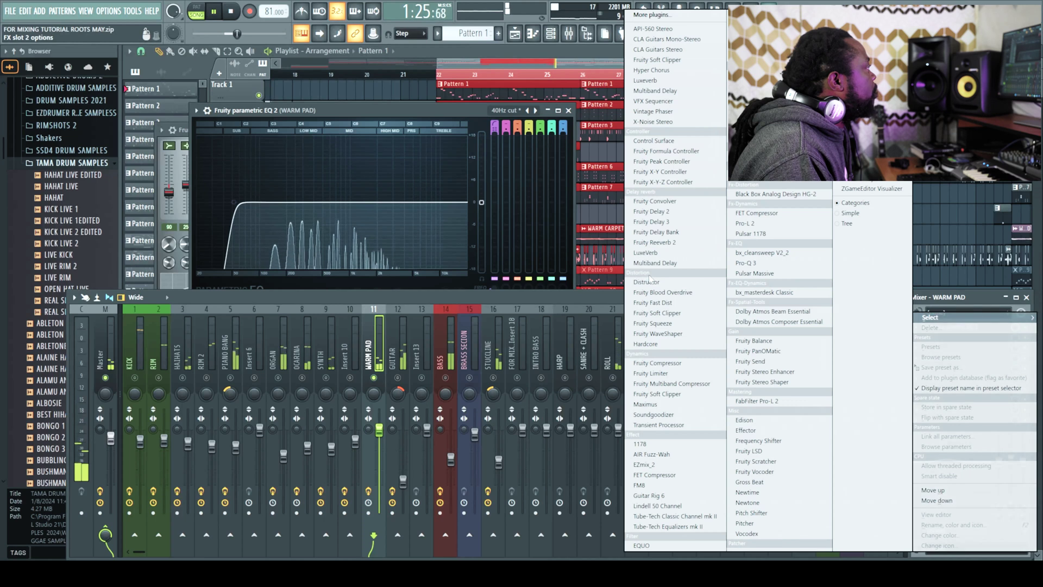
left_click(761, 46)
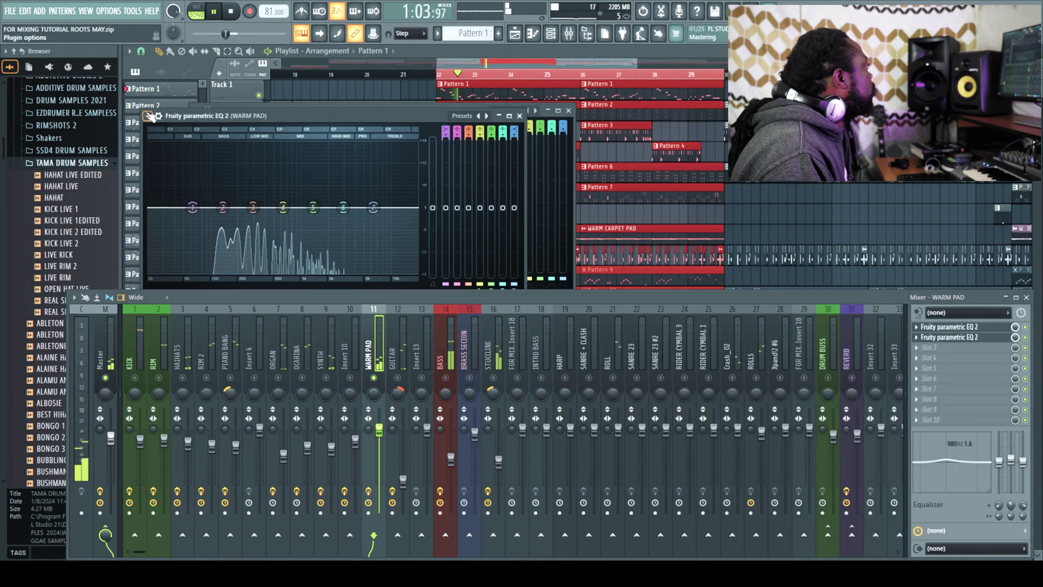
Step: Stop playback and try the 40Hz cut preset on the second WARM PAD EQ
left_click(148, 116)
mouse_move(179, 157)
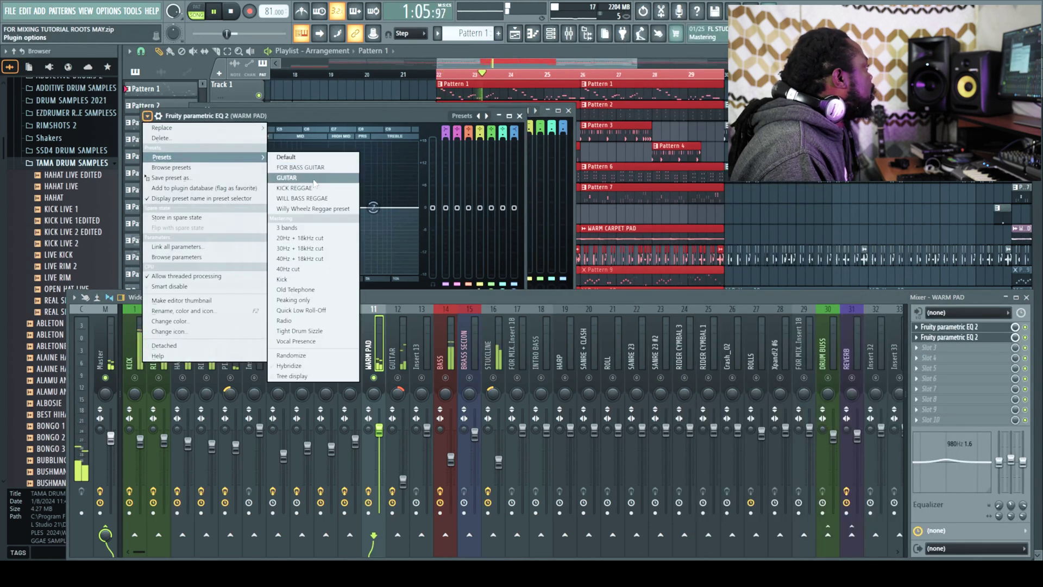
left_click(243, 31)
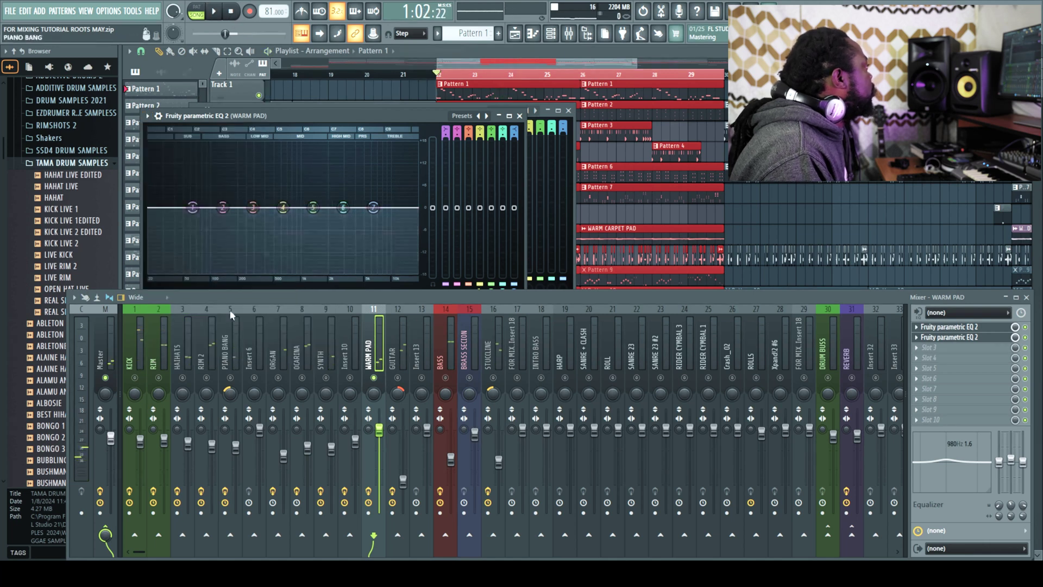
left_click(148, 117)
mouse_move(179, 157)
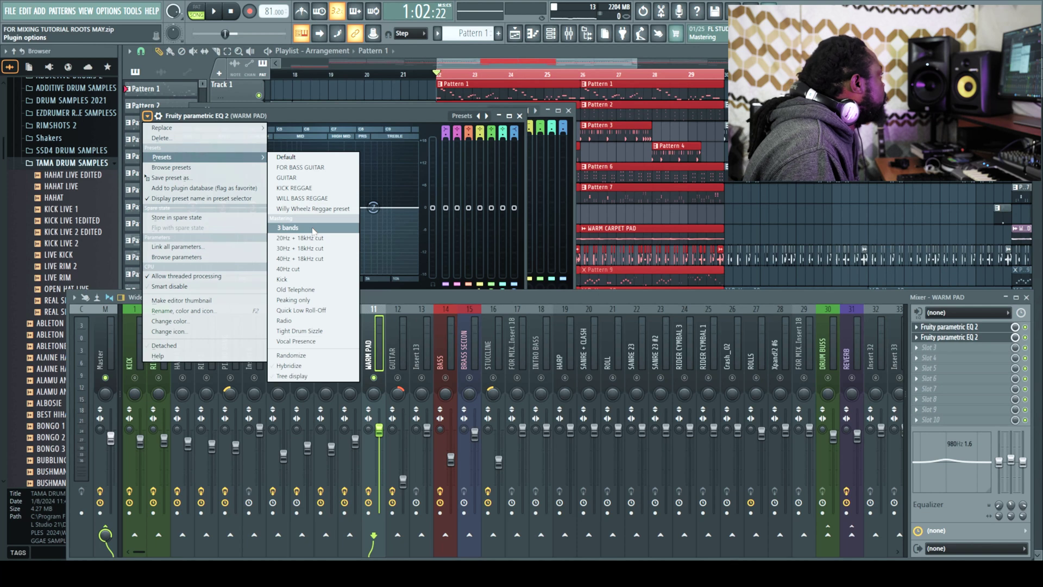
left_click(306, 269)
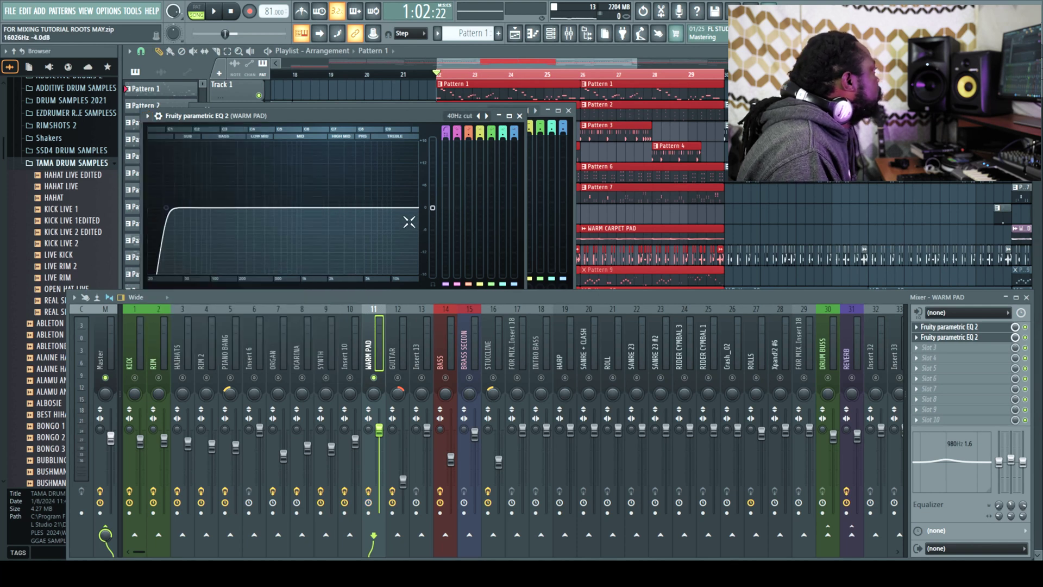
Step: Apply the 20Hz + 18kHz cut preset to the second WARM PAD EQ and lower band 7's high-cut frequency
left_click(149, 116)
mouse_move(185, 157)
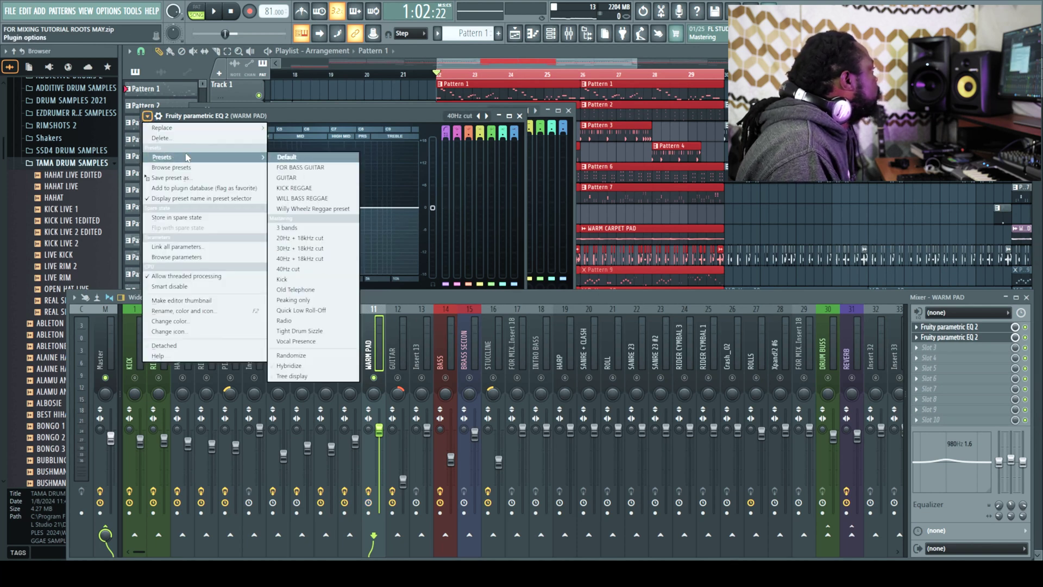
left_click(321, 240)
left_click_drag(420, 218, 339, 208)
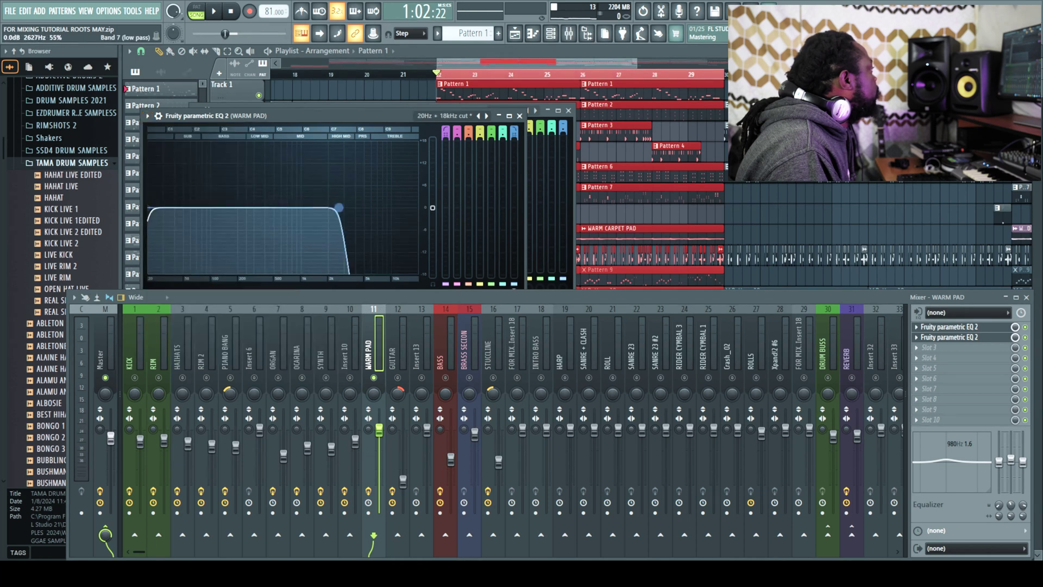
Step: Play the section and lower the WARM PAD volume fader slightly
key("space")
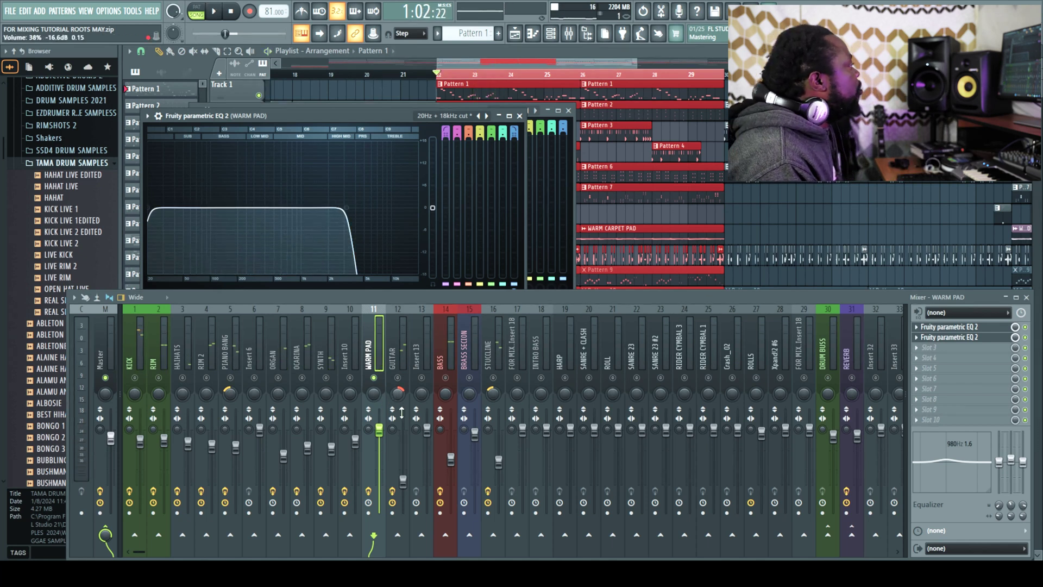
left_click_drag(379, 418, 380, 420)
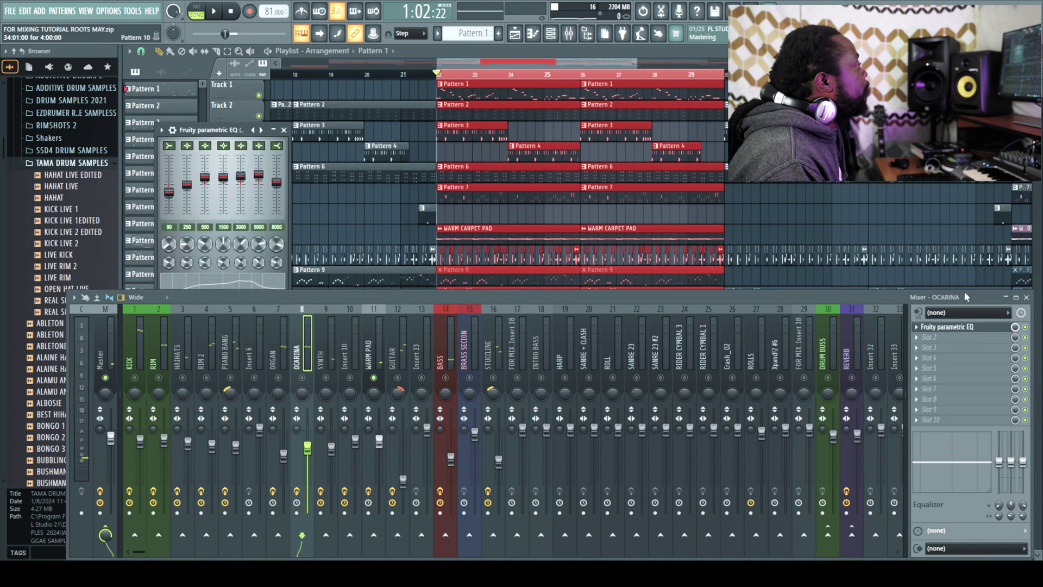
Step: Play the looped section from the playlist, then reopen the mixer and move its window higher
left_click_drag(992, 292, 986, 329)
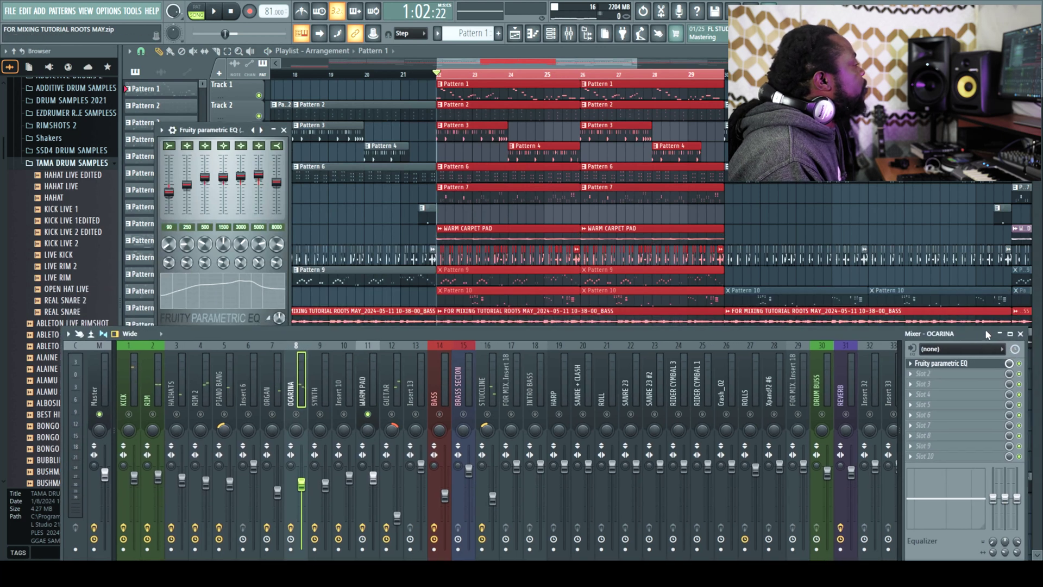
left_click(1020, 332)
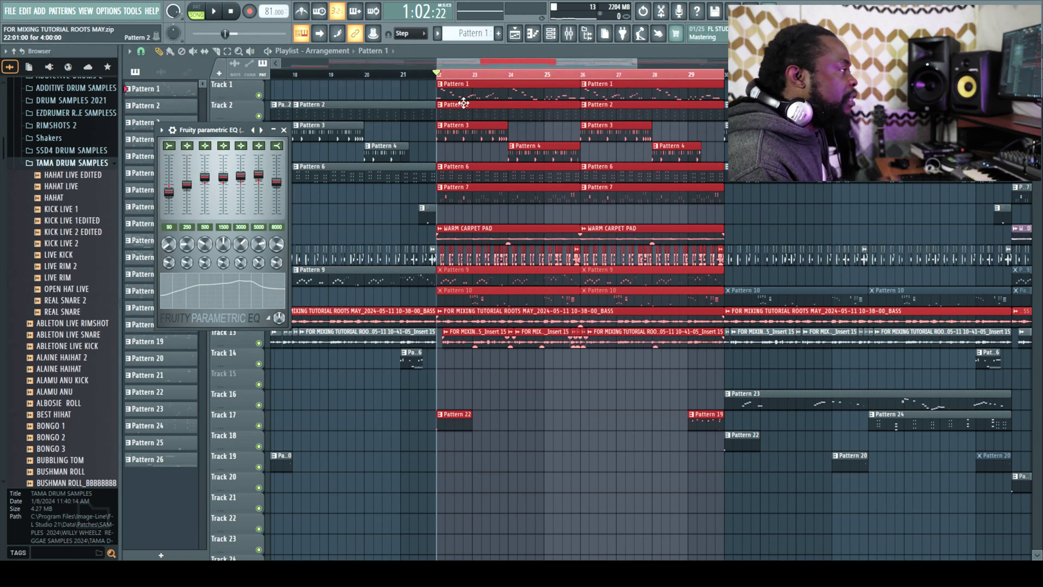
key("space")
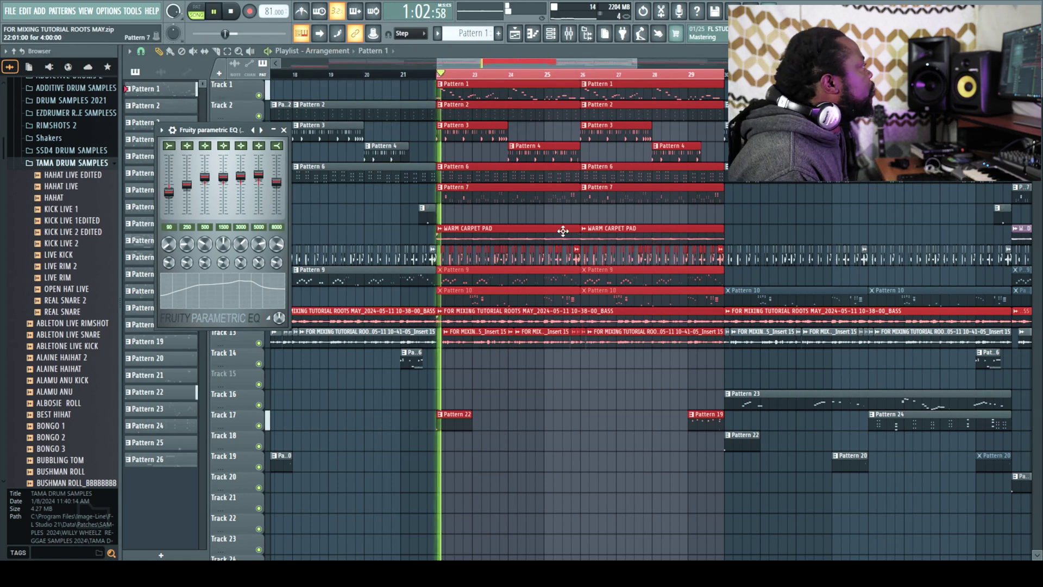
left_click(571, 32)
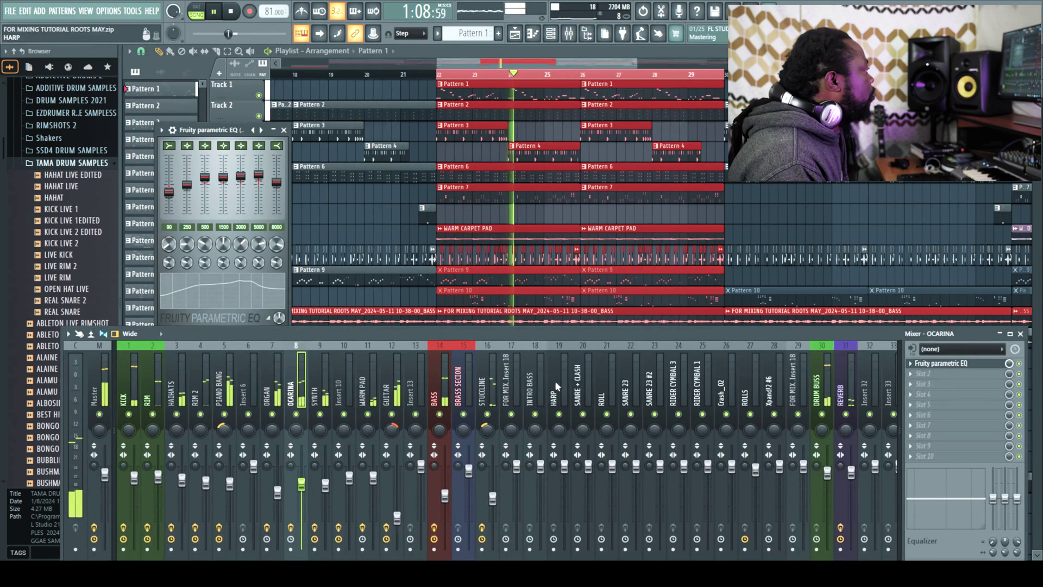
left_click_drag(614, 332, 629, 257)
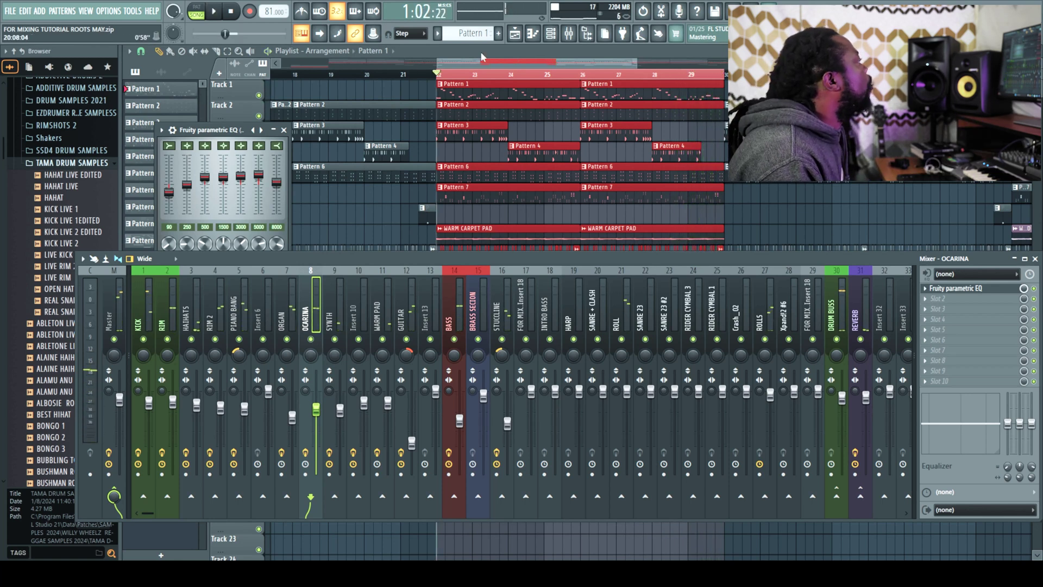
Step: Hide the EQ window and audition the looped section while checking the ROLLS and ROLL mixer tracks
left_click(515, 40)
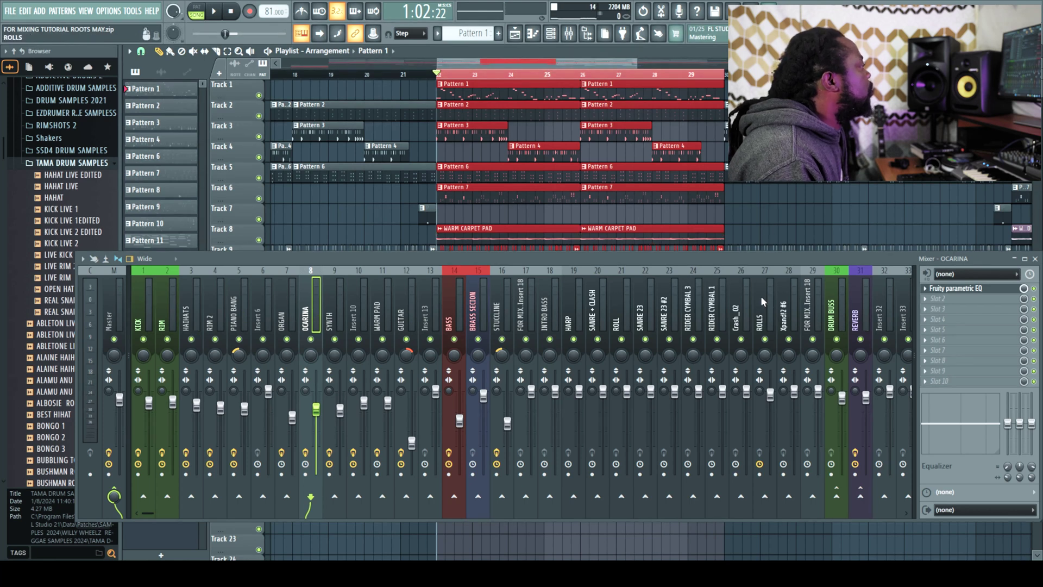
left_click(759, 329)
key("space")
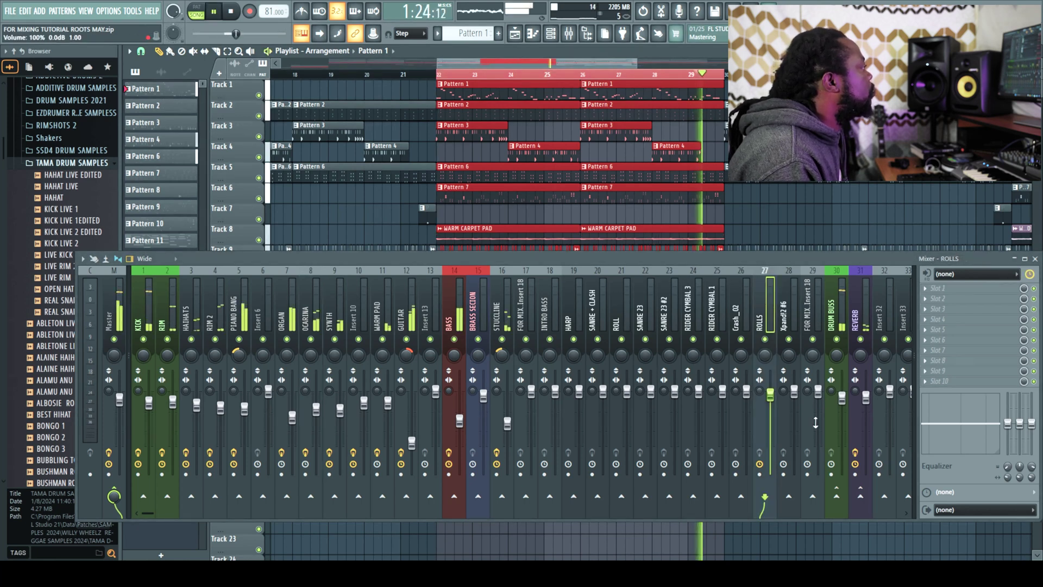
key("space")
left_click(615, 311)
key("space")
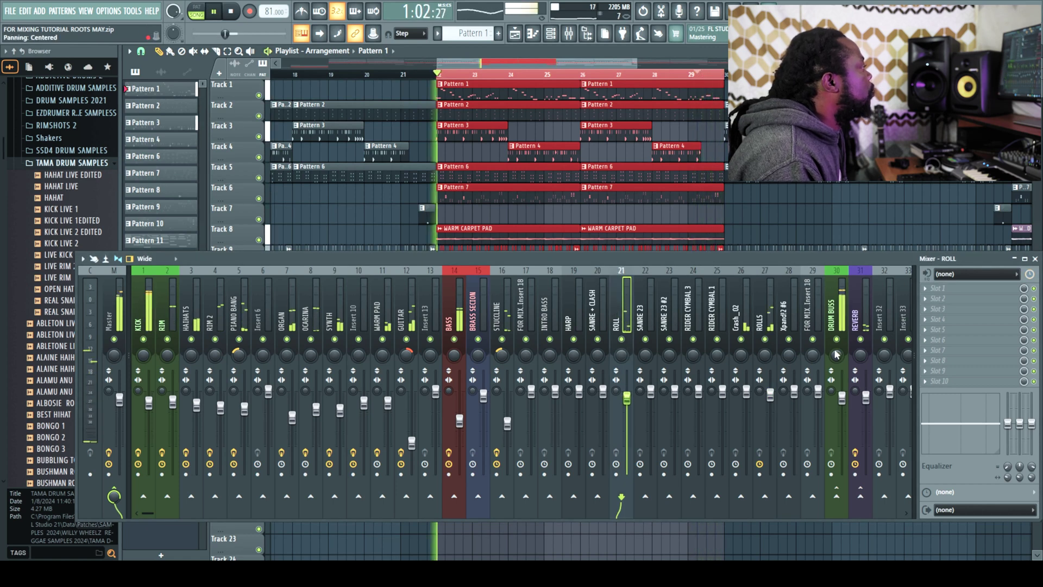
key("space")
Step: Load Fruity Multiband Compressor in the first effect slot of DRUM BUSS with the 2 band comp preset
left_click(831, 312)
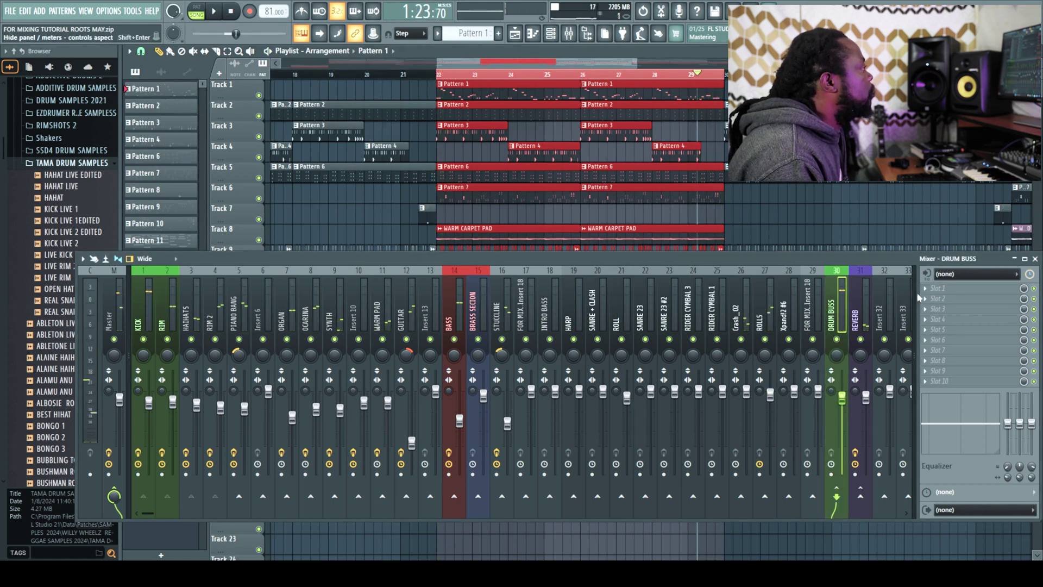
left_click(928, 289)
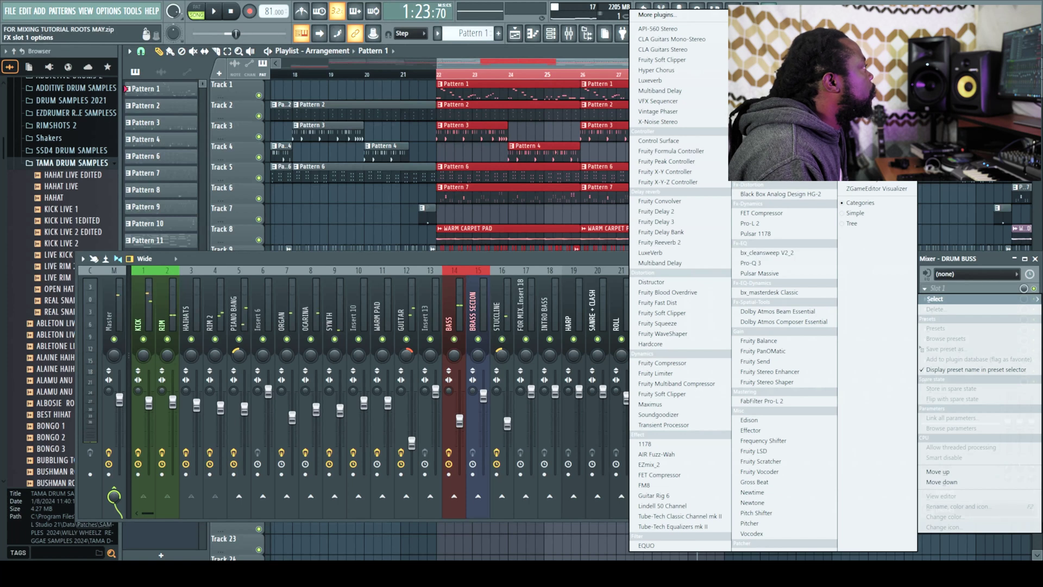
left_click(691, 385)
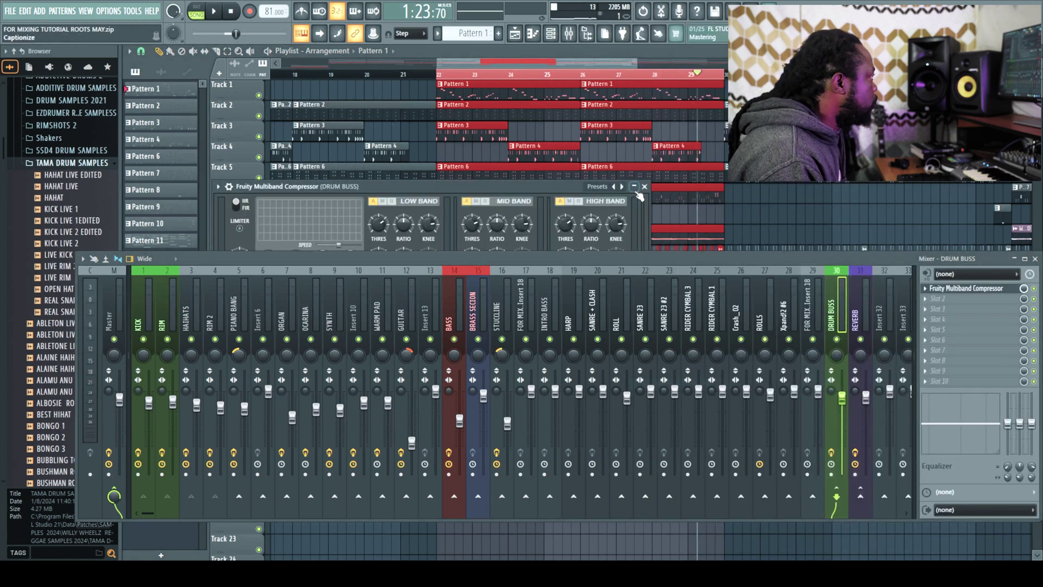
Step: While the section plays, lower the HAIHATS volume to 72% and reduce the KICK fader slightly
key("space")
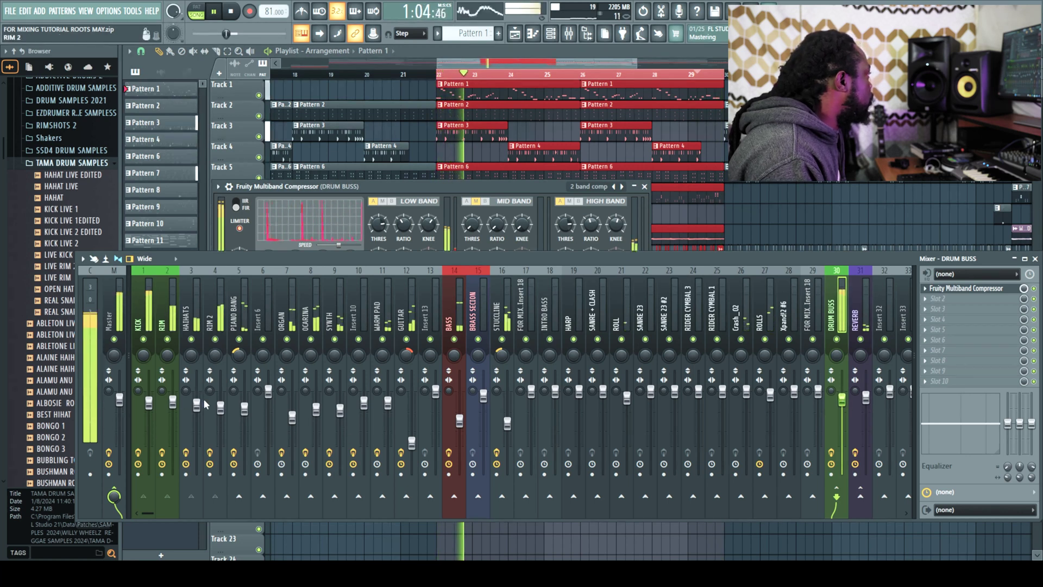
left_click_drag(197, 405, 198, 412)
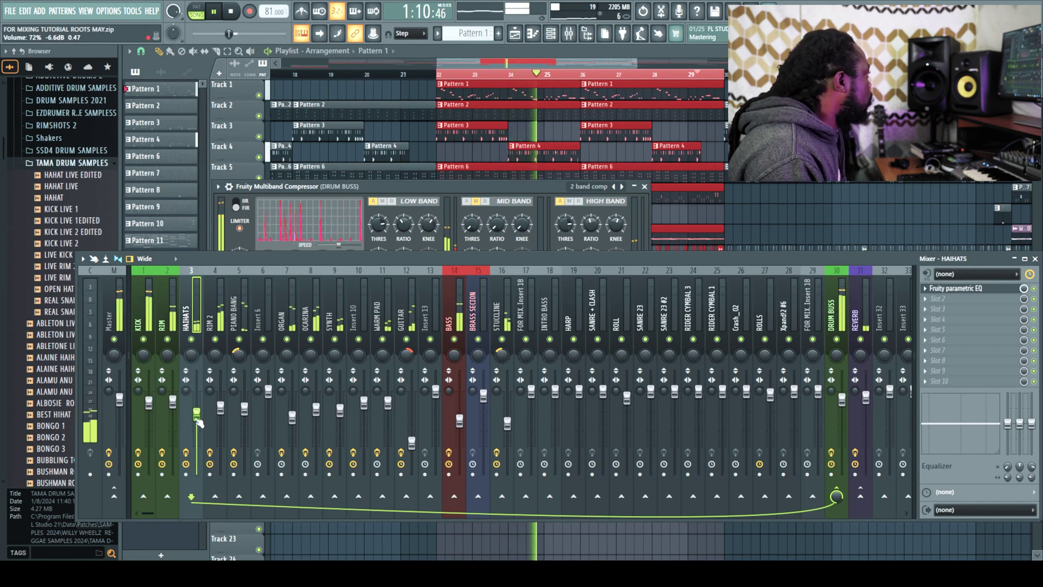
left_click_drag(154, 409, 155, 412)
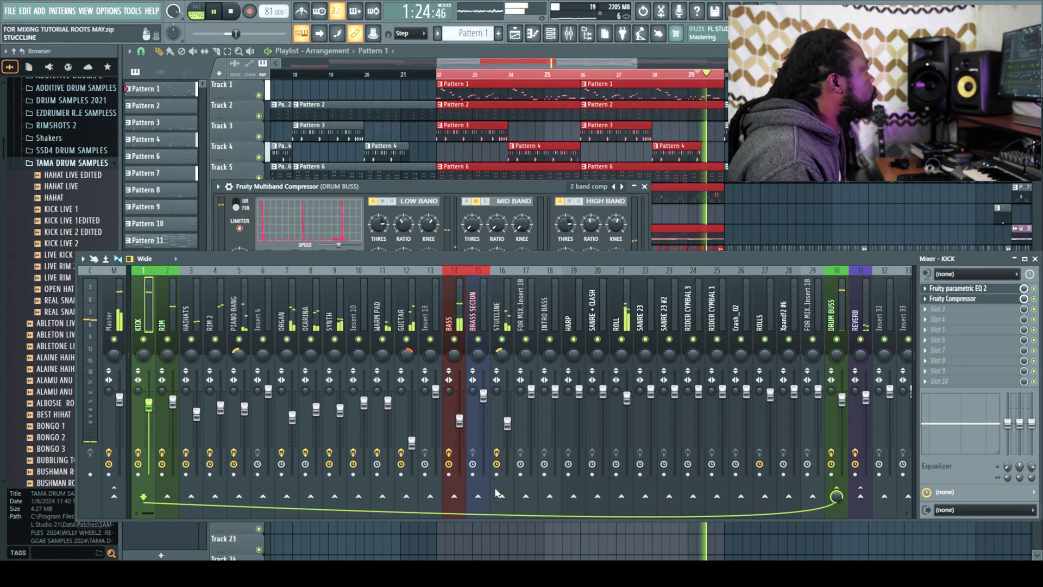
key("space")
Step: Route the ROLL track to DRUM BUSS instead of the master and play the section to check it
left_click(615, 325)
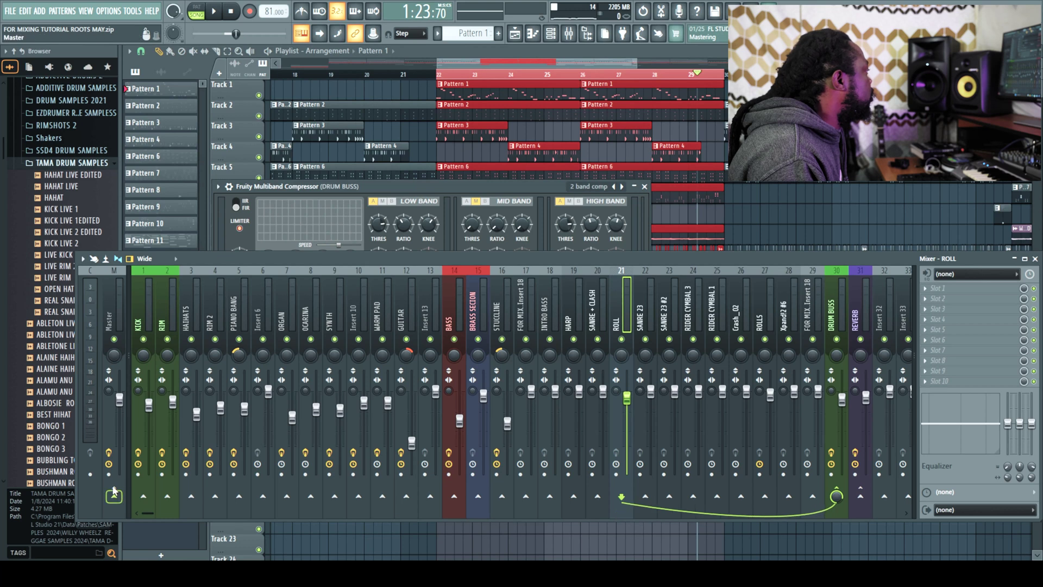
key("space")
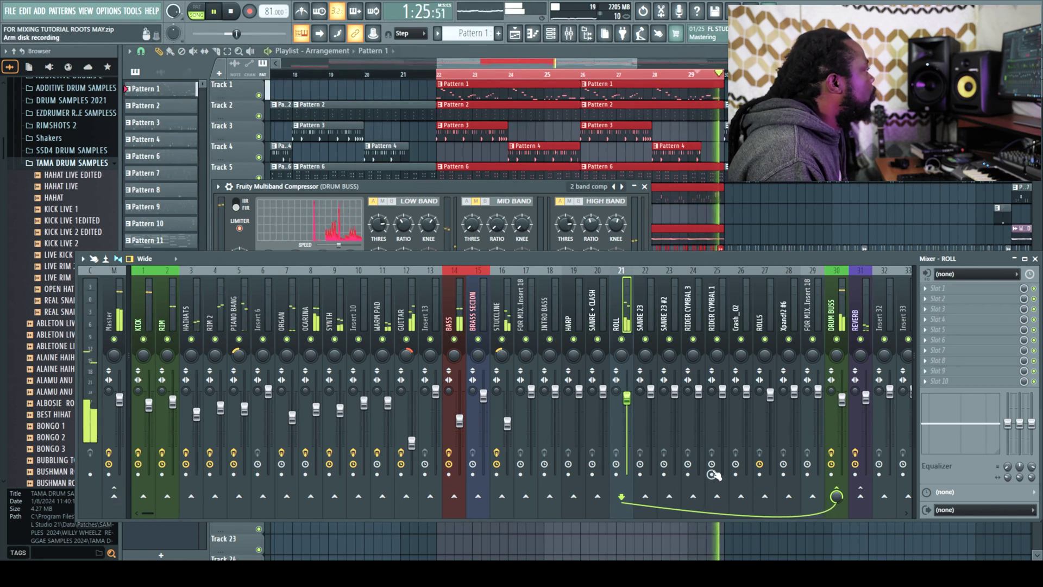
key("space")
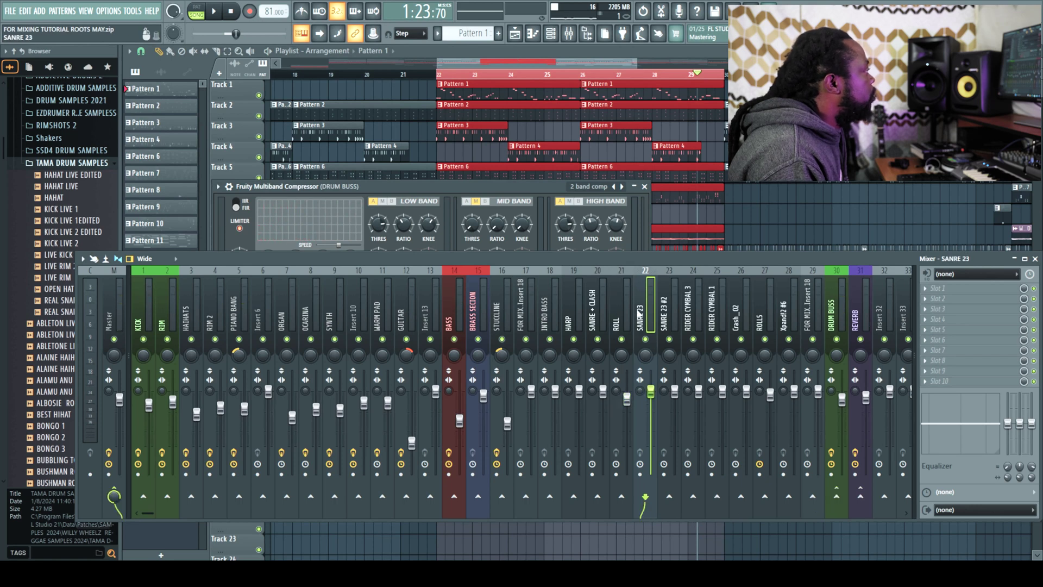
Step: Add a reduced-level send from the ROLL track to REVERB and audition the section
left_click(863, 500)
scroll(860, 496, "down", 5)
key("space")
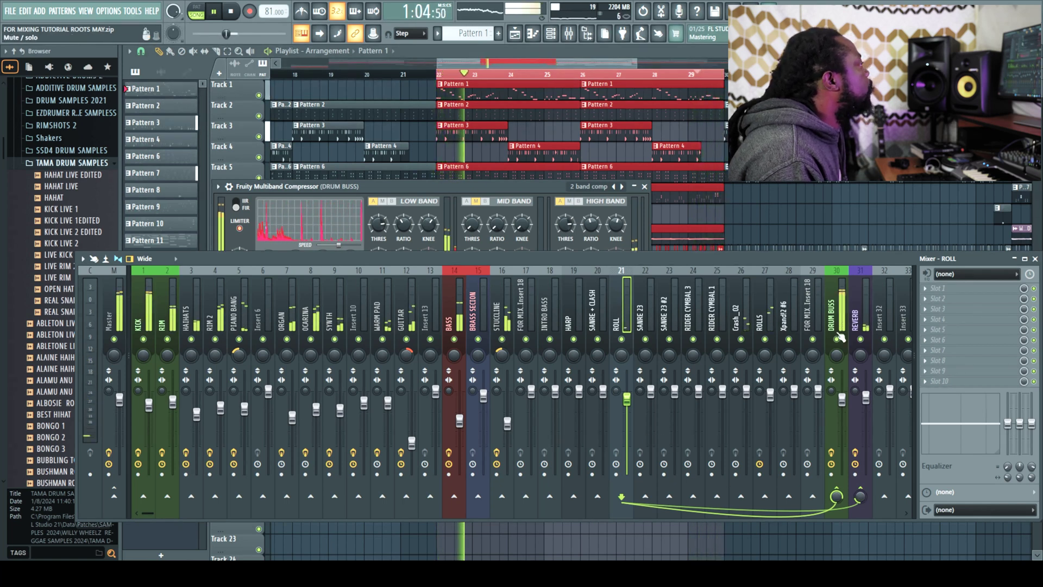
key("space")
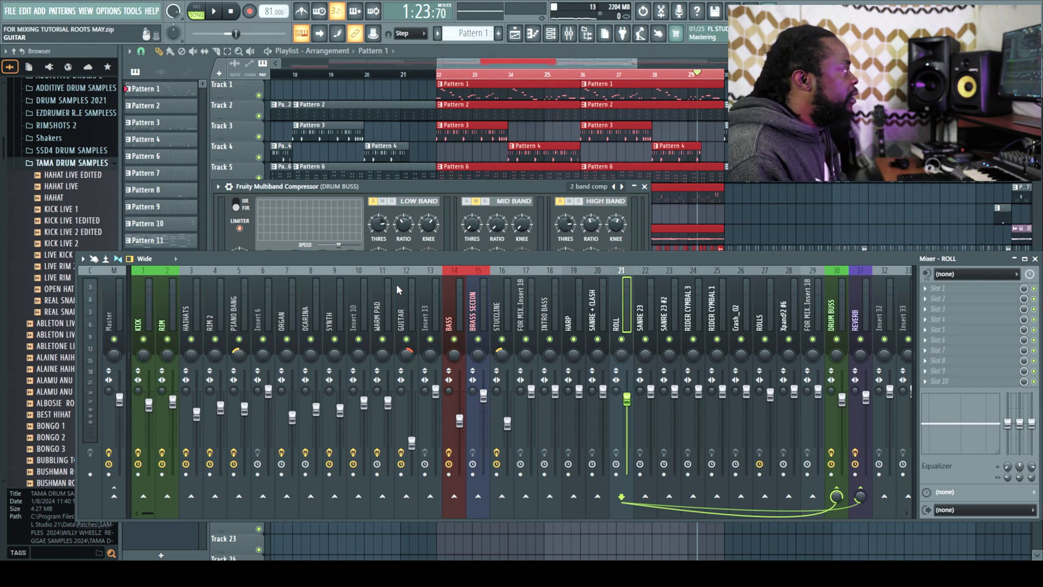
key("space")
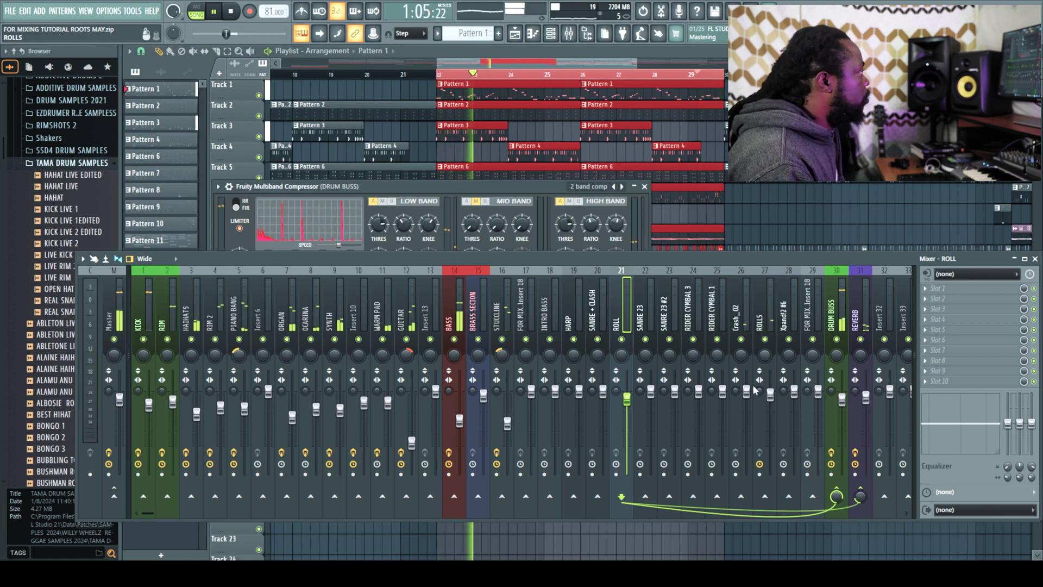
key("space")
Step: Solo ROLLS briefly to check it, route it to DRUM BUSS instead of the master and play the section
left_click(761, 319)
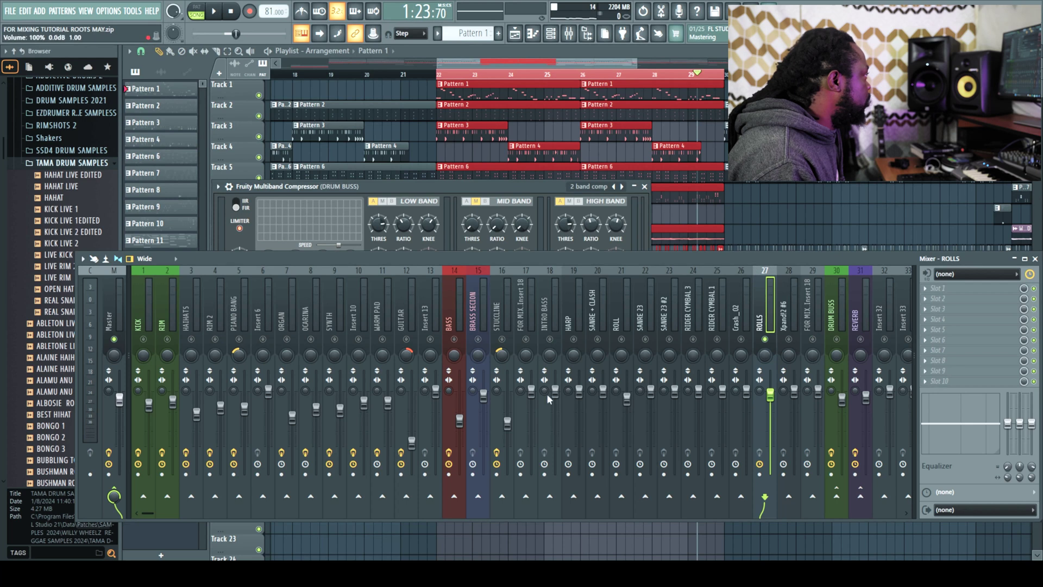
right_click(765, 340)
left_click(831, 321)
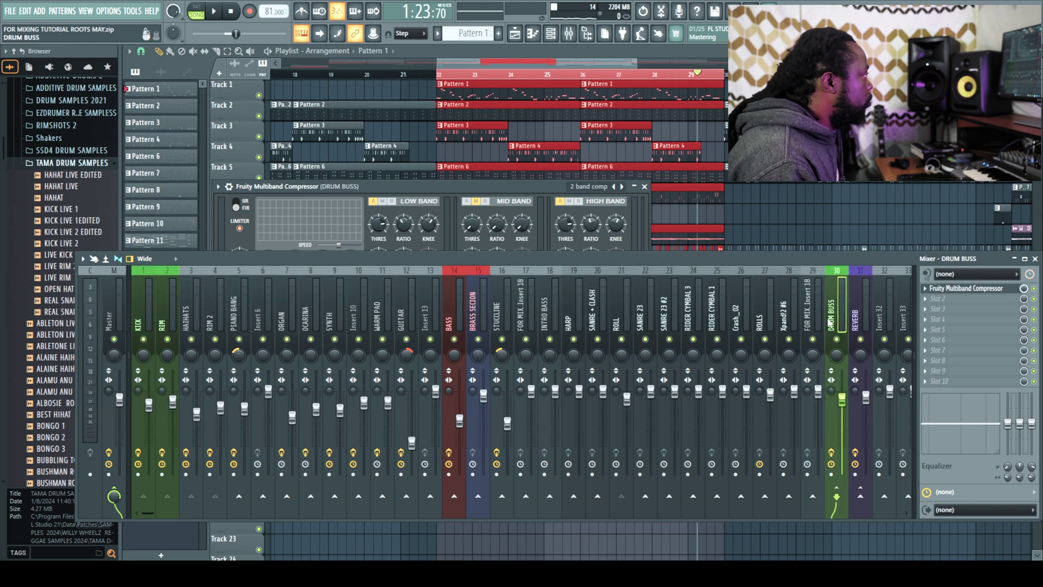
left_click(769, 323)
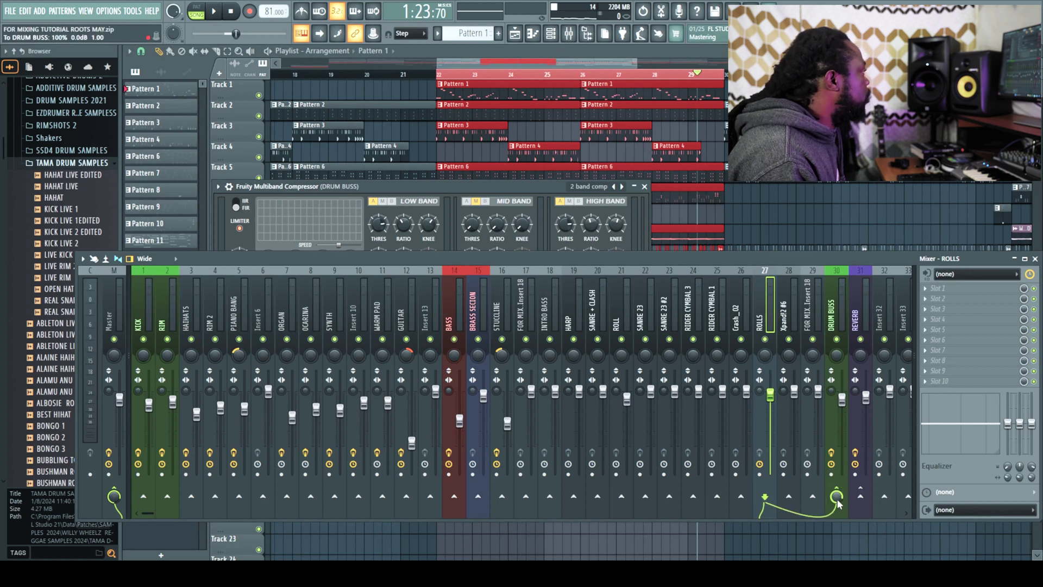
key("space")
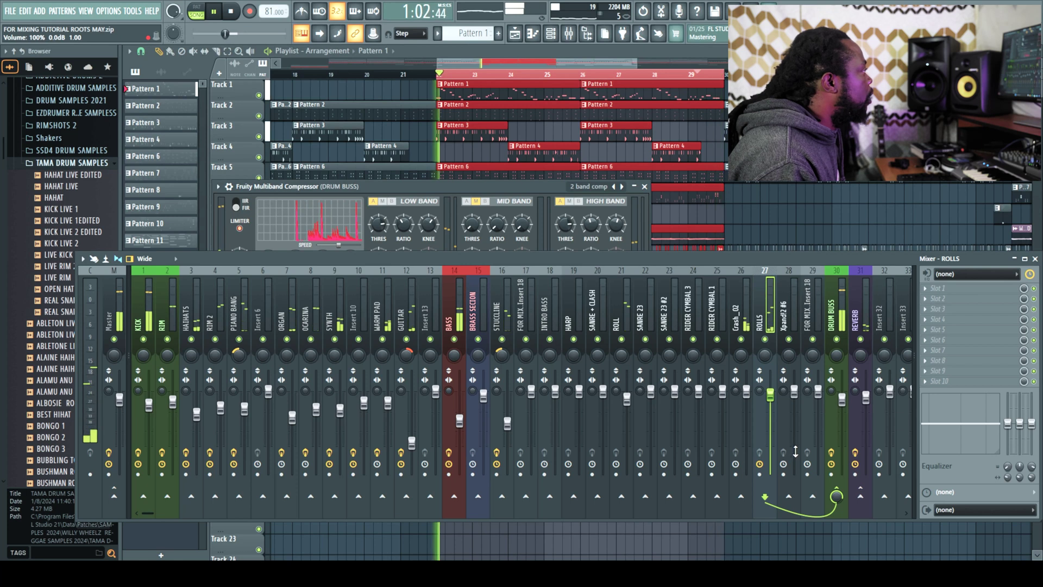
key("space")
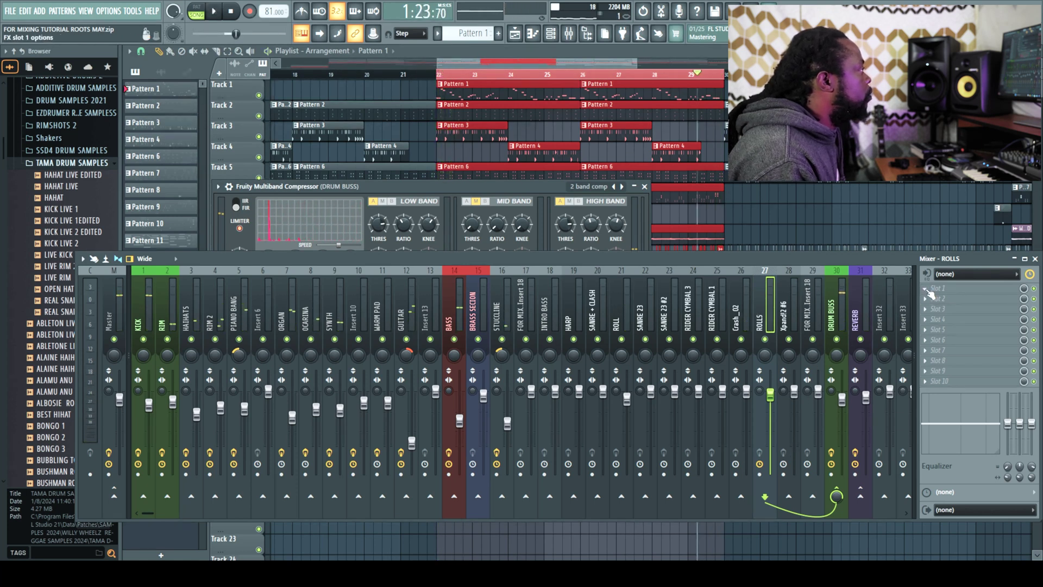
Step: Load Fruity parametric EQ 2 on ROLLS, raising band 3 slightly and boosting band 5 by 3.4 dB at 1020 Hz
left_click(930, 290)
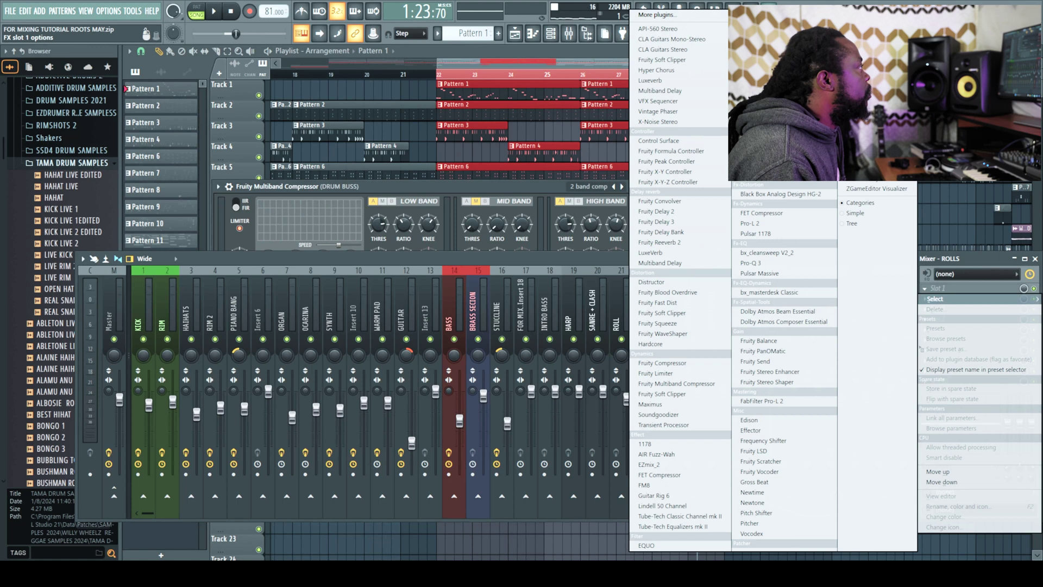
left_click(668, 546)
left_click_drag(300, 194, 308, 188)
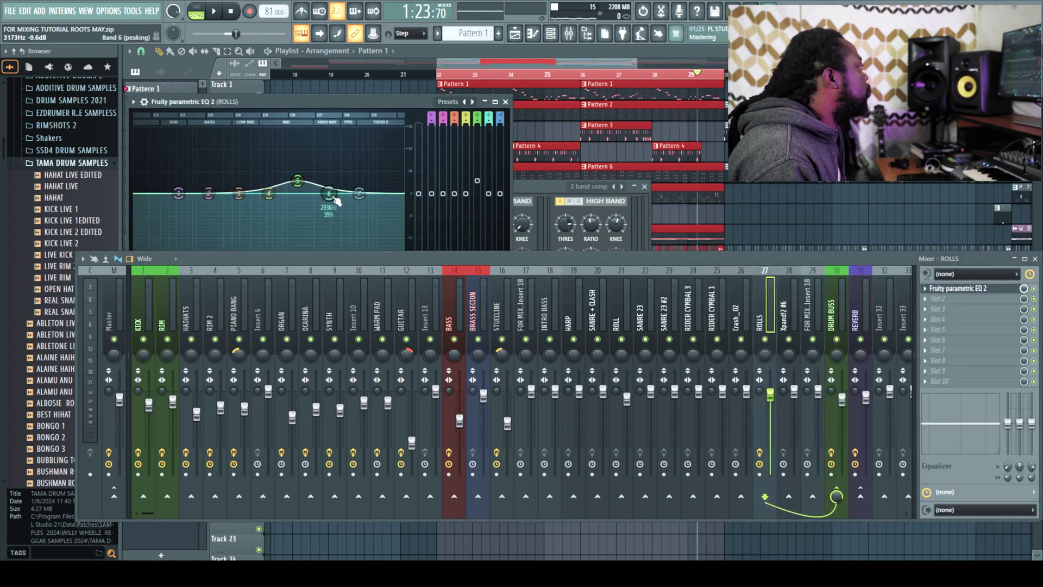
left_click(297, 180)
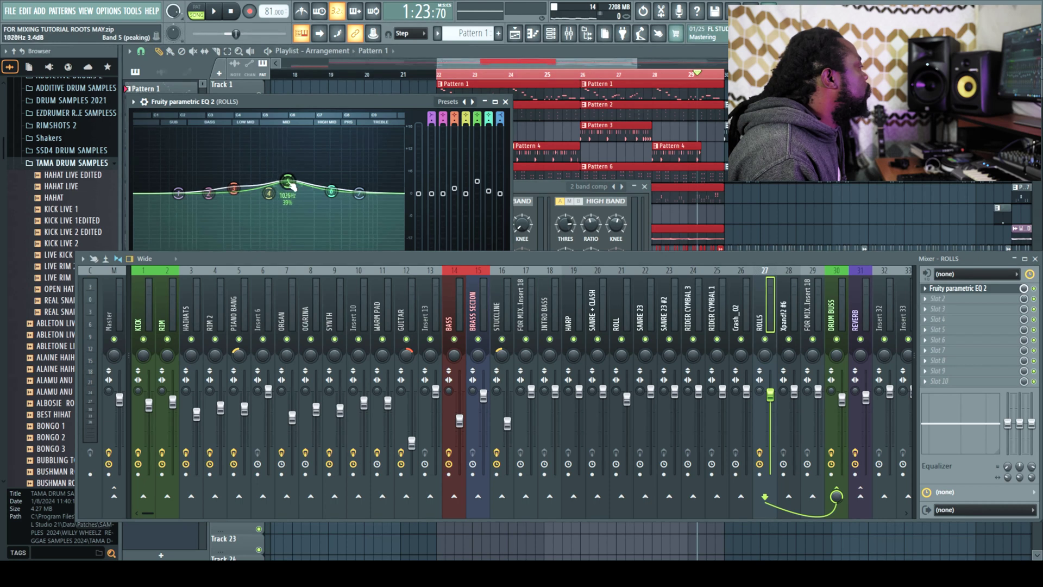
Step: Hide the EQ window, lower the mixer window, clear the loop selection and play the arrangement from about bar 37
left_click(515, 35)
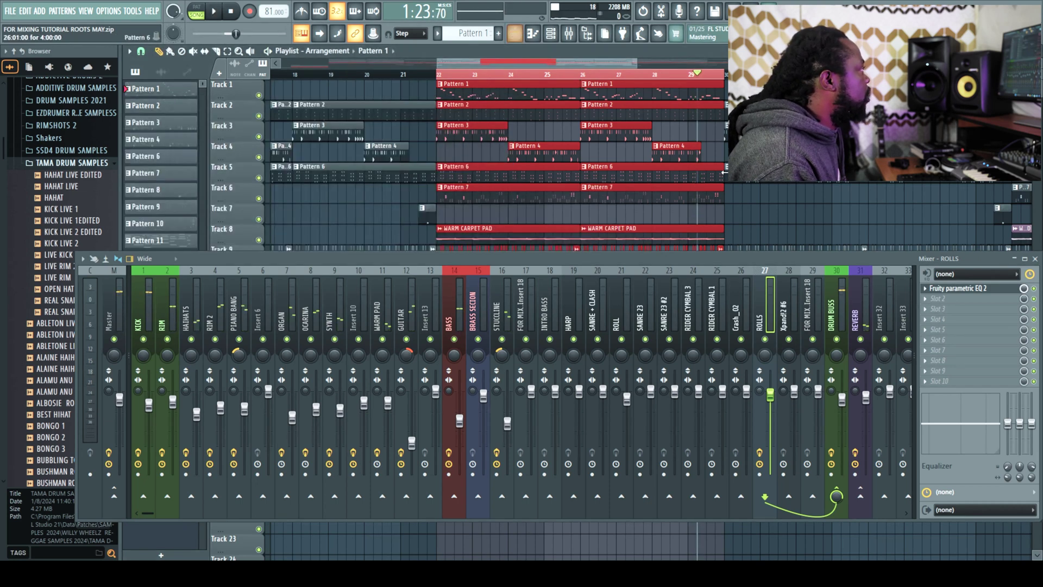
left_click_drag(976, 258, 944, 362)
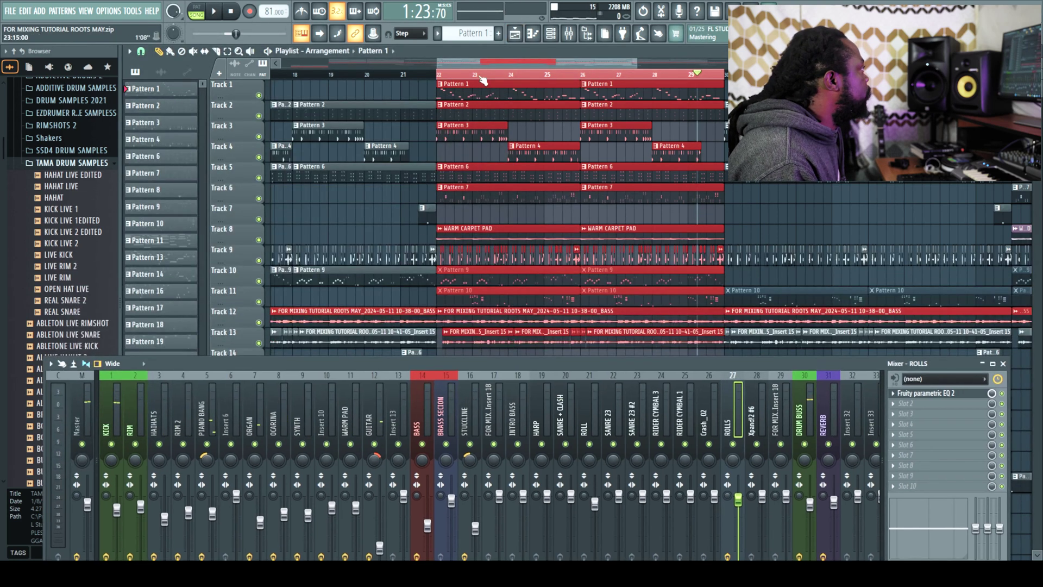
left_click(690, 95)
key("space")
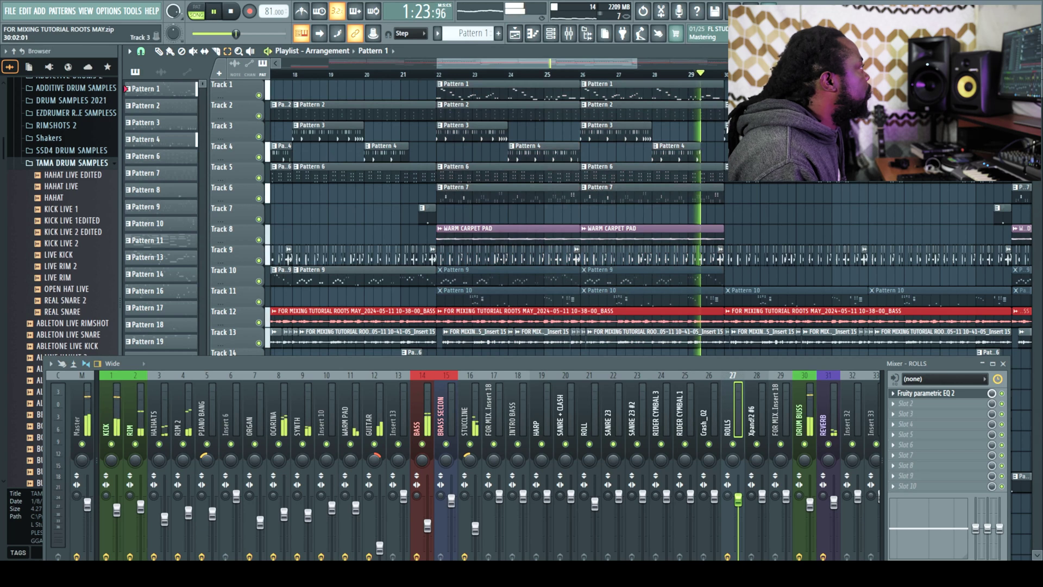
left_click_drag(632, 64, 716, 64)
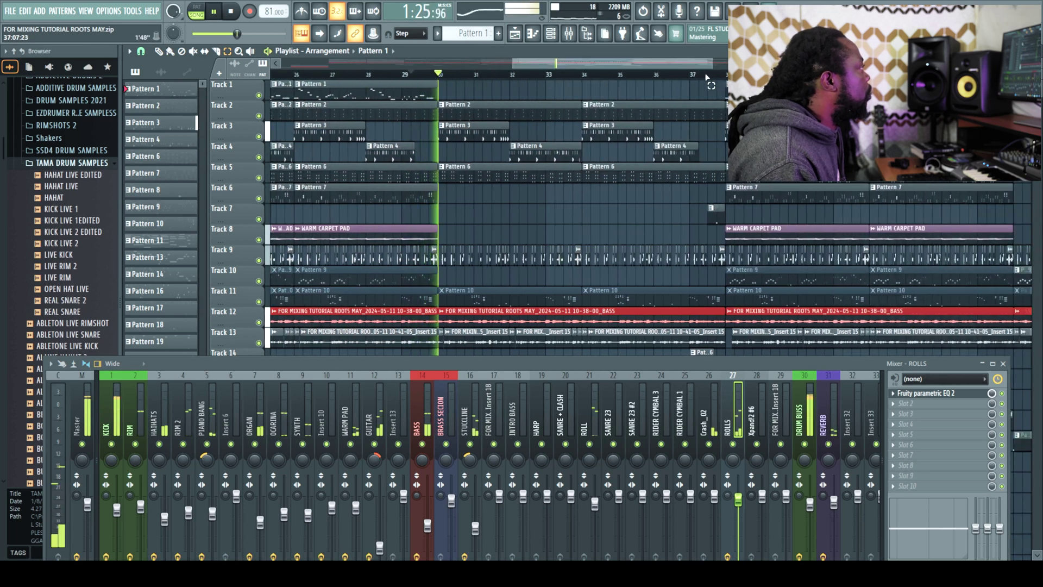
left_click(710, 73)
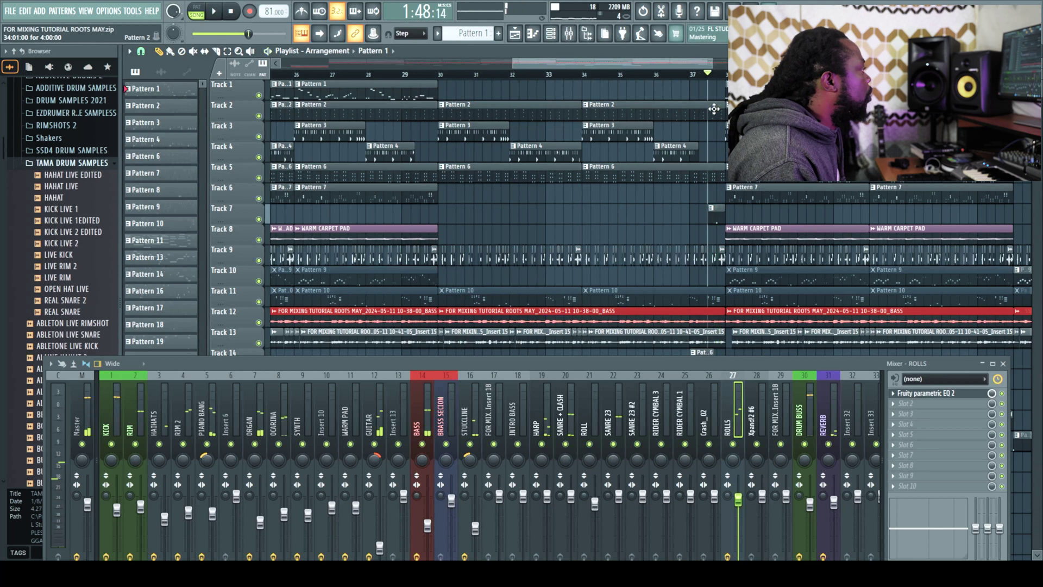
Step: Lower the ROLLS volume fader slightly and replay the fill around bar 37
key("space")
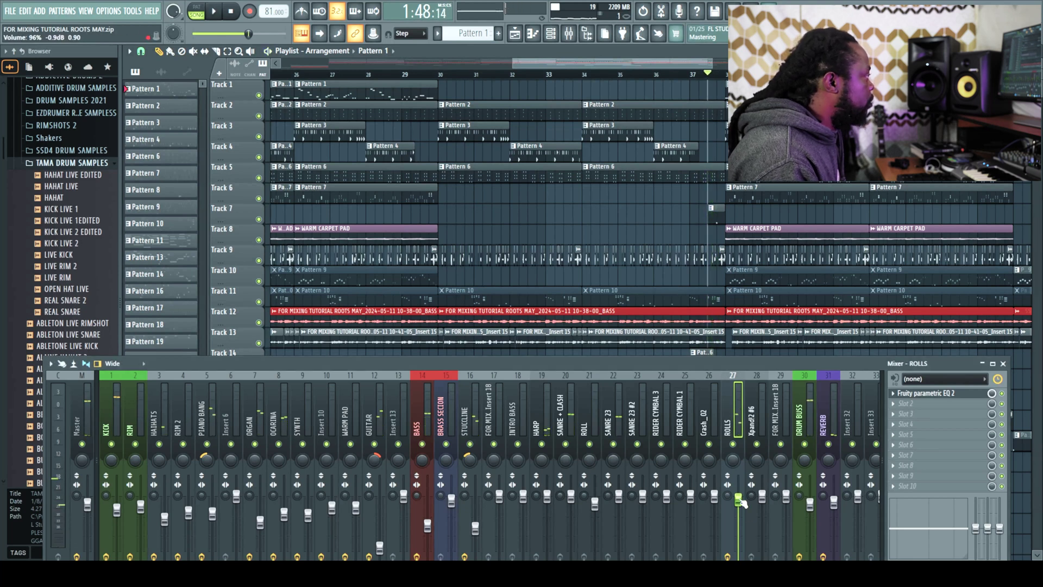
key("space")
left_click(682, 74)
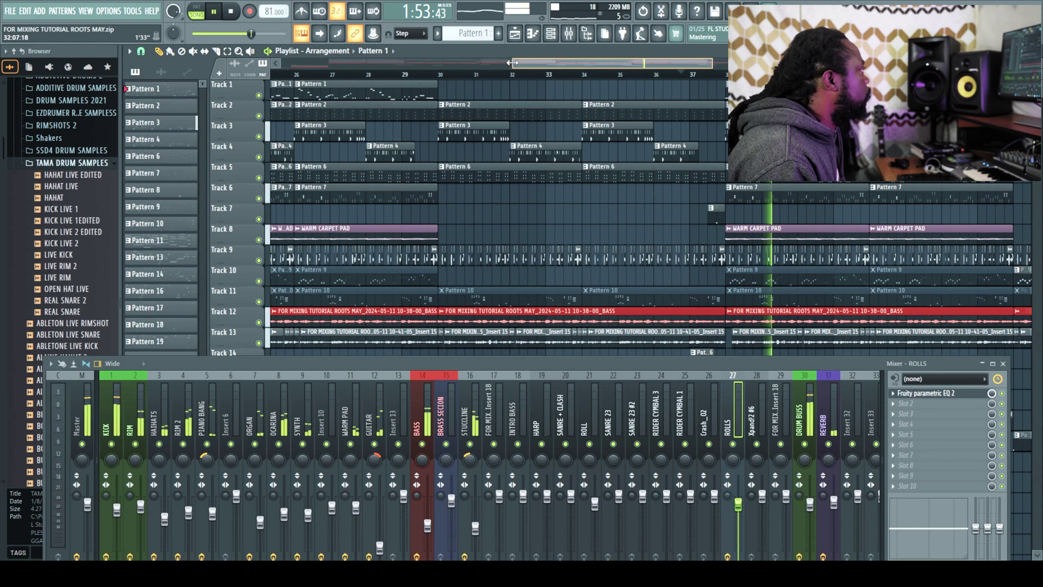
Step: Stop playback, return to the start of the arrangement and loop bars 1 to 5 to play the intro alongside the mixer
left_click_drag(524, 68, 429, 99)
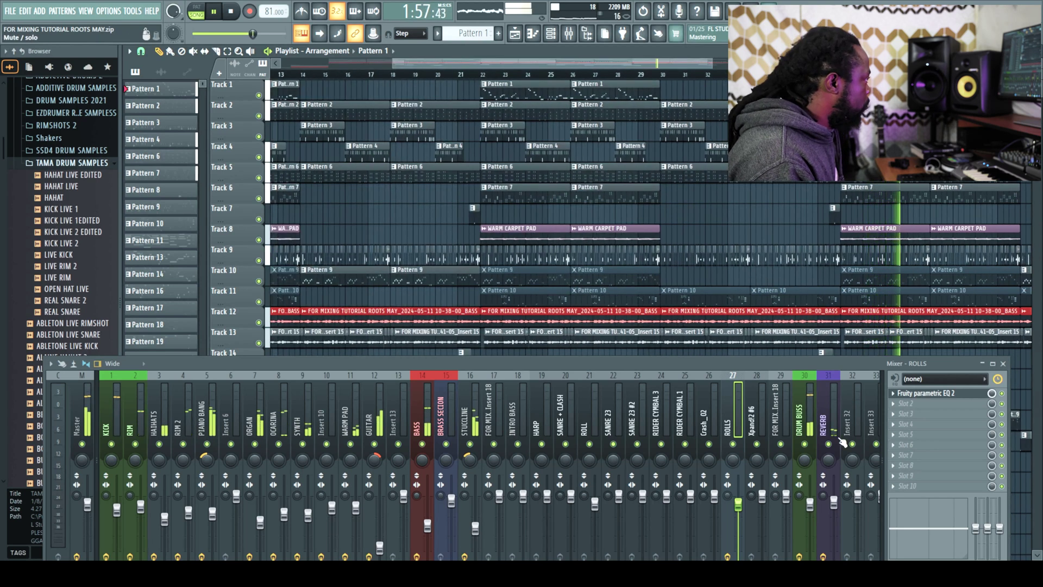
left_click_drag(761, 370, 786, 347)
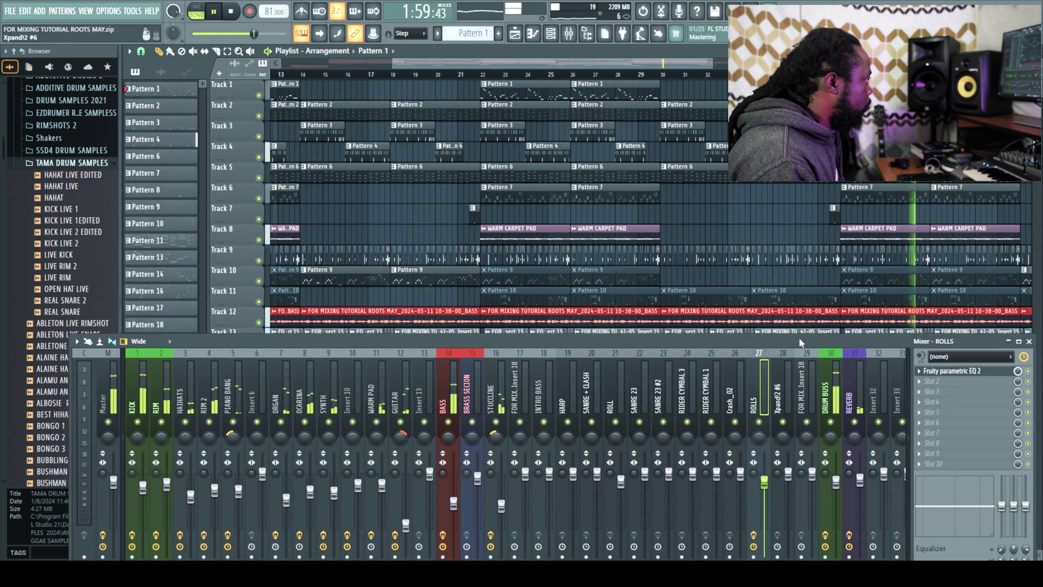
left_click_drag(198, 346, 180, 330)
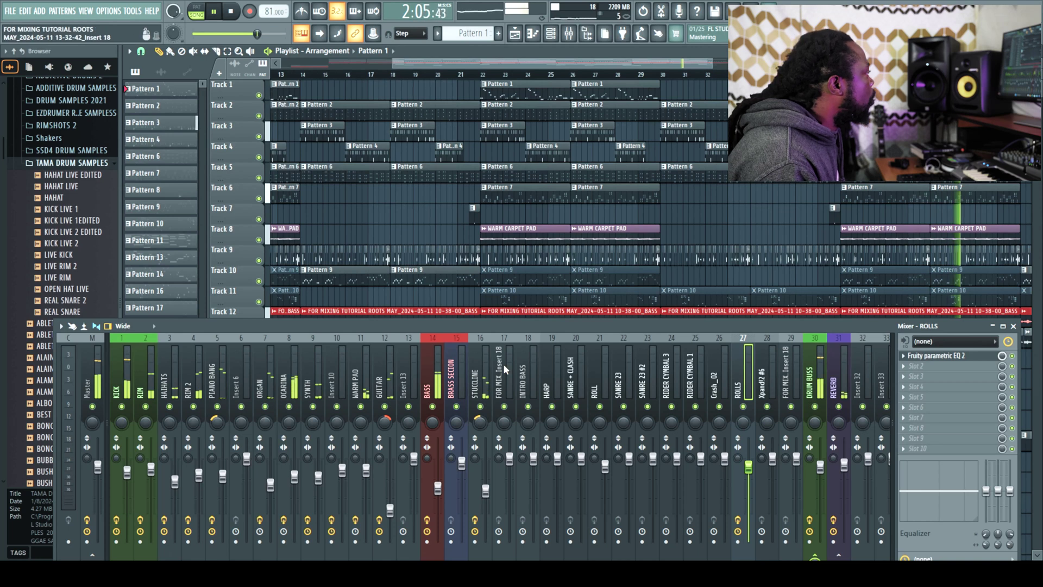
key("space")
scroll(413, 71, "left", 5)
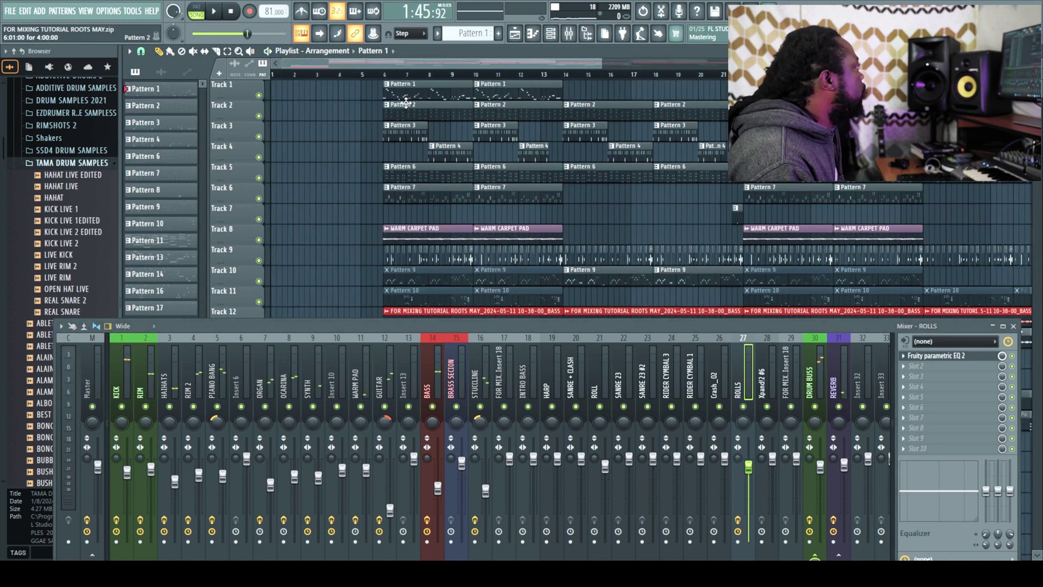
left_click(1014, 326)
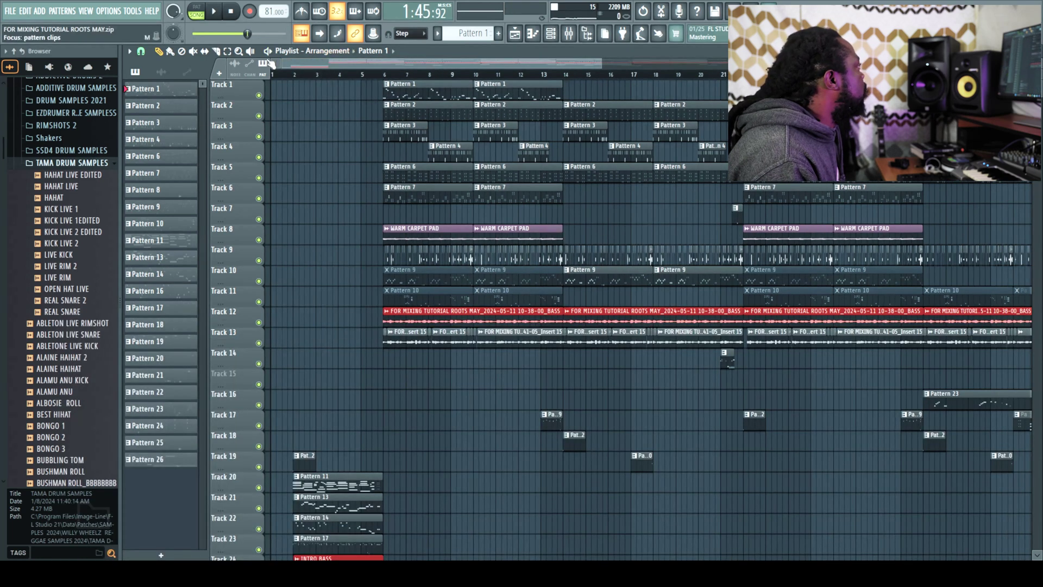
left_click_drag(273, 77, 385, 93)
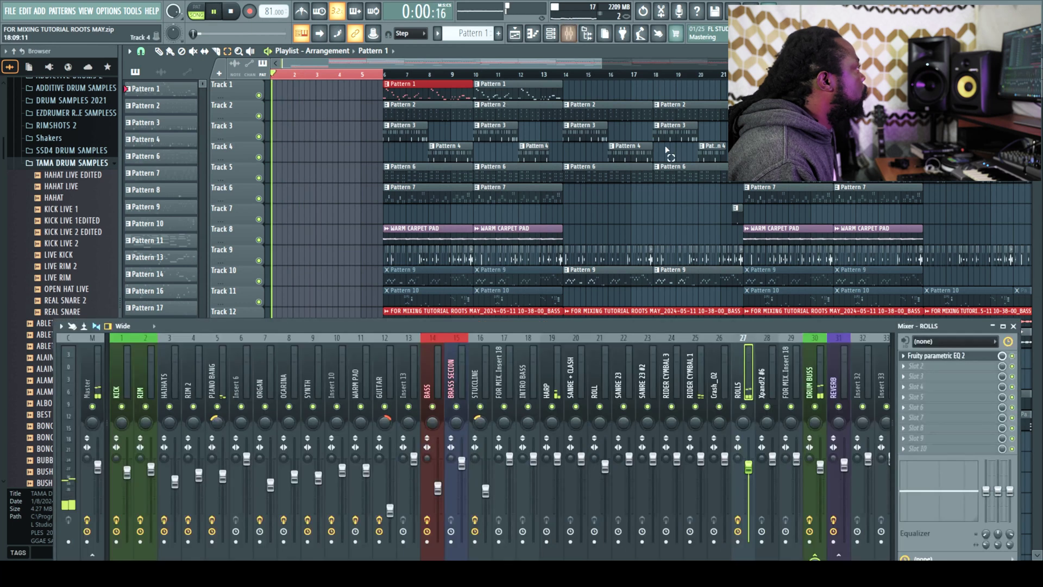
key("F9")
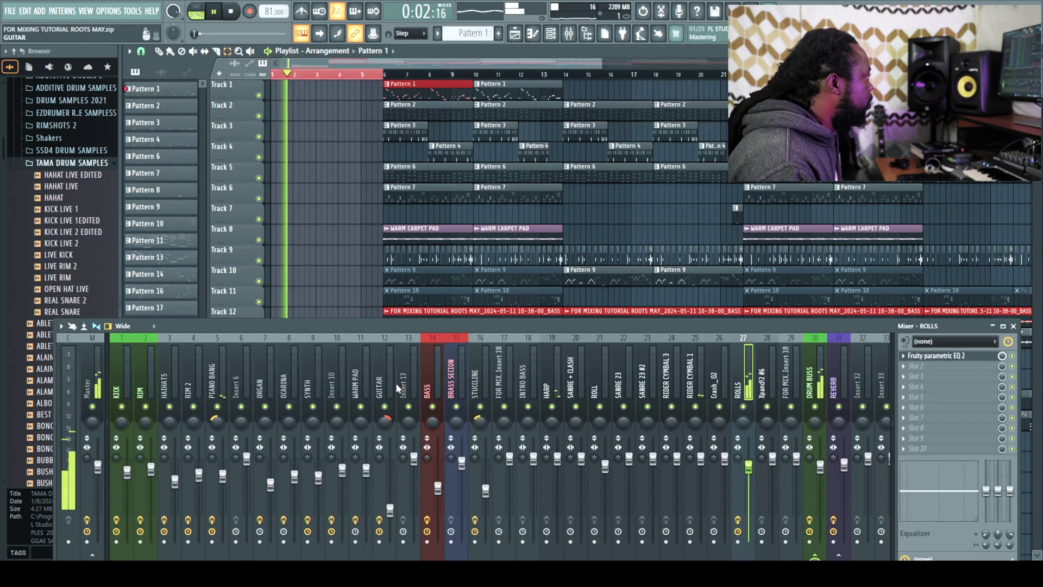
Step: Stop playback and route the SANRE 23 track to DRUM BUSS instead of the master
key("space")
left_click(628, 413)
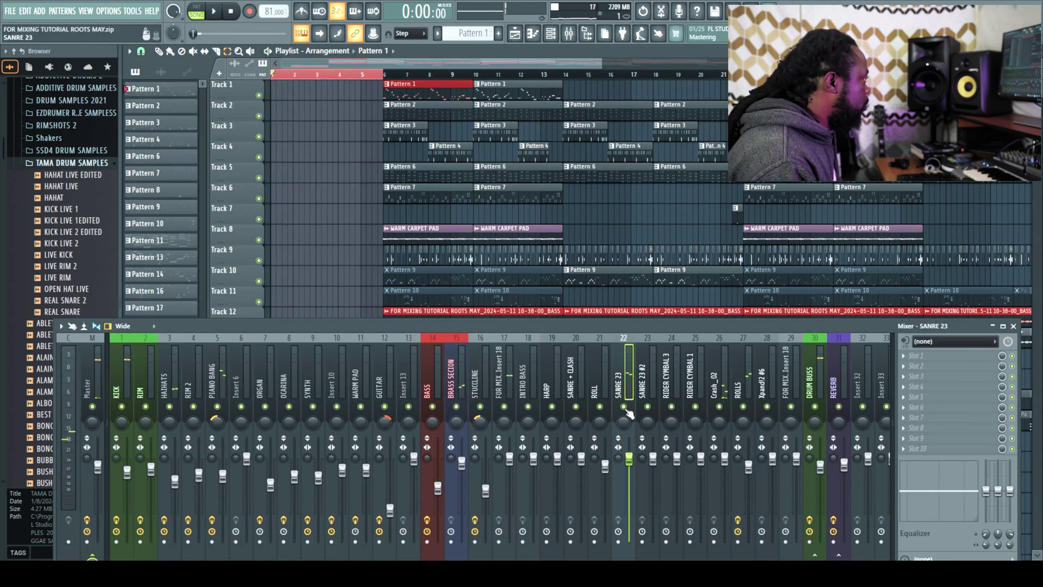
left_click_drag(707, 326, 702, 247)
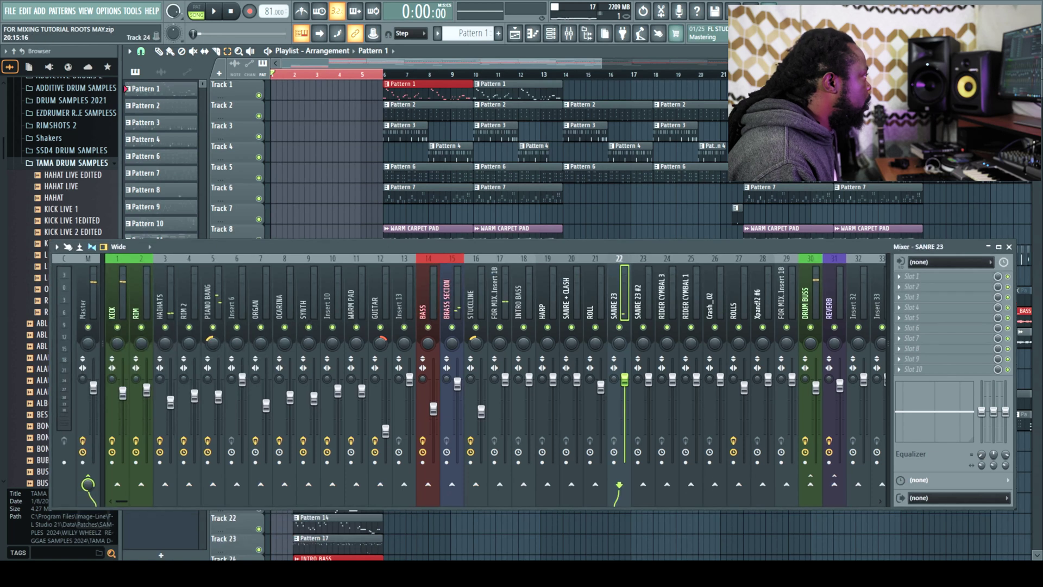
left_click(812, 488)
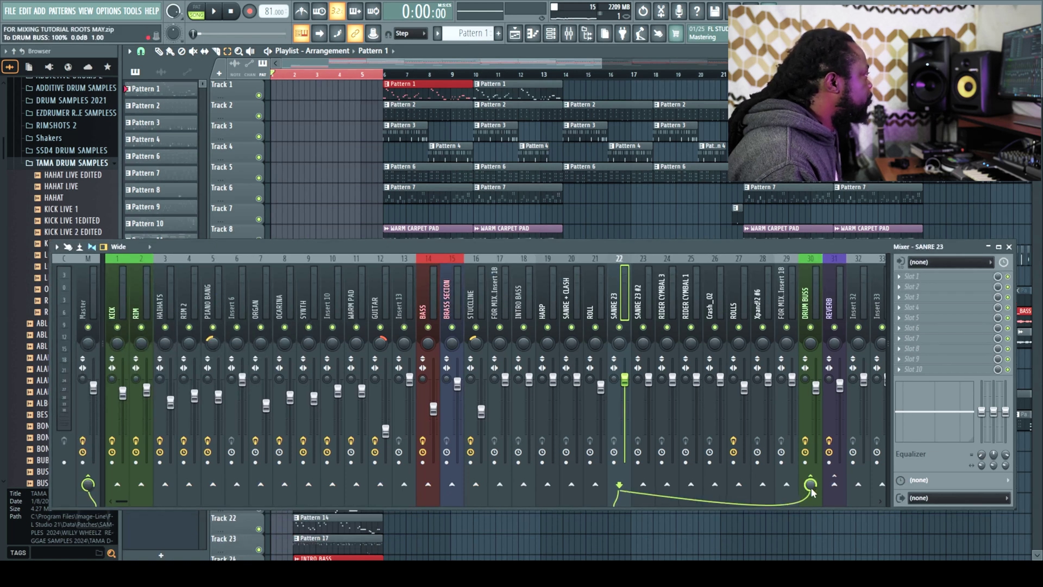
left_click(96, 480)
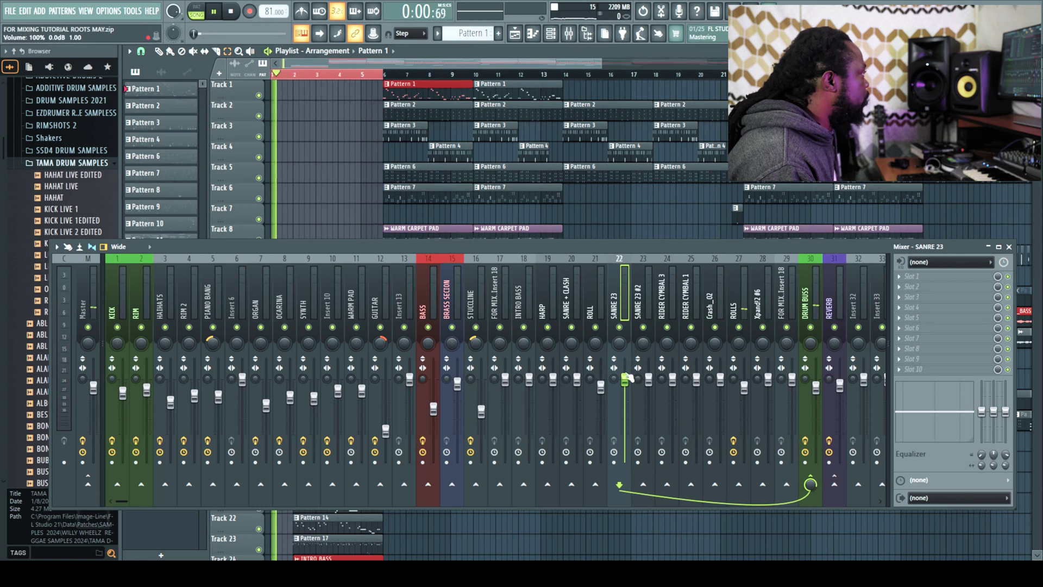
Step: Lower the SANRE 23 volume slightly and add a send to REVERB while the intro plays
left_click_drag(625, 379, 625, 383)
scroll(624, 386, "down", 2)
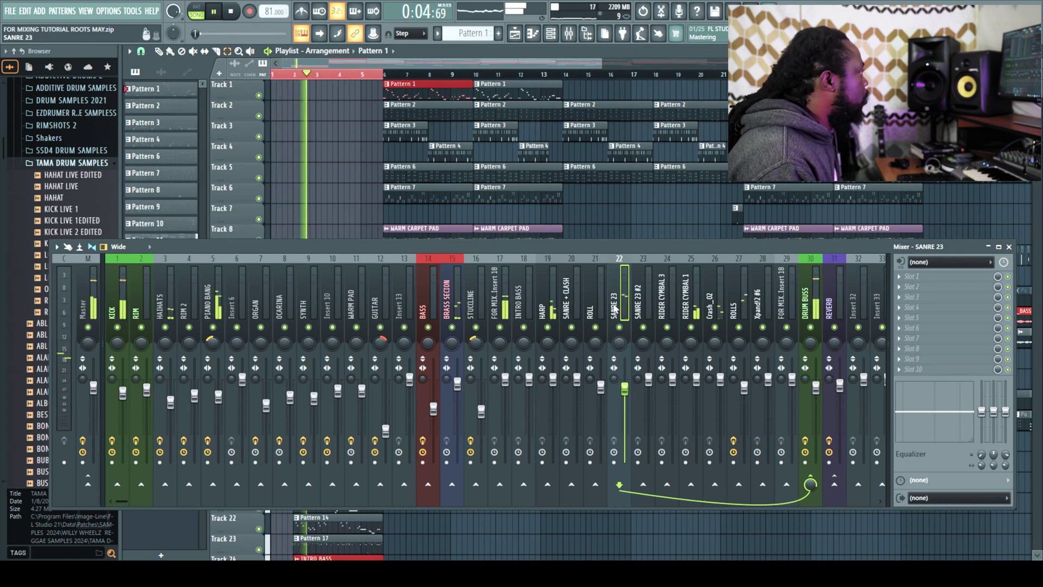
key("space")
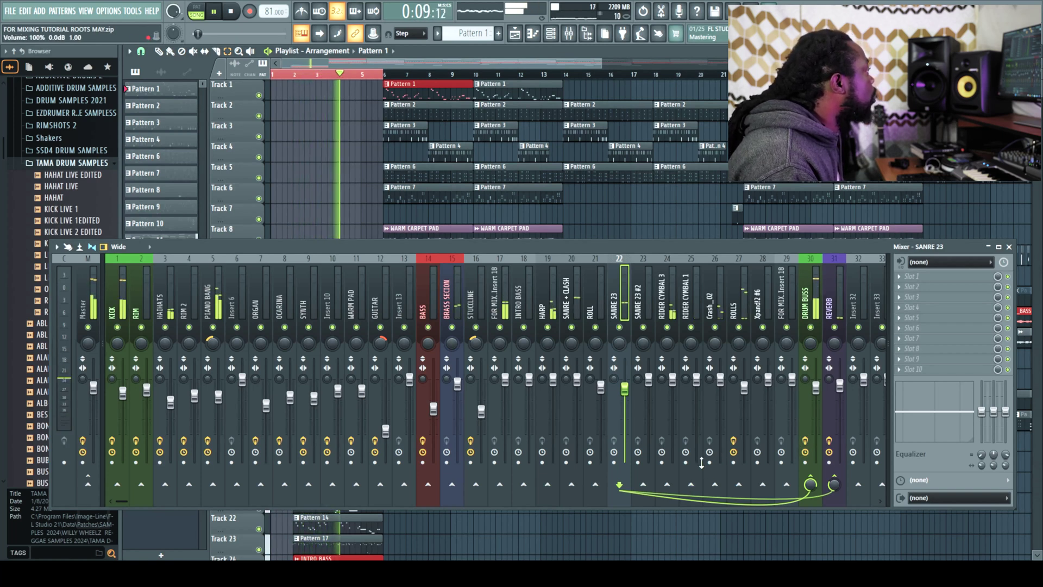
Step: Route the SANRE + CLASH track to DRUM BUSS instead of the master and replay the intro
left_click(570, 306)
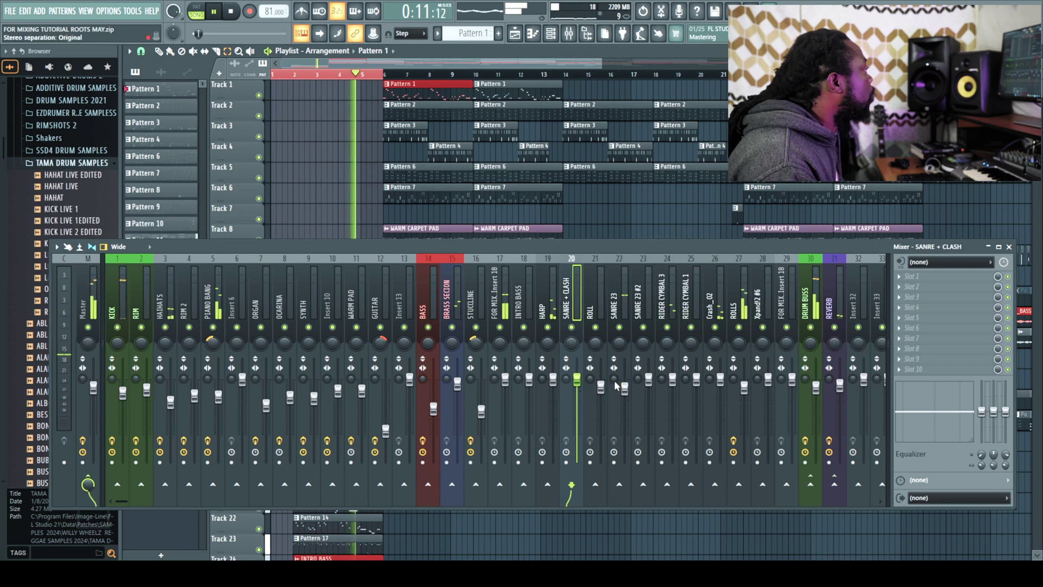
left_click(810, 491)
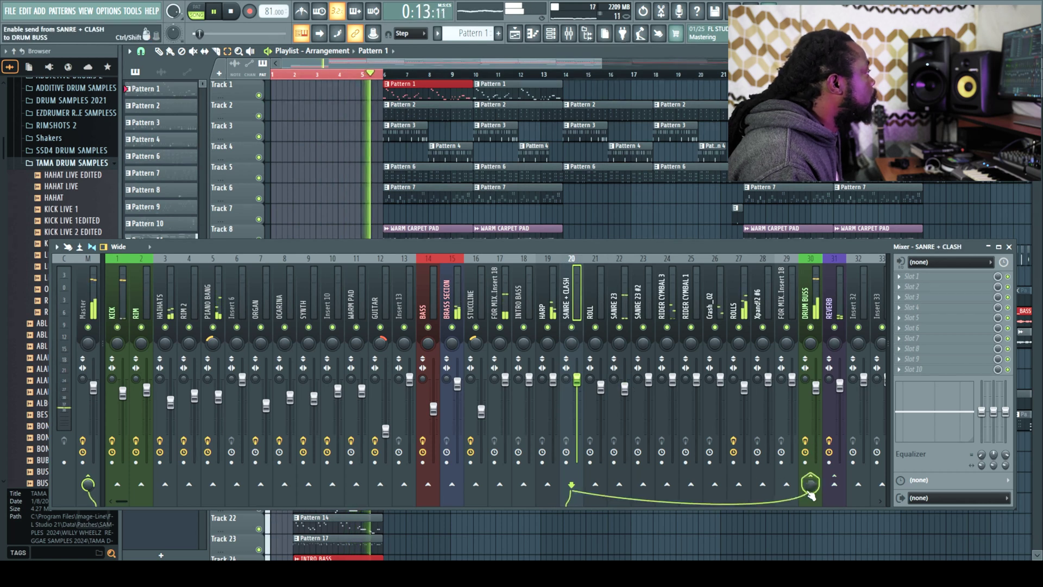
key("space")
key("space")
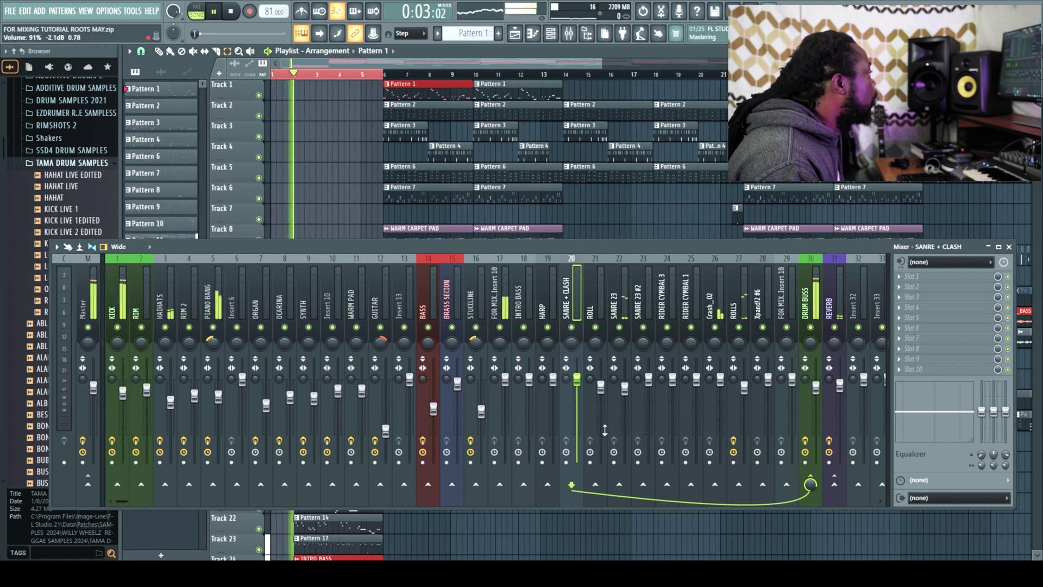
Step: Load Fruity Multiband Compressor on SANRE 23 and slightly raise the middle band of the track's built-in equalizer
left_click(614, 305)
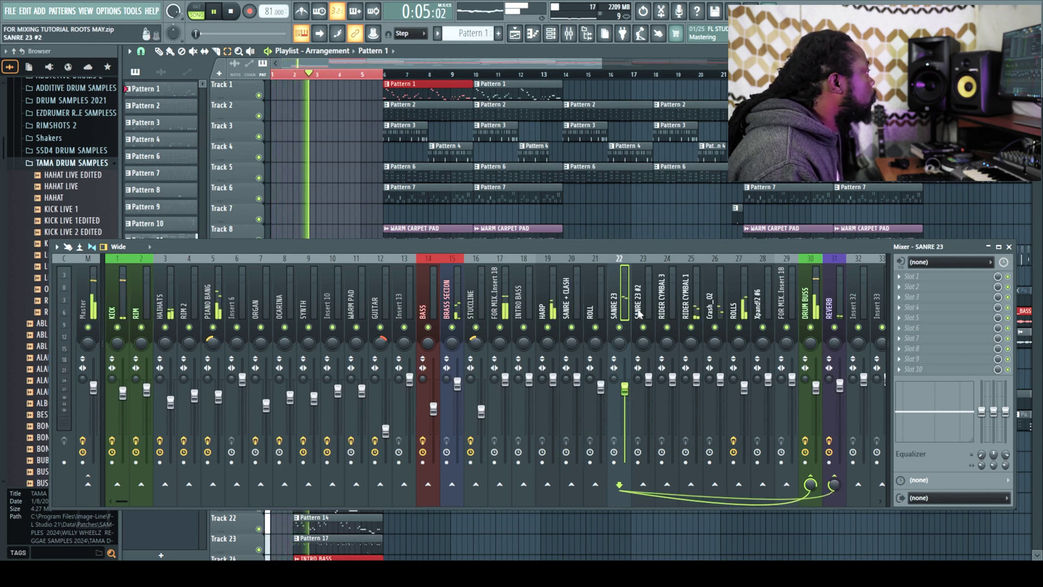
left_click(907, 282)
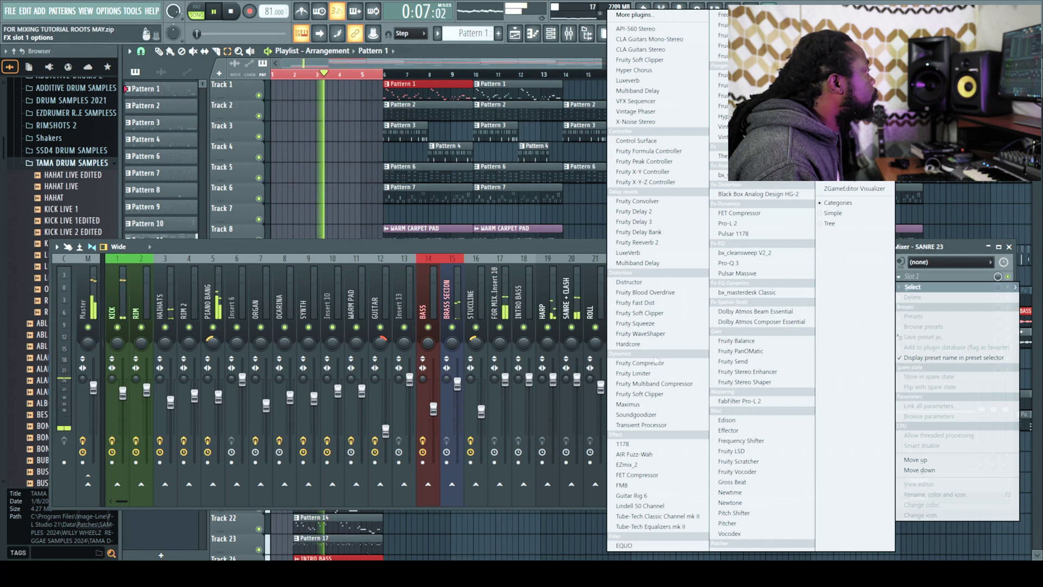
left_click(662, 333)
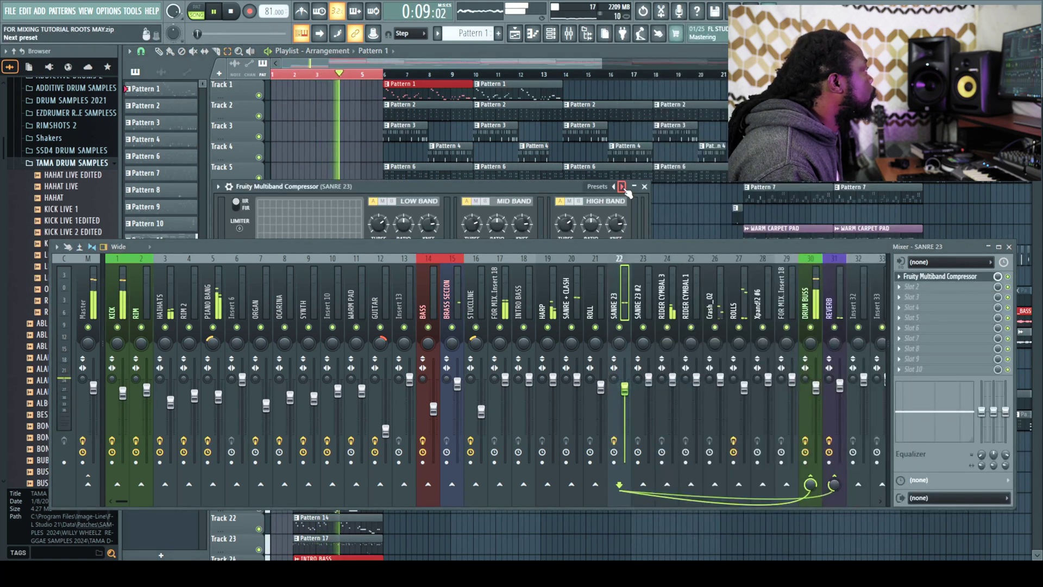
left_click(644, 186)
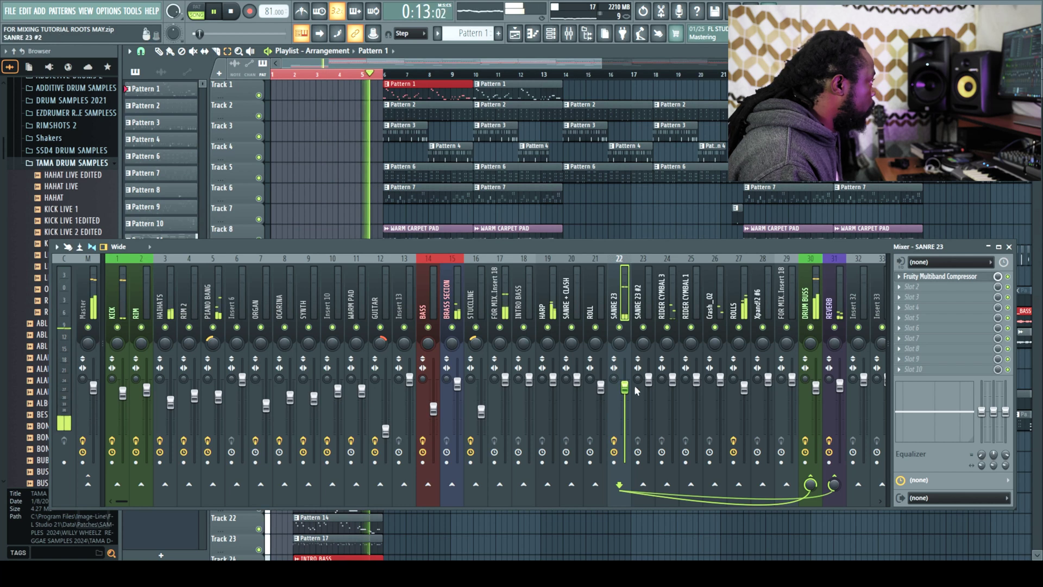
left_click_drag(993, 412, 994, 407)
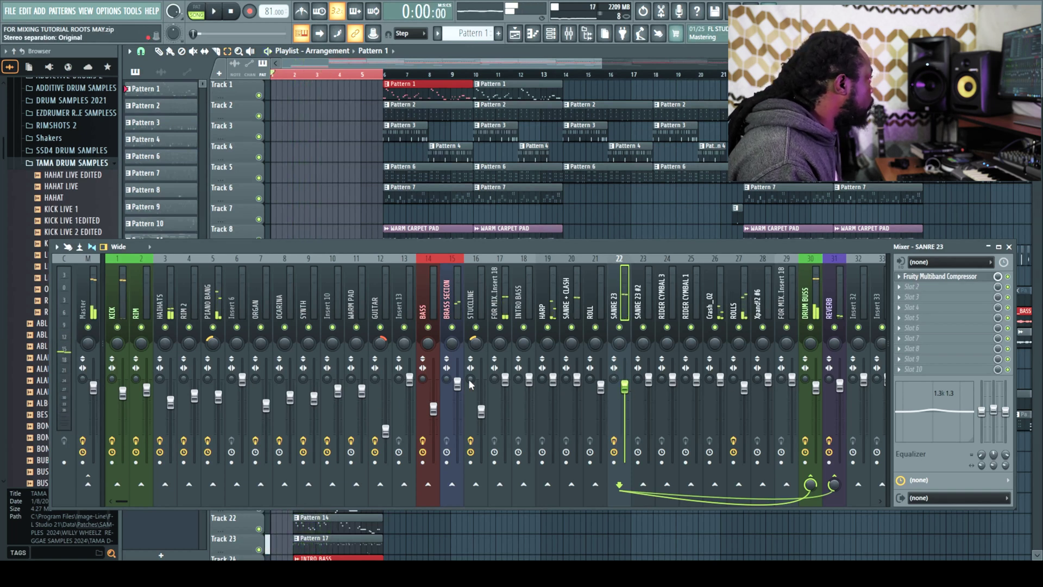
Step: Load Fruity Multiband Compressor with the 2 band comp preset on HARP and lower the track's volume slightly
left_click(542, 297)
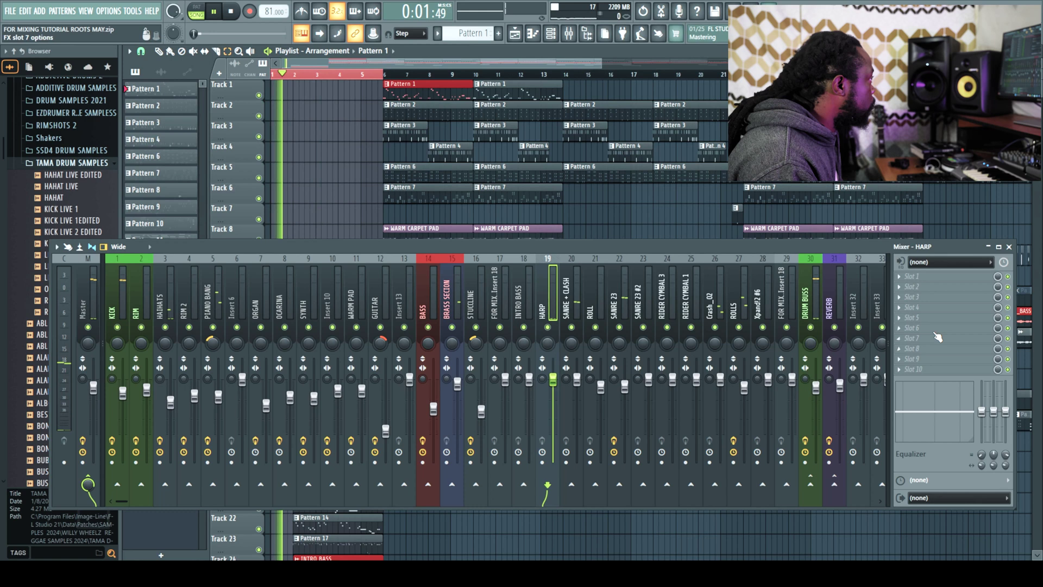
left_click(906, 286)
left_click(658, 424)
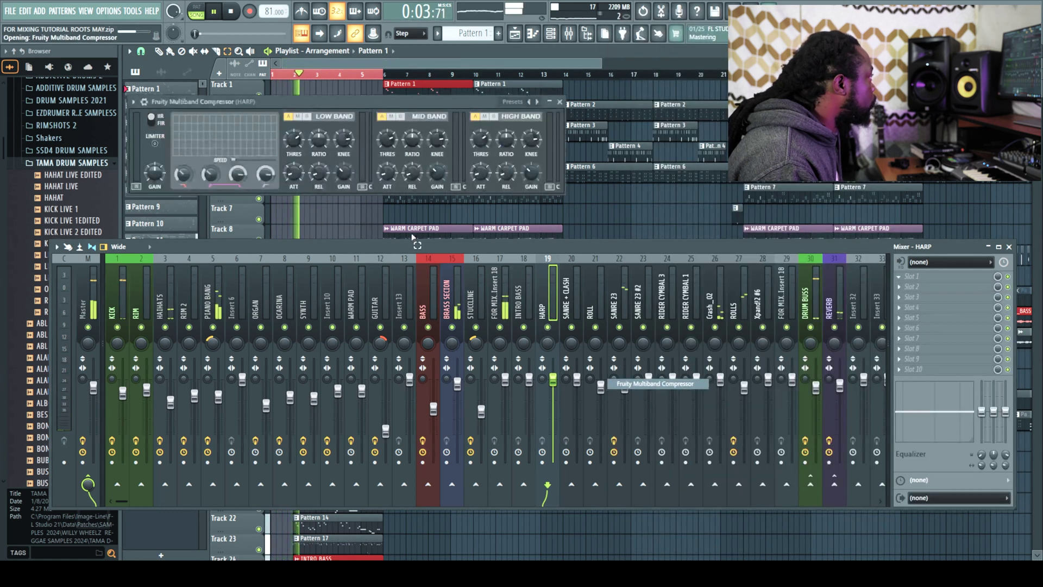
left_click(538, 102)
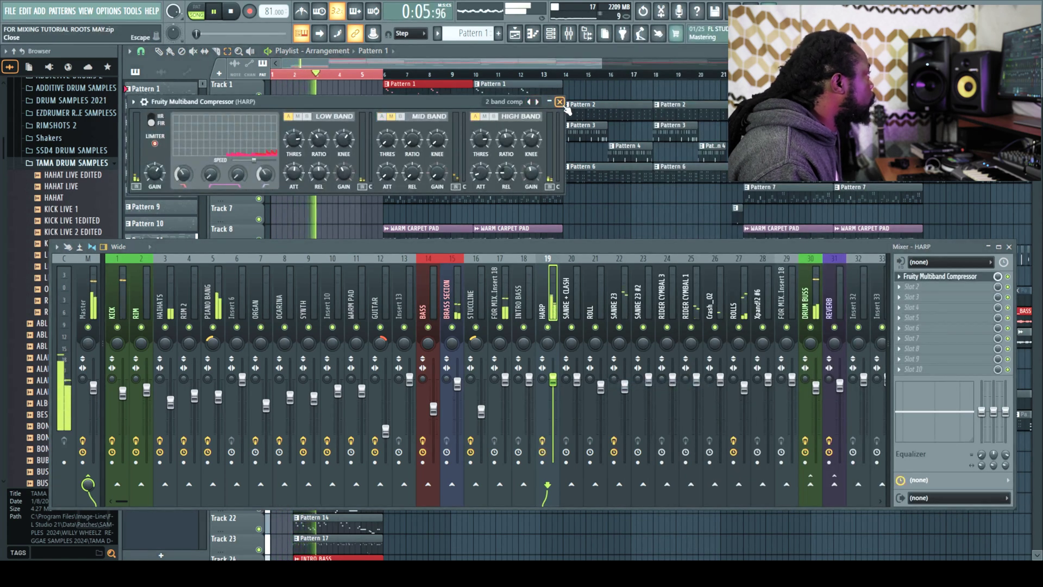
left_click(560, 101)
left_click_drag(553, 379, 554, 386)
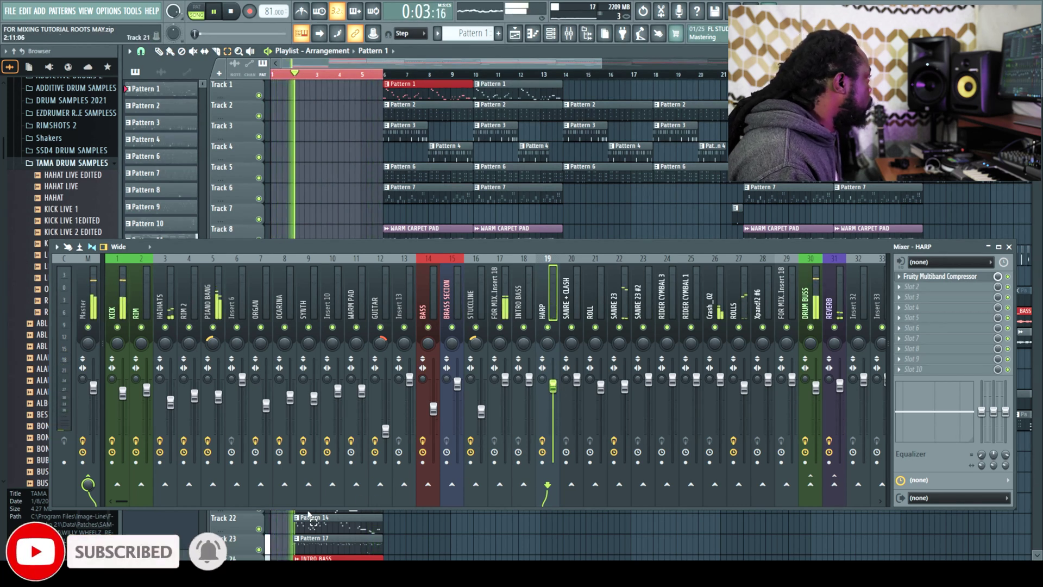
Step: Load Fruity Multiband Compressor with the 2 band comp preset and Fruity parametric EQ on the BRASS SECION track
key("space")
left_click(448, 294)
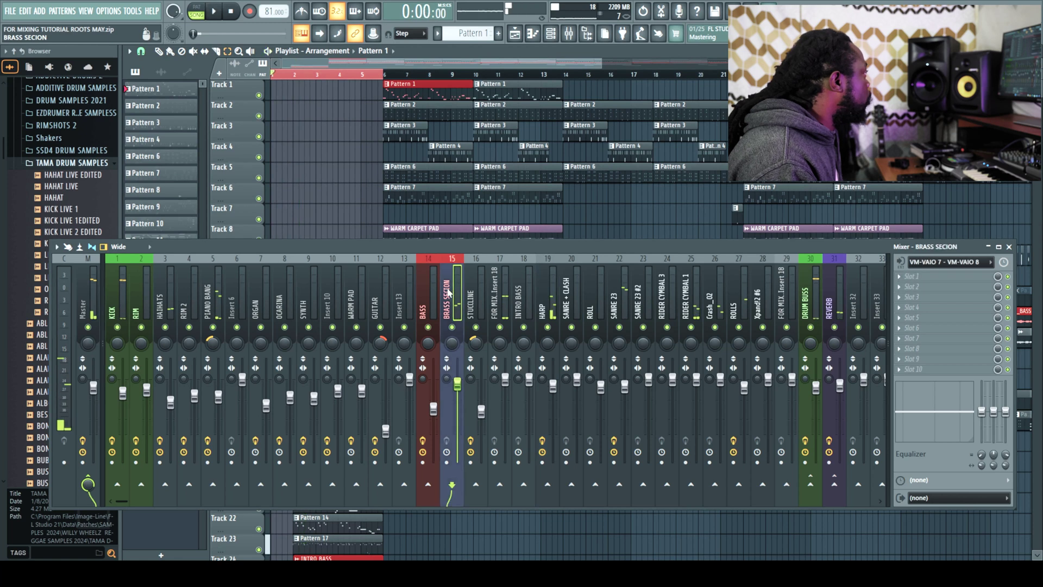
left_click(902, 279)
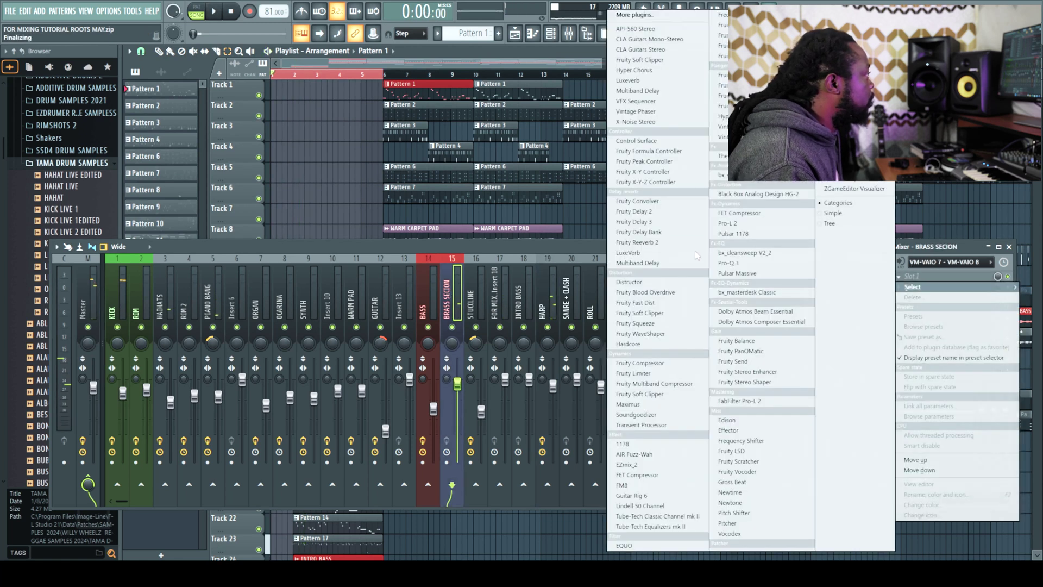
left_click(669, 384)
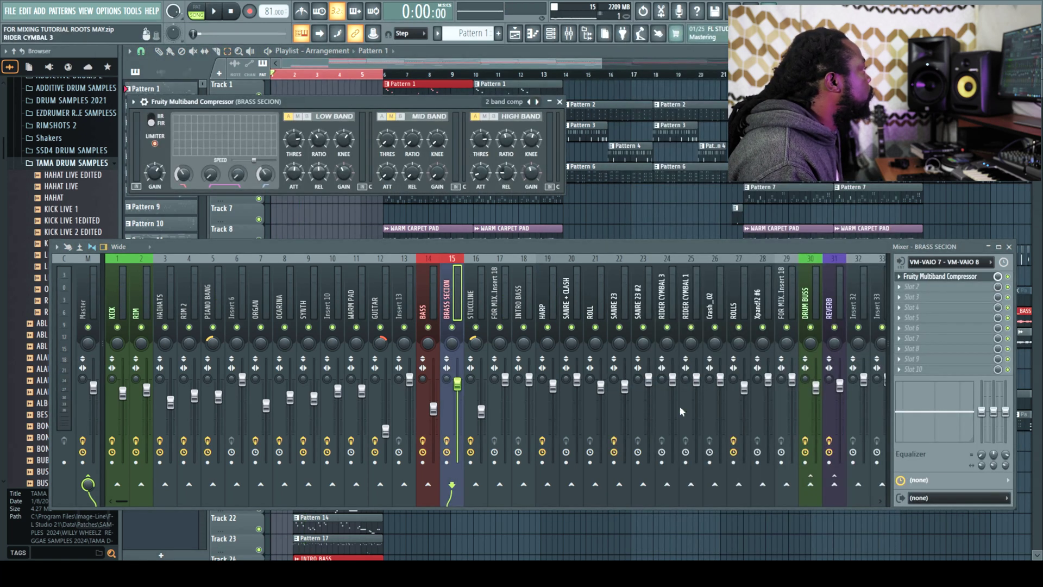
left_click(902, 293)
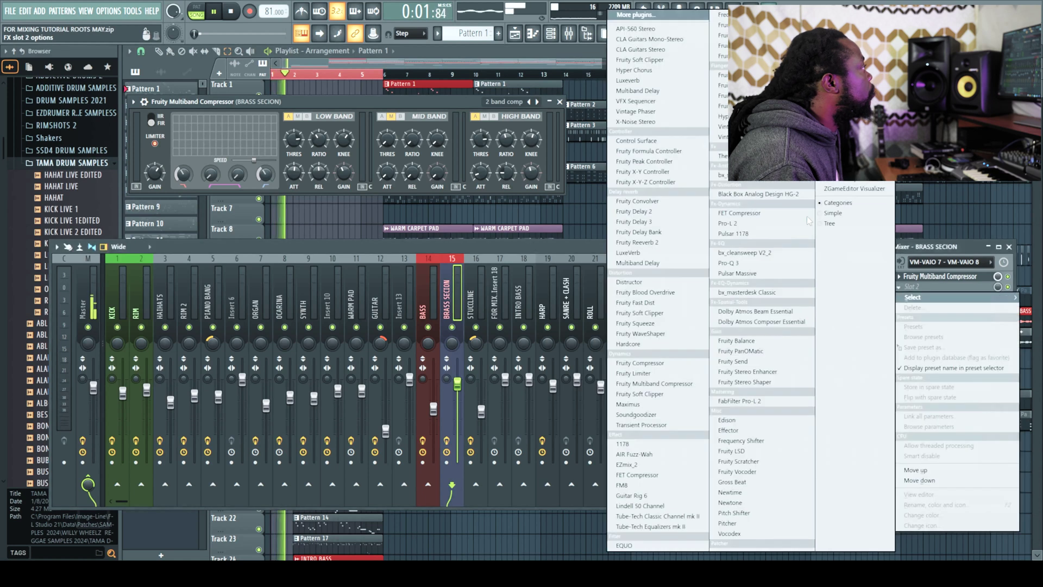
left_click(720, 46)
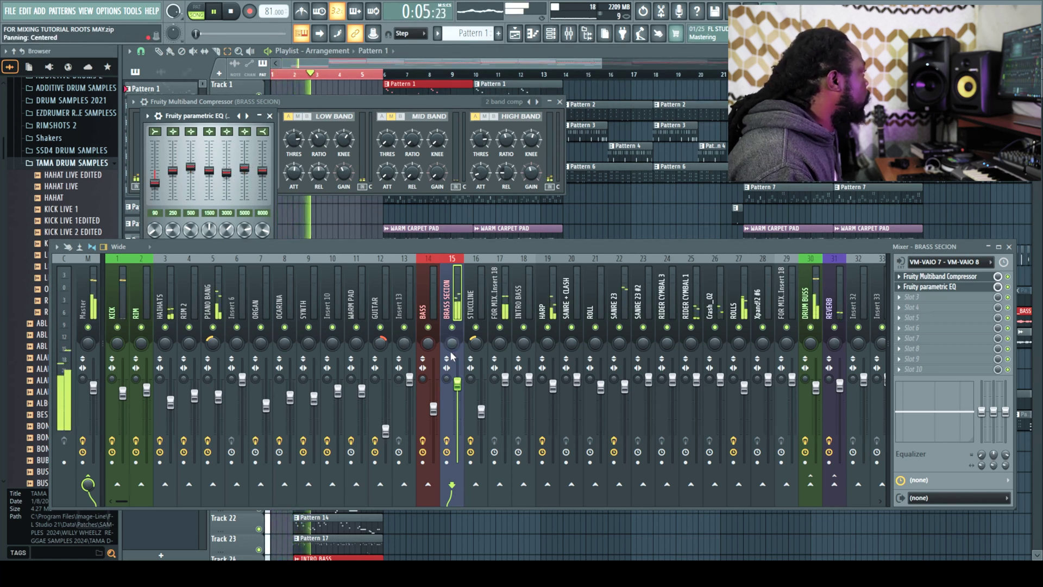
Step: Set the BRASS SECION audio input to none, send the track to REVERB and lower its volume to -4.7 dB
left_click(944, 262)
left_click(935, 418)
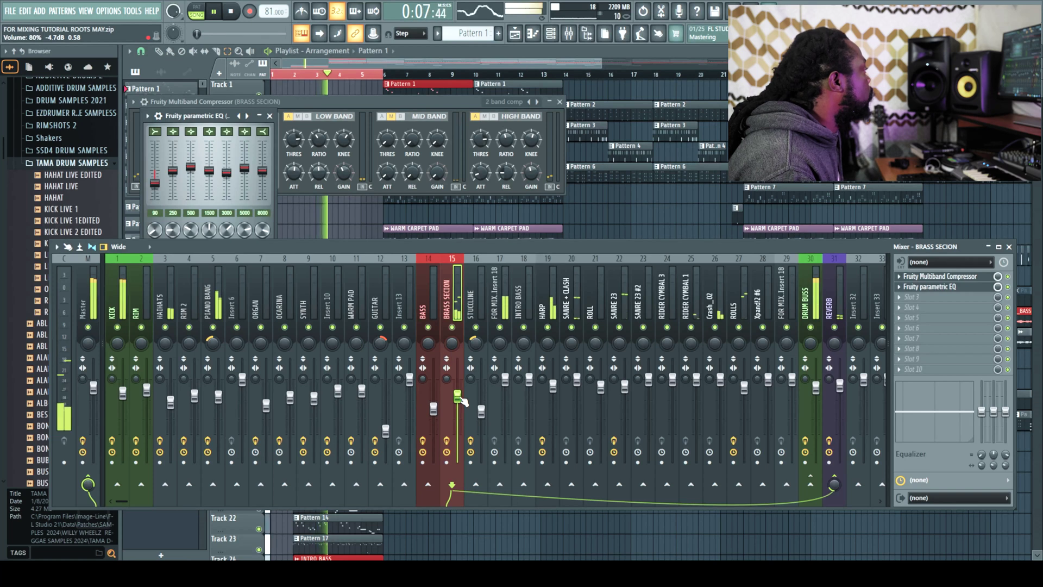
left_click(523, 36)
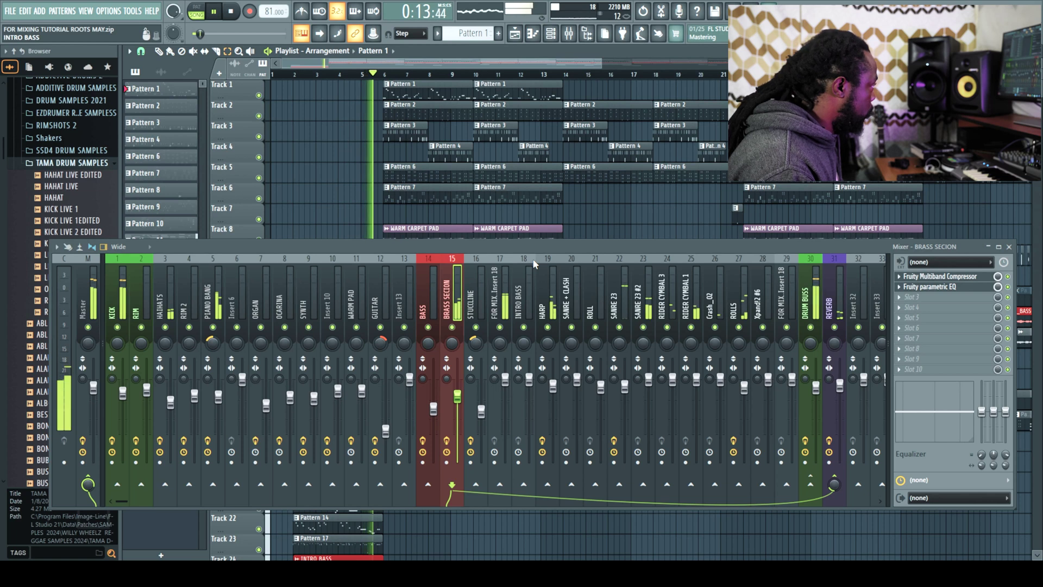
Step: Restart the song from the beginning without the loop, select PIANO BANG and hide the mixer to listen through the arrangement
key("space")
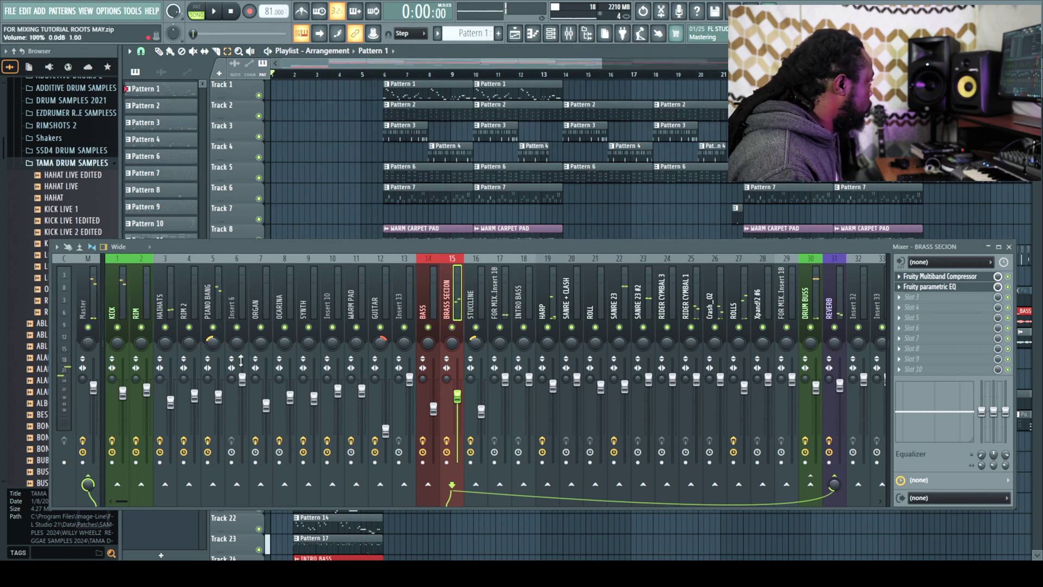
left_click(210, 348)
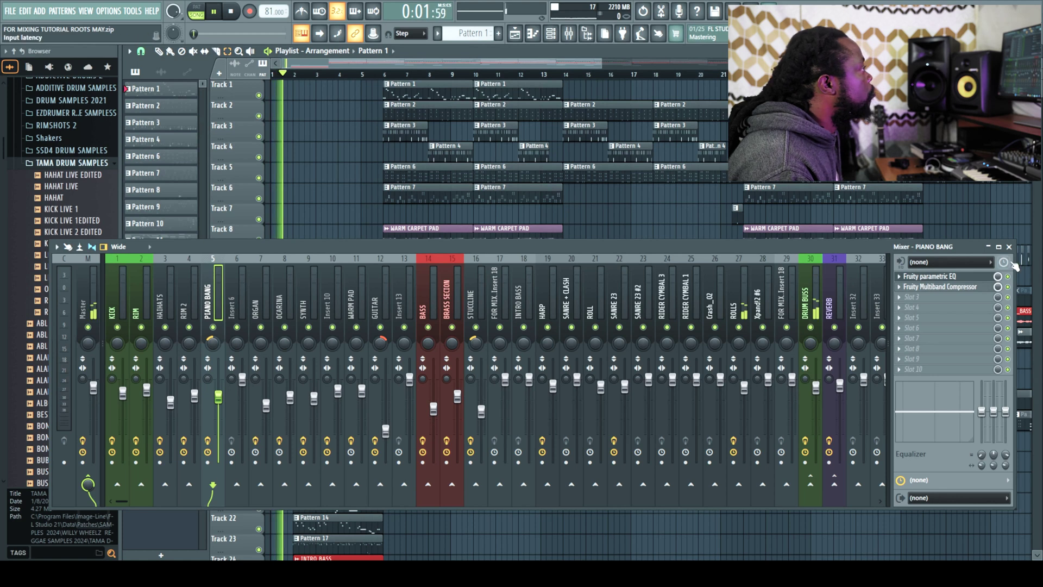
left_click_drag(855, 243, 869, 292)
left_click(1024, 297)
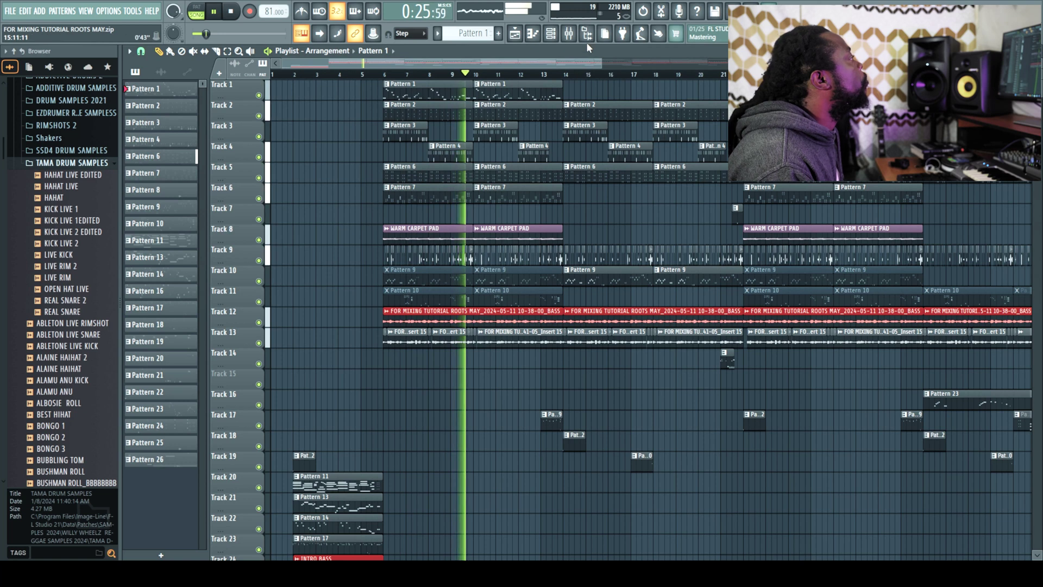
Step: Show the mixer, stop playback and load Fruity Soft Clipper in the first effect slot of the Master track
key("F9")
key("space")
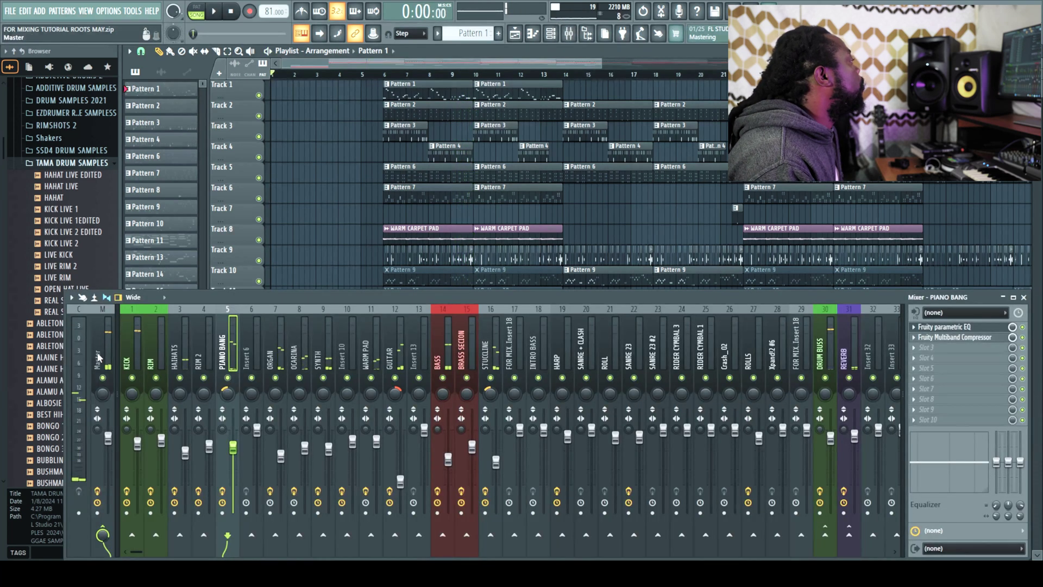
key("Left")
key("Left")
key("Left")
key("Left")
key("Left")
left_click(921, 331)
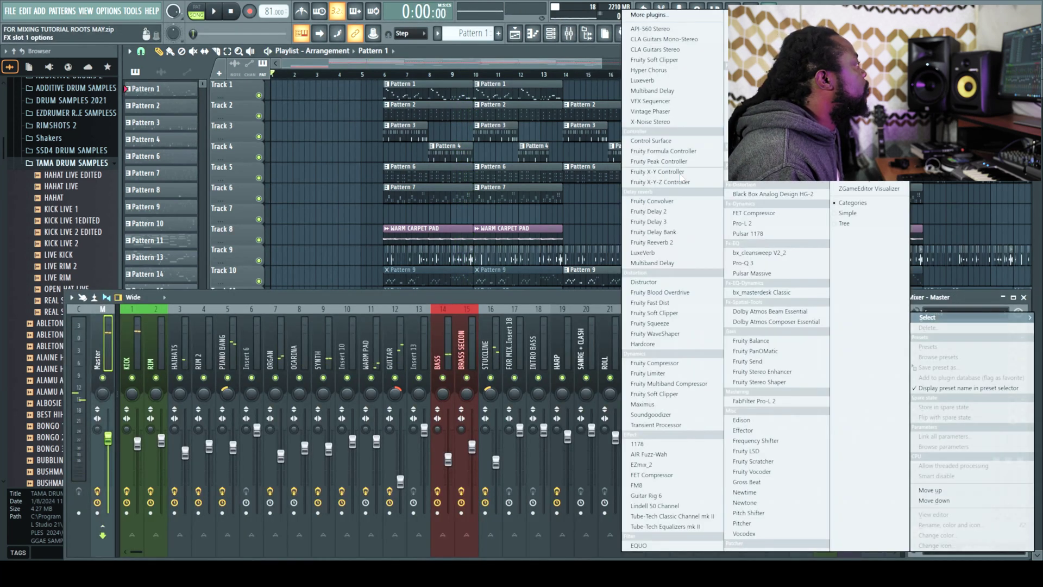
left_click(649, 313)
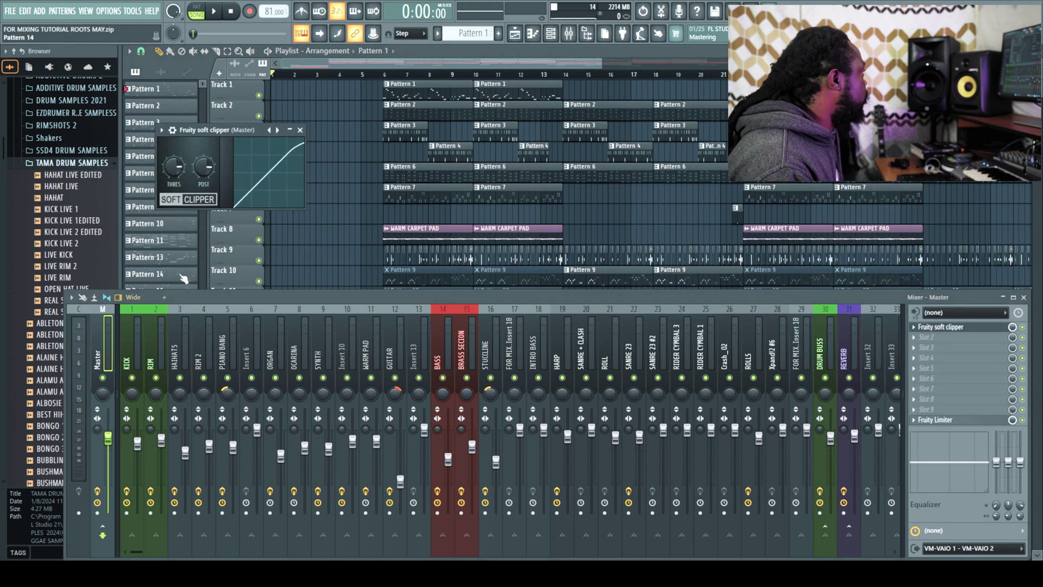
Step: Play the song and set the Master soft clipper's post gain to about 93%, fine-tuning its threshold by ear
key("space")
left_click_drag(209, 168, 208, 164)
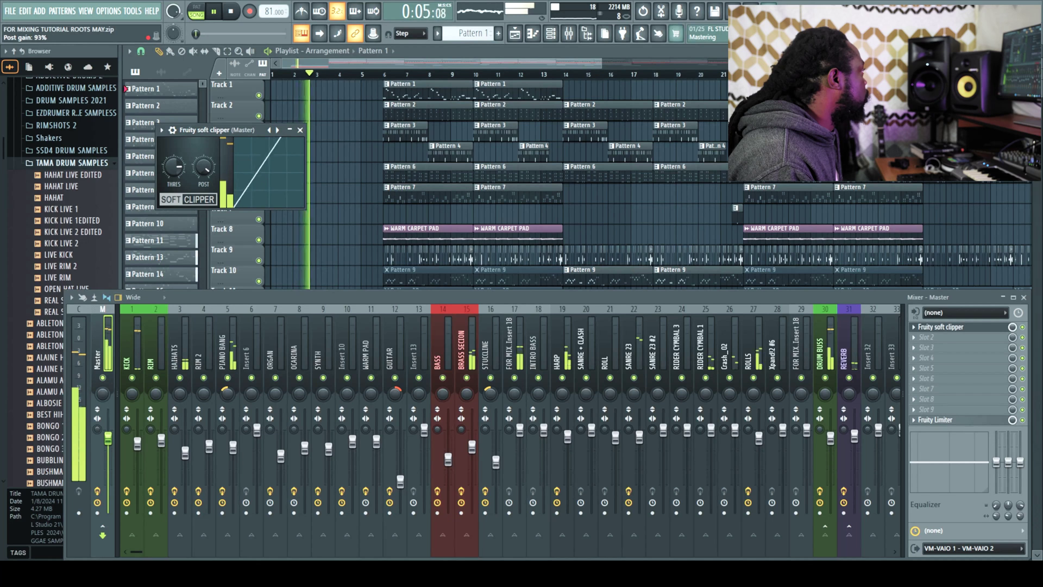
mouse_move(172, 167)
left_mouse_down()
mouse_move(173, 188)
mouse_move(174, 163)
left_mouse_up()
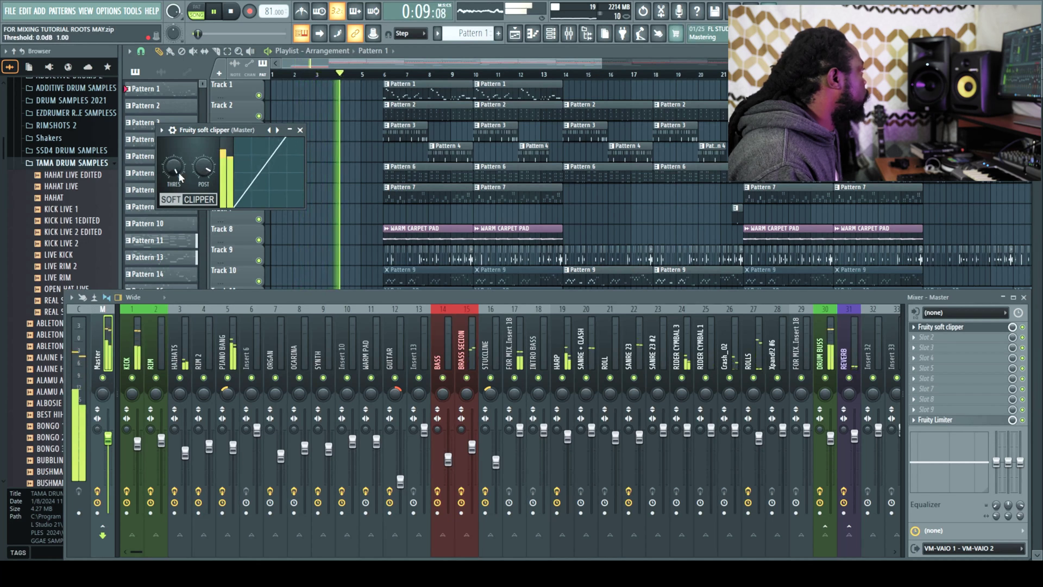
scroll(210, 173, "down", 2)
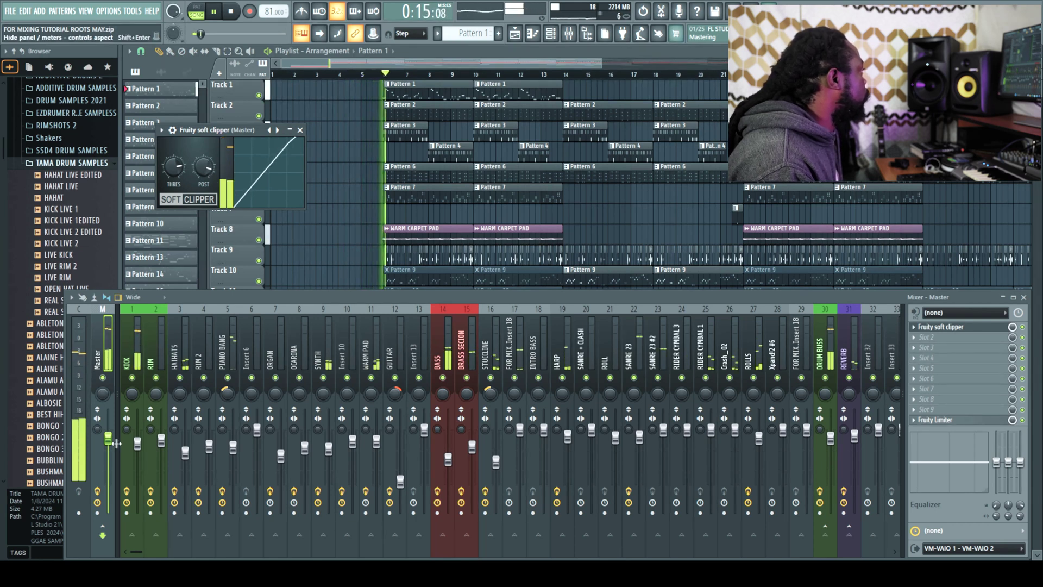
Step: Boost the RIM 2 track's mid EQ band by 4.0 dB at about 2.2 kHz
left_click(125, 347)
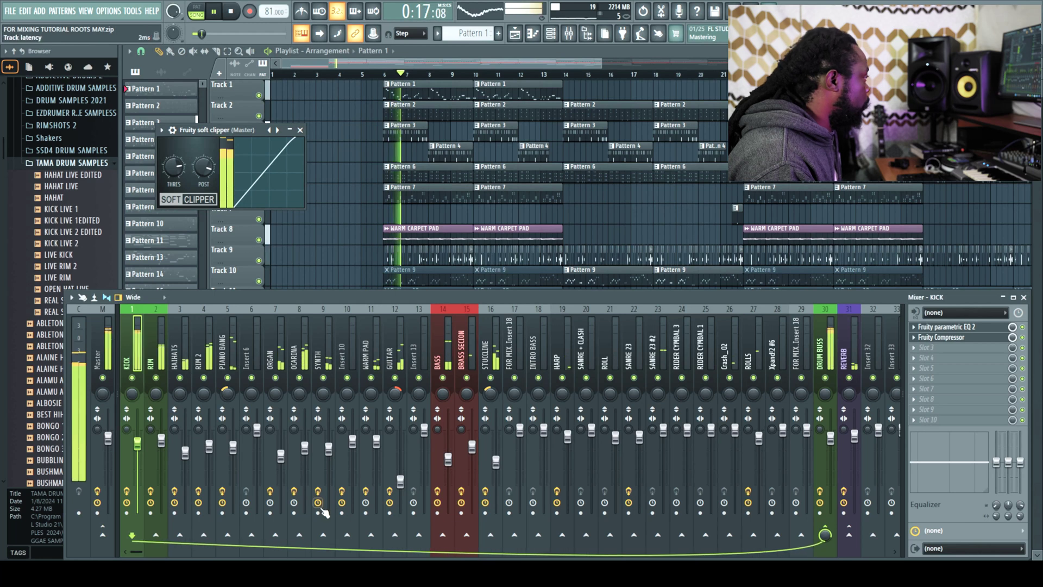
left_click(199, 370)
left_click_drag(949, 446, 962, 478)
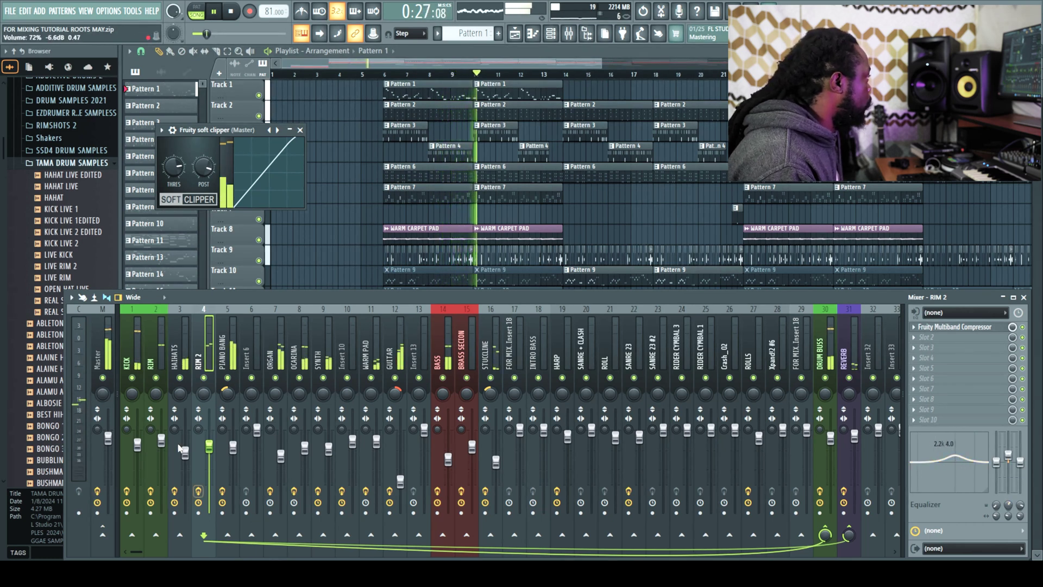
Step: Check RIM by muting and unmuting it, lower its volume to about -5.2 dB and boost its mid EQ 6.1 dB at 1.3 kHz
left_click(157, 379)
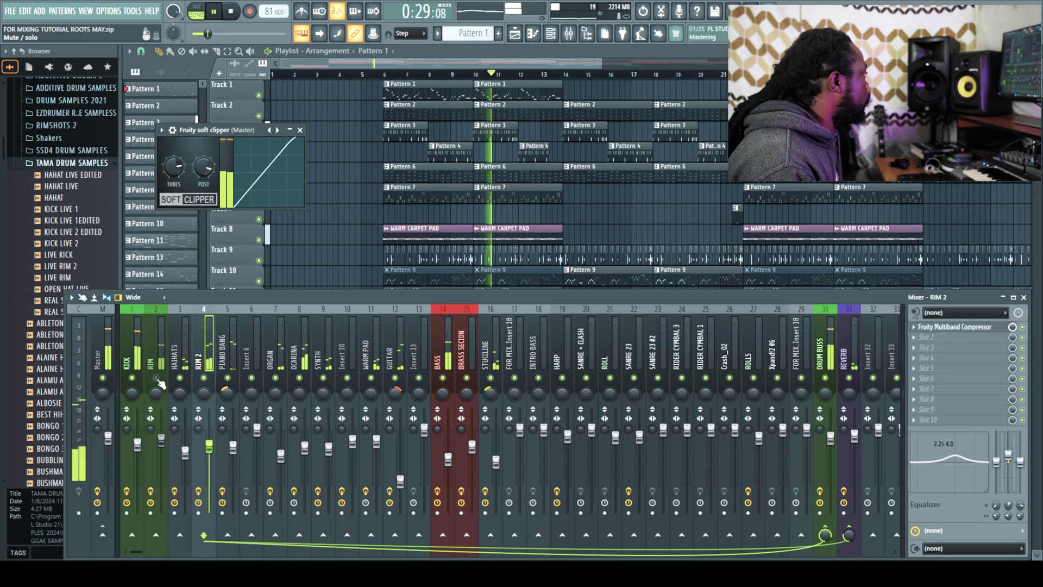
left_click(156, 378)
left_click_drag(165, 447, 161, 450)
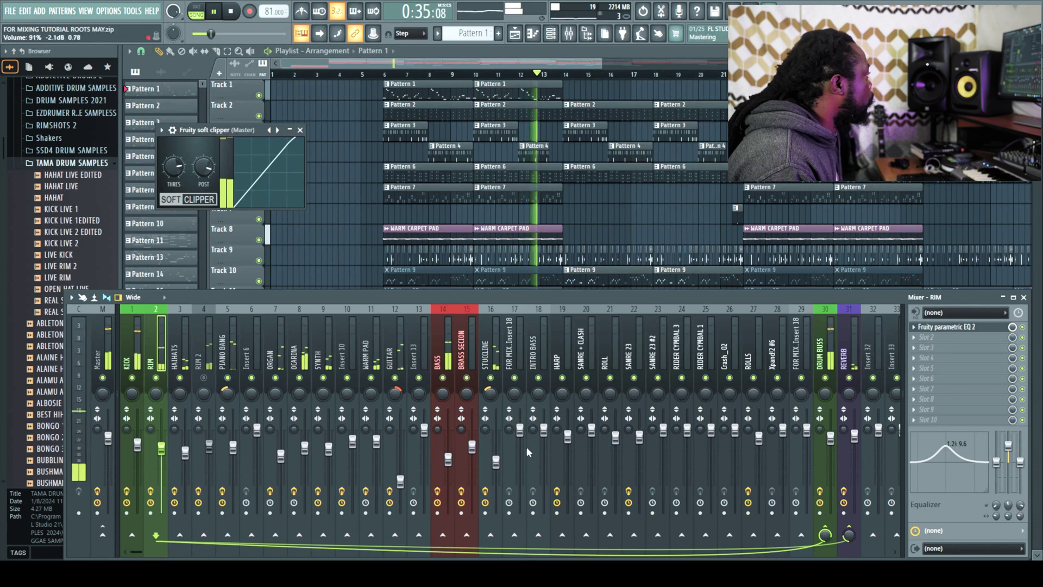
left_click_drag(949, 444, 948, 453)
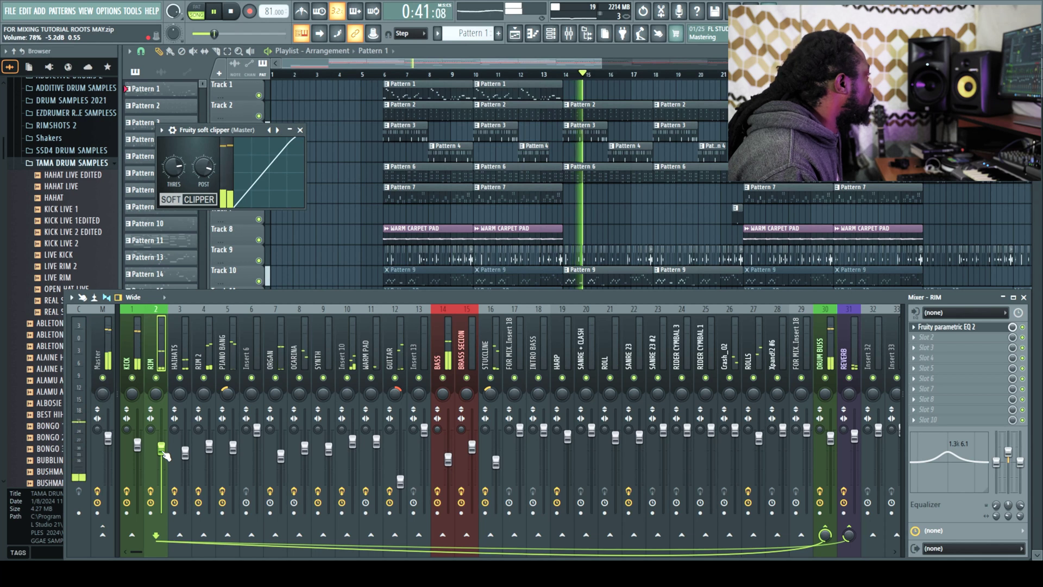
left_click(208, 448)
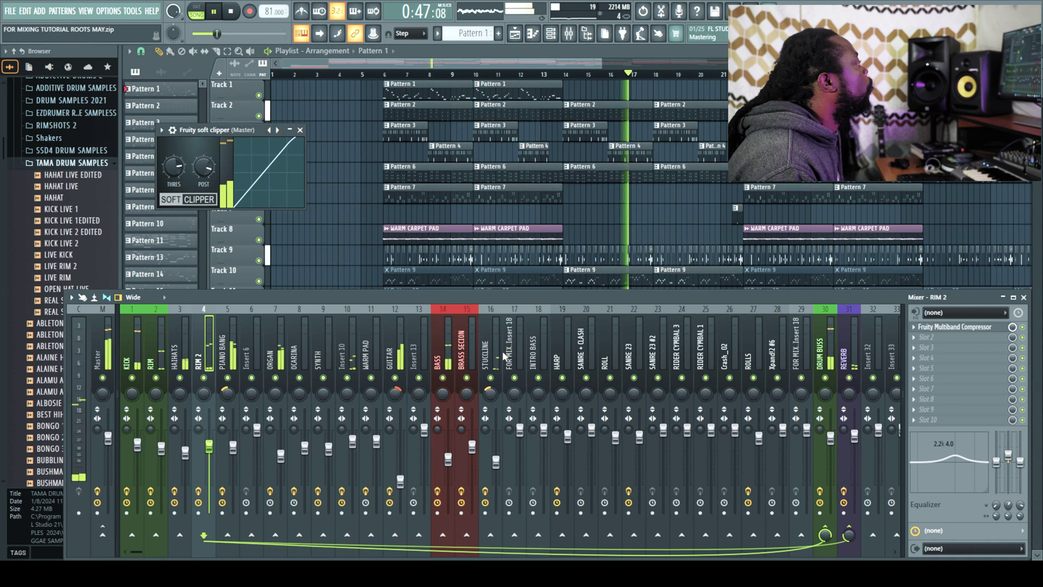
Step: Close the soft clipper window, lower the Master volume to about -28 dB and stop playback
left_click(298, 139)
left_click(300, 130)
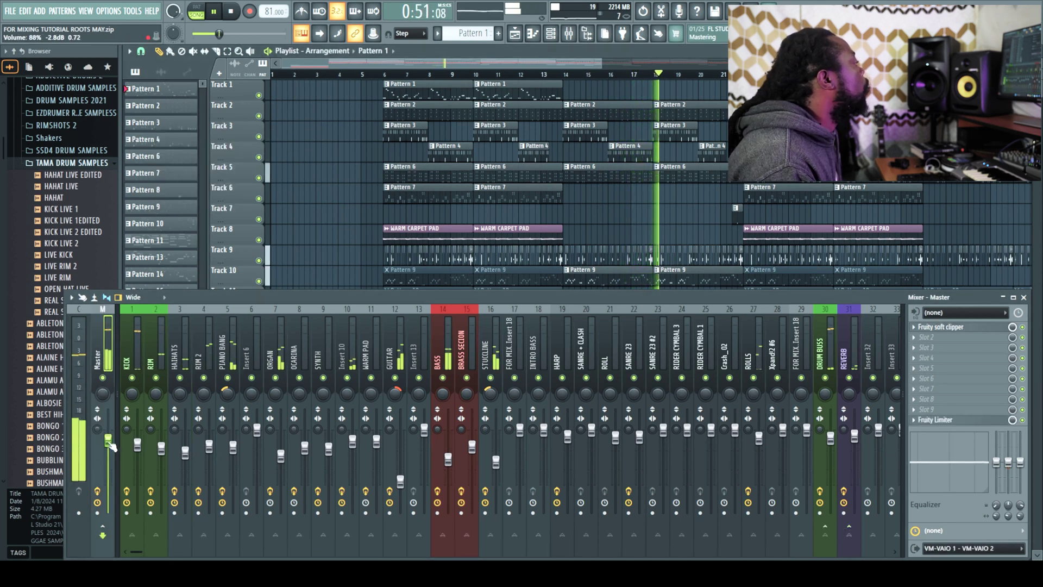
left_click_drag(108, 444, 108, 501)
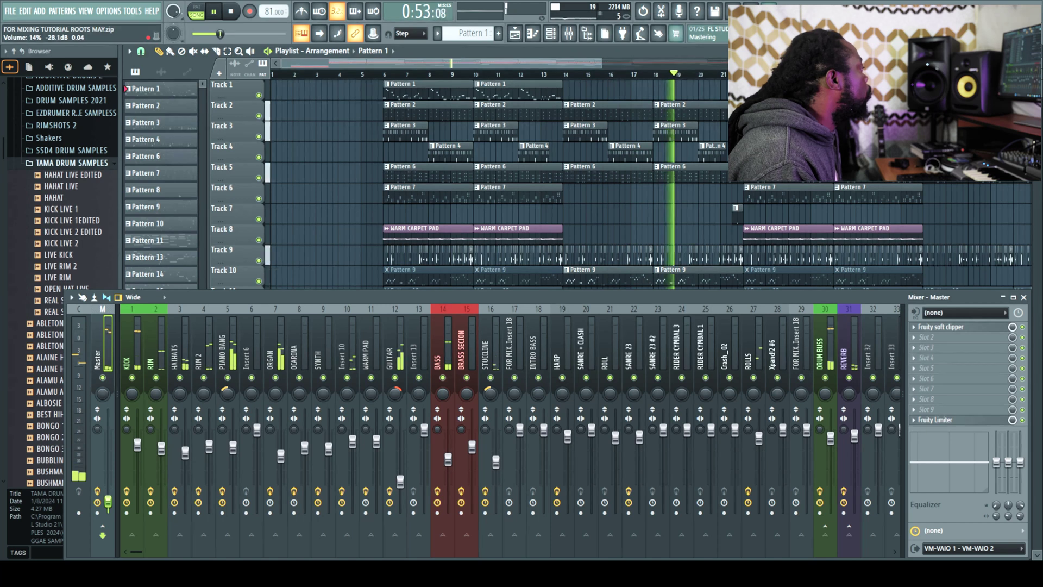
key("space")
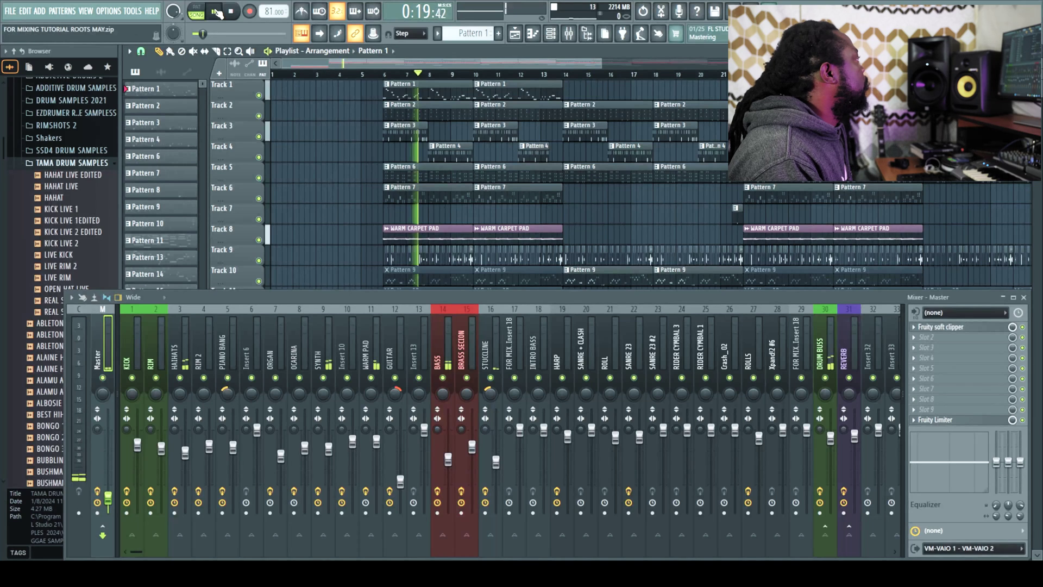
left_click(230, 14)
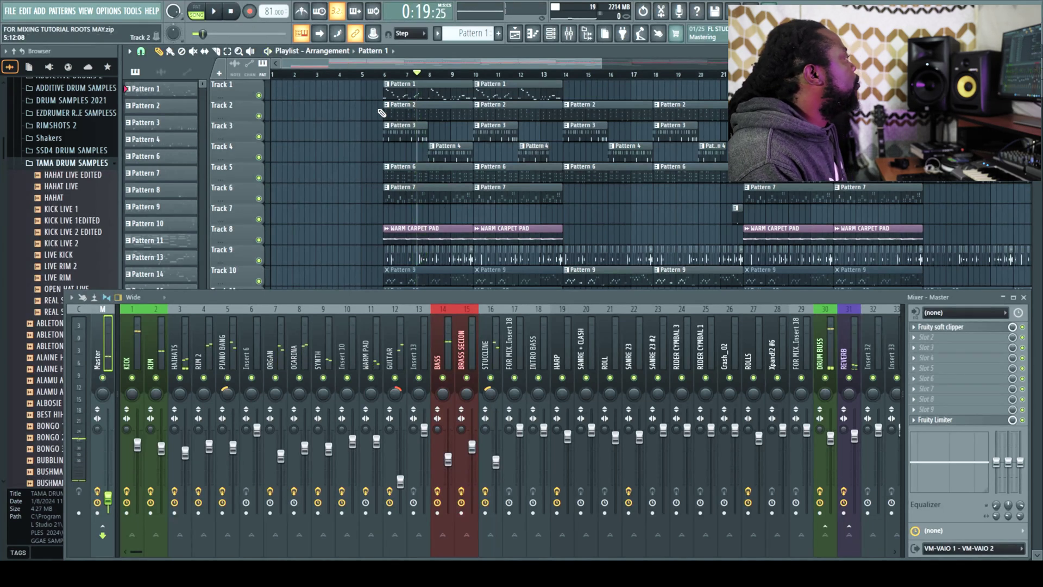
Step: Select bars 6 to 14 of the playlist as a loop, play it and raise the Master volume to about -13.2 dB
left_click_drag(384, 78, 566, 84)
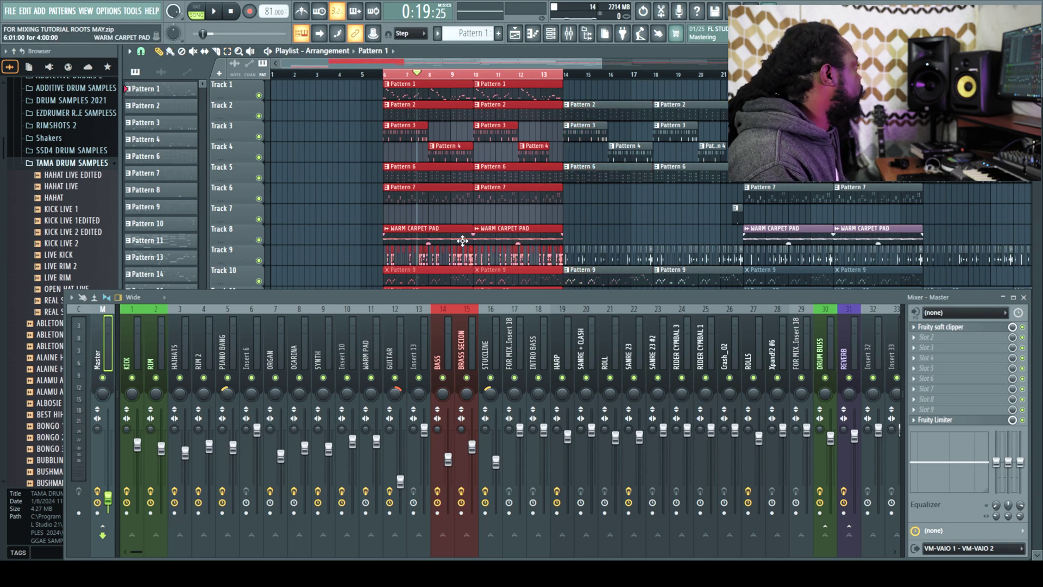
key("space")
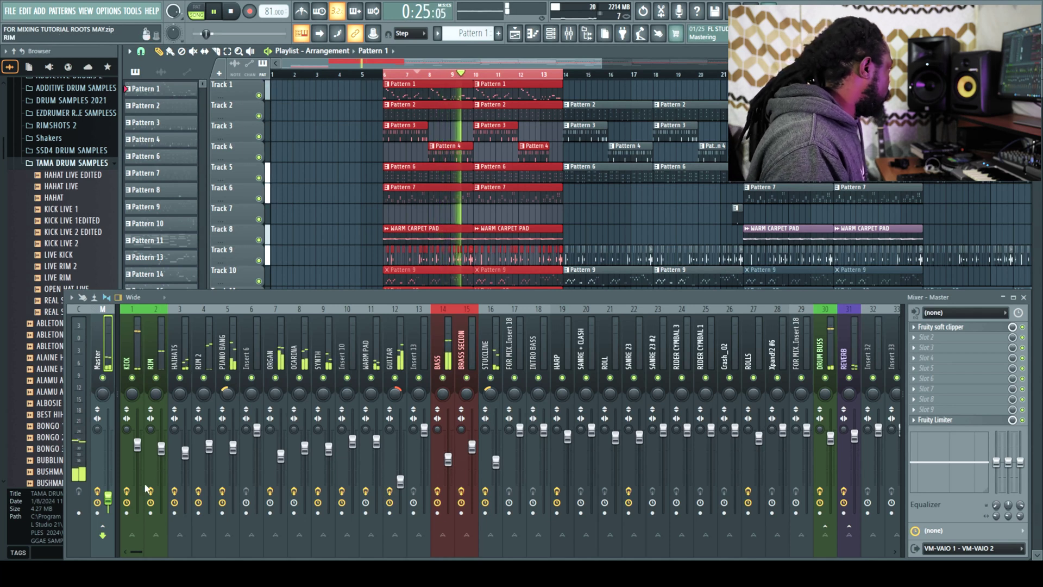
left_click_drag(108, 497, 108, 482)
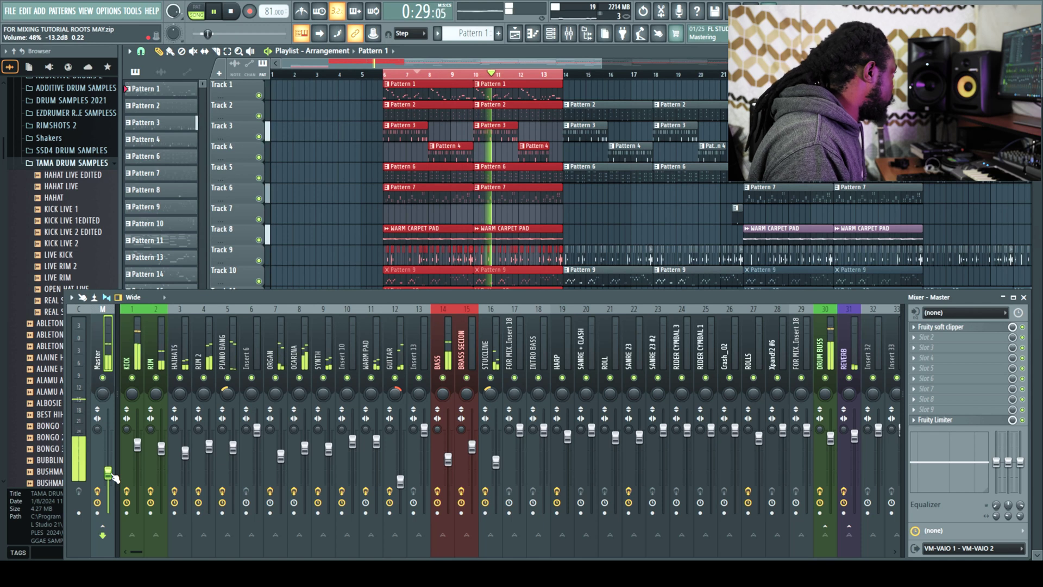
left_click(497, 461)
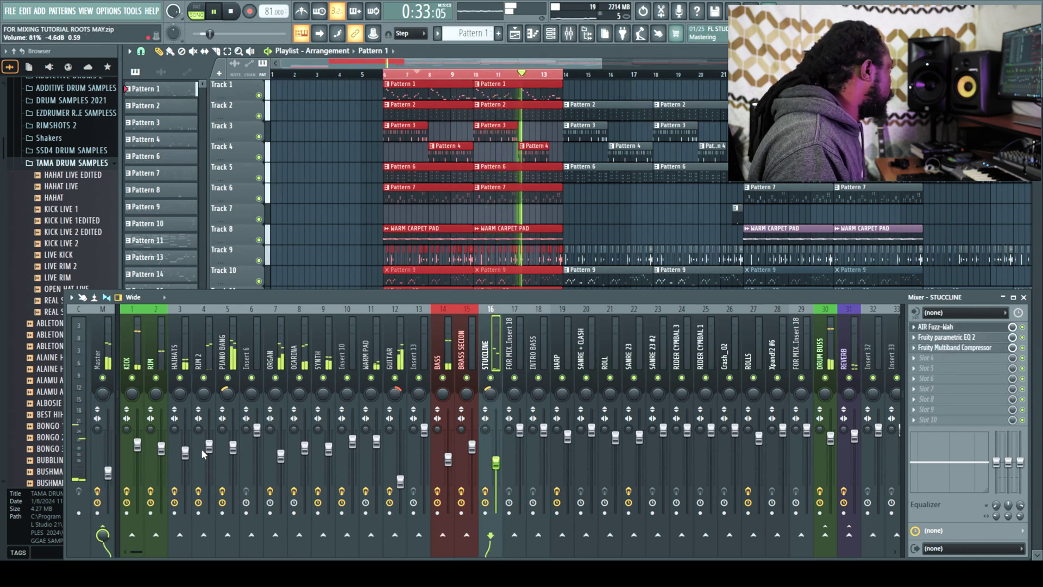
Step: Solo KICK, RIM, HAIHATS and RIM 2, and set RIM's mid EQ boost to 7.4 dB at 1.5 kHz
left_click(126, 359)
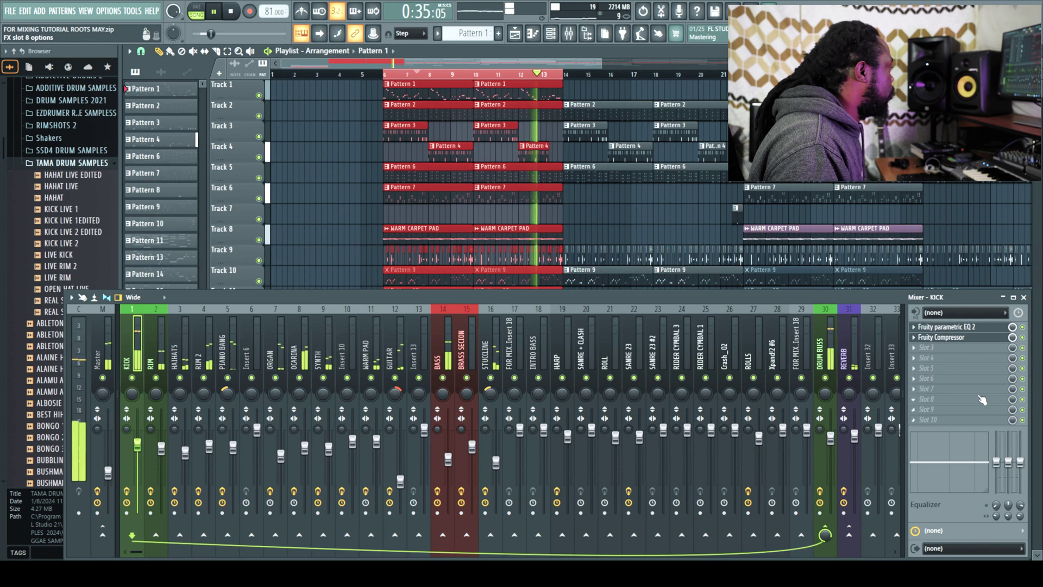
right_click(134, 380)
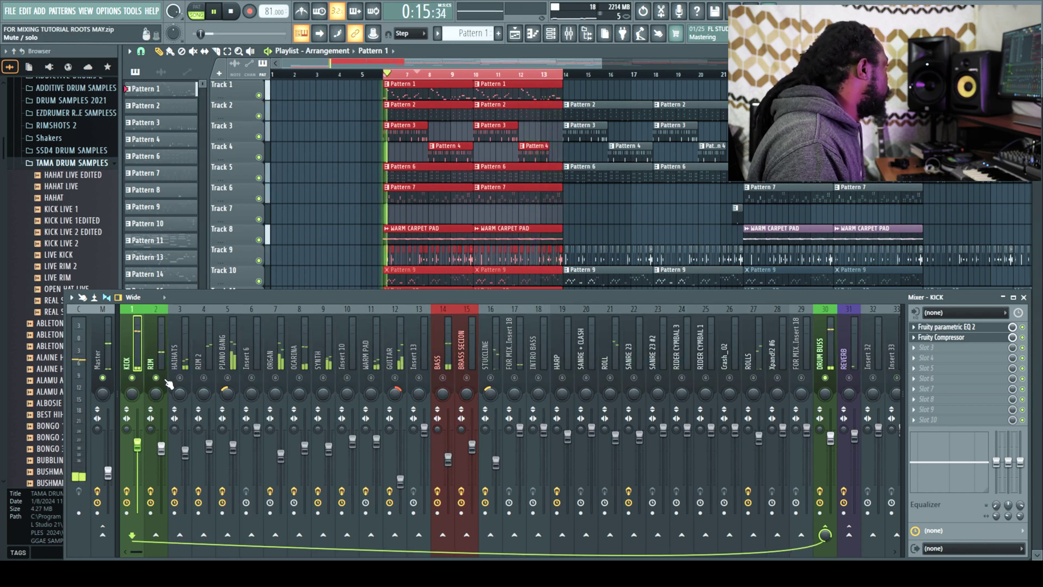
left_click(156, 347)
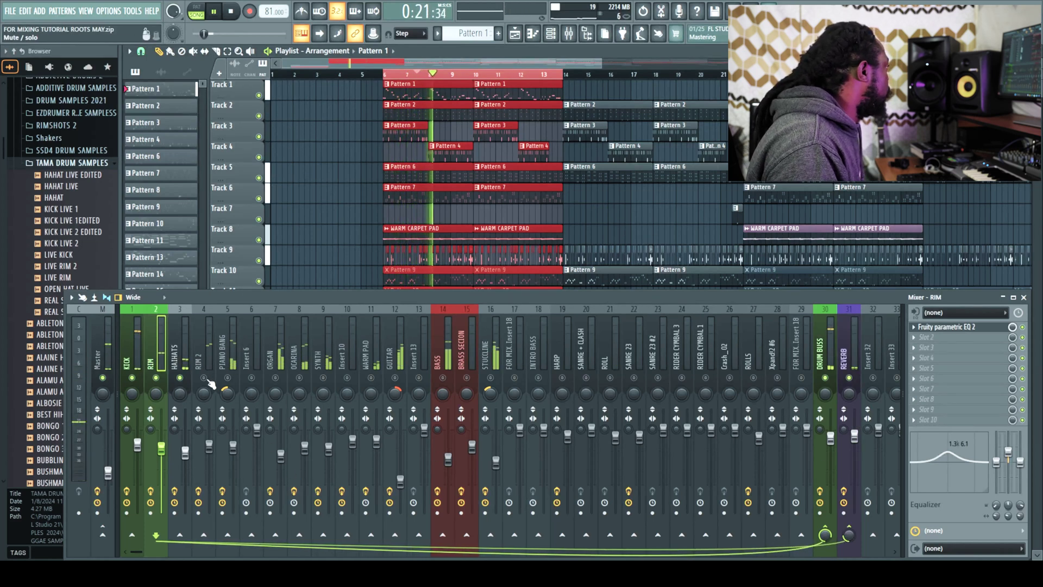
left_click_drag(945, 458, 950, 449)
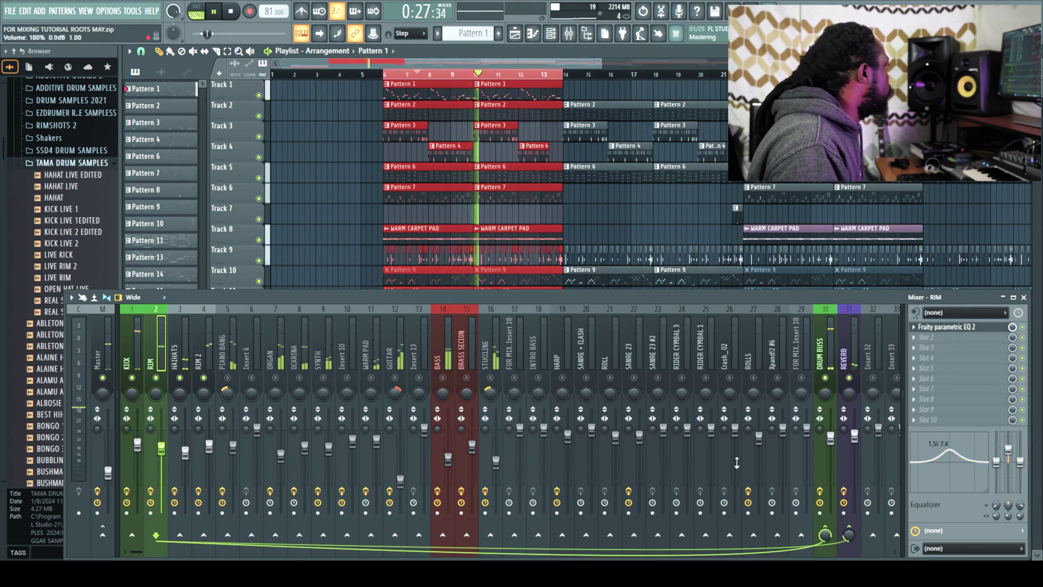
Step: Set the mid EQ boost to 3.7 dB at 1.3 kHz on RIM 2 and 4.3 dB at 1.8 kHz on RIM, and end the drum solo
left_click(195, 362)
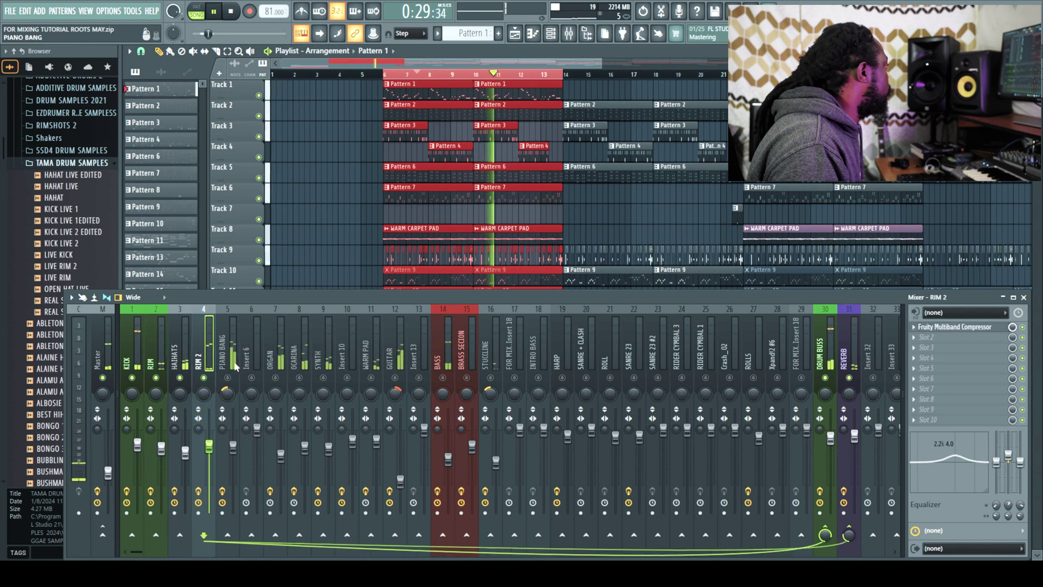
left_click_drag(956, 450, 948, 459)
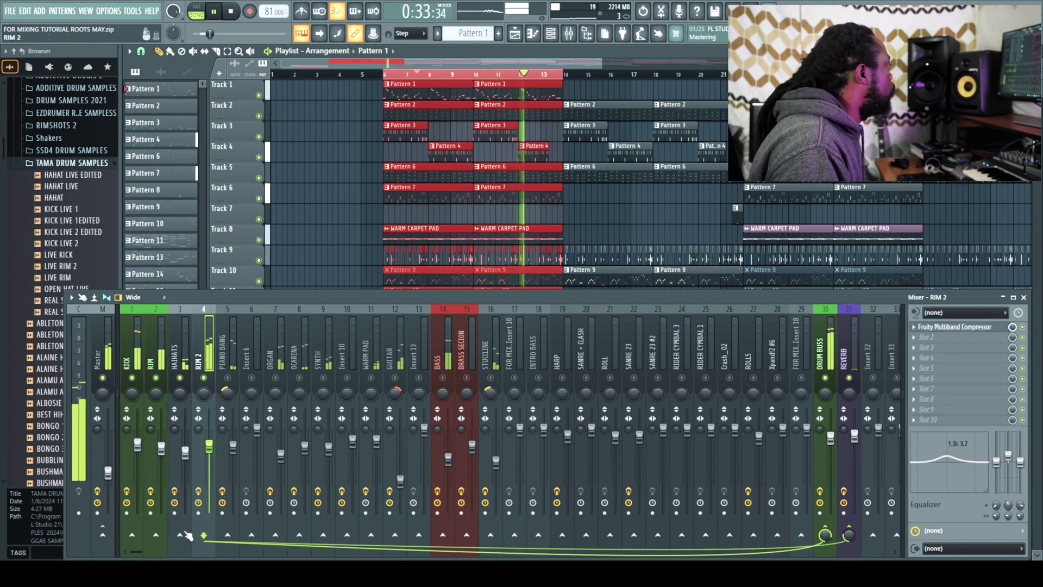
key("Left")
key("Left")
left_click_drag(950, 451, 952, 457)
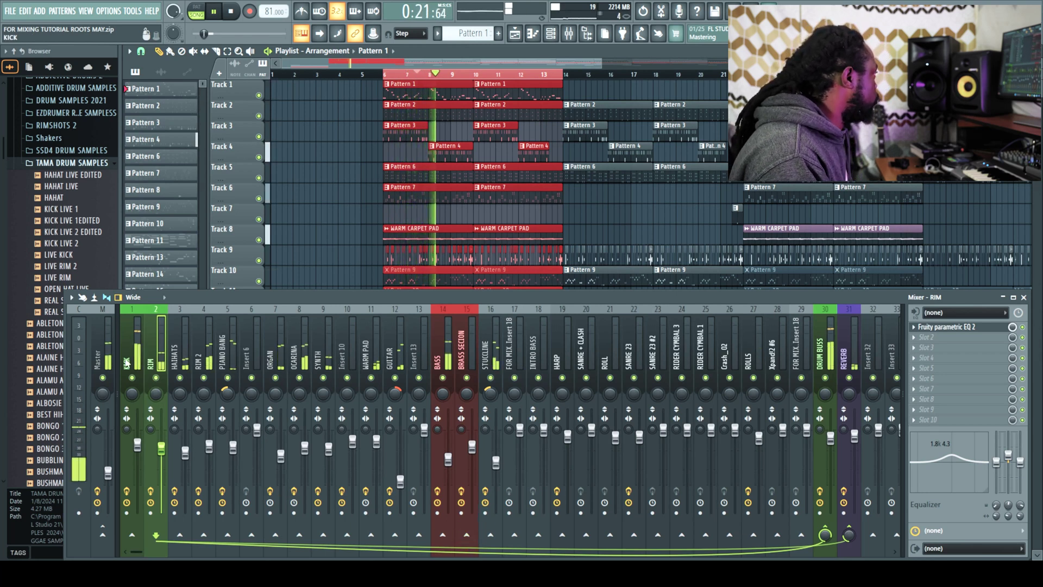
Step: Raise the BASS volume slightly and bring the Master volume back up to listening level
left_click(448, 458)
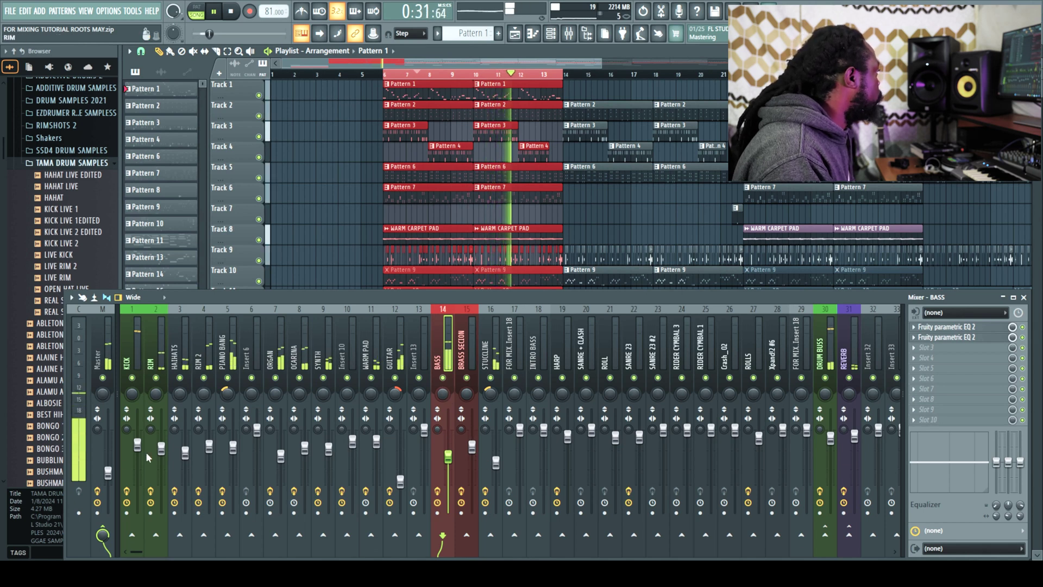
left_click_drag(108, 473, 112, 444)
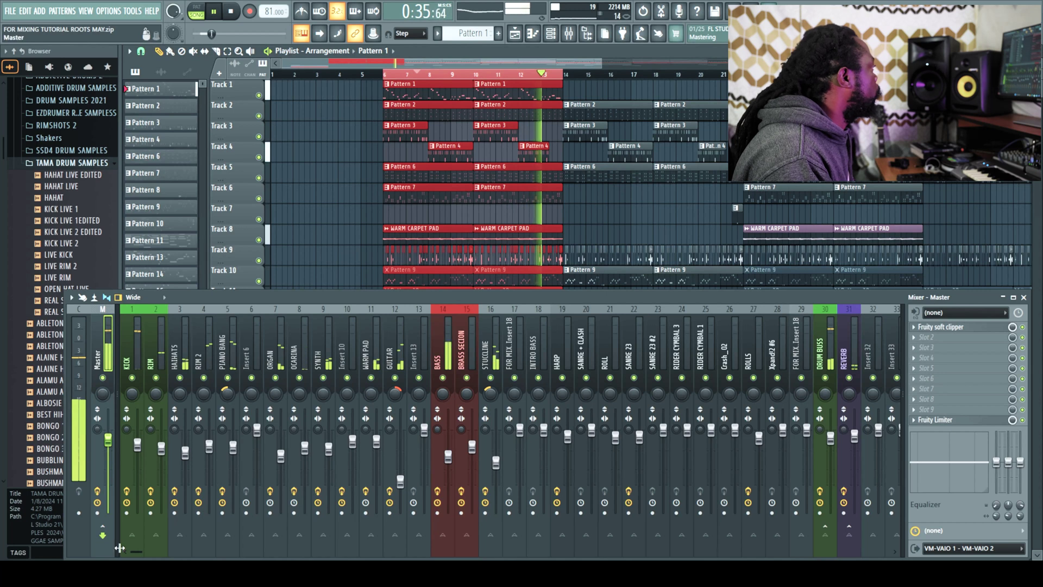
Step: Select the HAIHATS track and clear the playlist's clip and time selection to end the loop
left_click(178, 423)
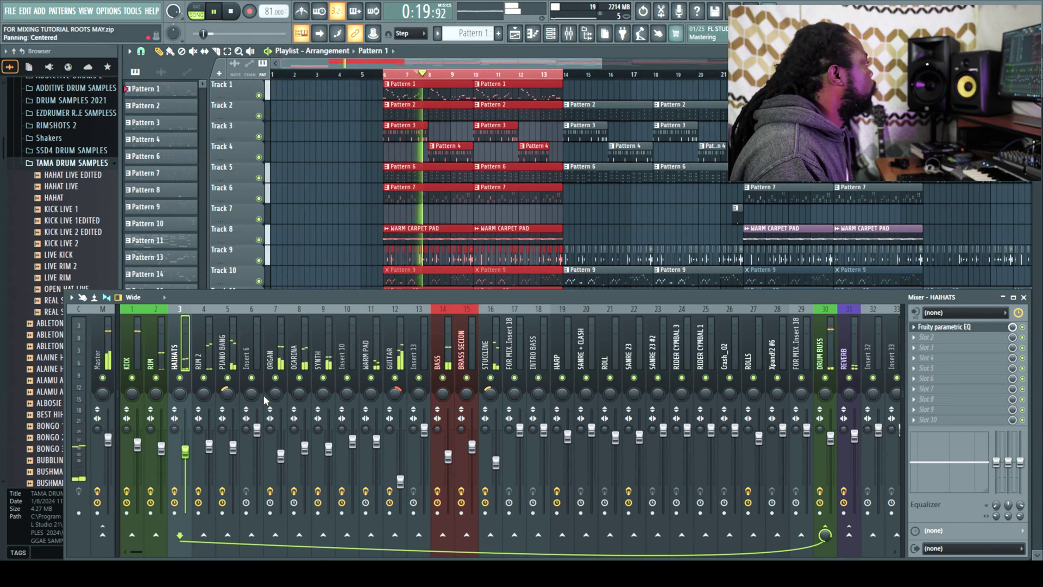
key("e")
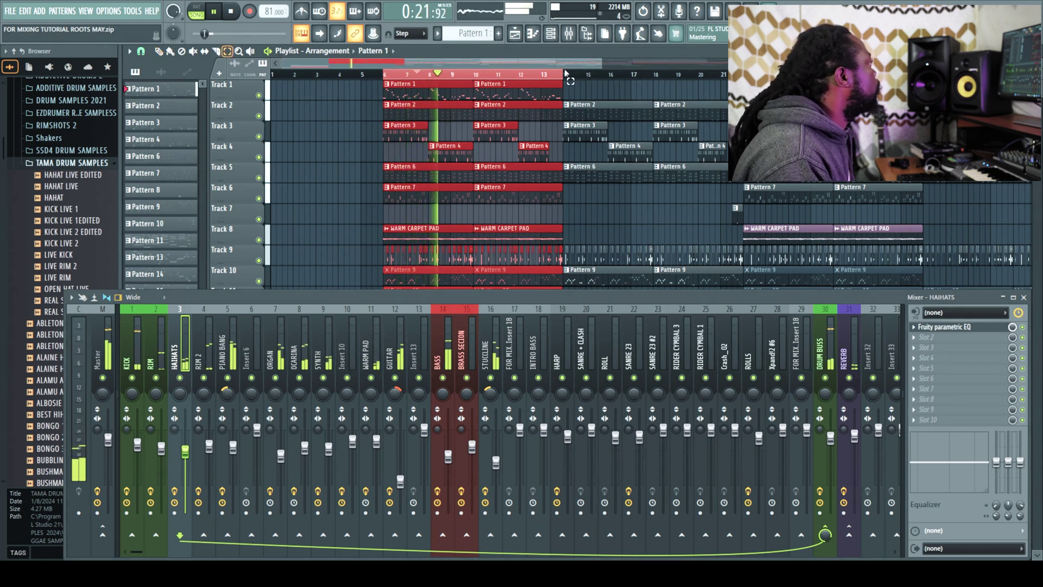
left_click(523, 211)
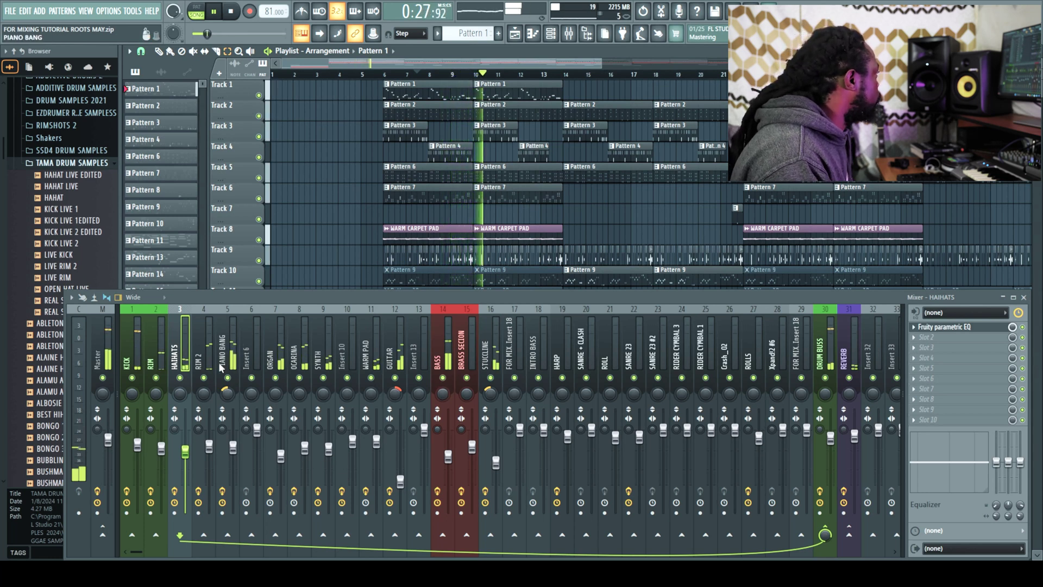
Step: Compare RIM 2 and RIM in the mix, try RIM at -3.0 dB, and select the PIANO BANG track
left_click(202, 369)
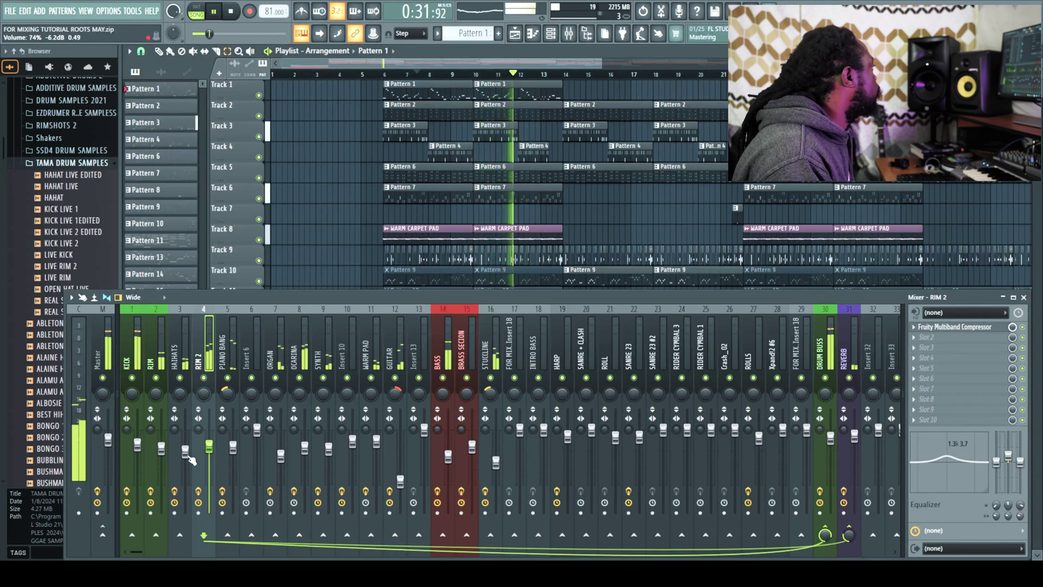
left_click(162, 441)
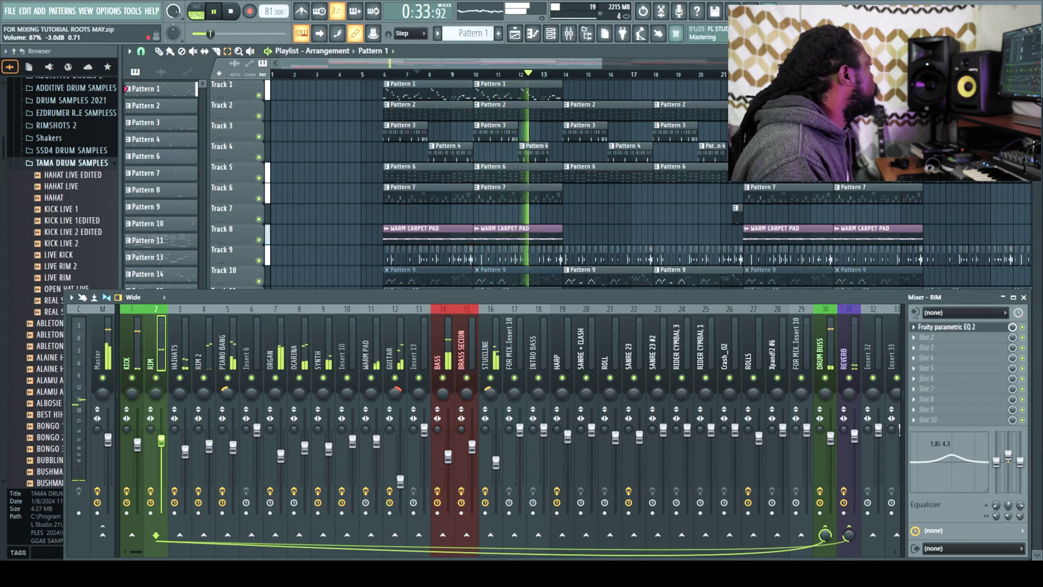
left_click(237, 457)
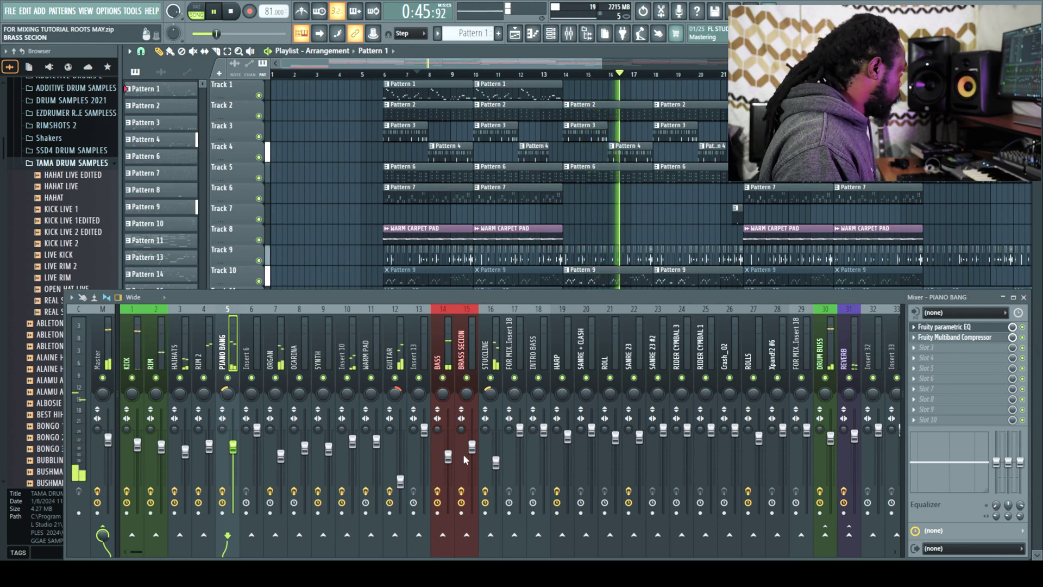
Step: Solo the STUCCLINE track, send it to REVERB at 35% (-17.6 dB), and end the solo
left_click(186, 451)
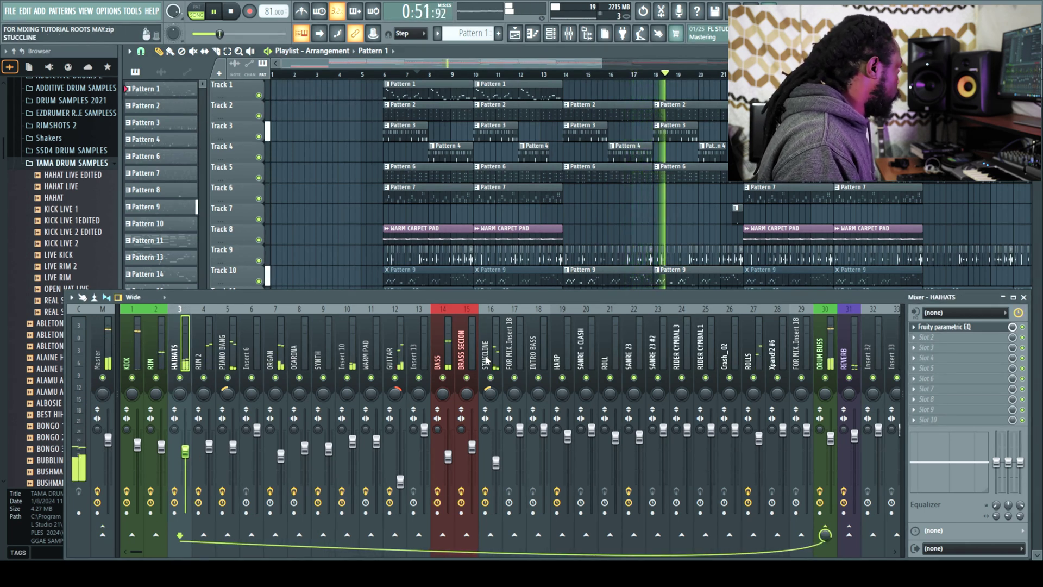
left_click(489, 391)
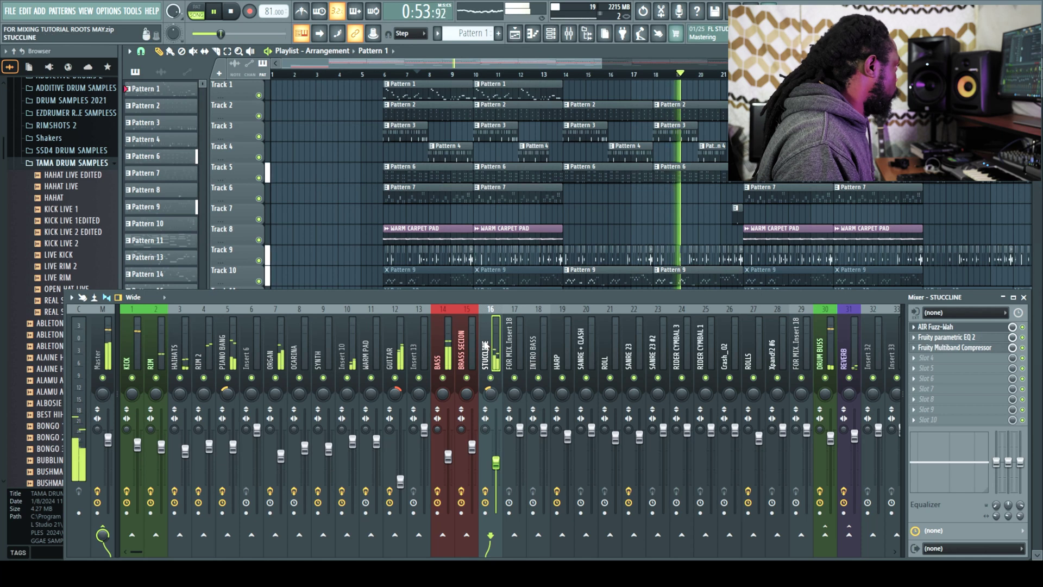
right_click(491, 377)
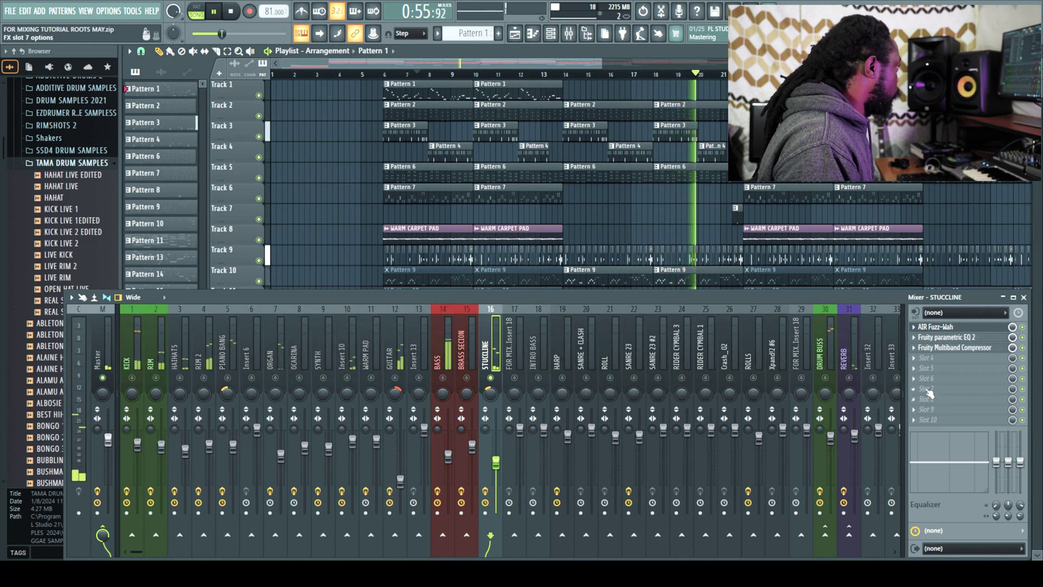
left_click(849, 377)
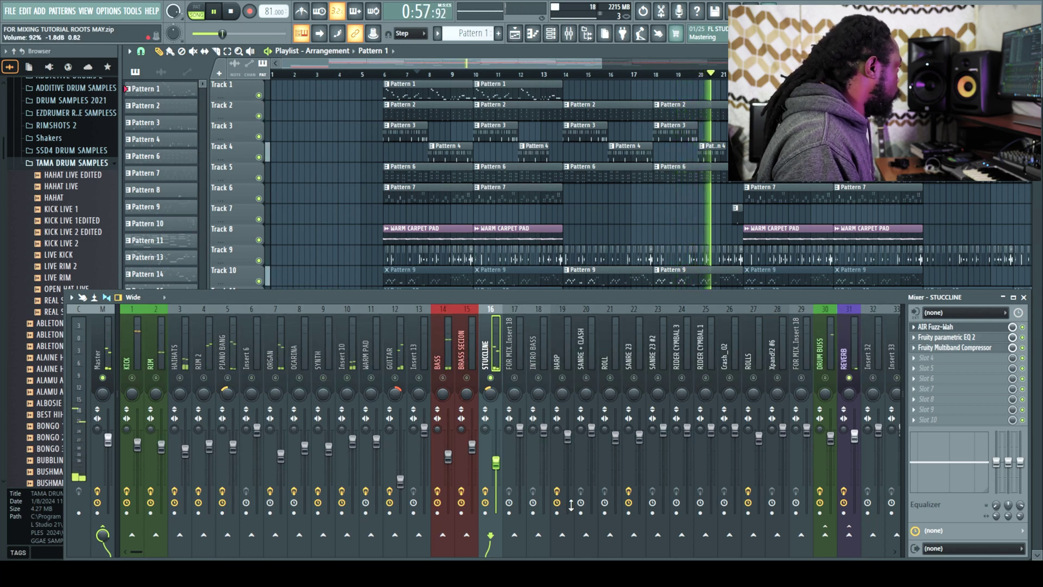
left_click(849, 535)
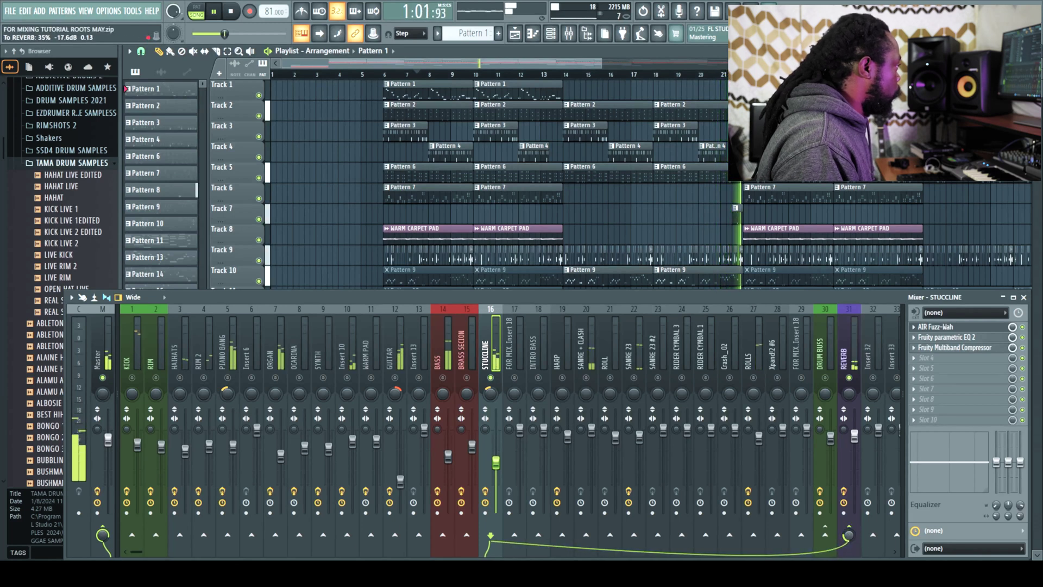
right_click(850, 379)
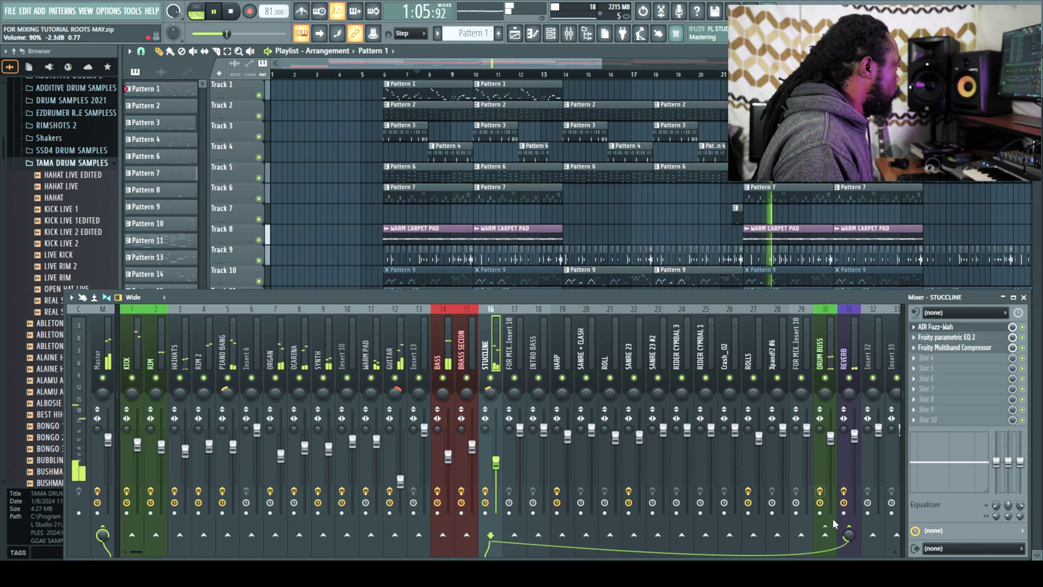
Step: Restart playback and lower the RIM 2 volume slightly to about -5.1 dB
key("space")
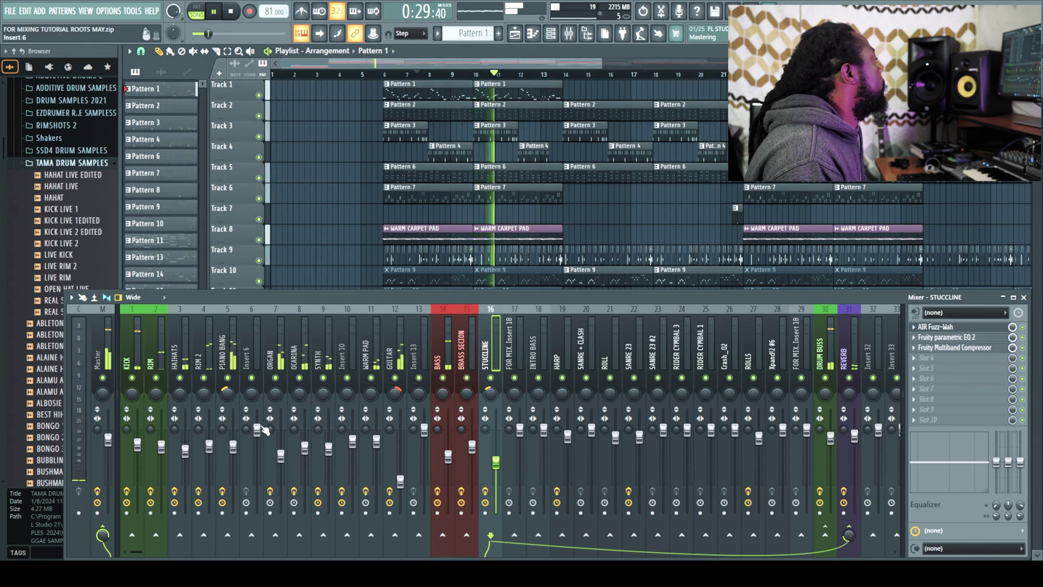
left_click(202, 467)
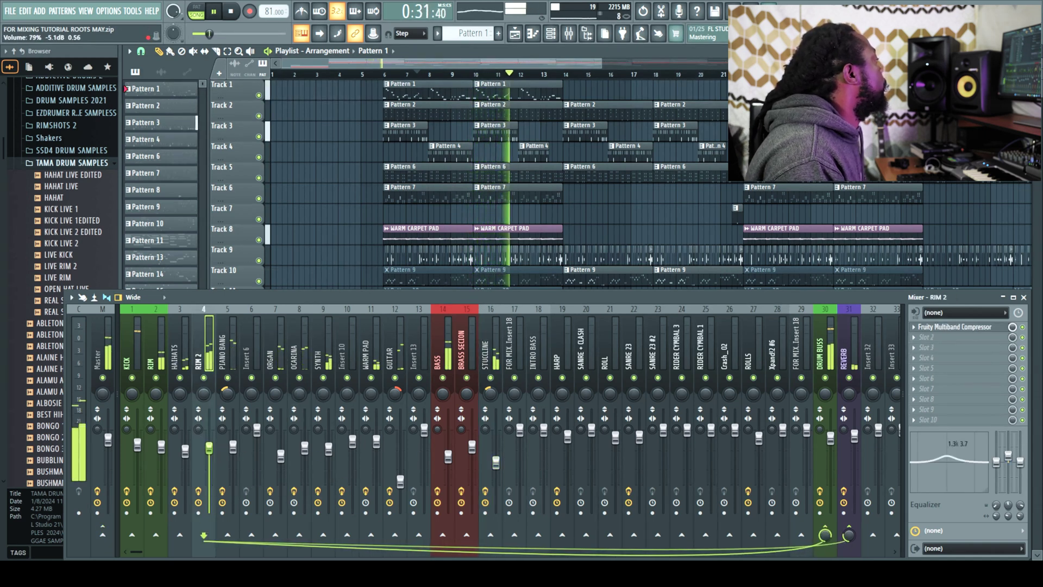
left_click_drag(189, 462, 189, 459)
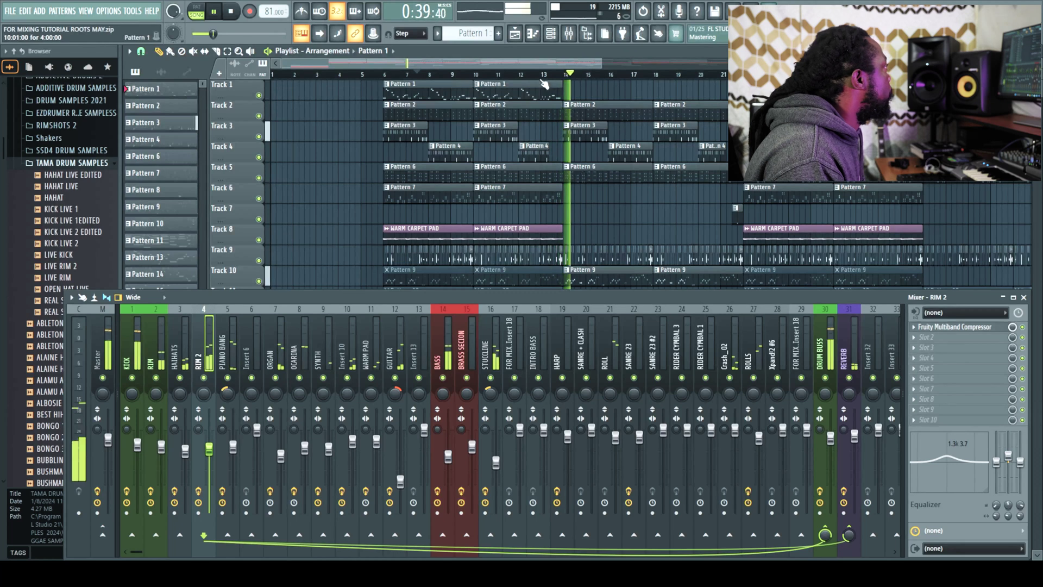
Step: Route Crash_02 to DRUM BUSS instead of Master, lower its volume slightly and pan it a little left
left_click(729, 347)
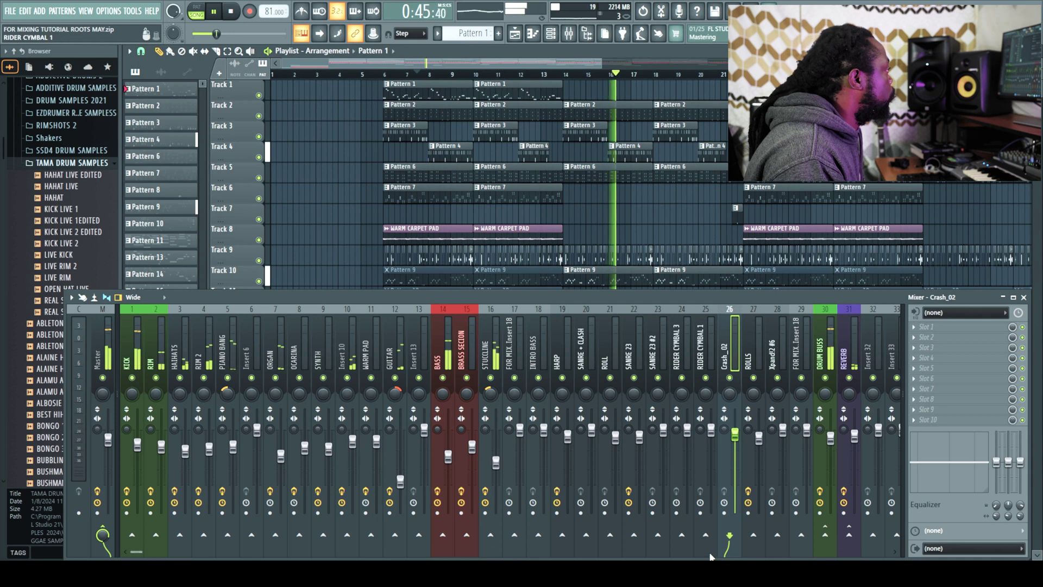
left_click(826, 534)
left_click(105, 535)
left_click_drag(734, 438, 733, 441)
left_click_drag(729, 393, 730, 398)
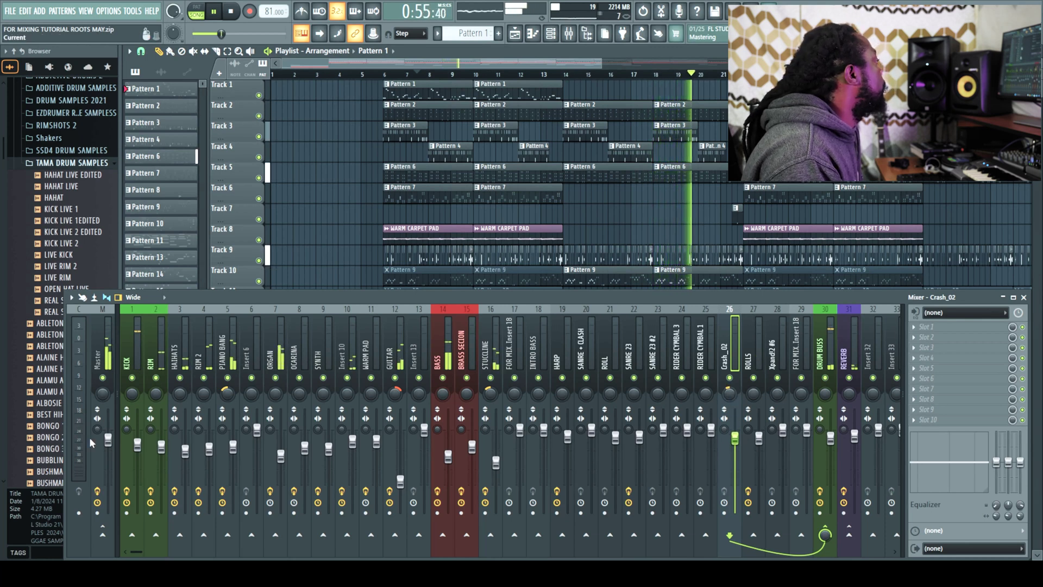
Step: Pause the playback, pan the HAIHATS track 22% left, and resume playing
key("space")
left_click(180, 393)
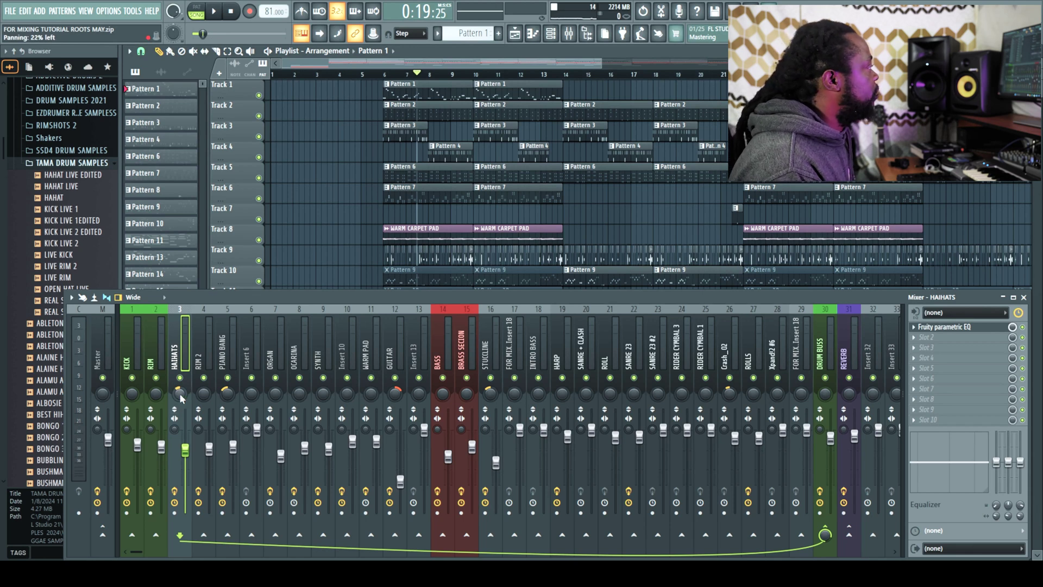
key("space")
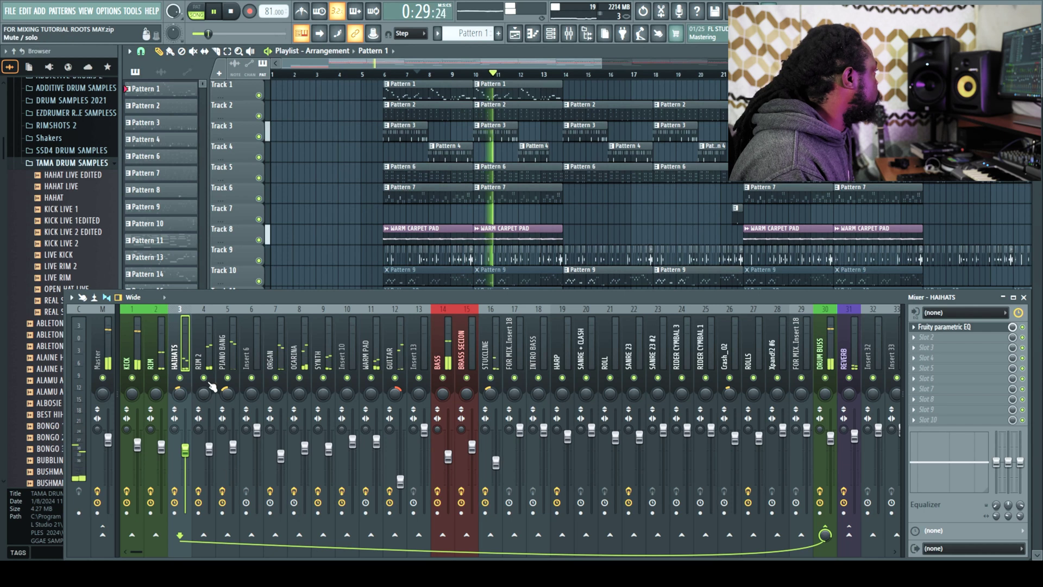
Step: Raise the RIM 2 mid EQ boost to 6.4 dB at about 2.1 kHz and set Crash_02 to about -2.1 dB
left_click(205, 348)
left_click_drag(1008, 455, 1008, 446)
left_click_drag(939, 449, 953, 443)
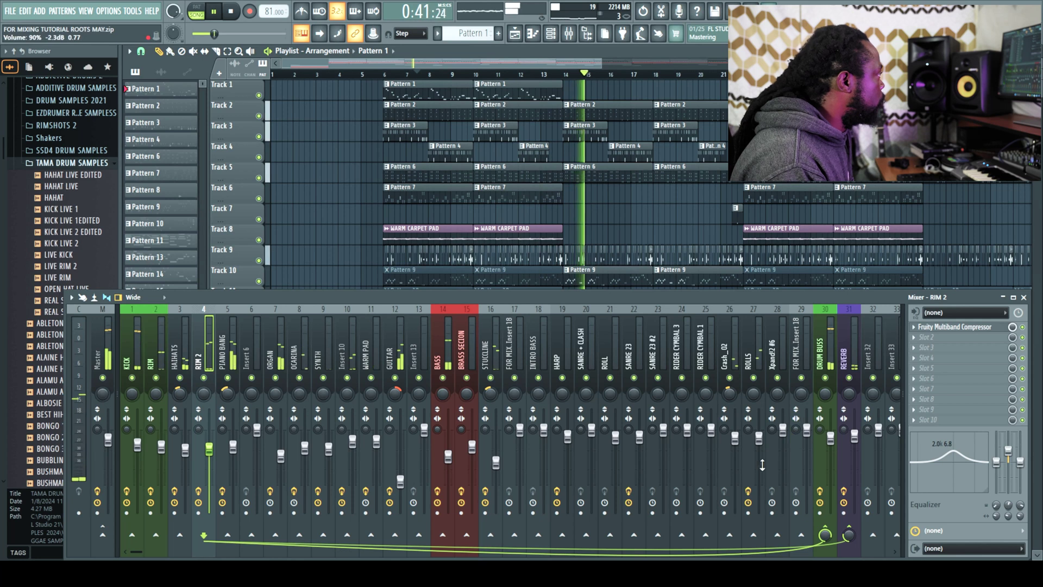
left_click(735, 440)
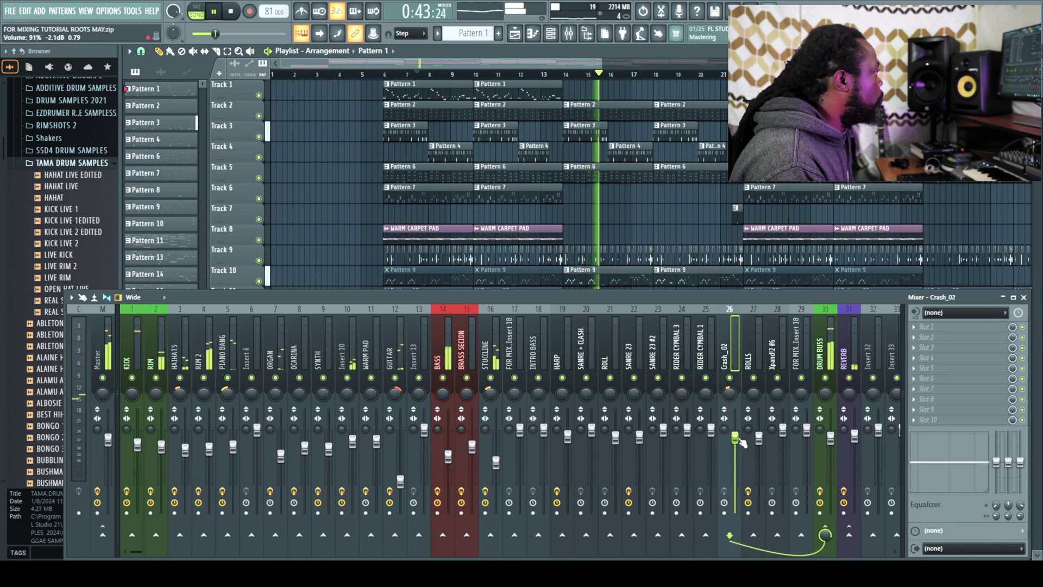
left_click(193, 361)
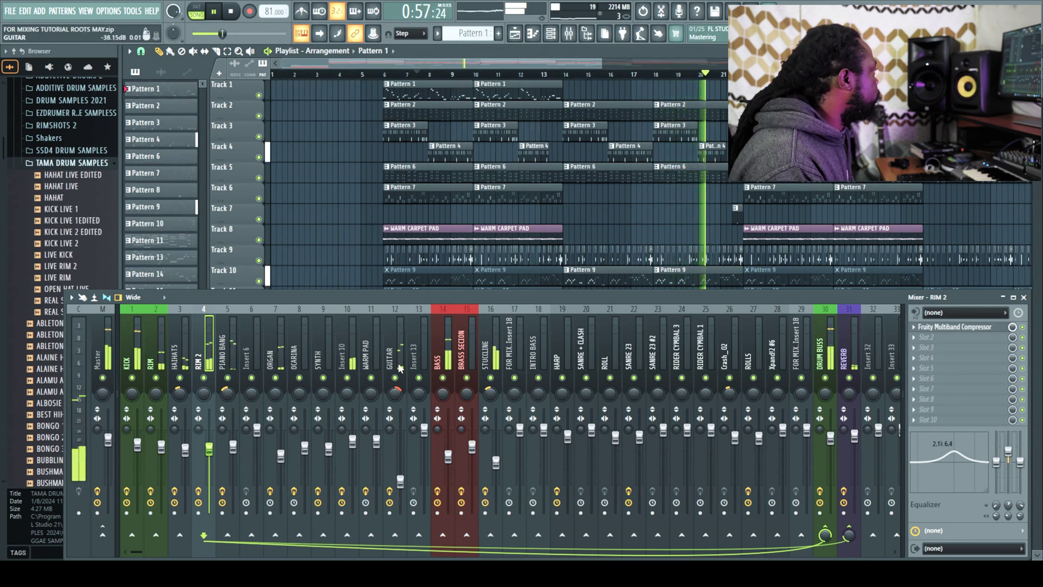
Step: Select the GUITAR track and shift the mixer window slightly to the right
left_click(401, 481)
scroll(849, 537, "up", 5)
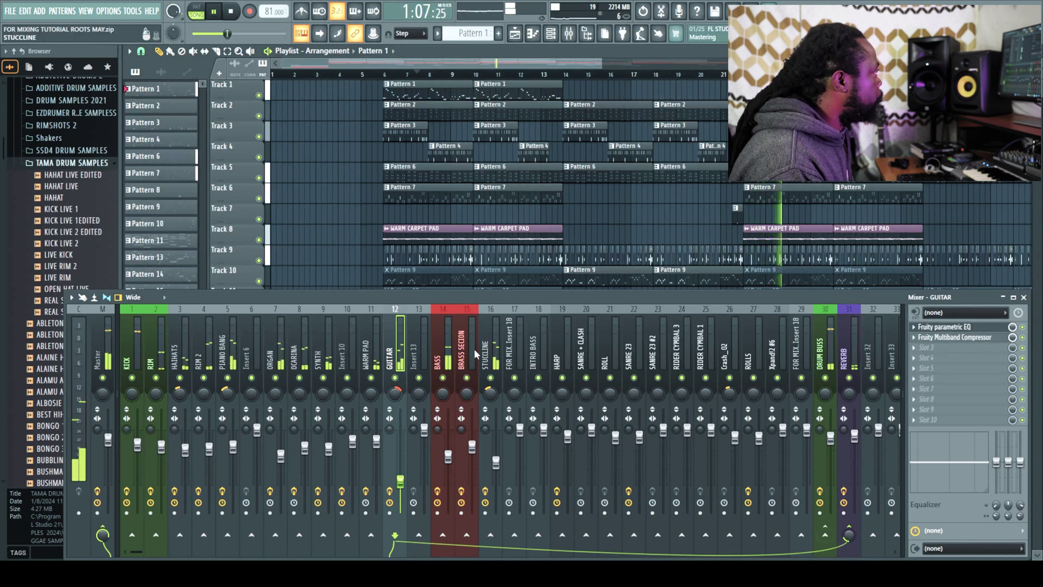
left_click_drag(625, 294, 666, 293)
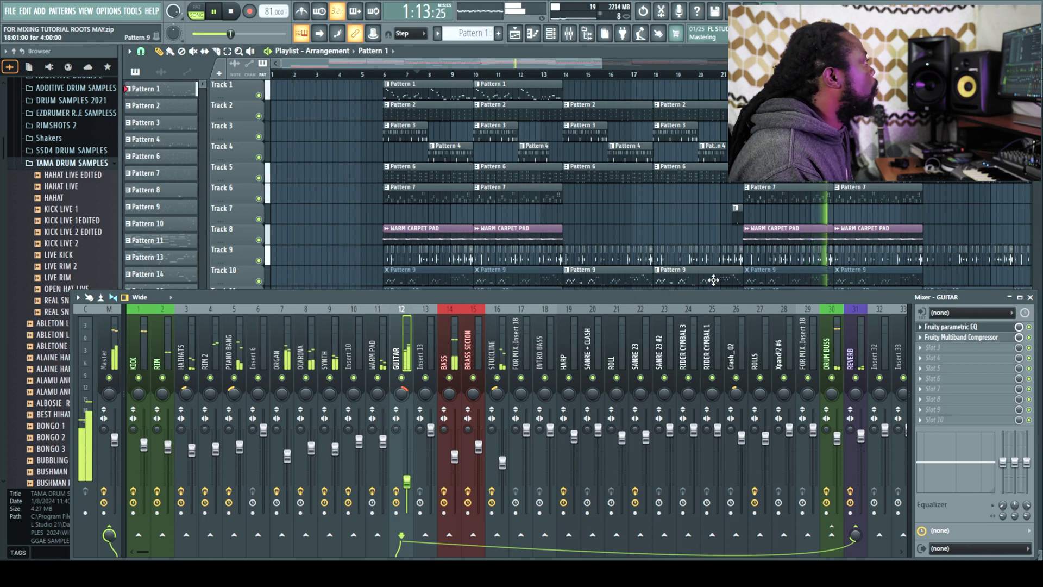
Step: Nudge the HAIHATS volume up slightly and set the KICK volume to about -4.8 dB
left_click(181, 352)
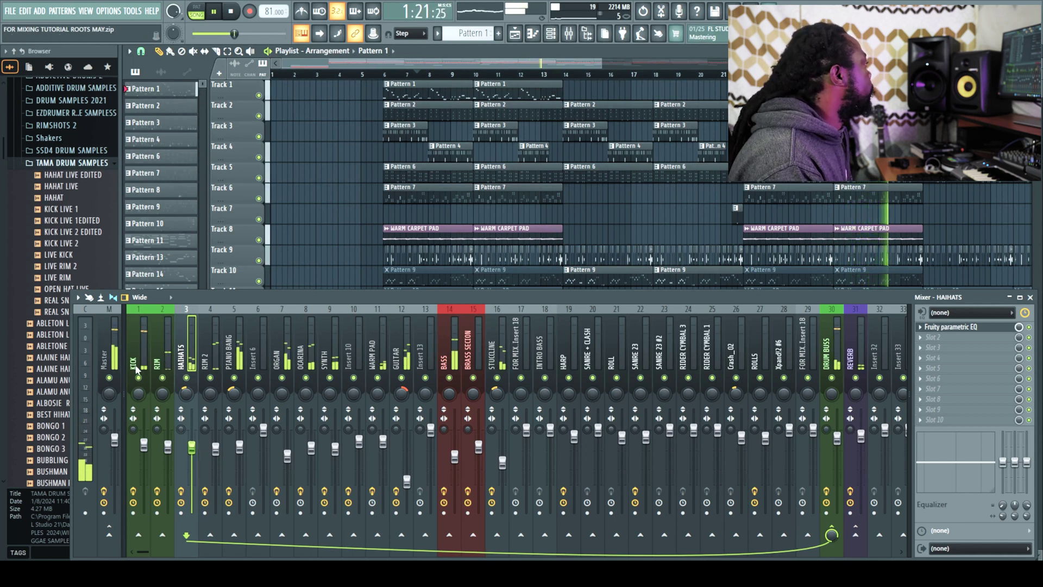
left_click(147, 446)
left_click_drag(152, 448, 152, 450)
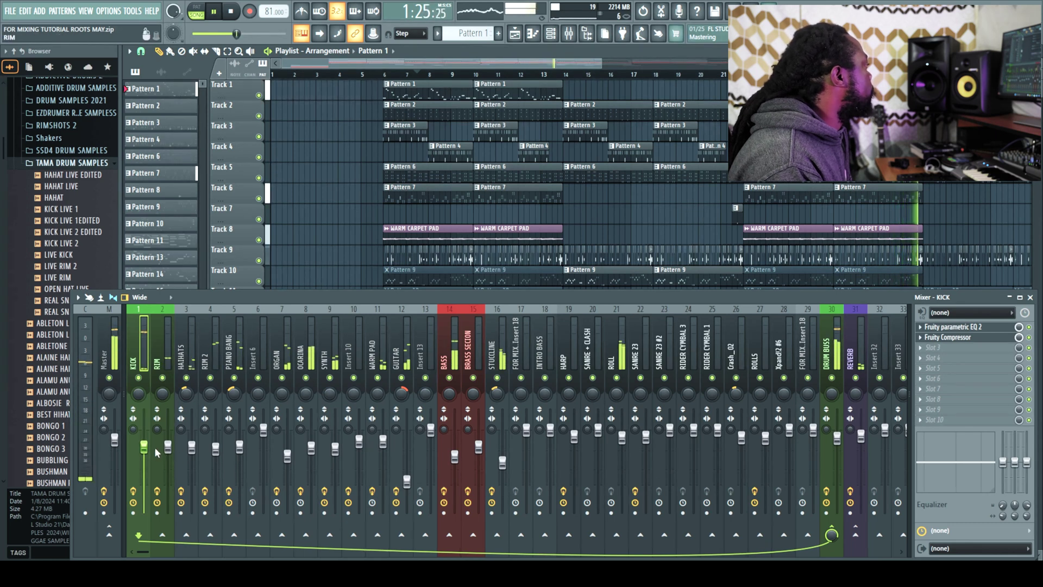
left_click_drag(145, 447, 149, 448)
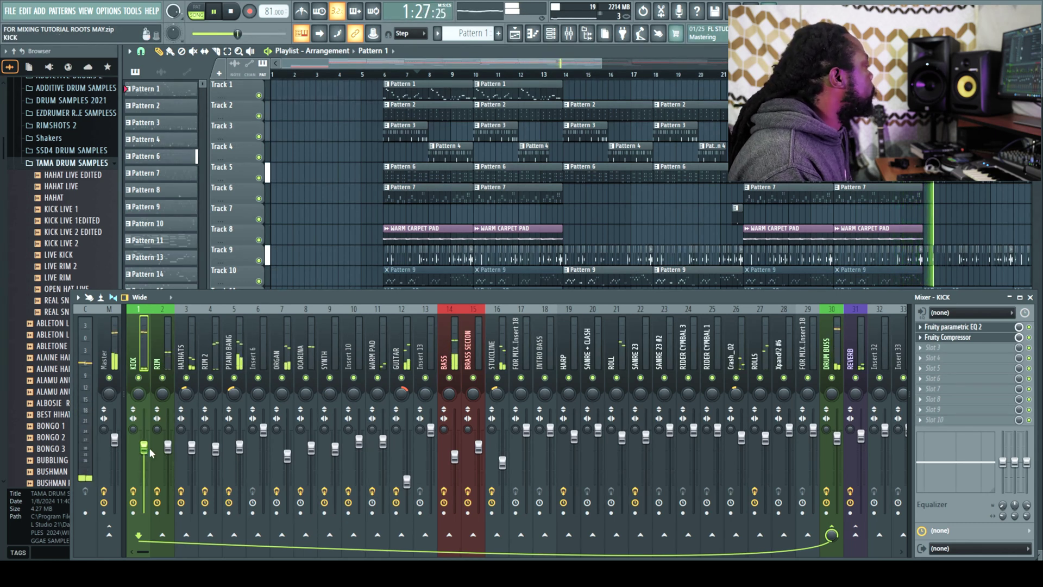
left_click_drag(594, 64, 651, 94)
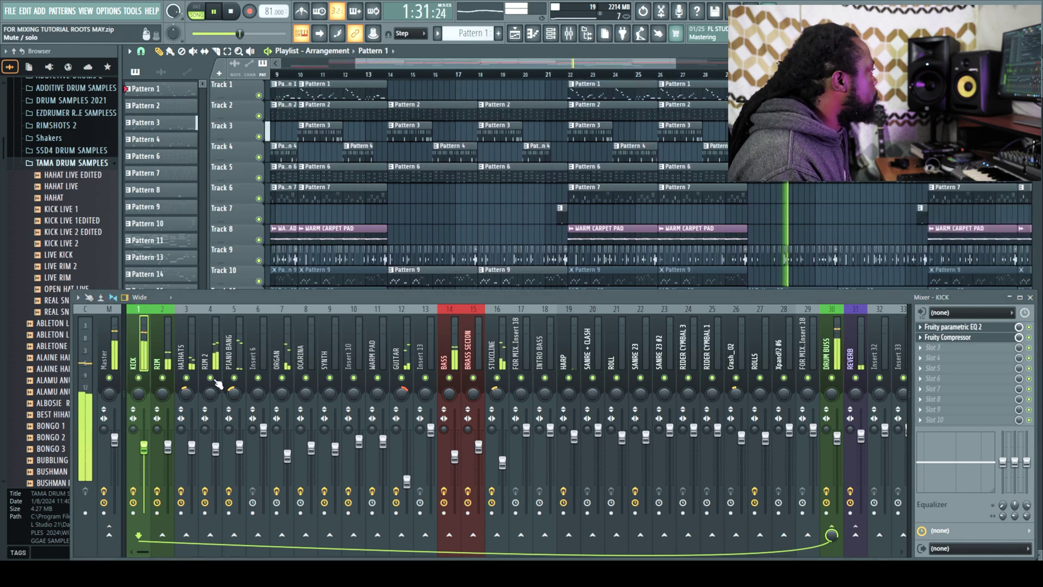
left_click_drag(144, 447, 144, 445)
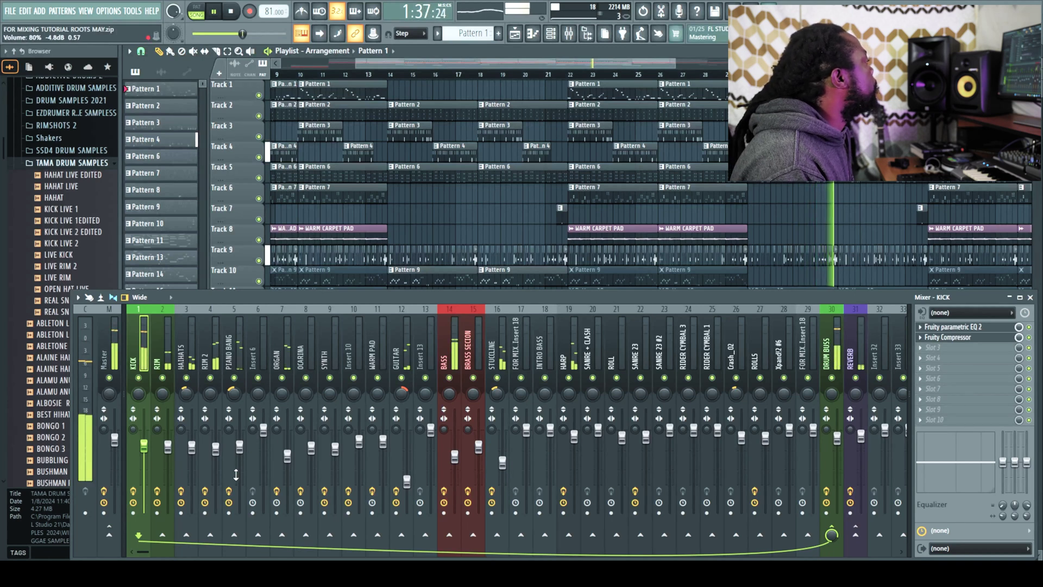
Step: Check the RIM 2 and PIANO BANG tracks, open the Channel rack and move the mixer window slightly up
left_click(209, 370)
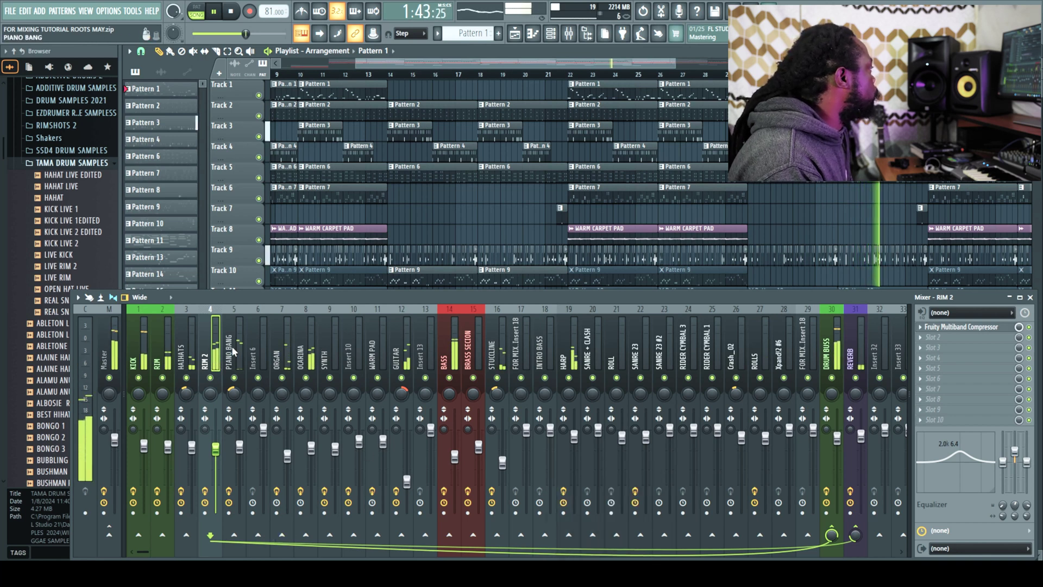
left_click(249, 451)
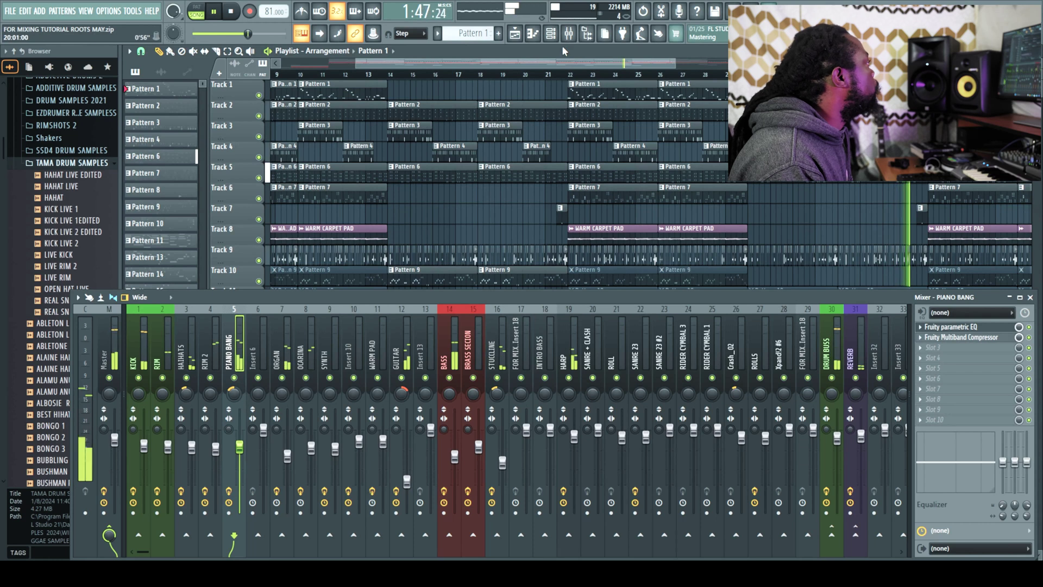
left_click(553, 35)
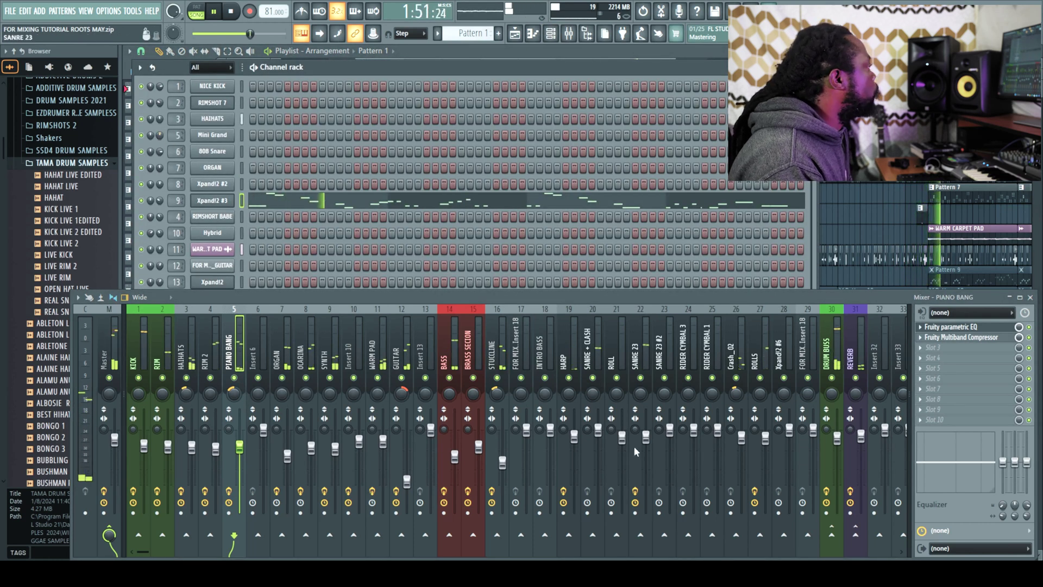
left_click_drag(772, 293, 776, 273)
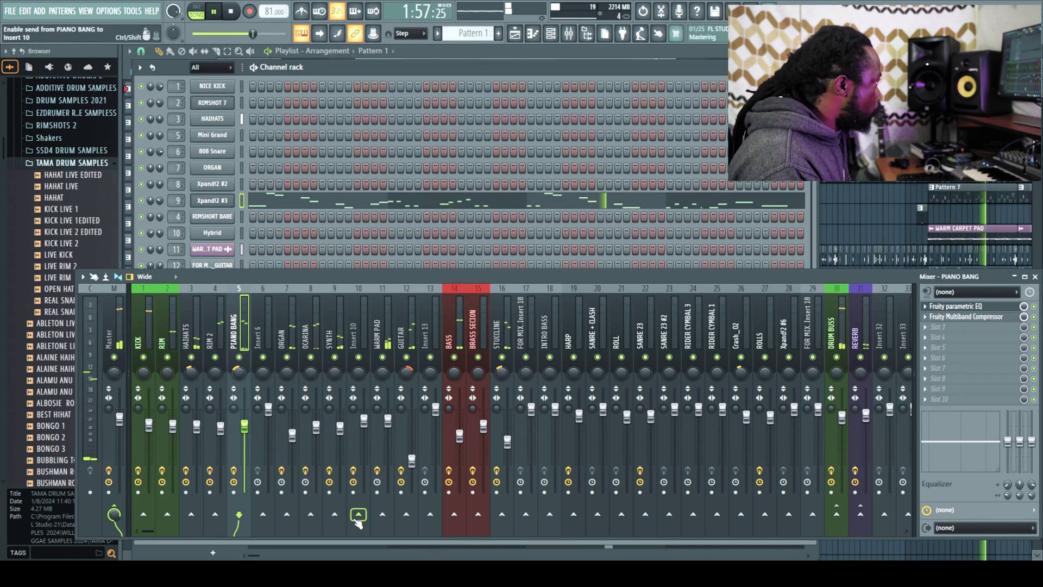
Step: Load Fruity Multiband Compressor in slot 3 of BASS with the 2 band comp preset, and raise the BASS volume slightly
left_click(120, 418)
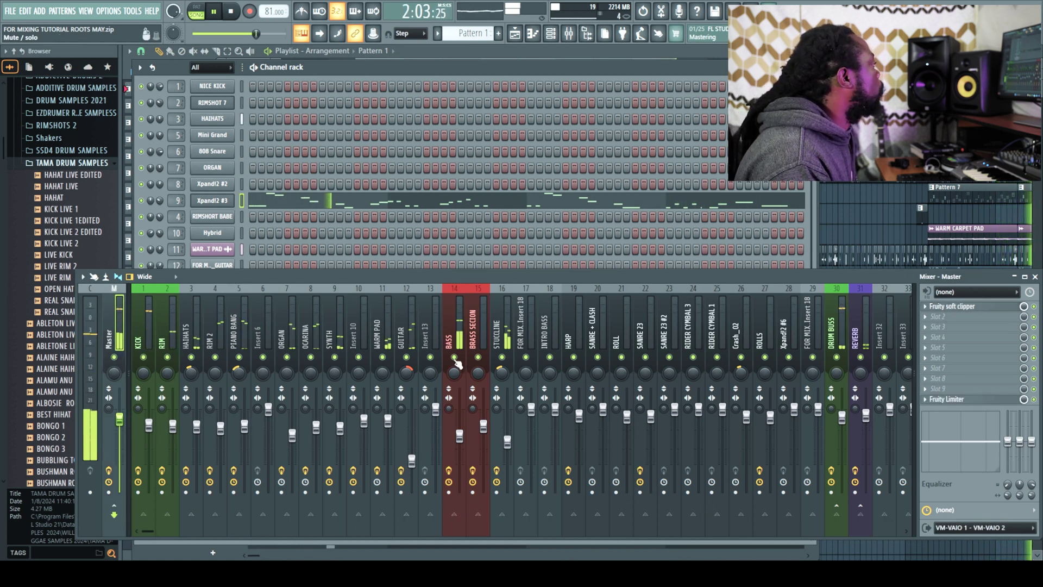
left_click_drag(461, 441, 461, 430)
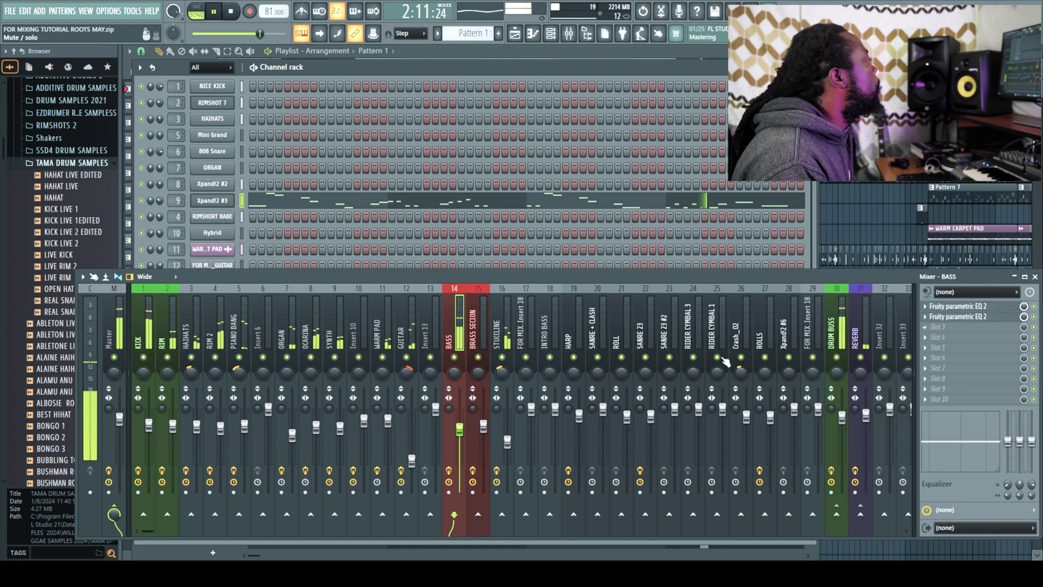
left_click(927, 326)
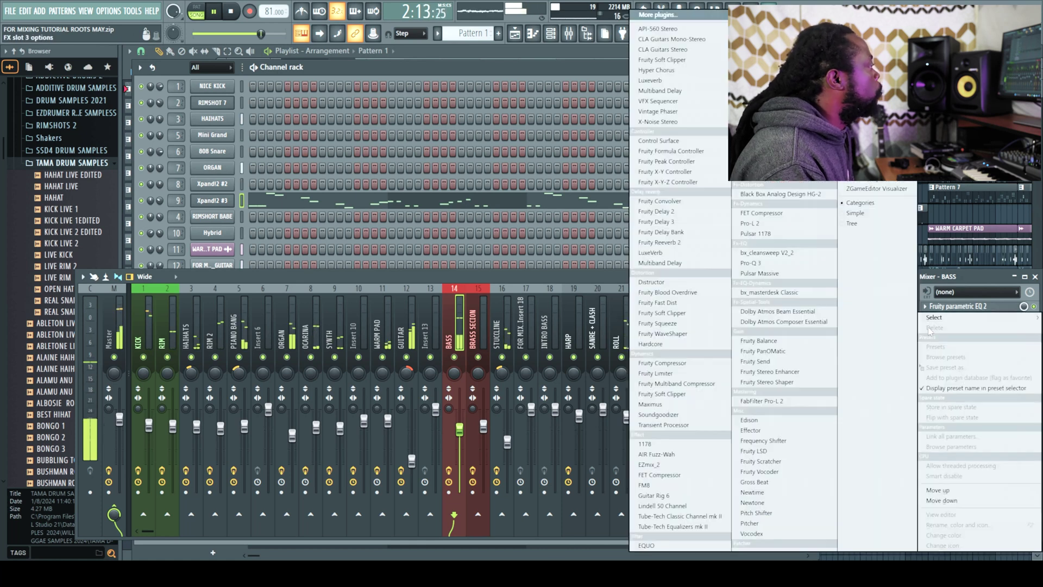
left_click(704, 384)
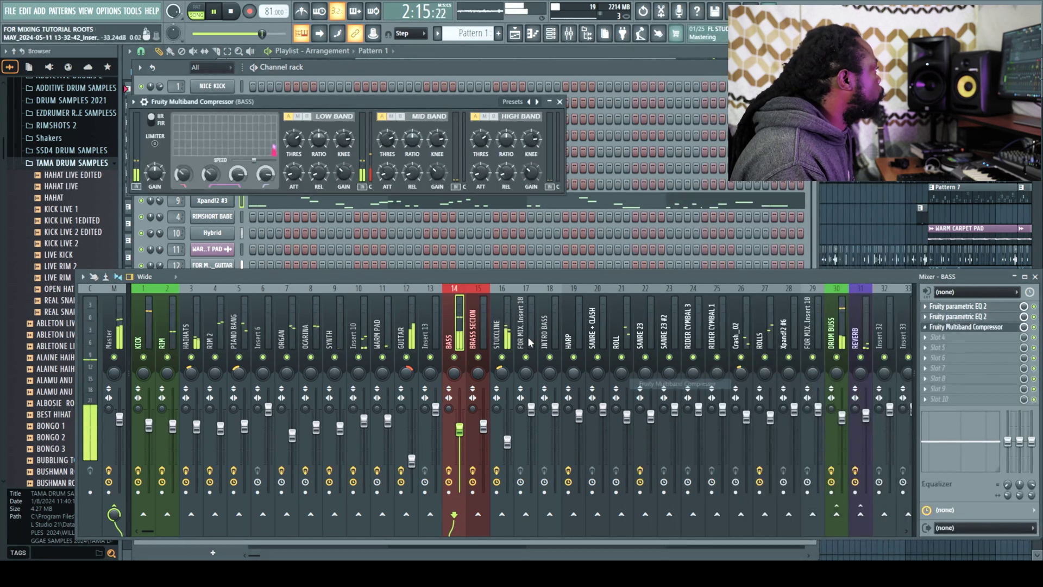
left_click_drag(455, 428, 455, 438)
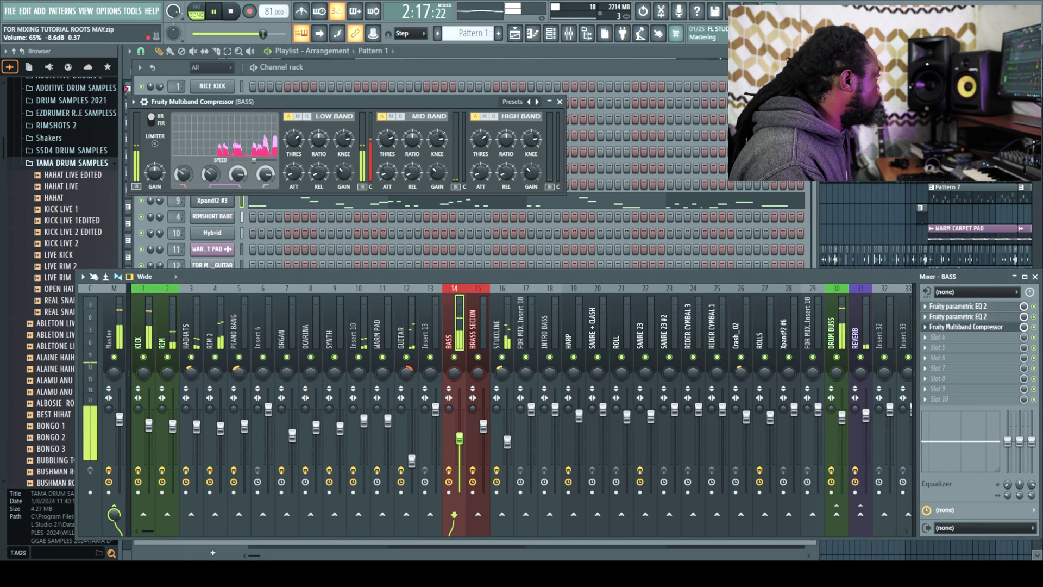
left_click(536, 102)
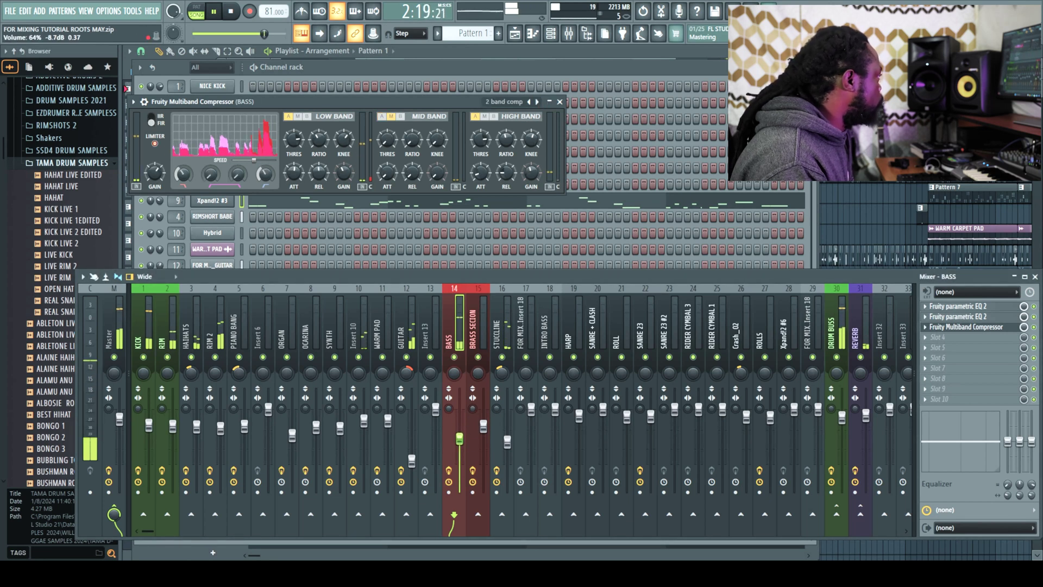
left_click(559, 102)
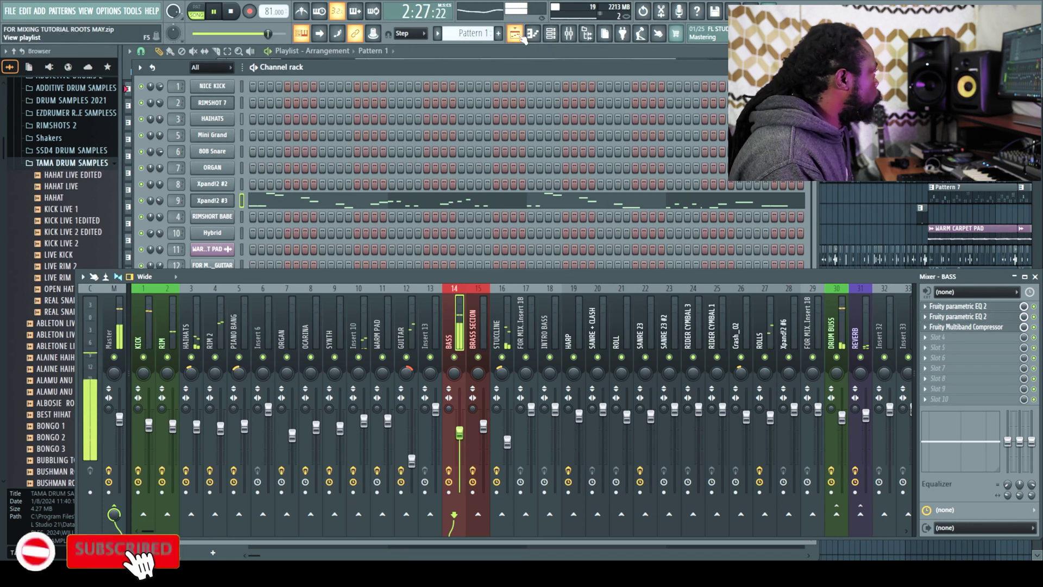
Step: Stop playback, load Fruity Multiband Compressor in slot 2 of Insert 10, and pan that track slightly right
left_click(509, 399)
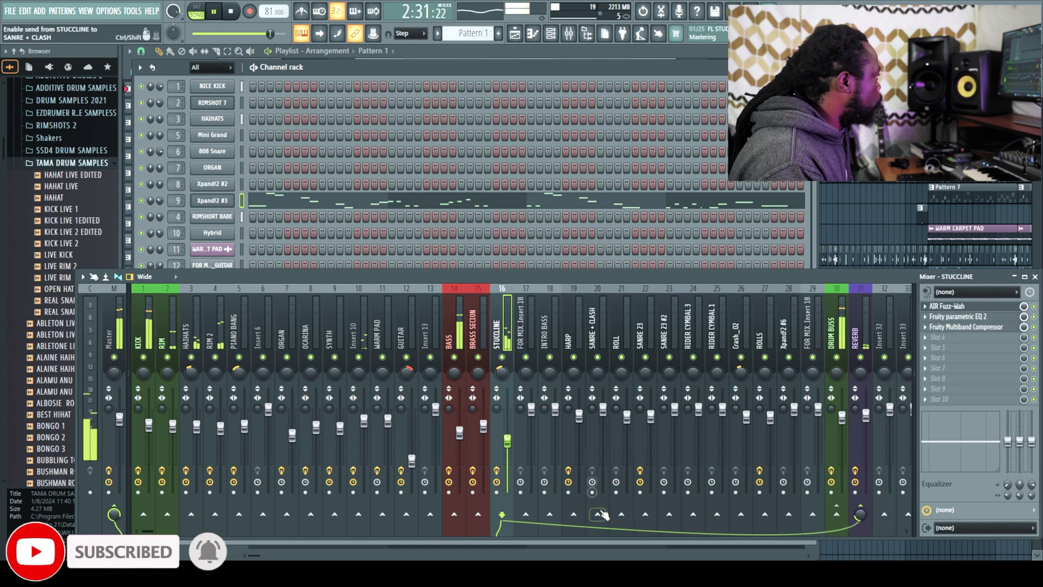
left_click(361, 343)
key("space")
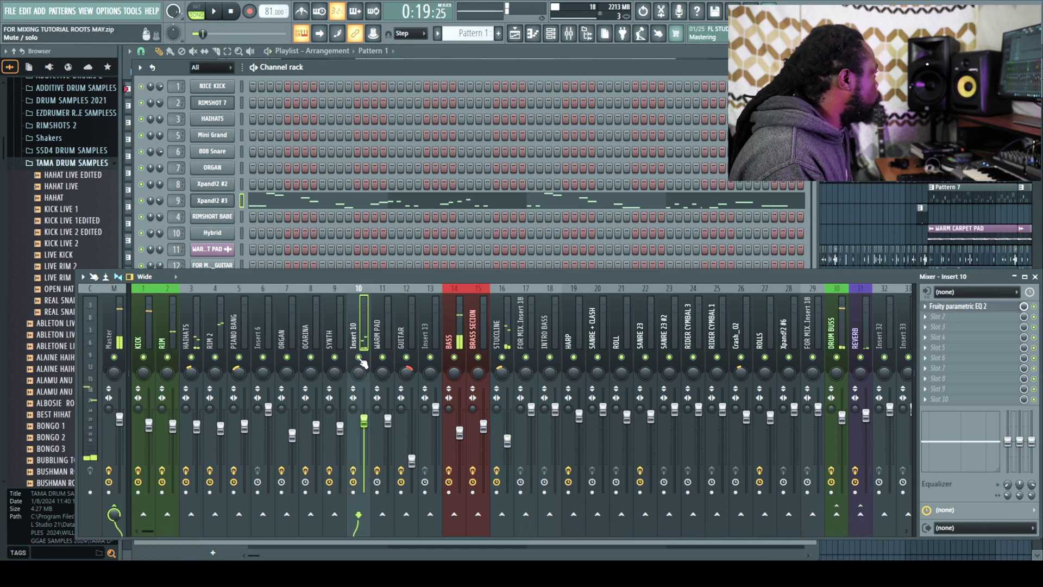
left_click(928, 320)
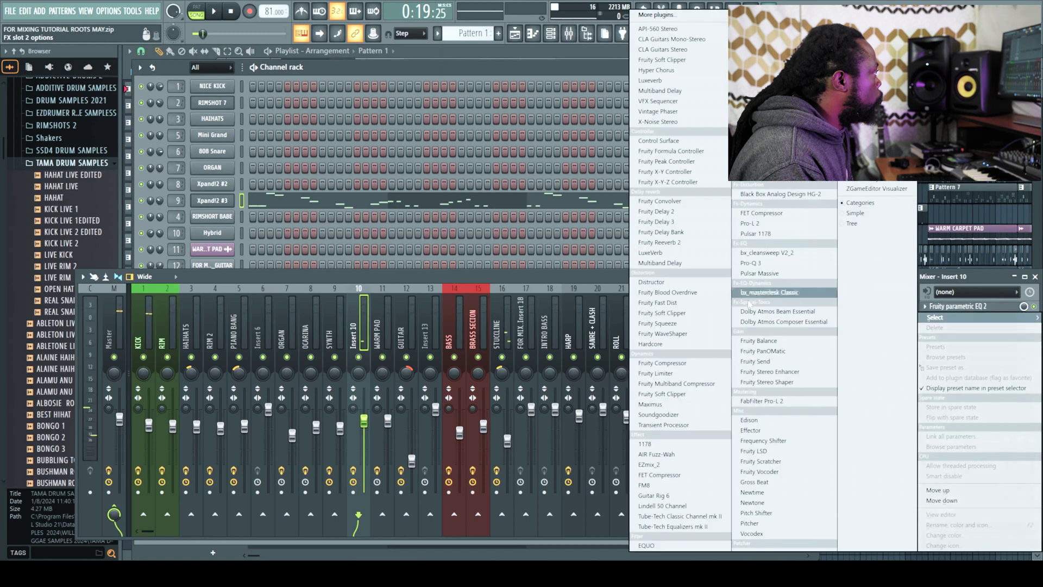
left_click(713, 386)
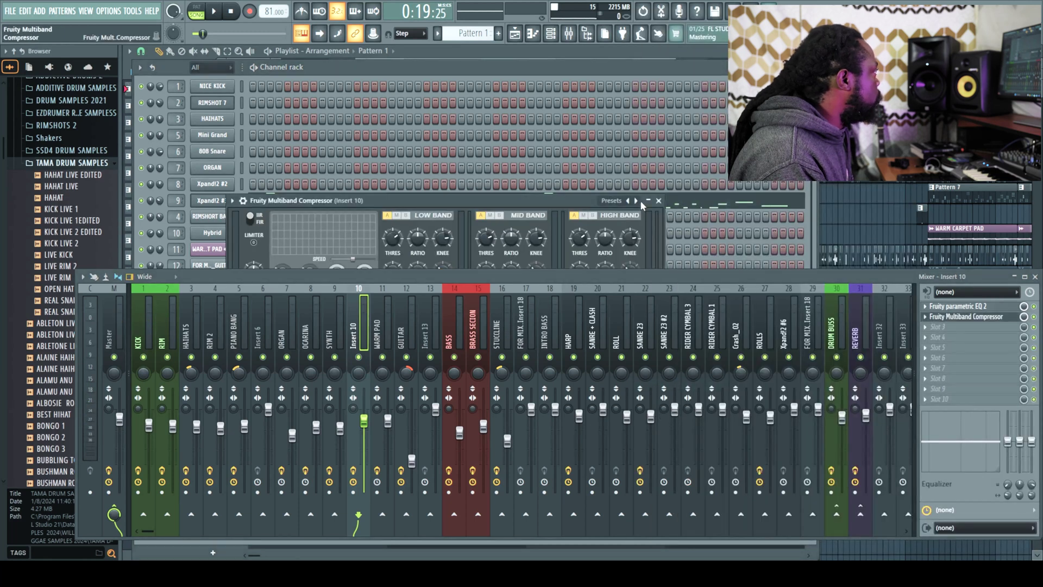
left_click(659, 200)
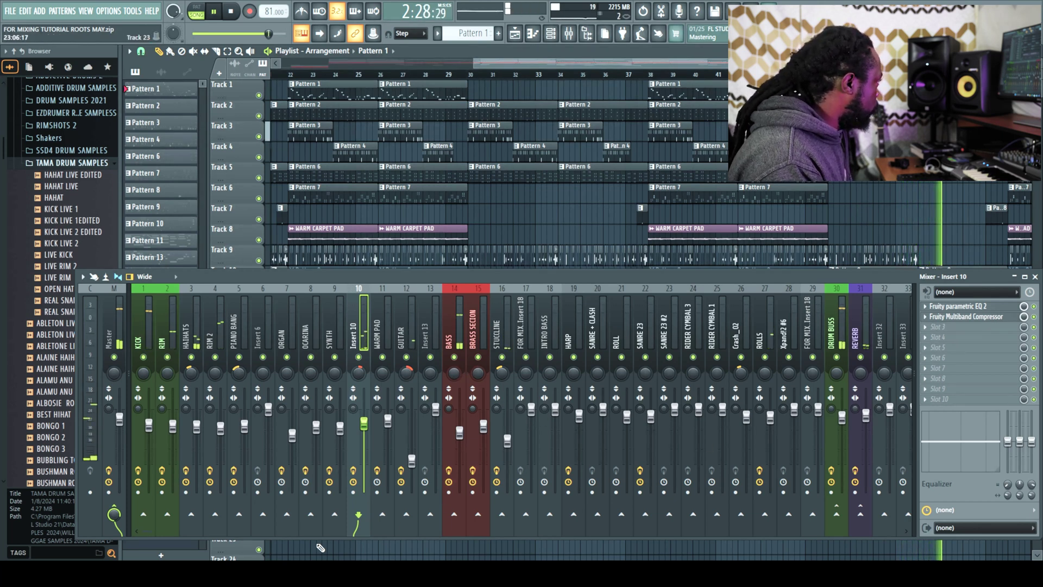
Step: Reposition the mixer window so its effect slots are fully visible, and reduce the RIM 2 track's mixer EQ boost slightly
left_click_drag(473, 279, 545, 260)
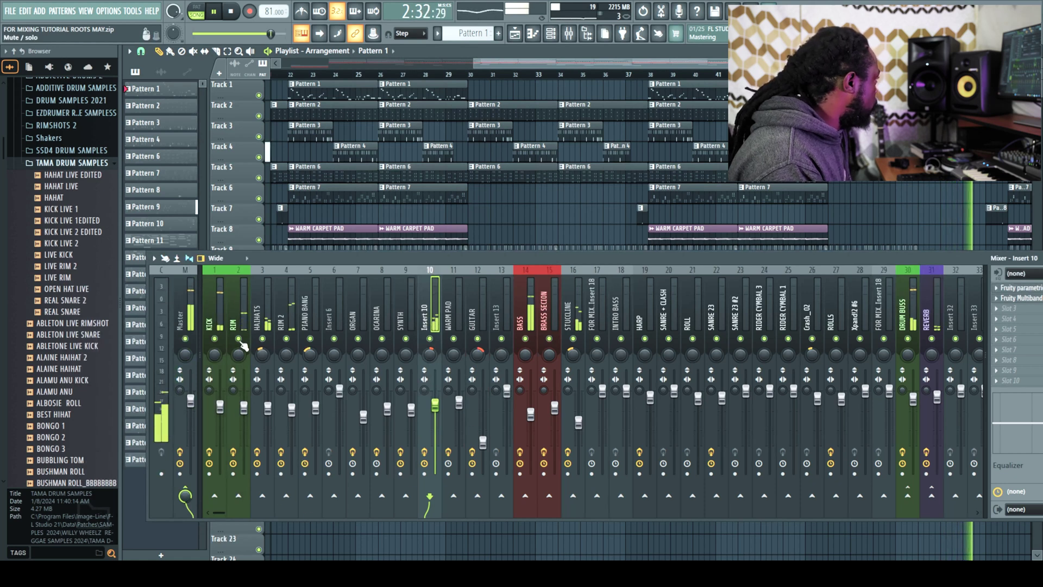
left_click(246, 408)
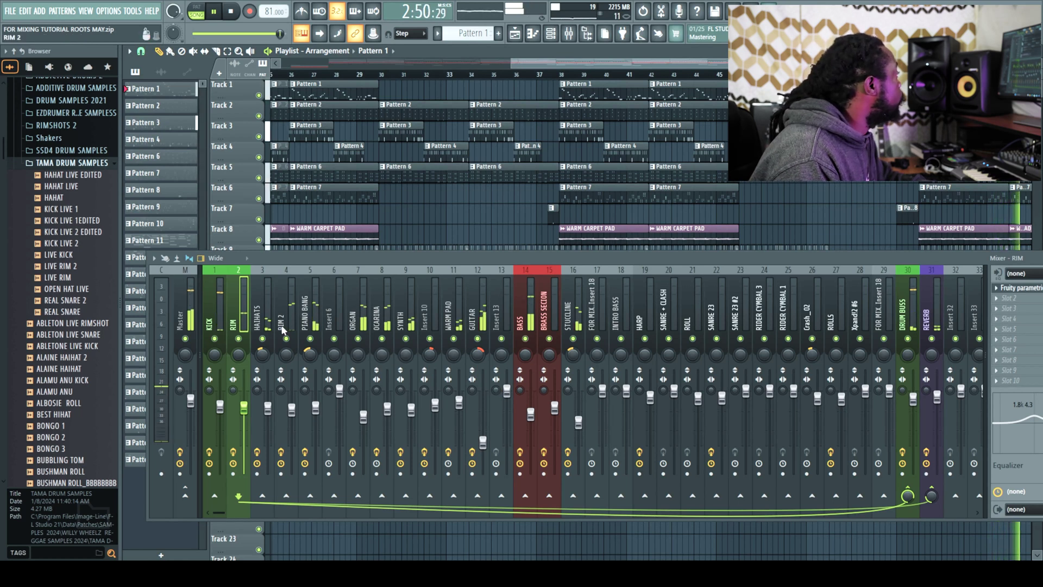
key("Right")
key("Right")
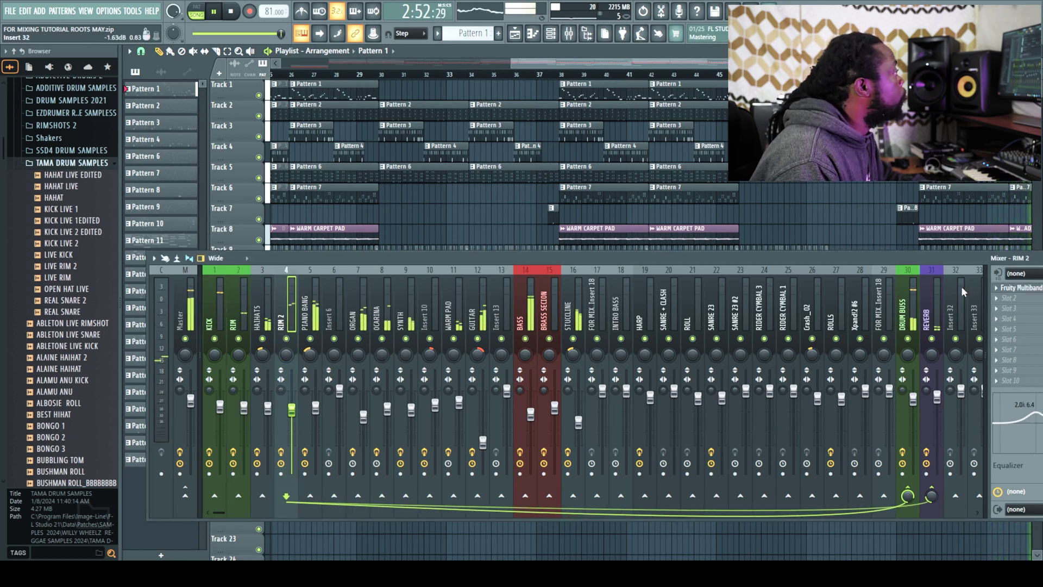
left_click_drag(961, 261, 875, 258)
left_click_drag(949, 415, 950, 416)
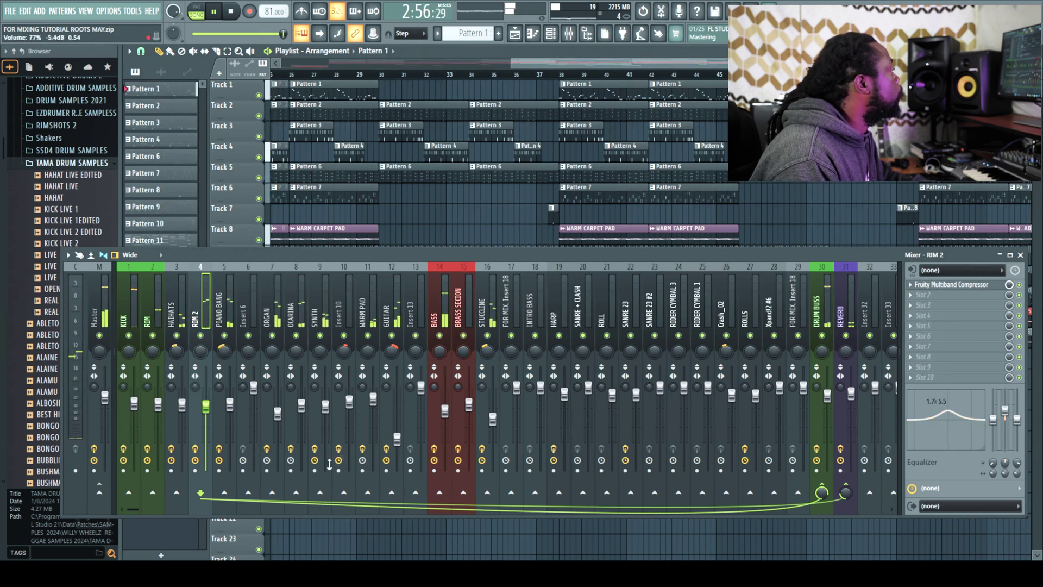
Step: Lower the BRASS SECION volume slightly and shift the mixer window slightly down
left_click(493, 419)
left_click(468, 406)
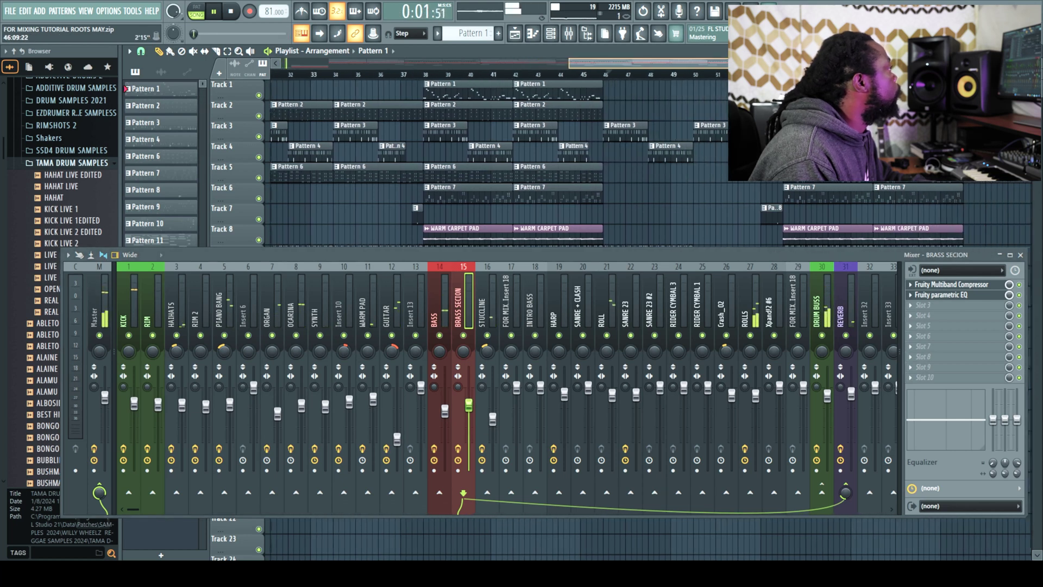
left_click_drag(851, 263, 865, 283)
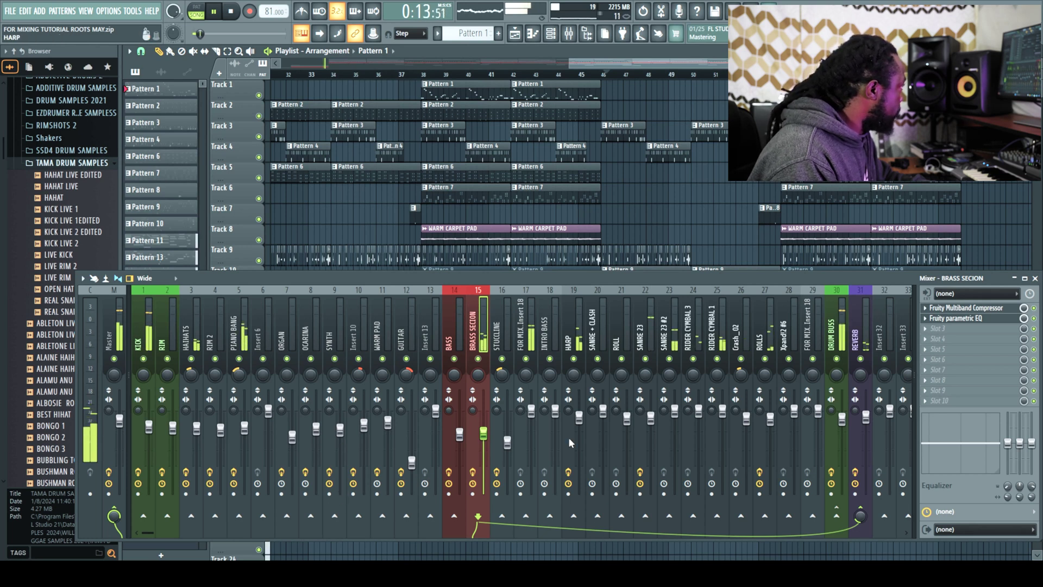
Step: Load Fruity Multiband Compressor in slot 1 of RIDER CYMBAL 1 with the 2 band comp preset
left_click(665, 339)
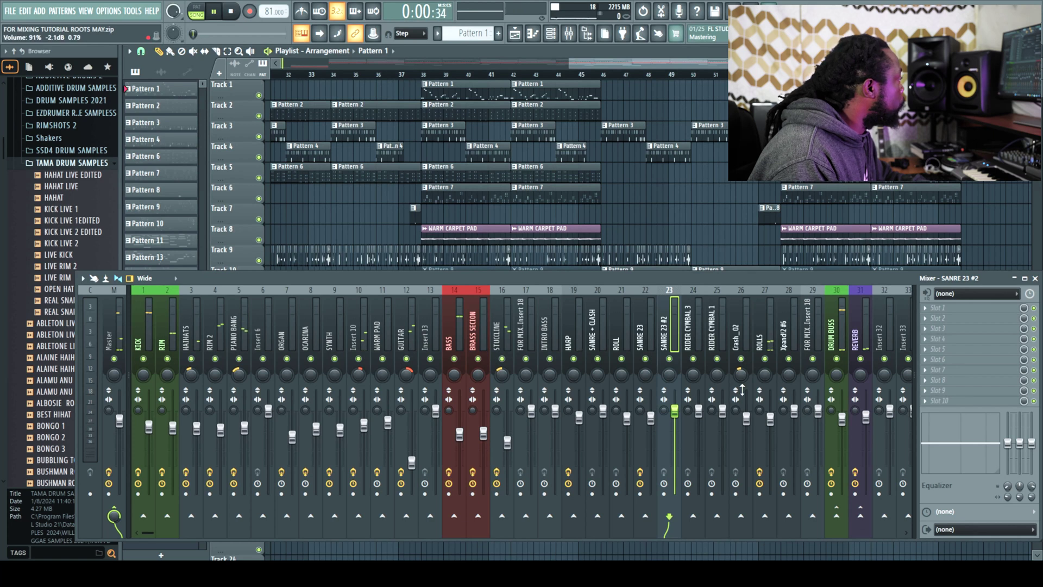
left_click(711, 332)
left_click(927, 309)
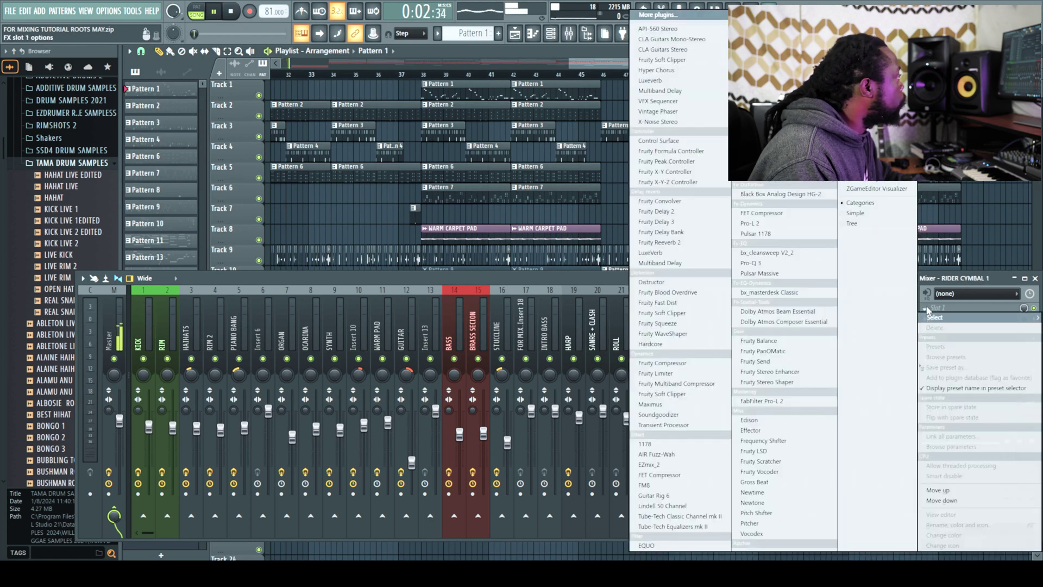
left_click(719, 383)
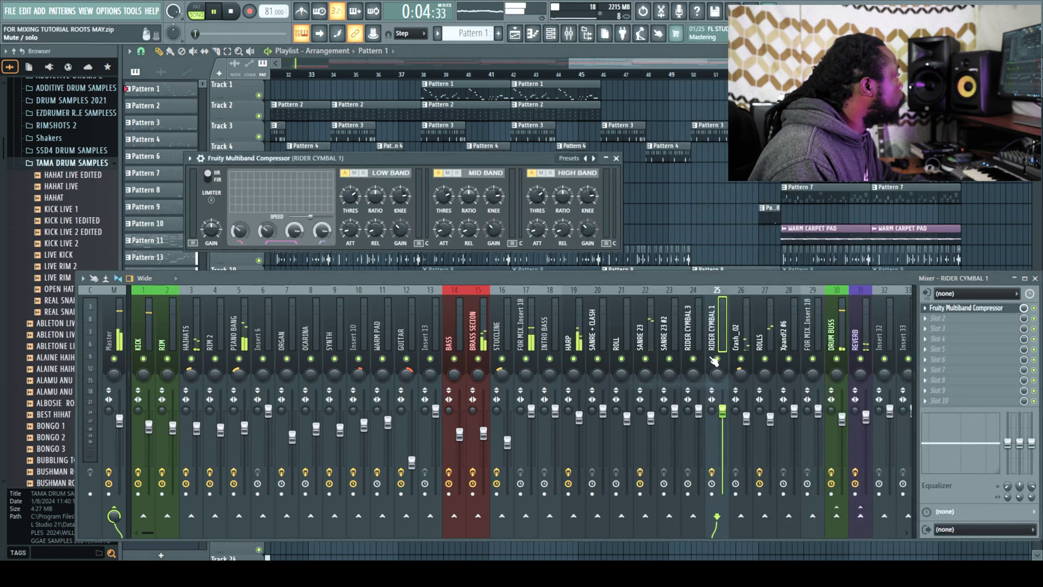
left_click(597, 159)
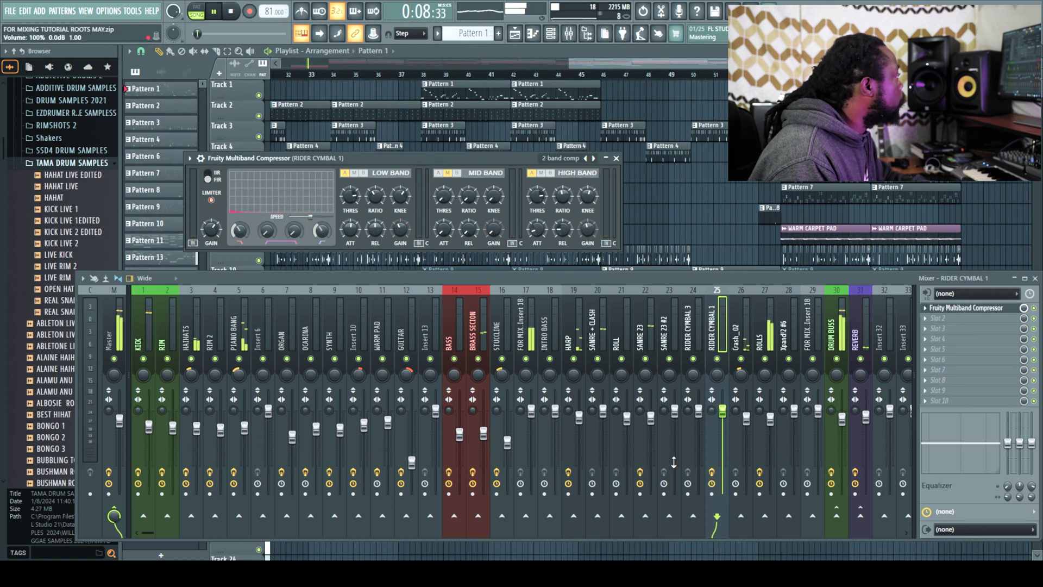
Step: Load Fruity Multiband Compressor in slot 1 of RIDER CYMBAL 3 and close its window
left_click(693, 341)
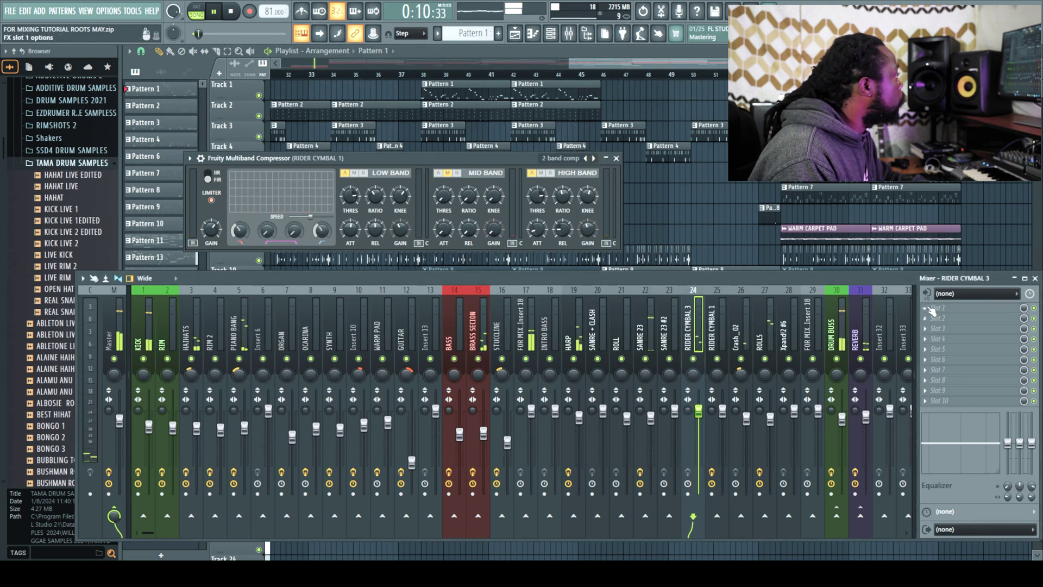
left_click(932, 309)
left_click(706, 384)
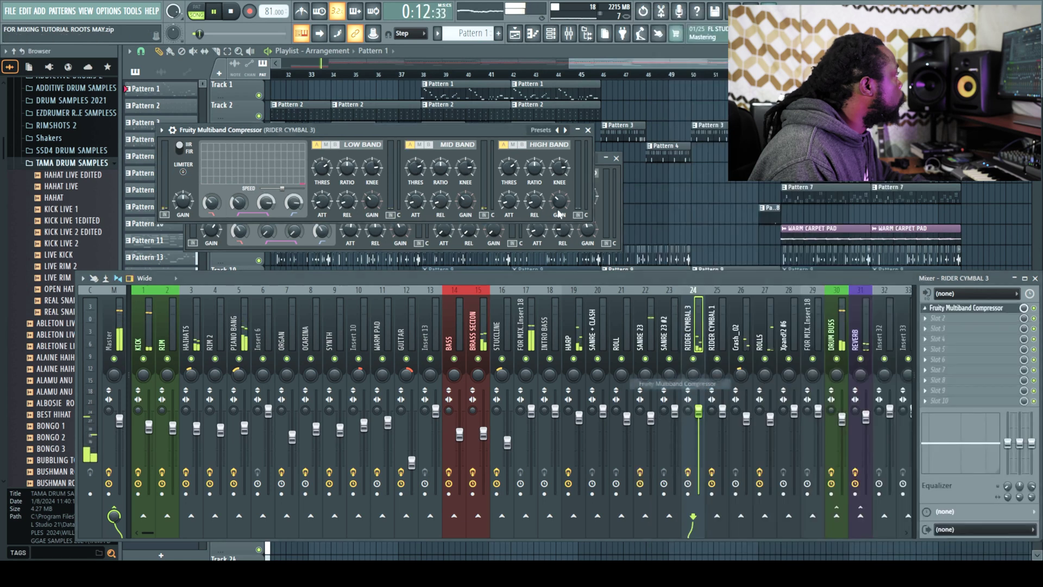
left_click(588, 129)
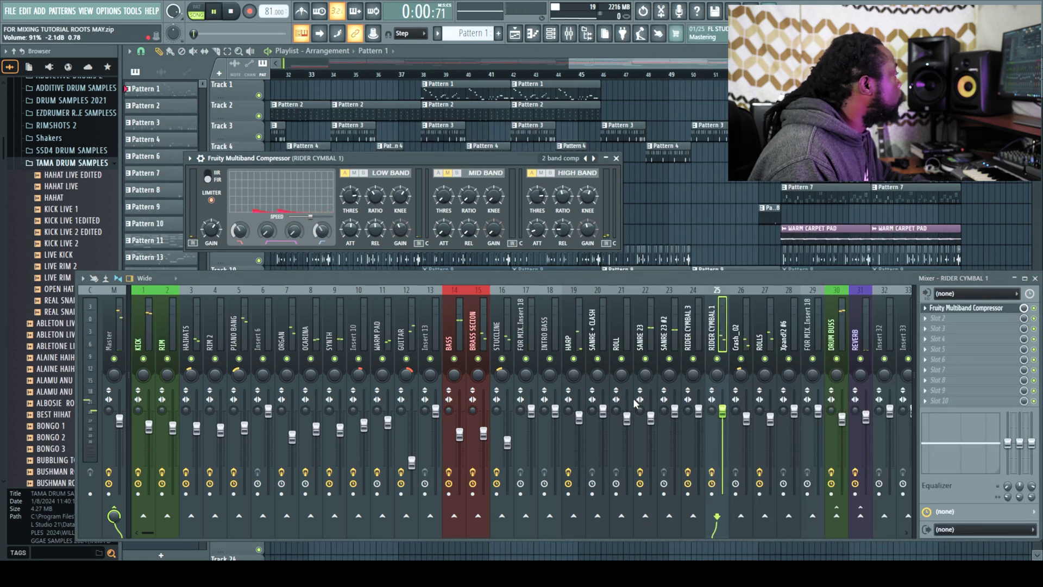
Step: Lower the RIDER CYMBAL 3 and RIDER CYMBAL 1 volumes slightly, and close the remaining compressor window
left_click(700, 416)
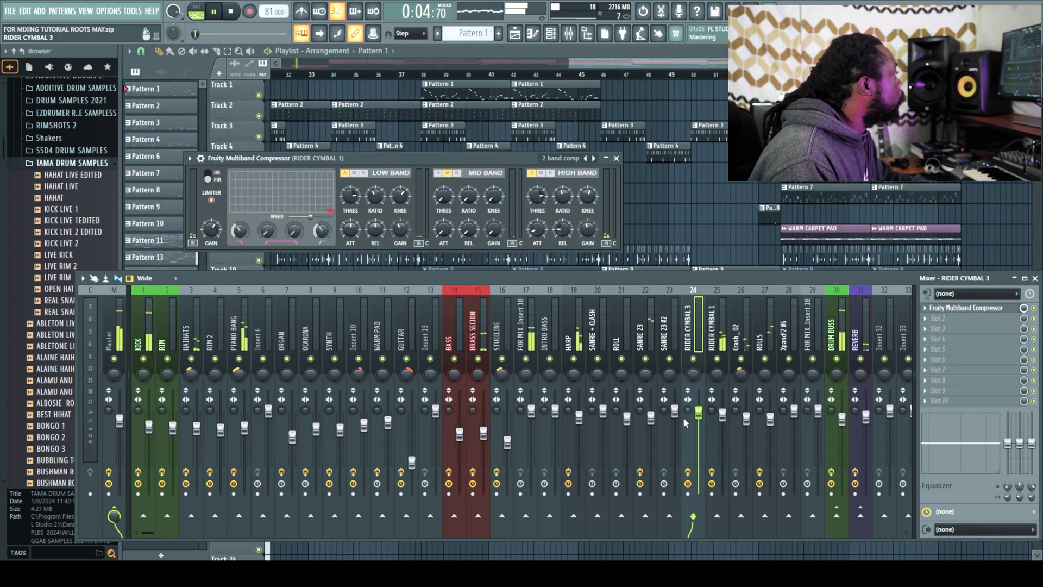
left_click(713, 346)
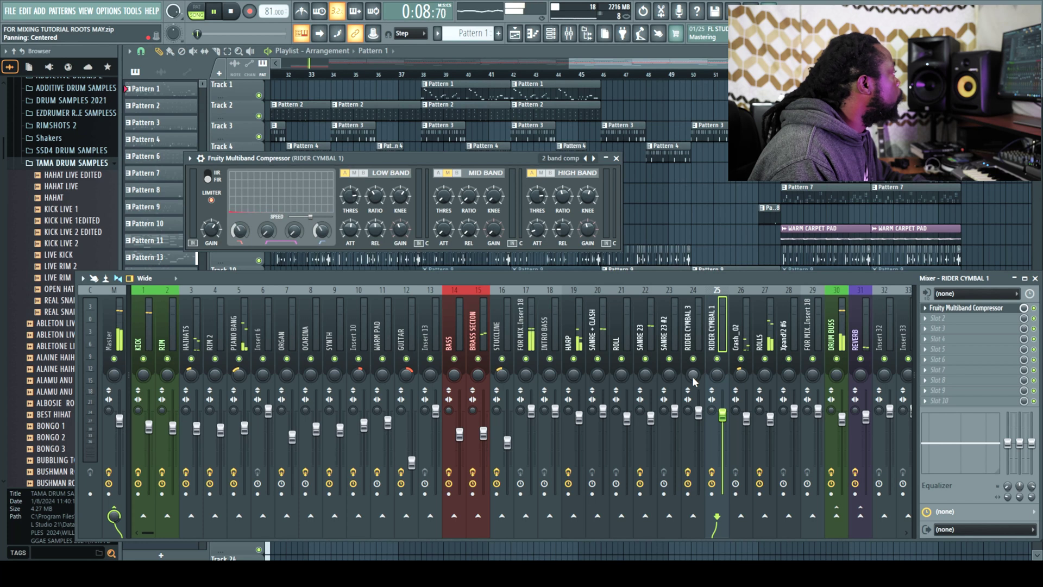
left_click(237, 373)
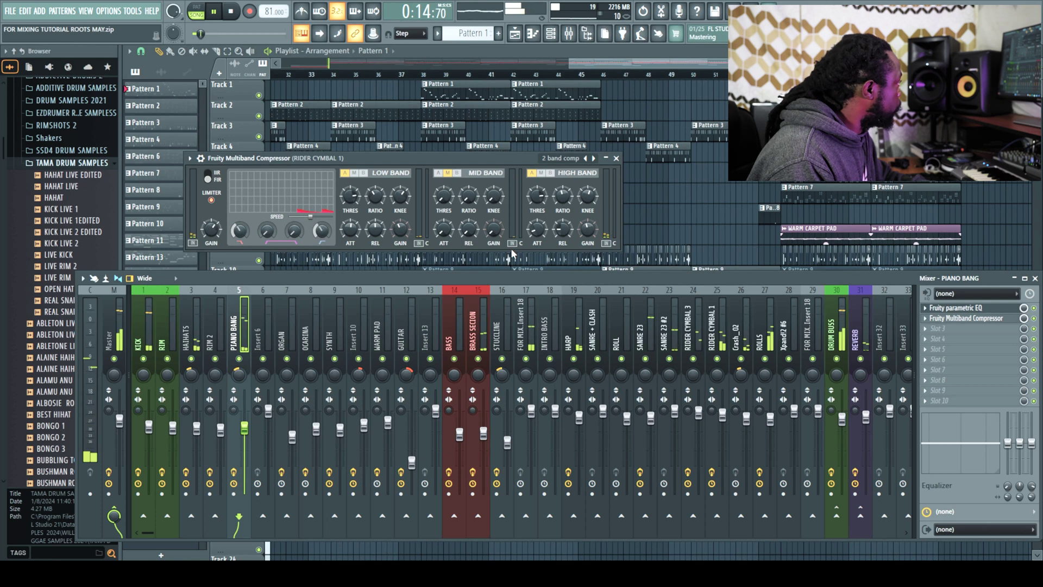
left_click(616, 158)
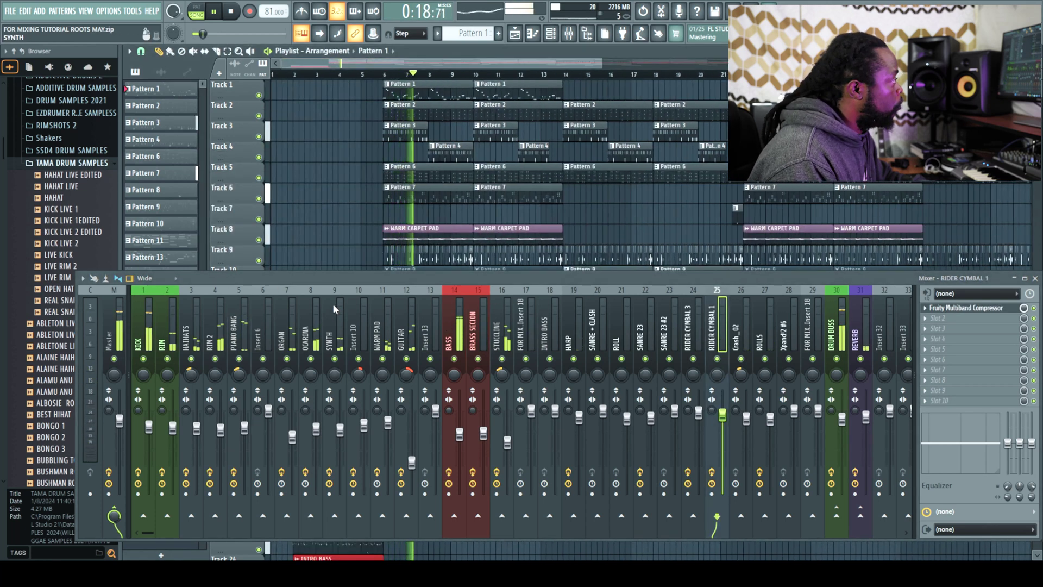
Step: Nudge the KICK volume up slightly and check the RIM 2, HAIHATS and Insert 10 tracks
left_click(149, 429)
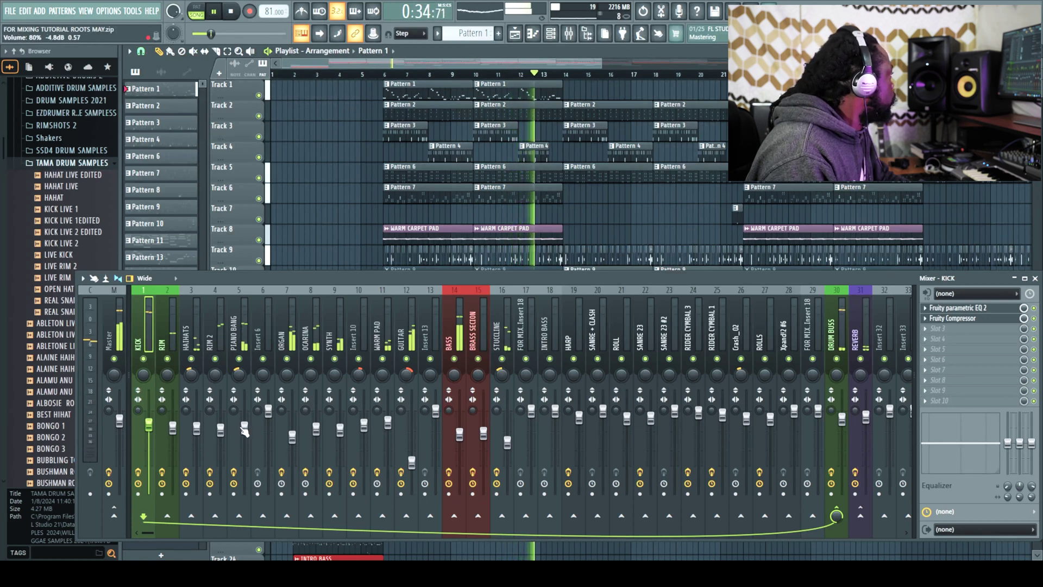
left_click(213, 341)
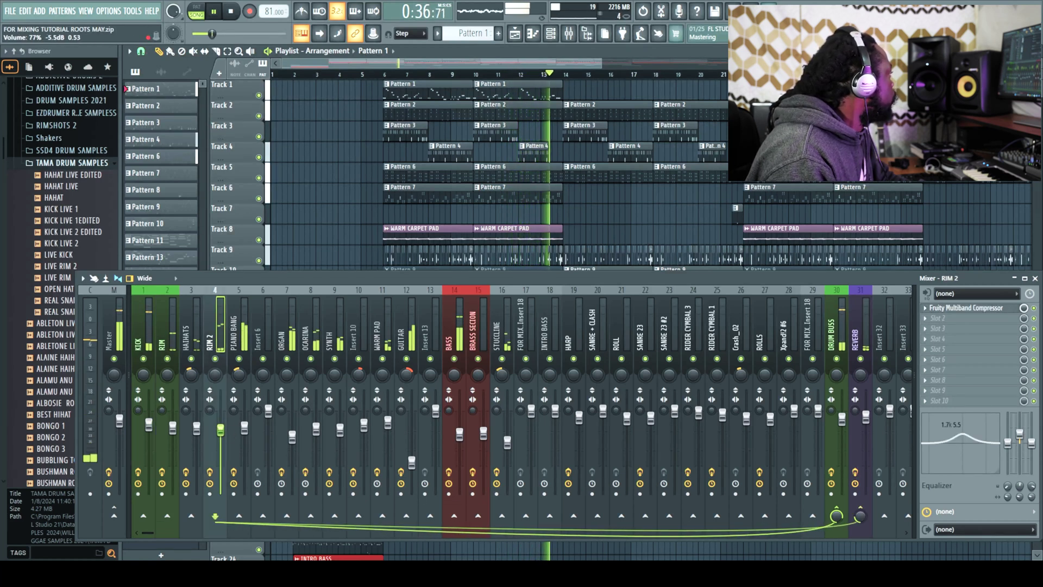
left_click(197, 431)
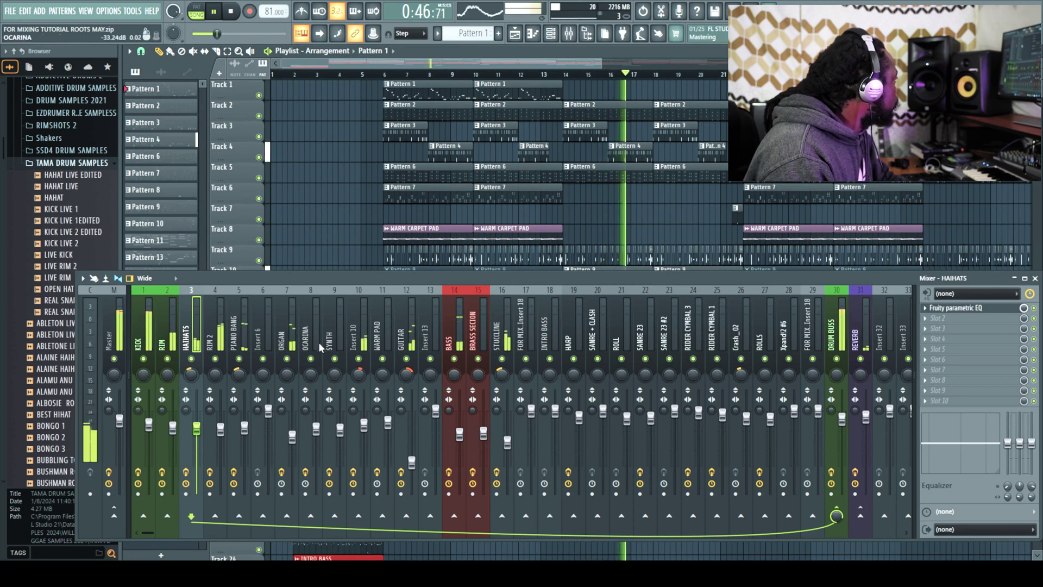
left_click(356, 331)
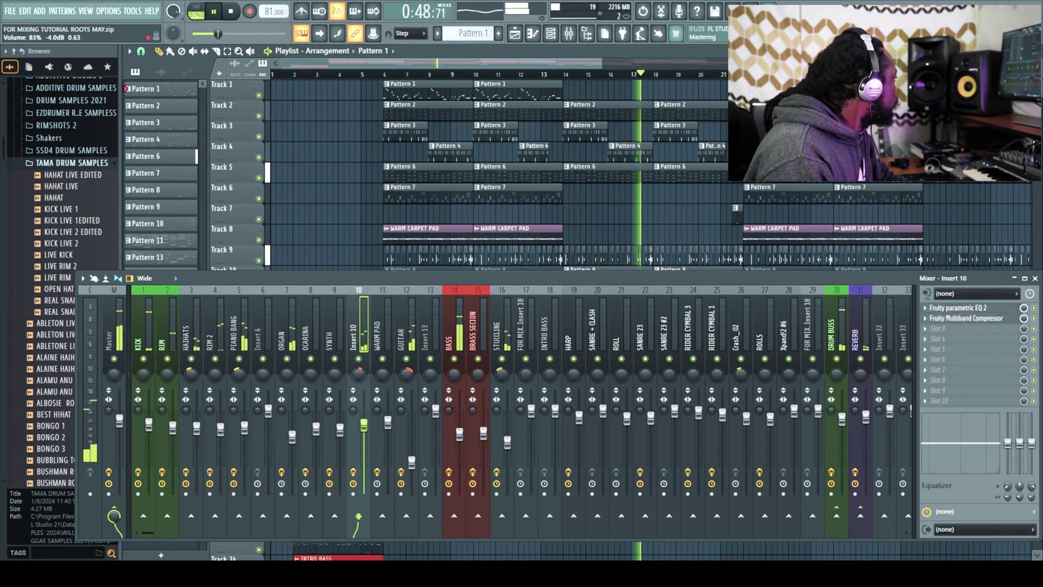
Step: Set band 7 of the GUITAR track's Fruity parametric EQ to -3.0 dB and lower the GUITAR volume slightly
left_click(412, 463)
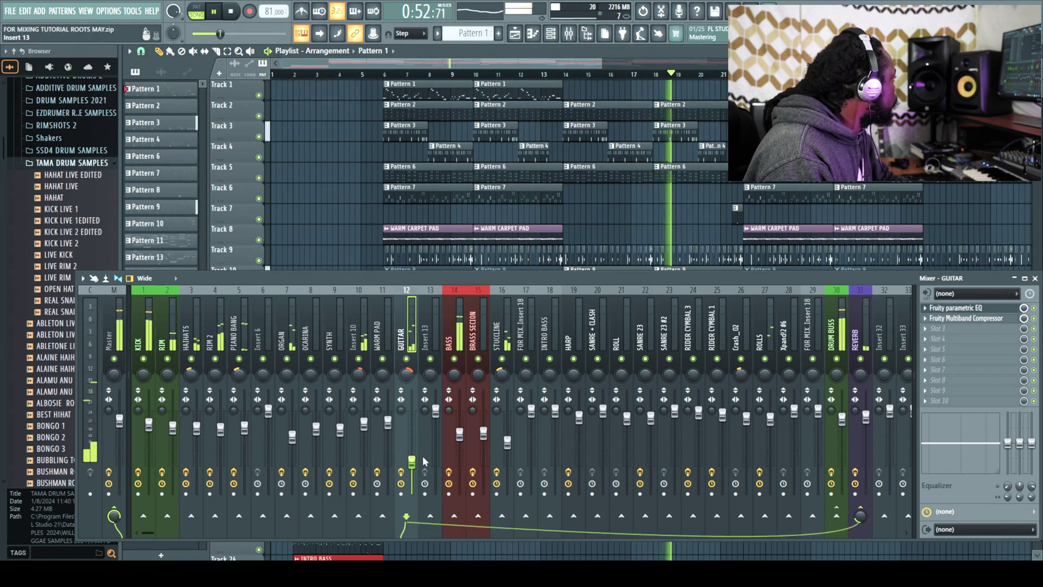
left_click(972, 309)
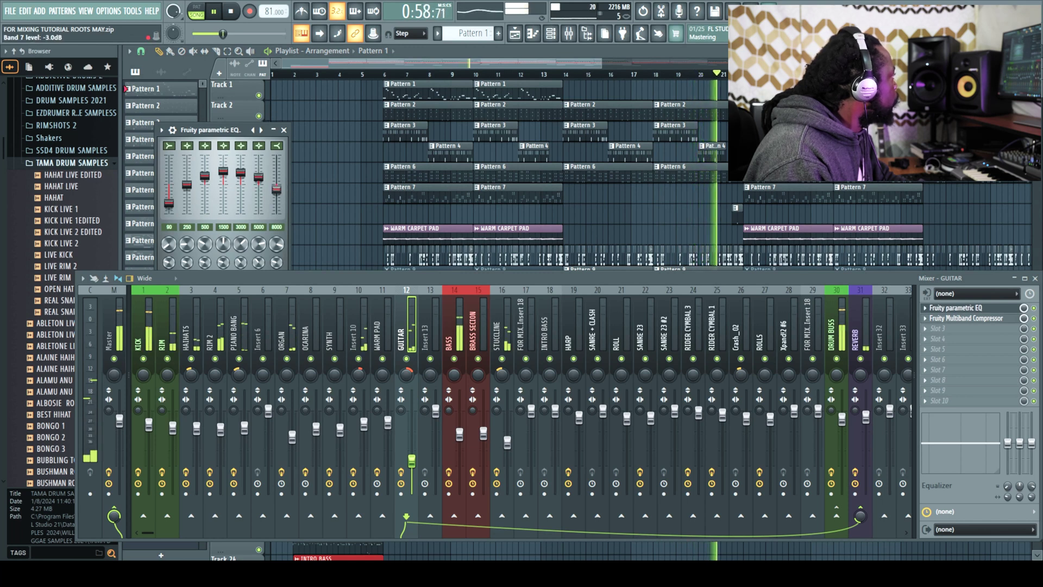
left_click(284, 130)
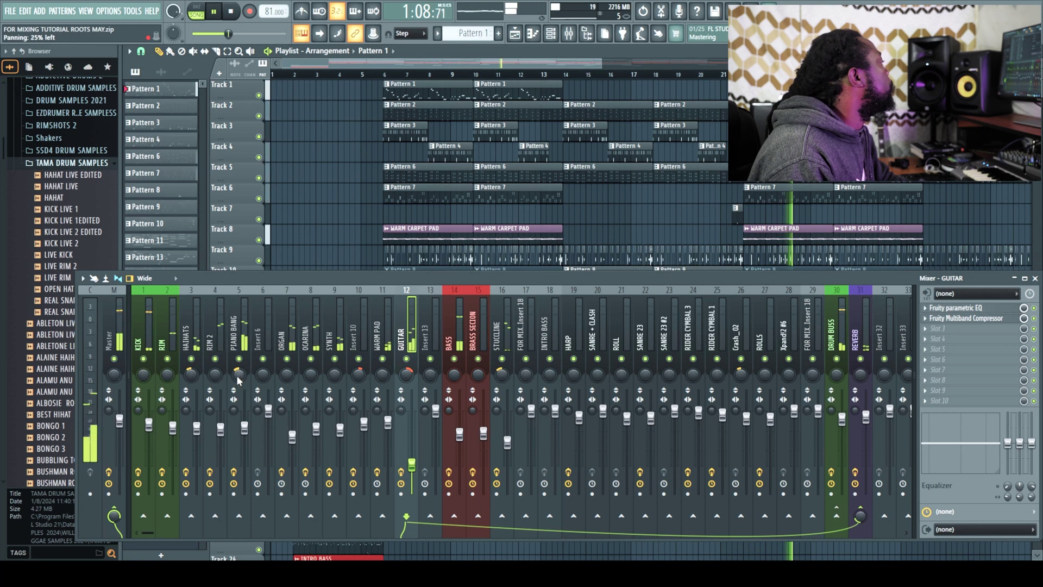
Step: Narrow the panning of PIANO BANG to about 11% left and GUITAR to about 18% right
left_click_drag(238, 379, 238, 376)
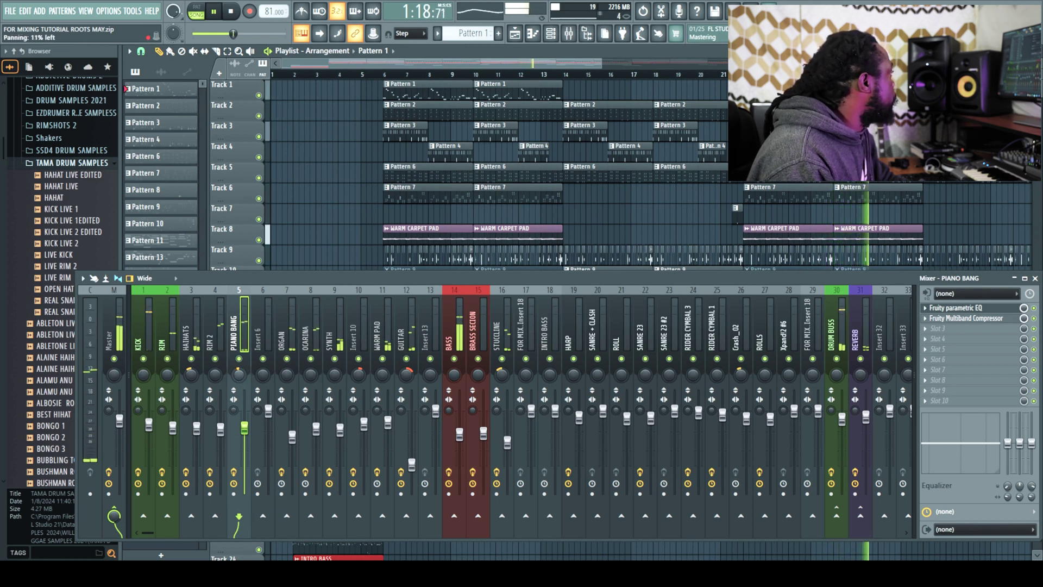
left_click(407, 375)
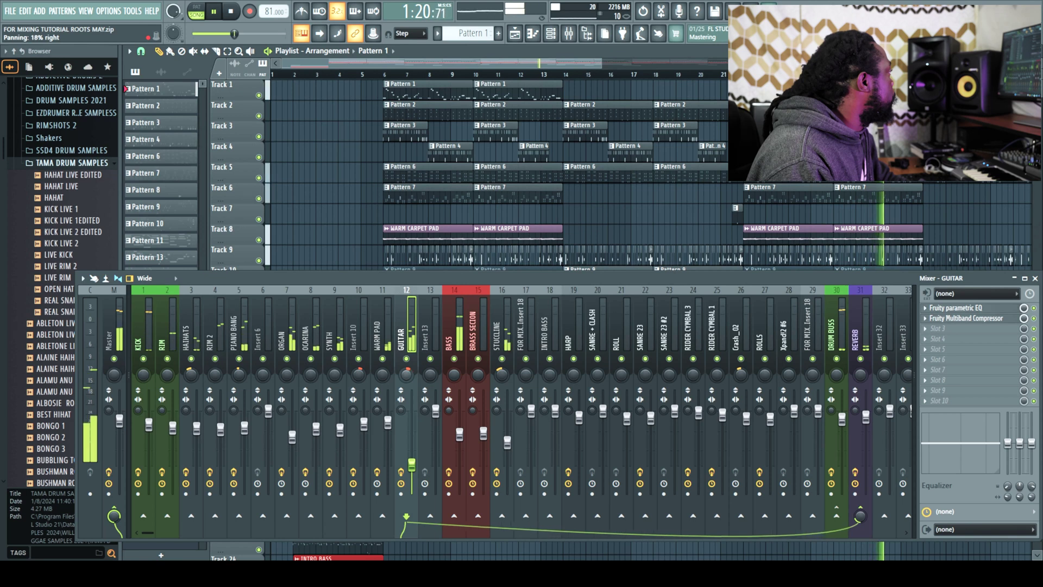
left_click(239, 375)
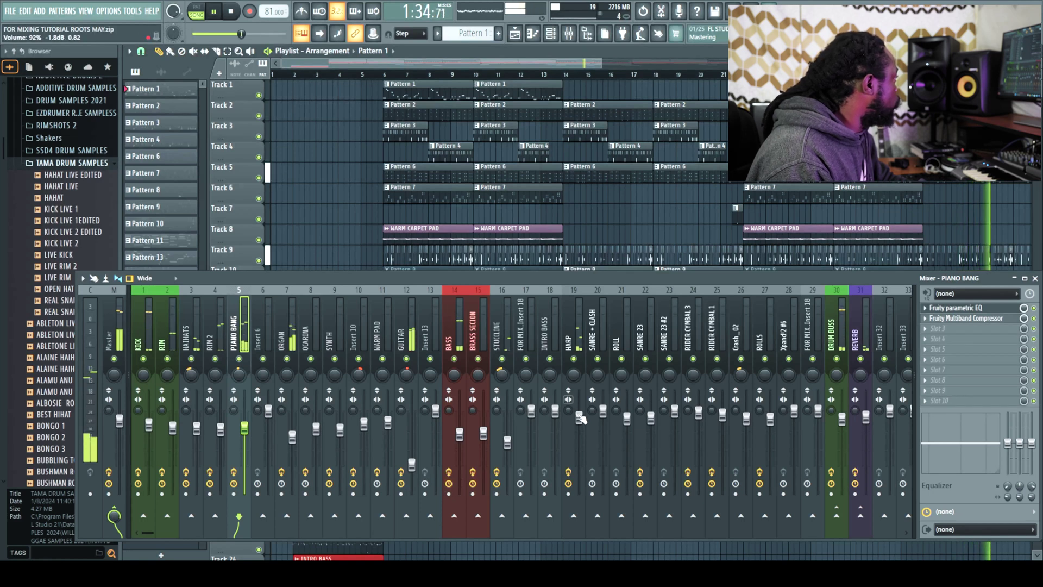
Step: Select the HARP track, open the Channel rack and close the mixer to reveal all channels
left_click(585, 348)
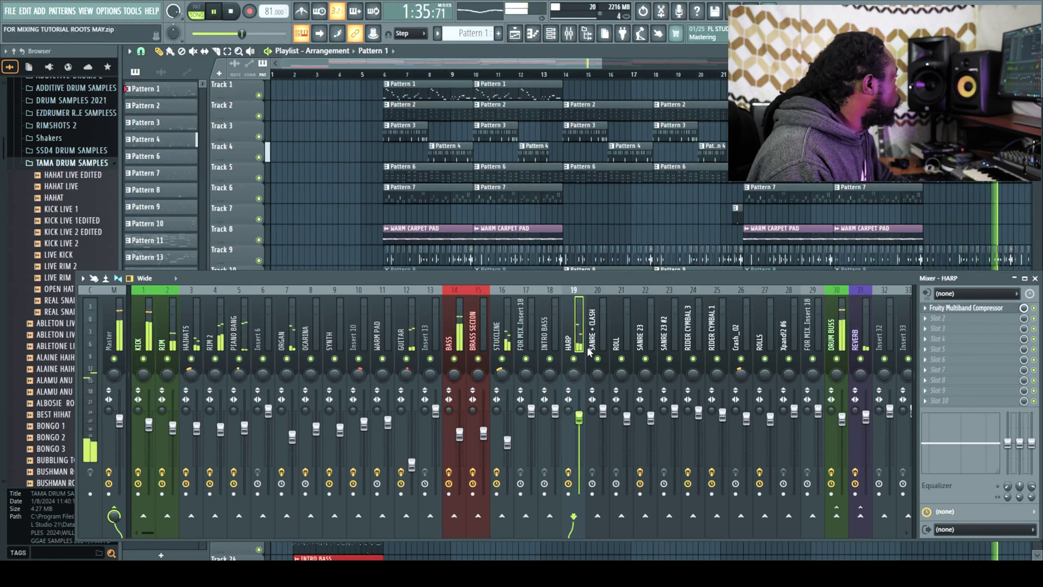
left_click(550, 34)
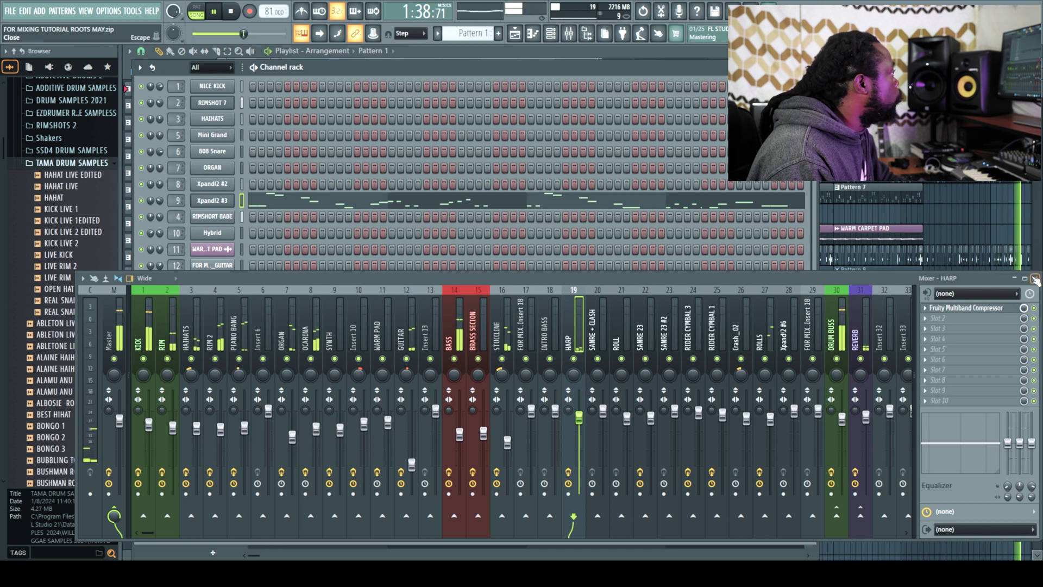
key("F9")
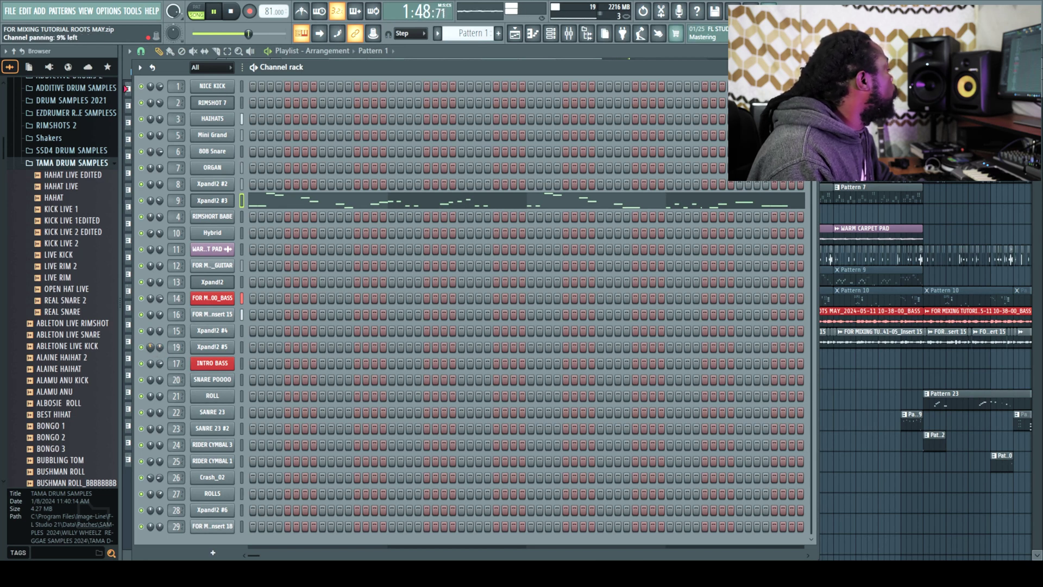
Step: Bring the playlist arrangement into view and save the project under its current file
left_click(515, 33)
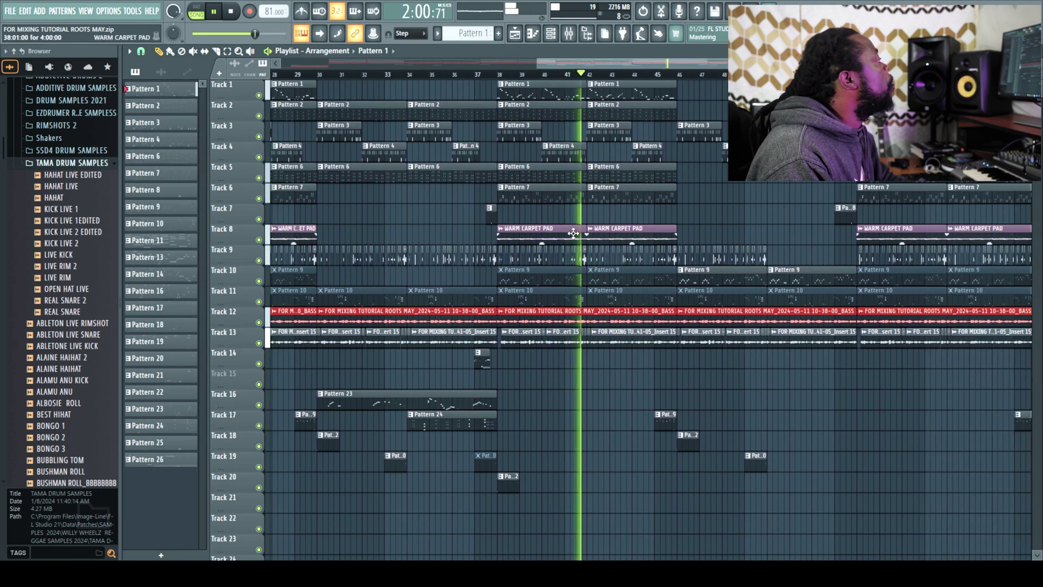
left_click(13, 16)
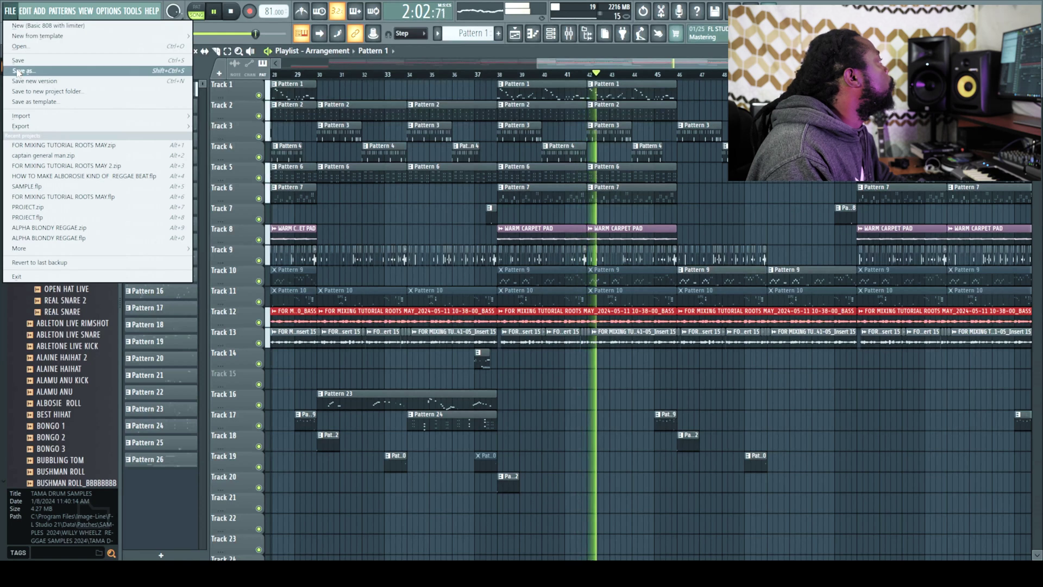
left_click(22, 60)
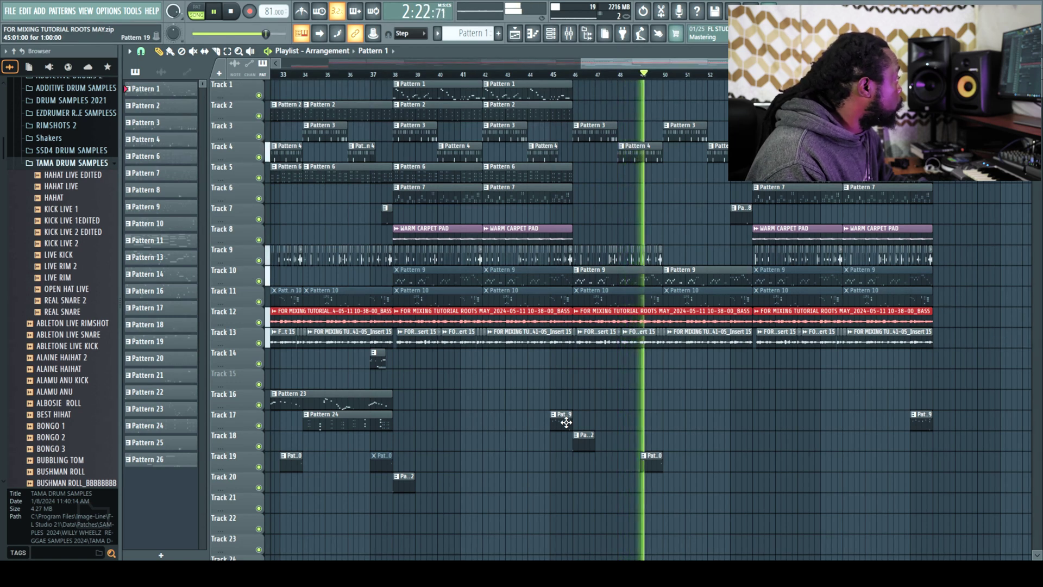
Step: Pick up the Pattern 22 clip on Track 18 and place another copy at bar 50
left_click(589, 443)
left_click(664, 442)
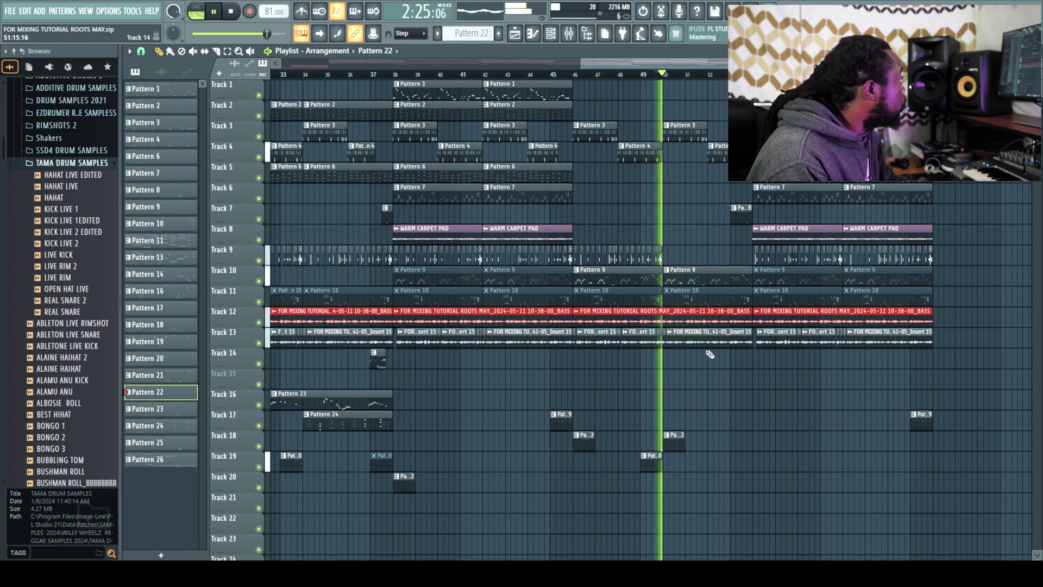
Step: Check the Crash_02 track in the mixer, and return to the playlist with the mixer closed
left_click(587, 34)
left_click(569, 34)
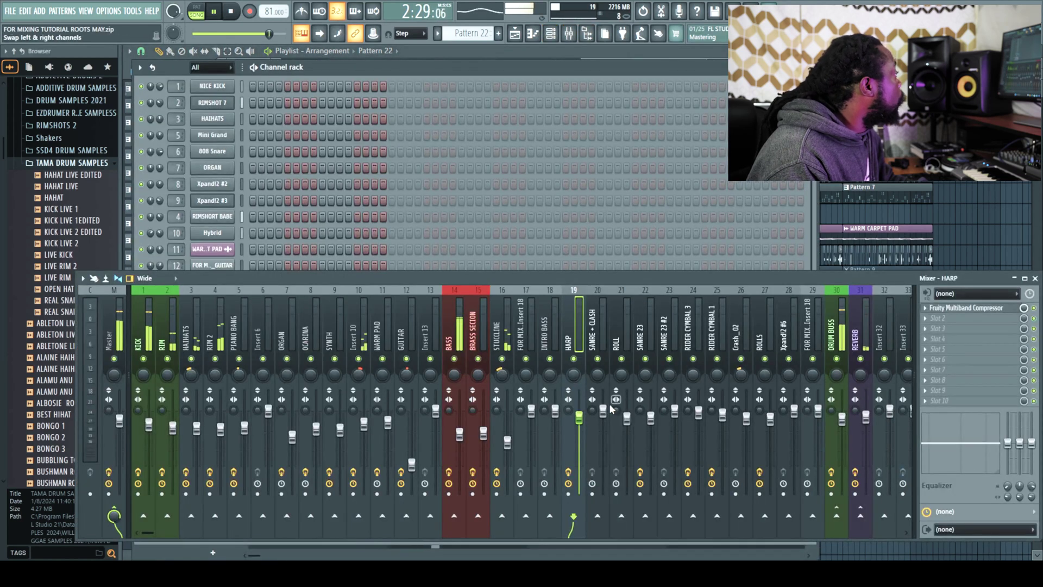
left_click(748, 433)
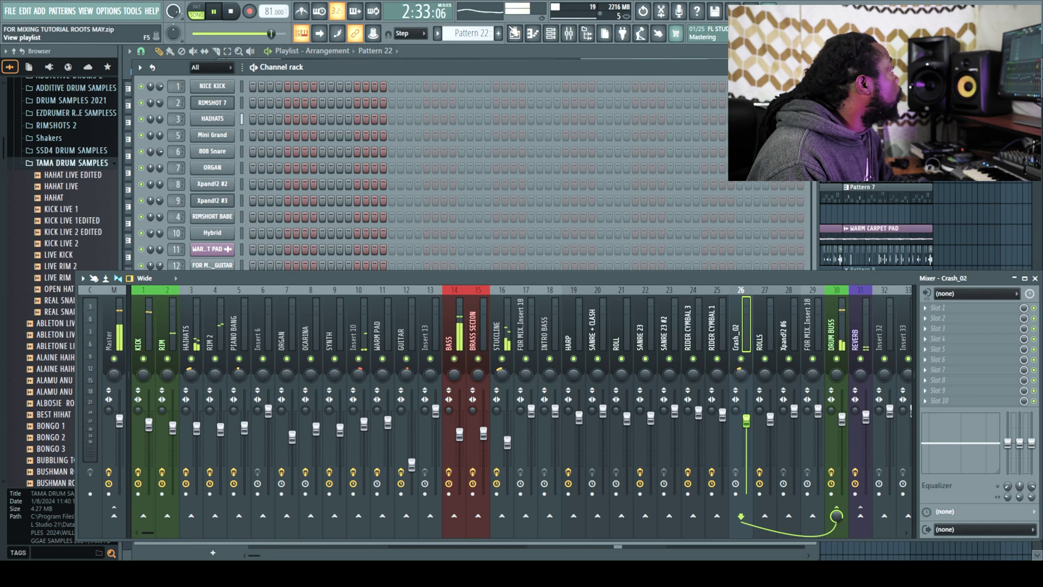
left_click(515, 34)
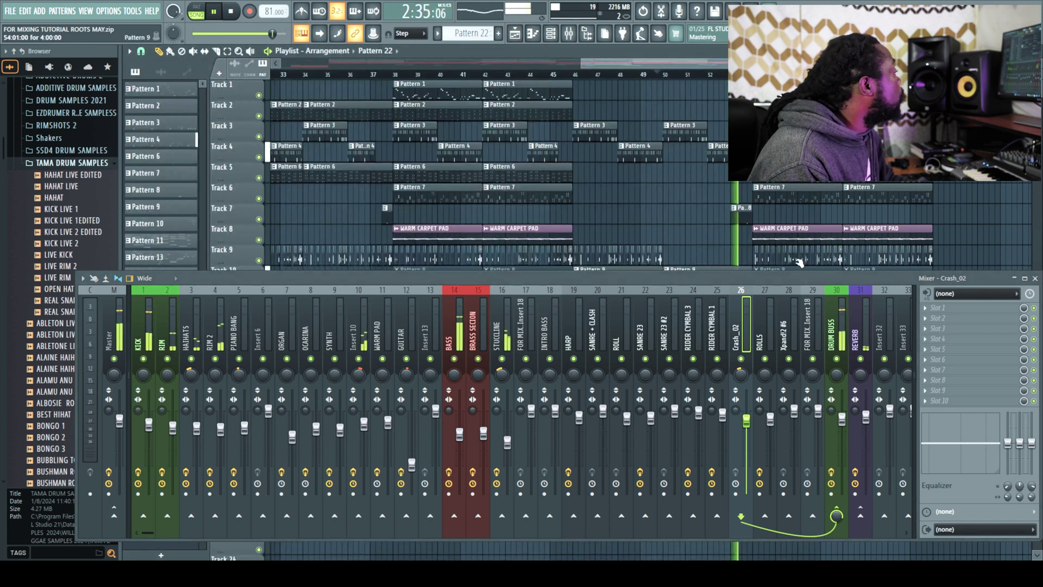
left_click(1035, 279)
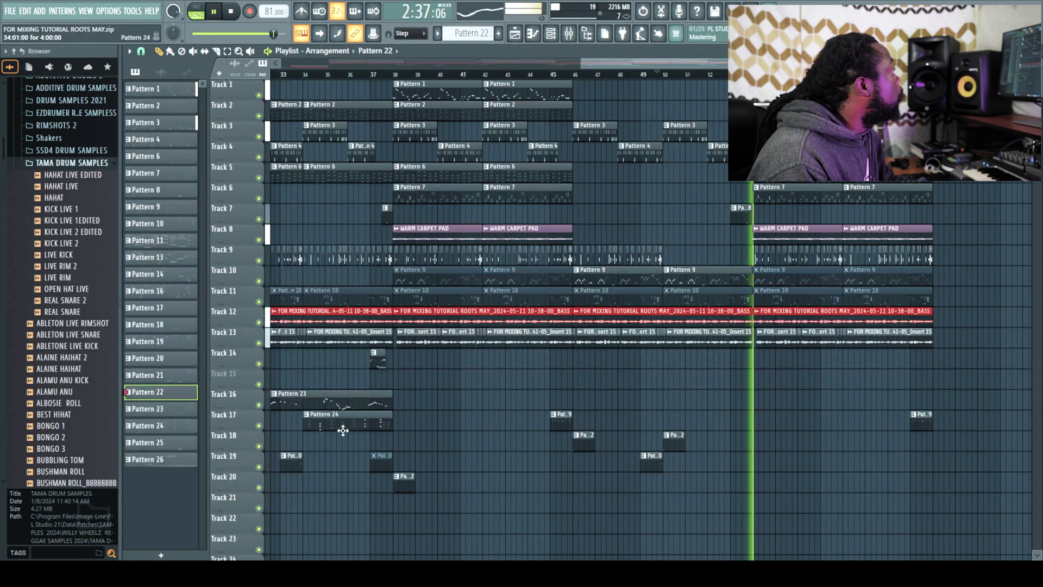
Step: Place another copy of the Pattern 20 clip on Track 19 at bar 53 and return to the start of the arrangement
left_click(651, 459)
left_click(745, 465)
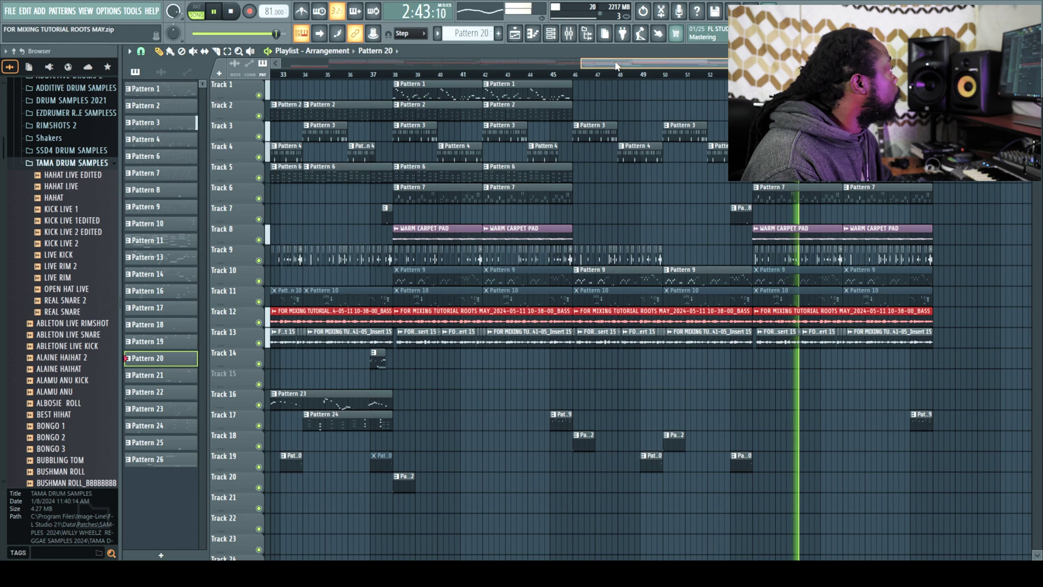
scroll(495, 82, "left", 10)
scroll(352, 88, "left", 3)
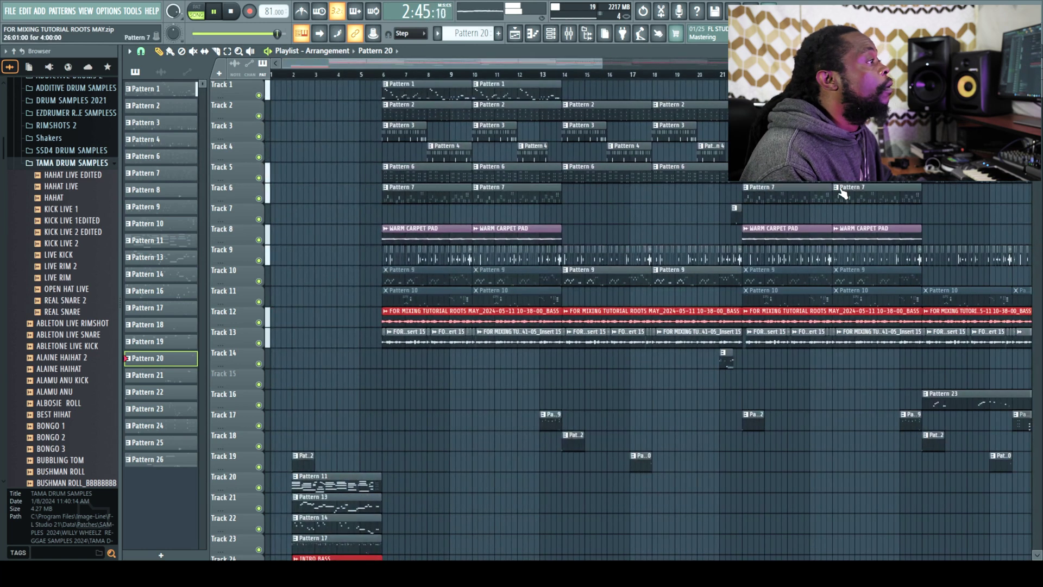